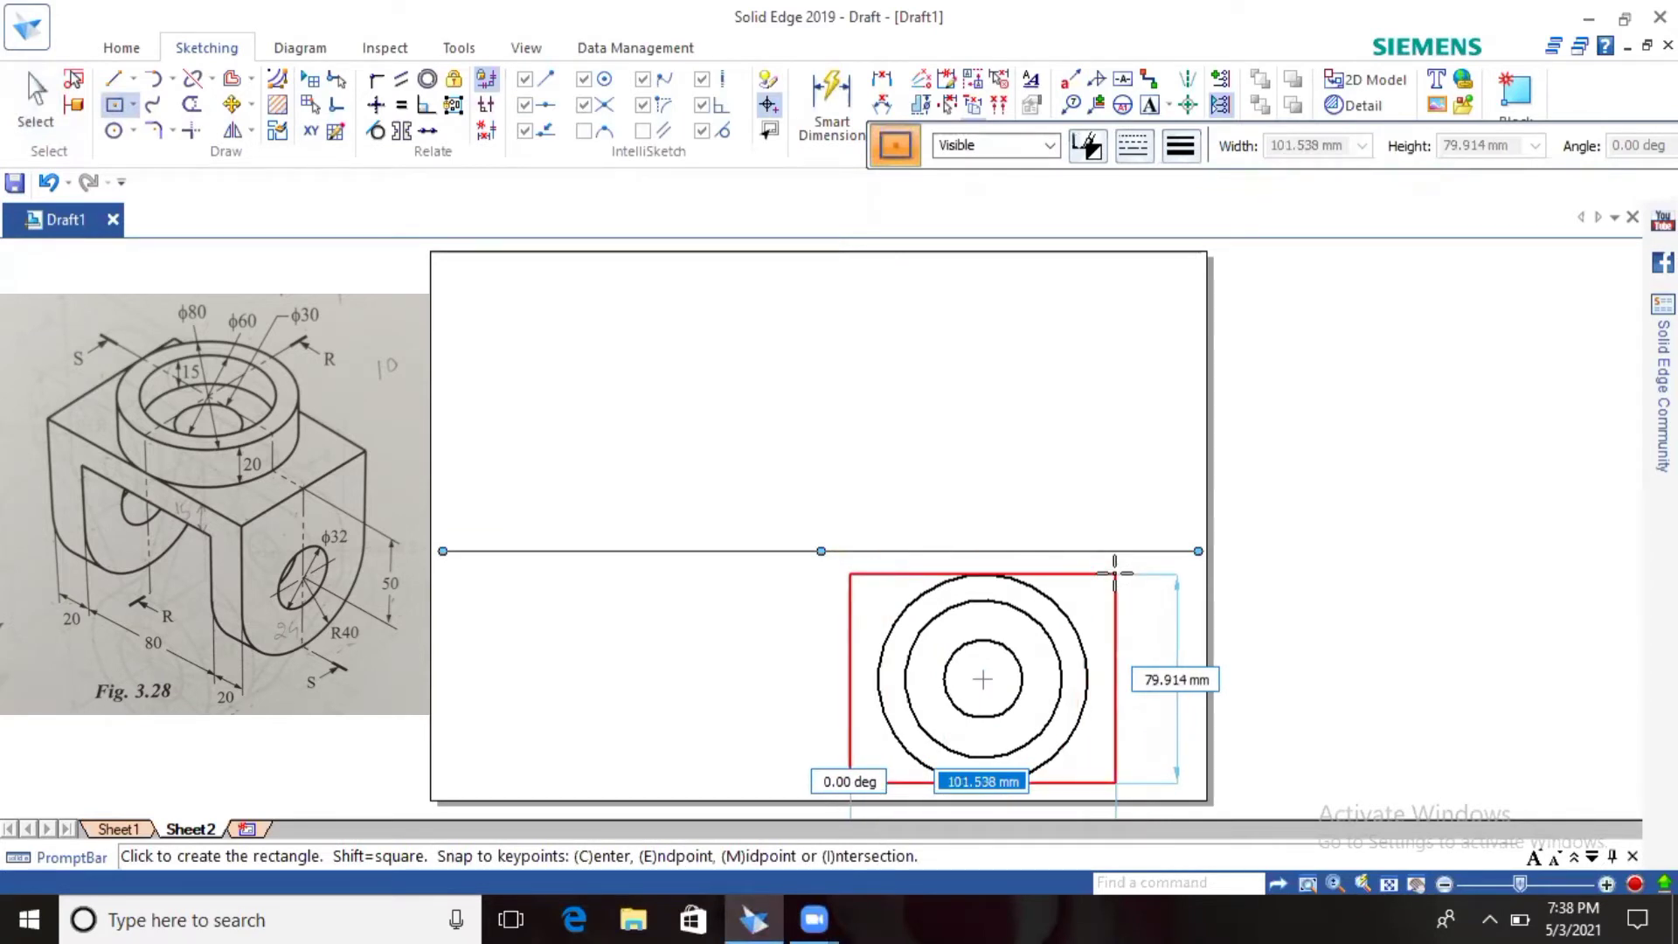
Step: Draw a rectangle 120 mm wide and 80 mm high at 0° centred on the three concentric circles
{"action": "type", "text": "120"}
{"action": "key", "text": "Tab"}
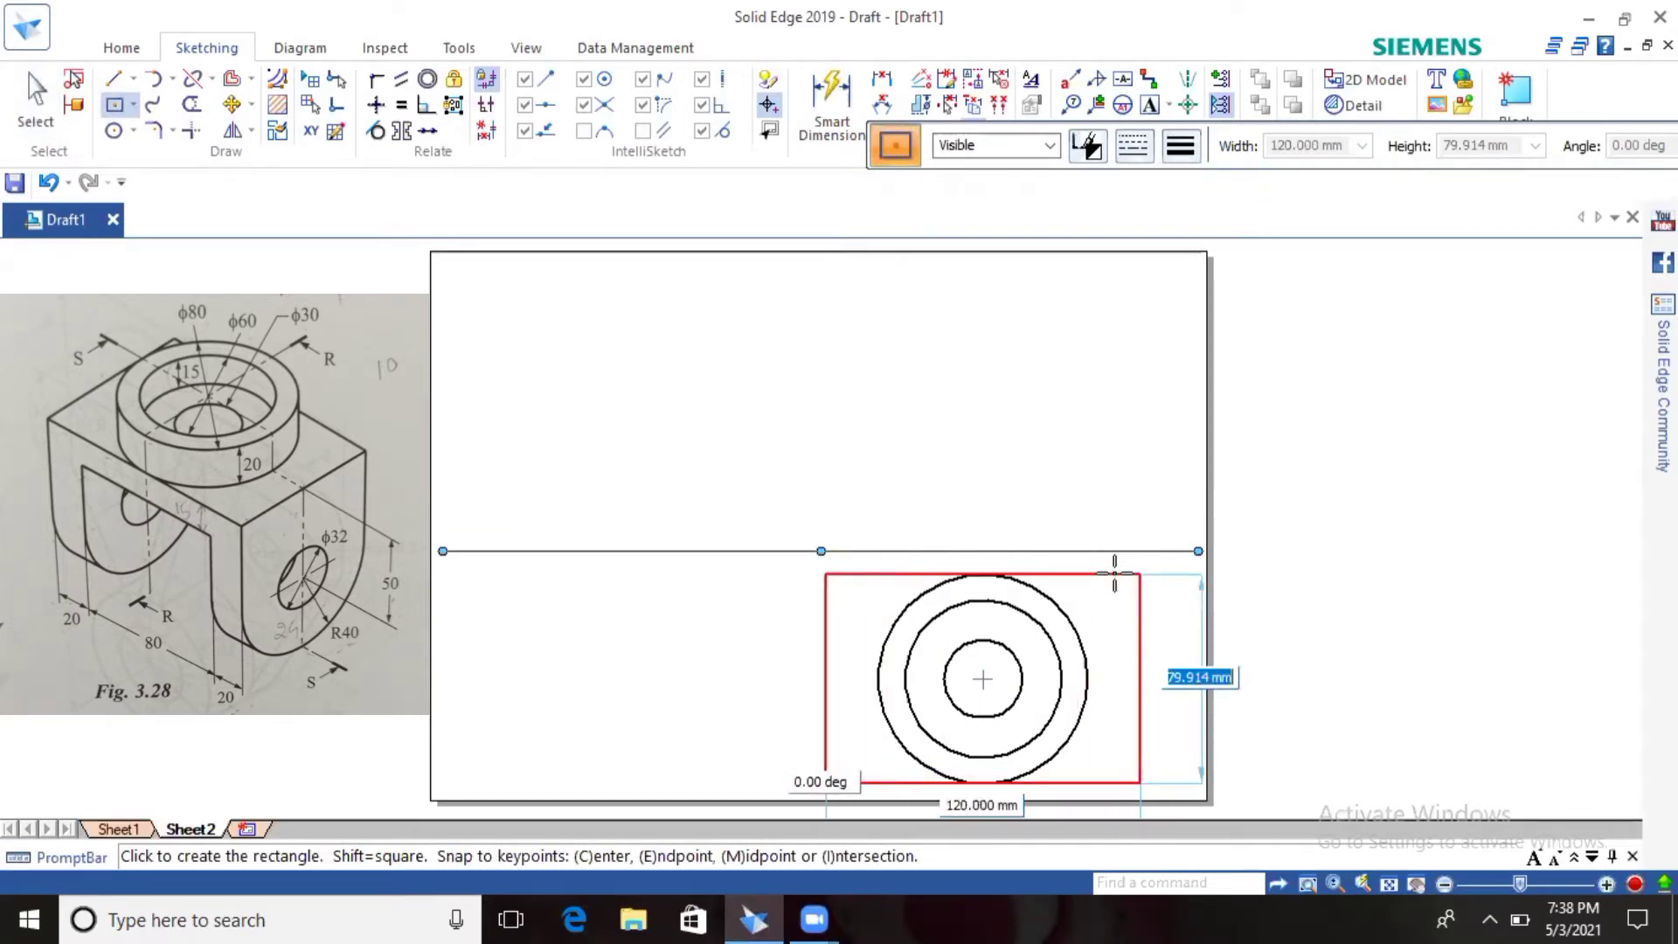
{"action": "type", "text": "80"}
{"action": "key", "text": "Tab"}
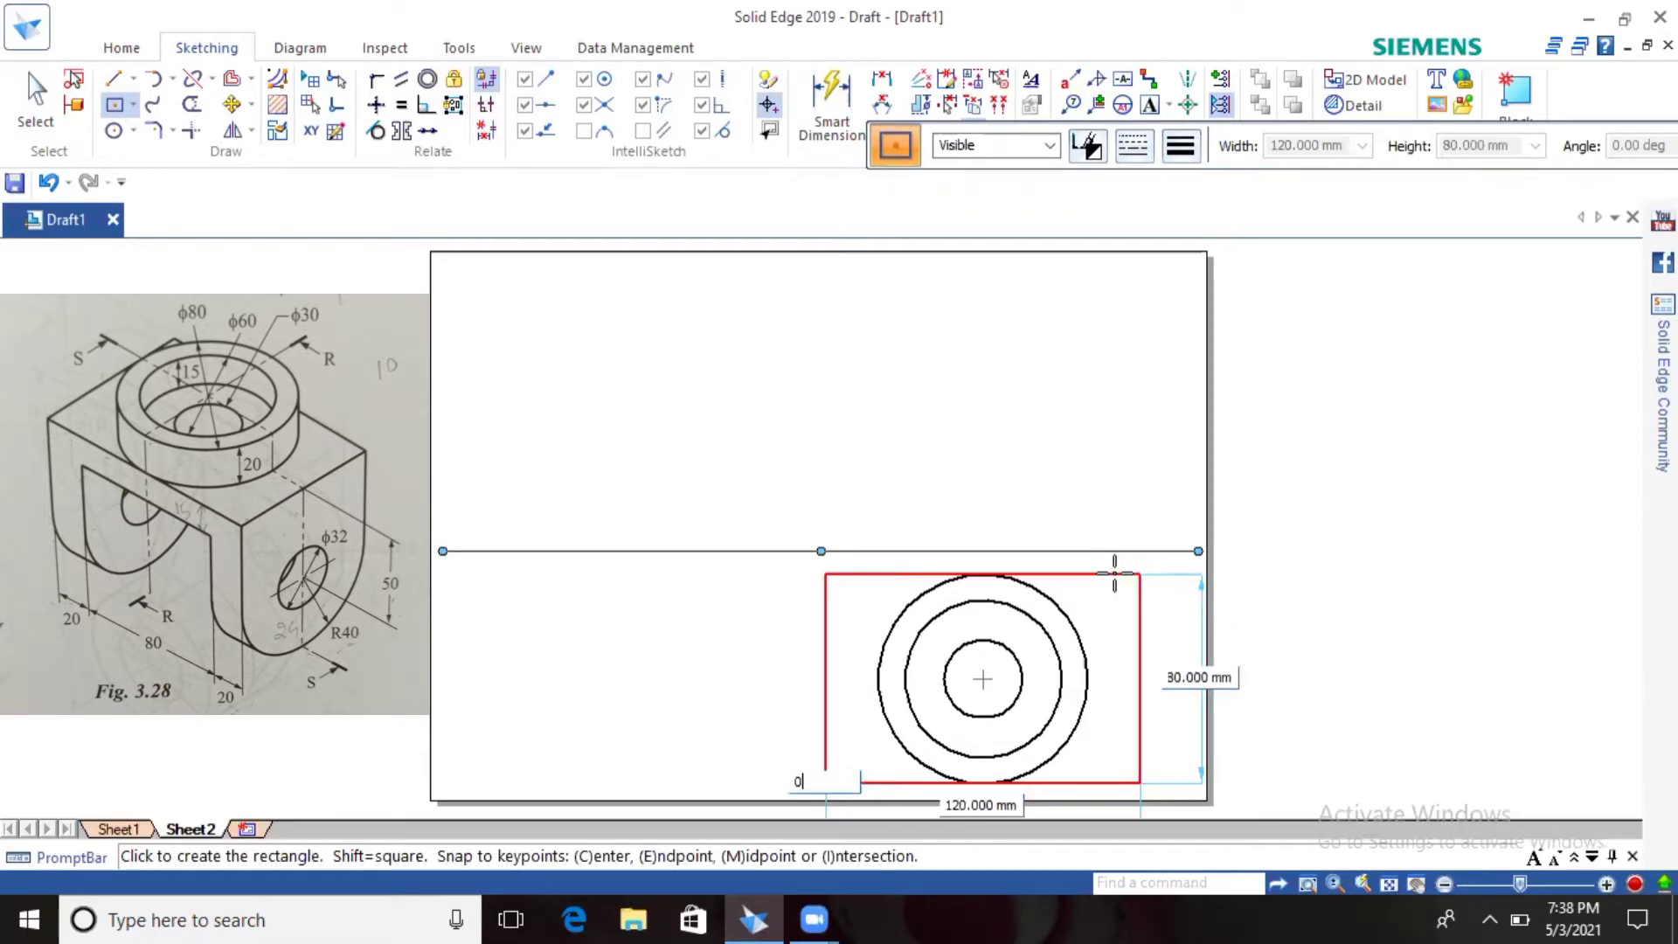
{"action": "type", "text": "0"}
{"action": "key", "text": "Return"}
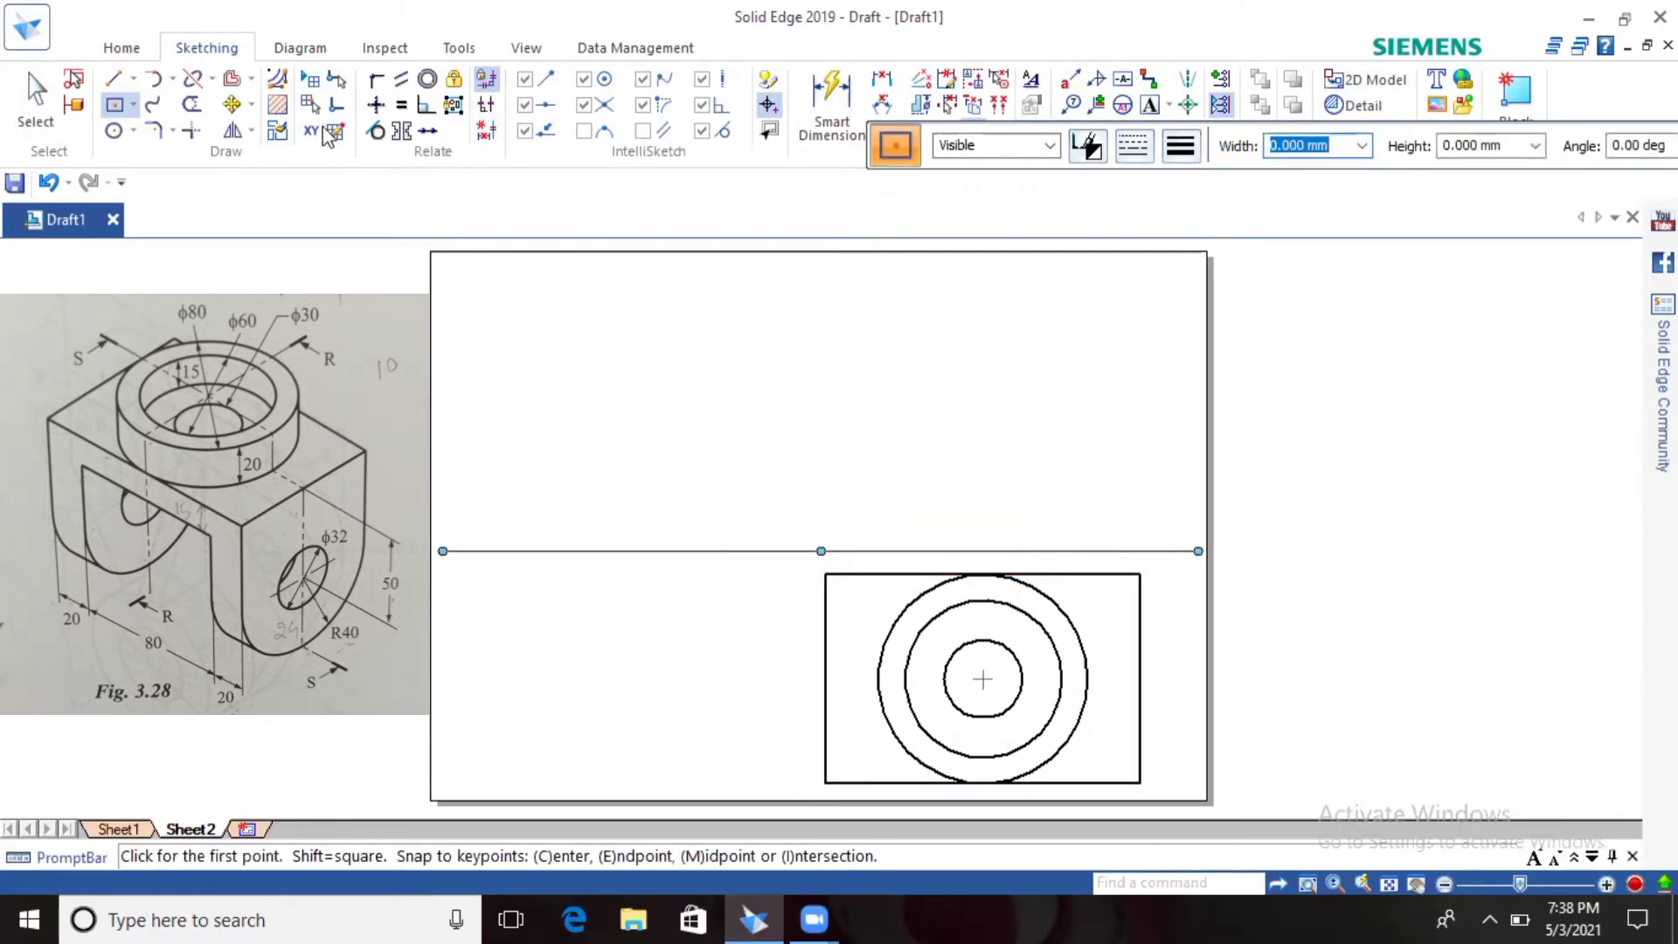
Step: Offset both vertical sides of the rectangle inward by 20 mm
{"action": "left_click", "coordinate": [232, 78]}
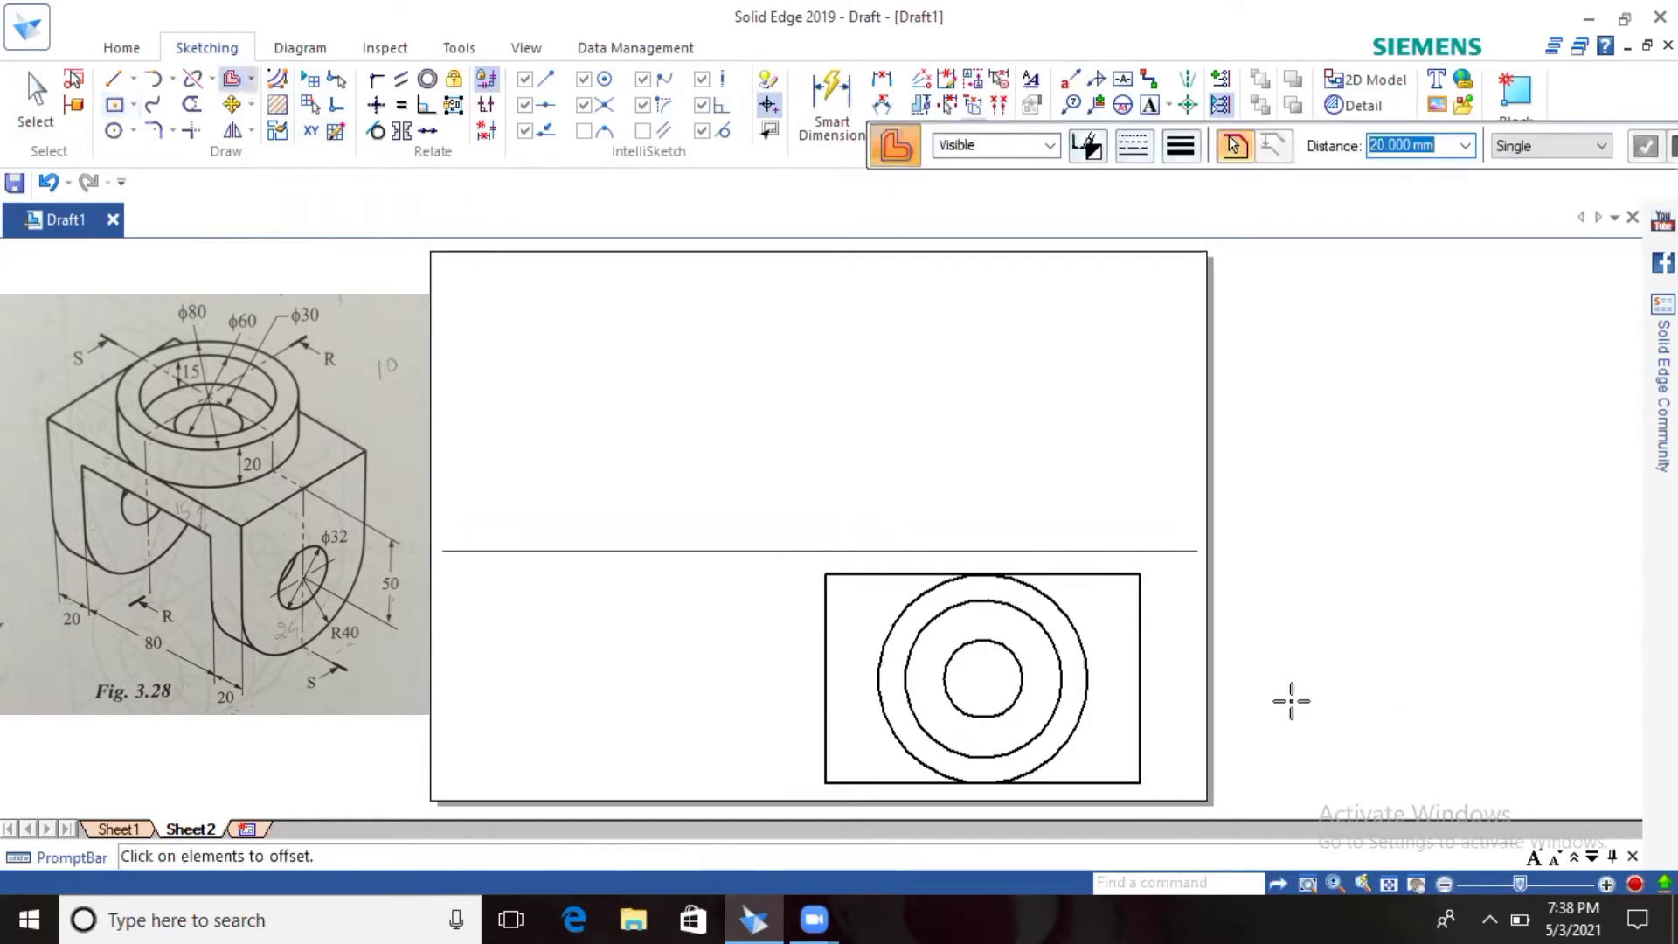
{"action": "left_click", "coordinate": [1136, 673]}
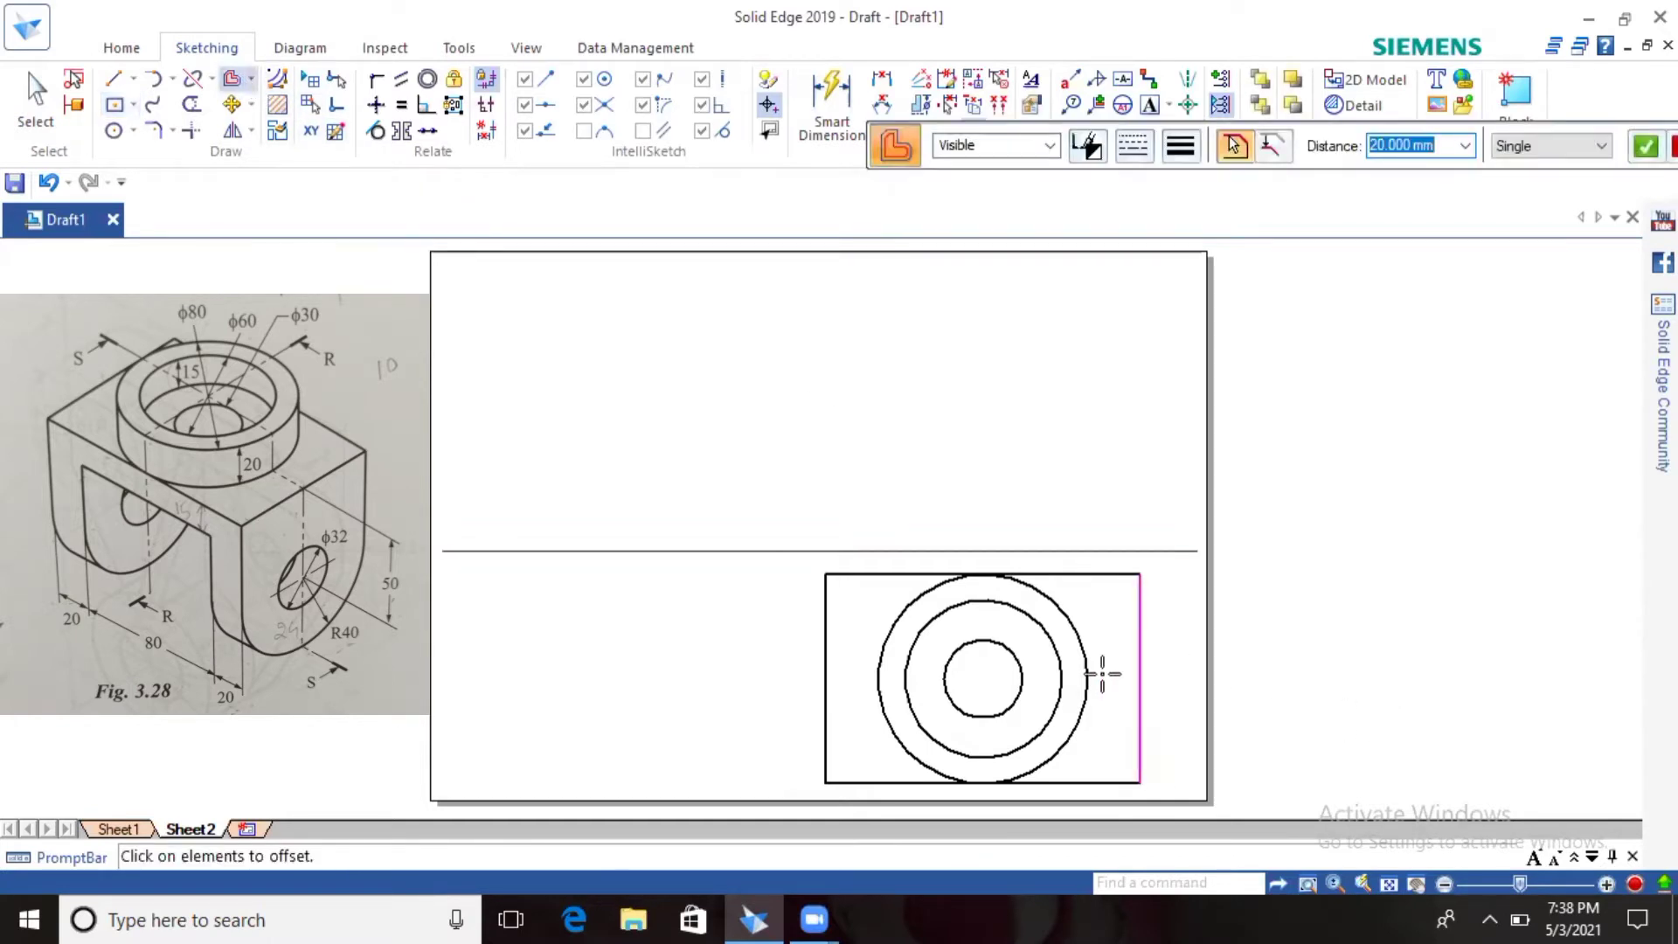
{"action": "right_click", "coordinate": [1103, 673]}
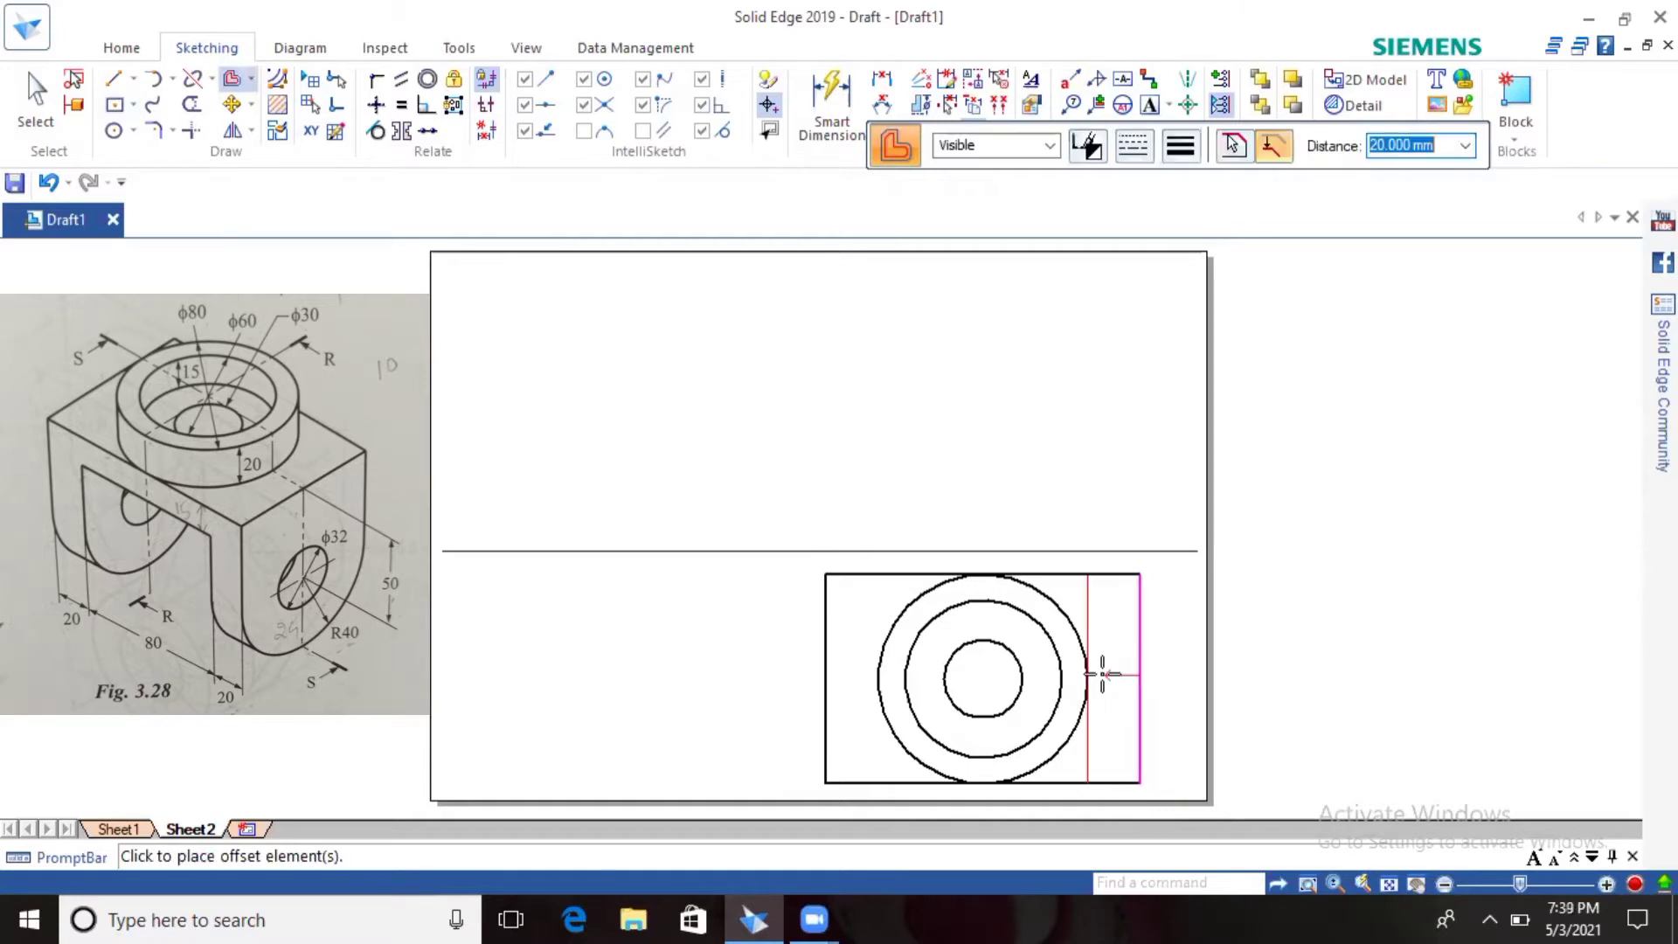
{"action": "left_click", "coordinate": [1100, 673]}
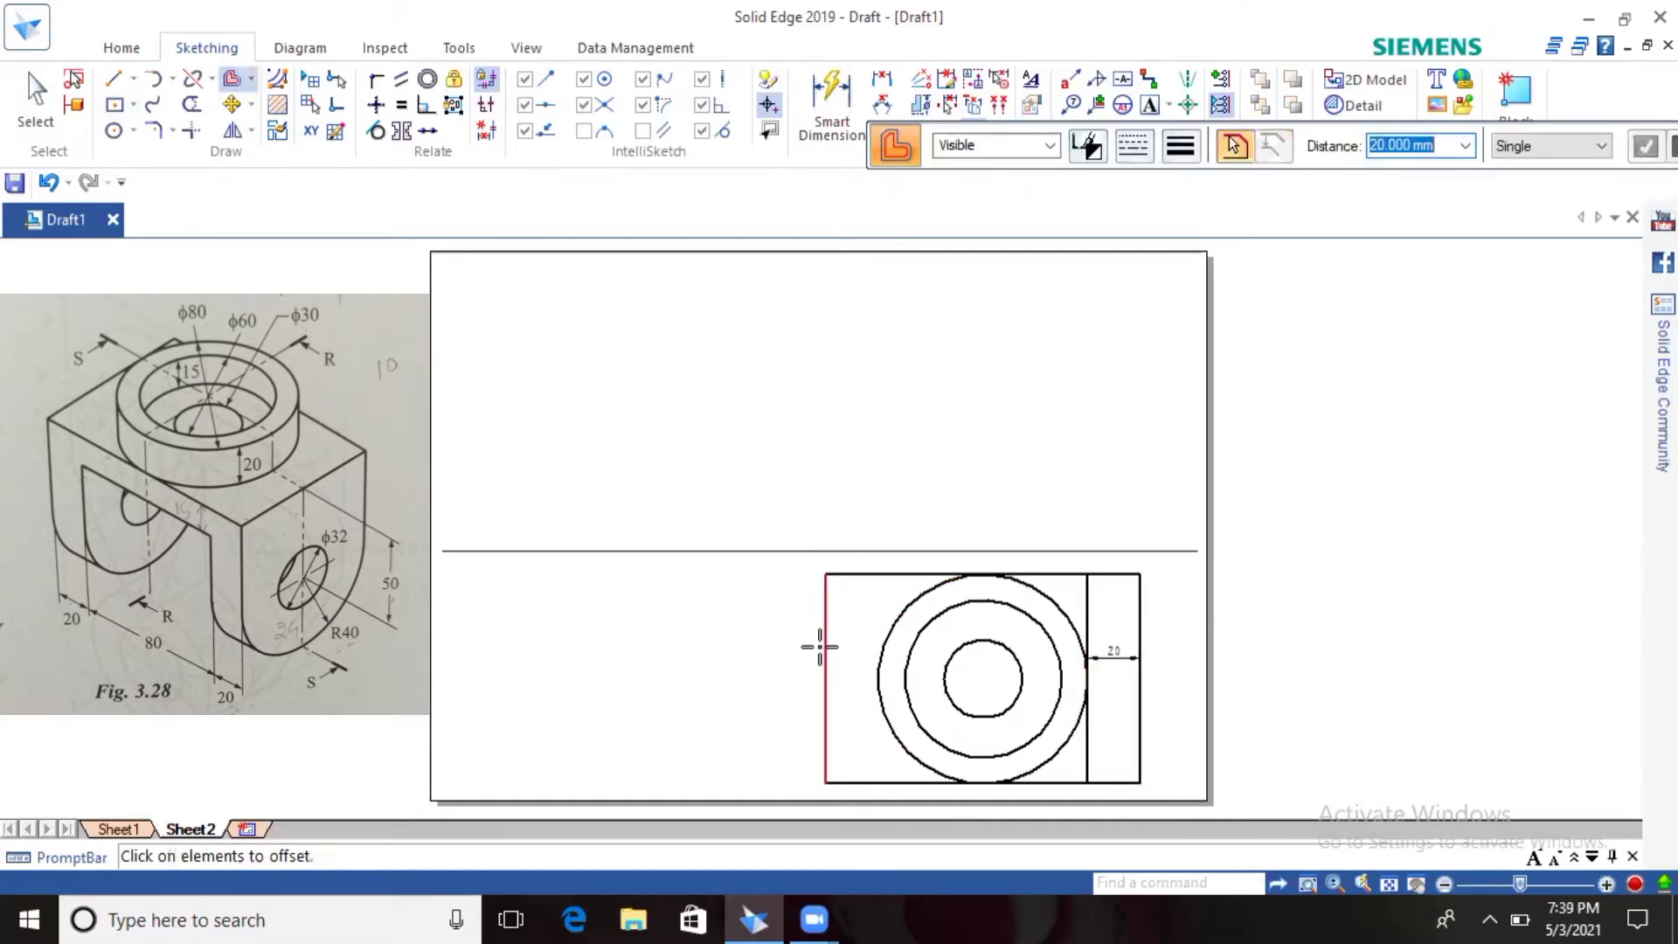
{"action": "left_click", "coordinate": [825, 651]}
{"action": "type", "text": "20"}
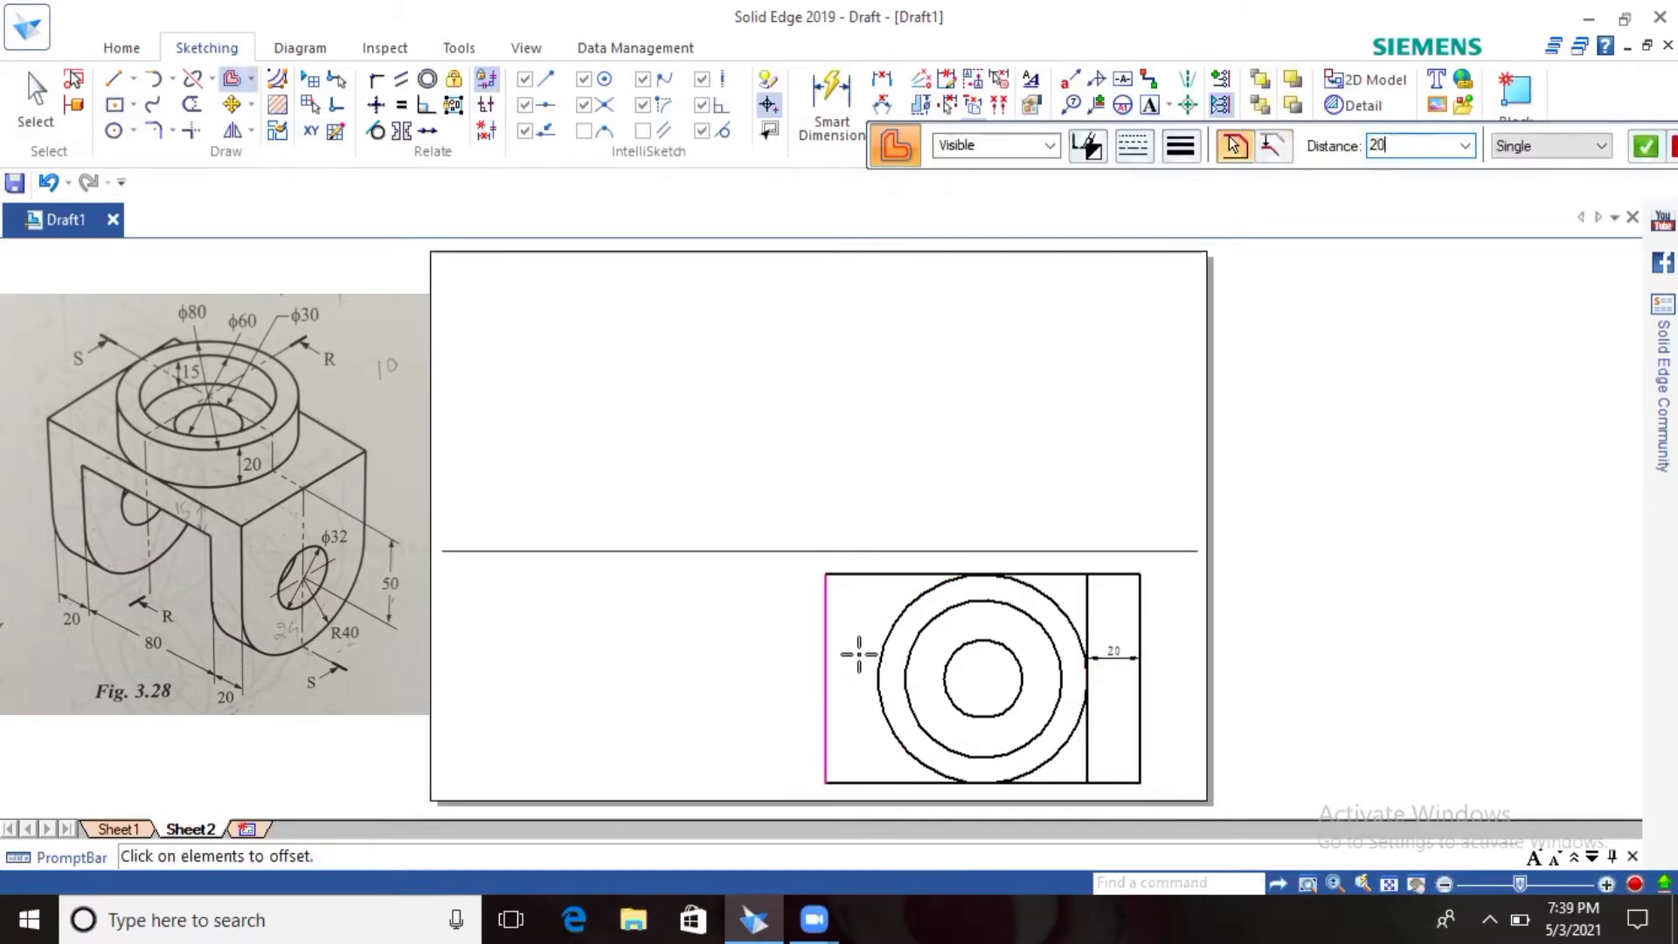
{"action": "key", "text": "Return"}
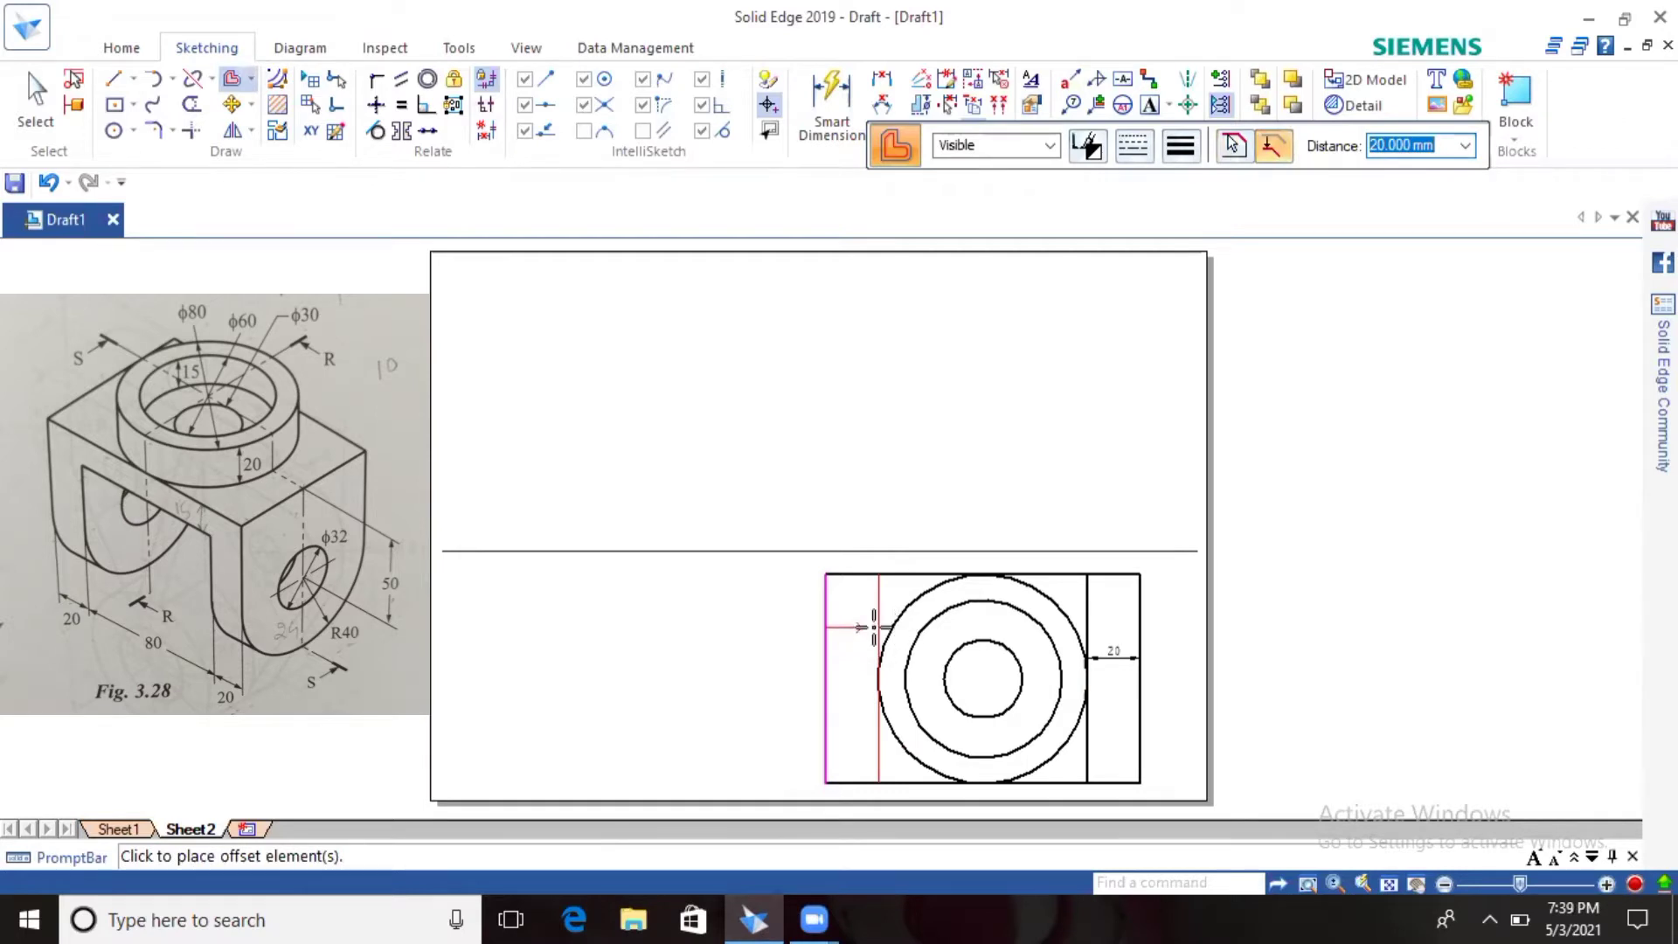
{"action": "left_click", "coordinate": [873, 627]}
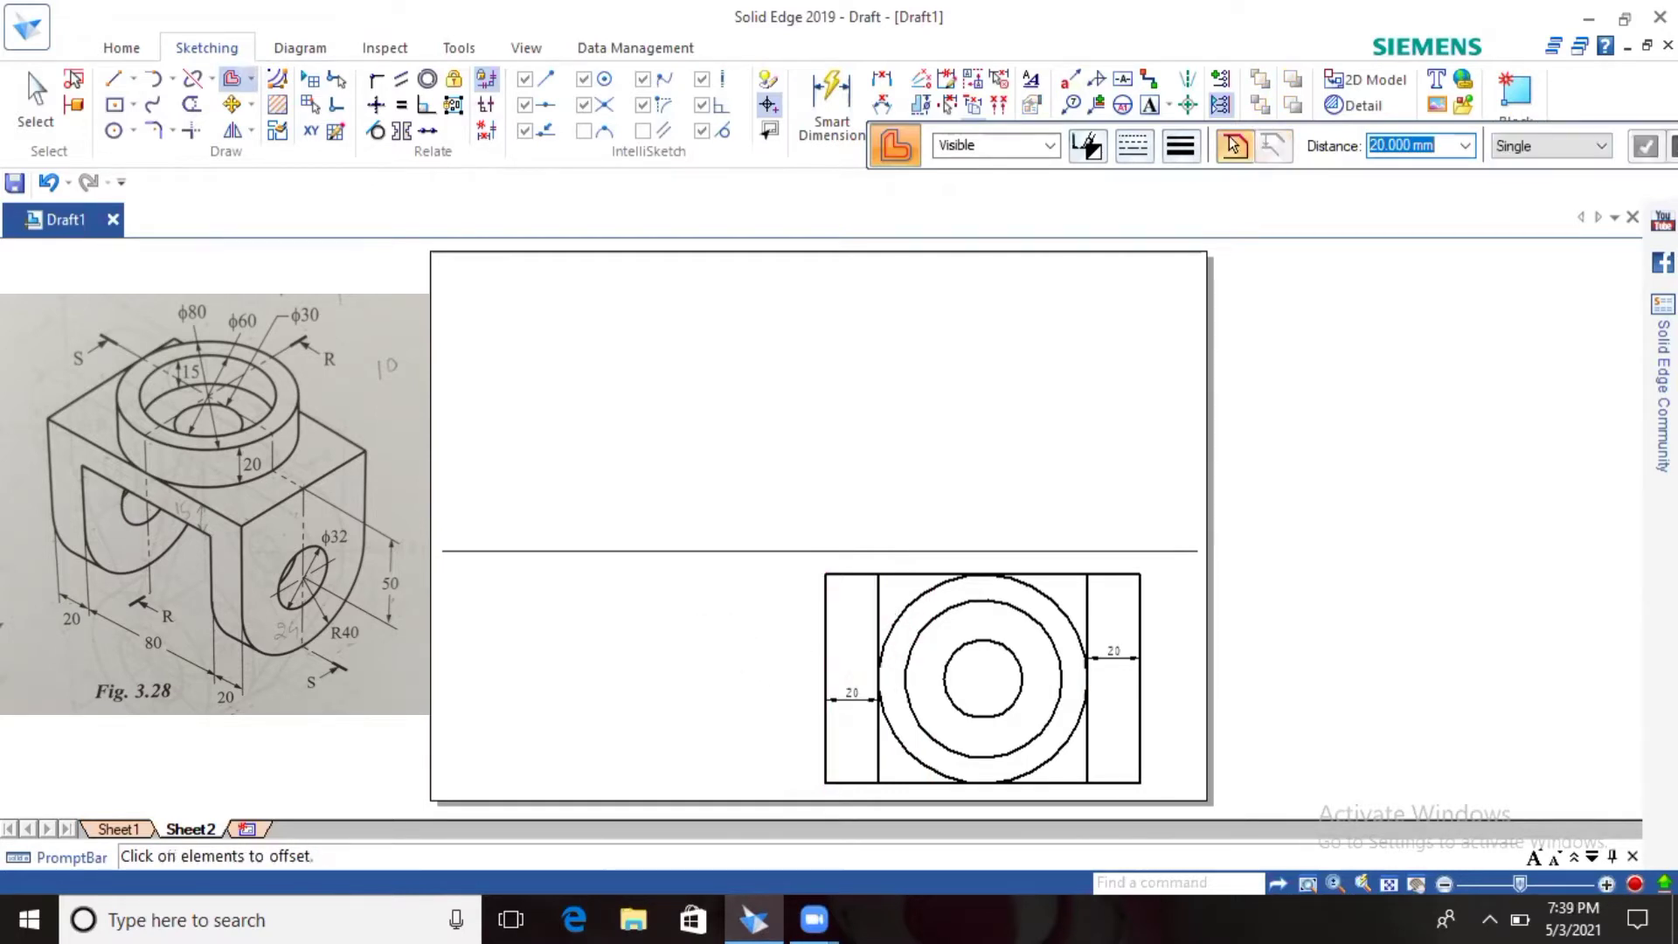
Step: Delete the two 20 mm offset dimensions from the top view
{"action": "left_click", "coordinate": [35, 98]}
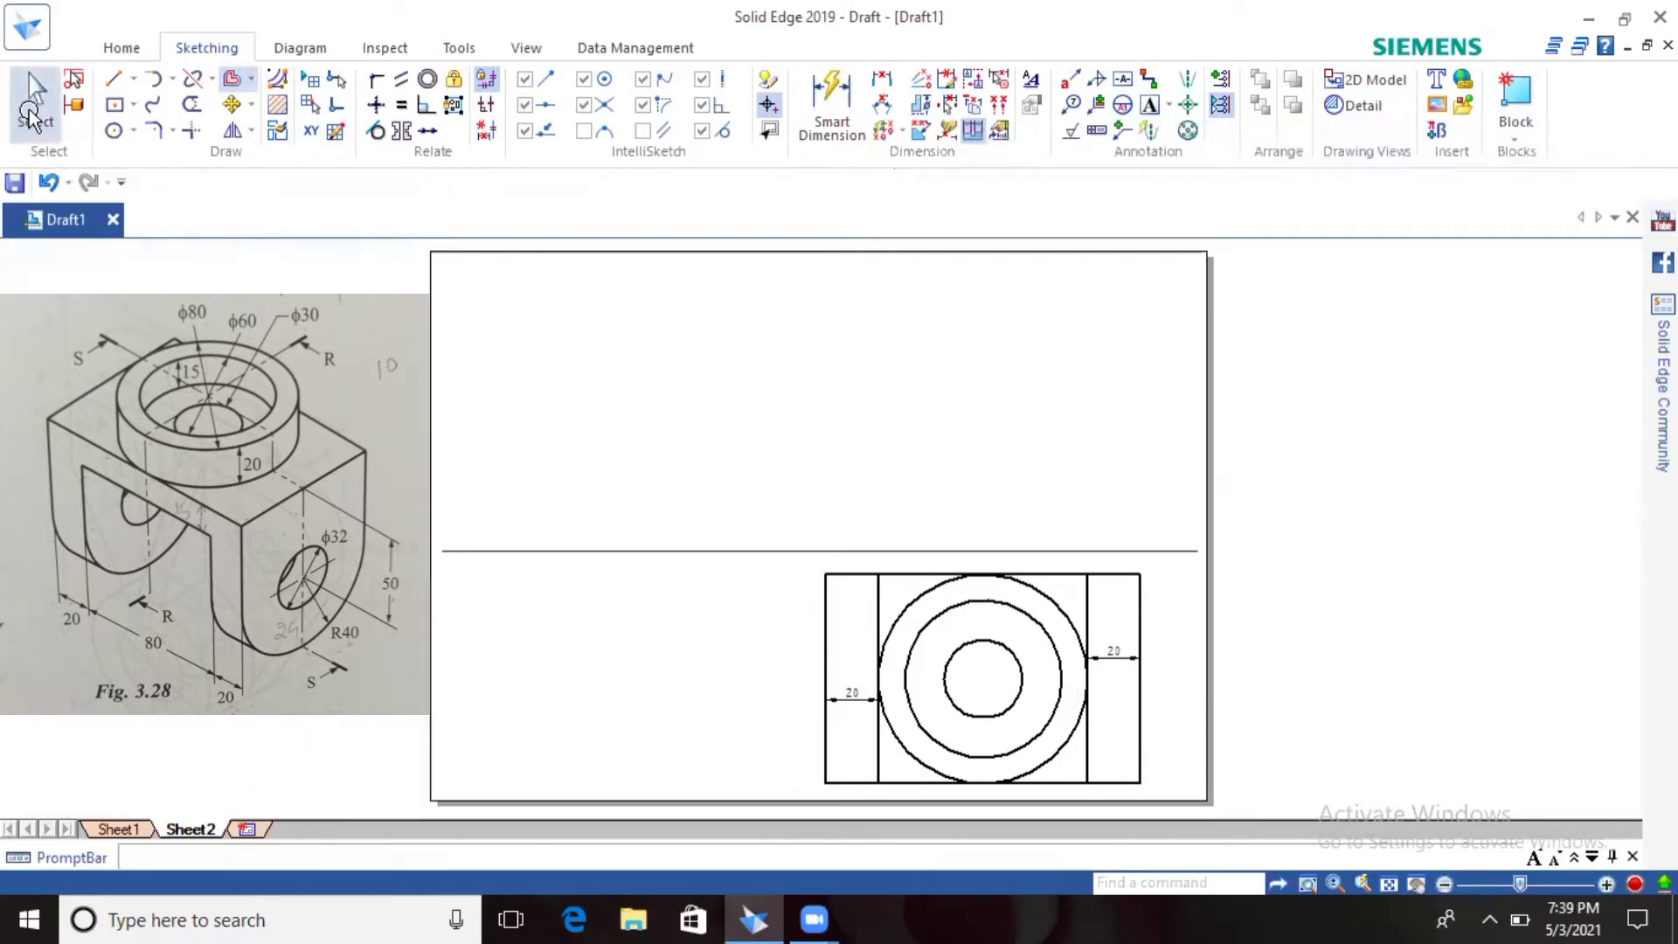
{"action": "left_click", "coordinate": [1114, 659]}
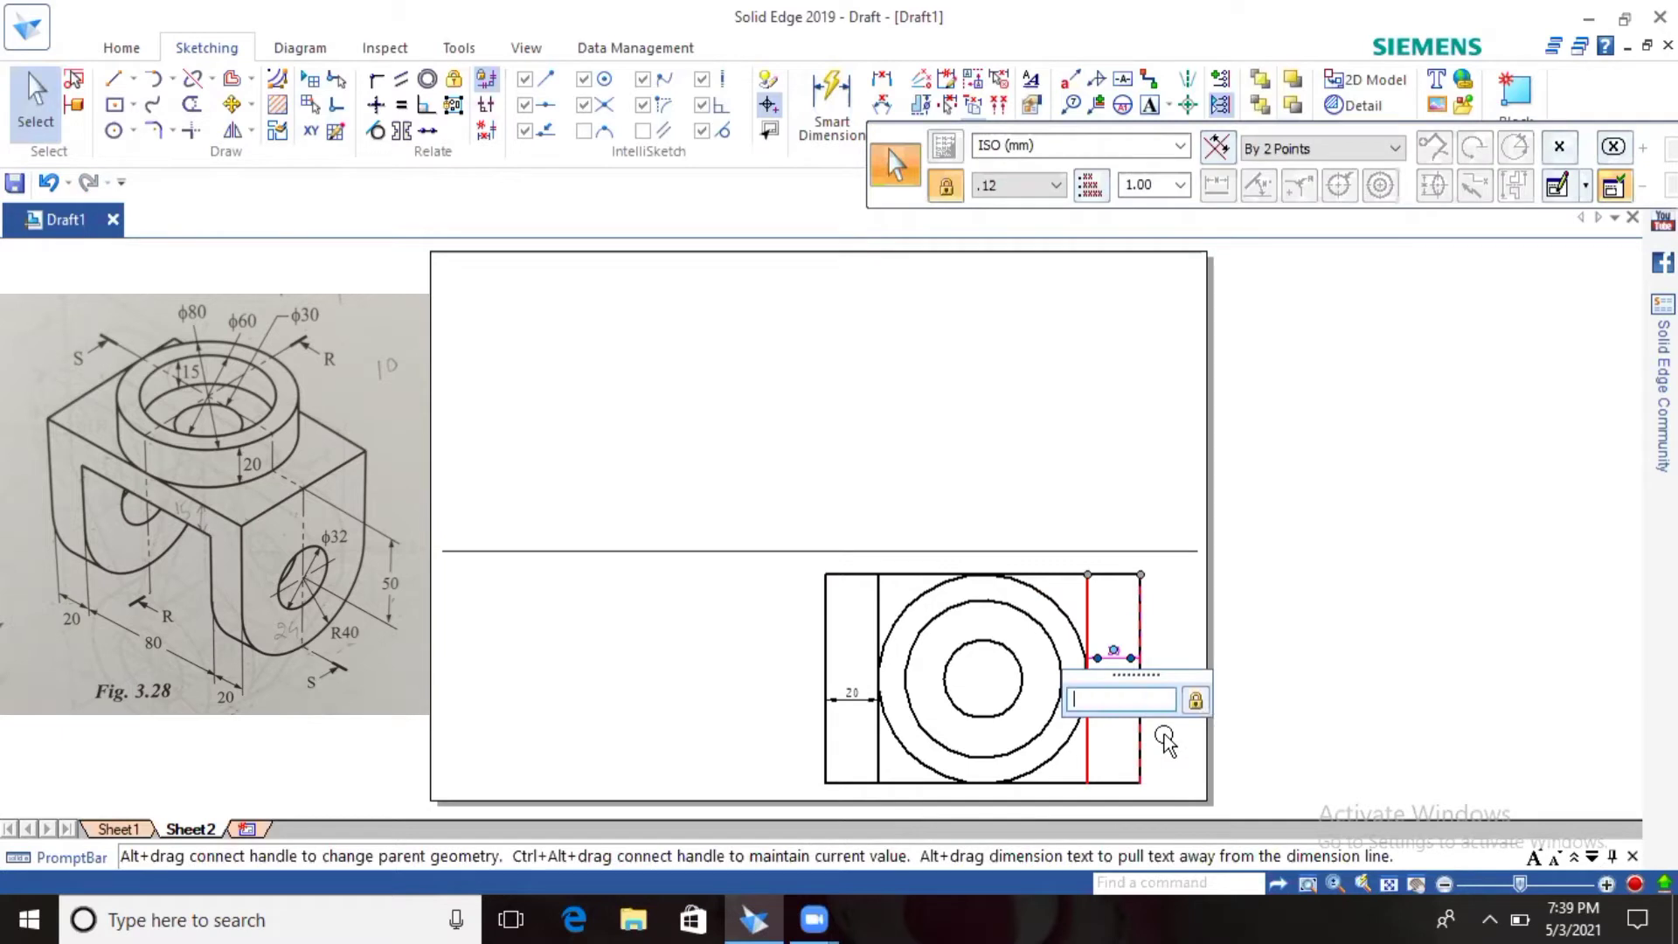
{"action": "key", "text": "Escape"}
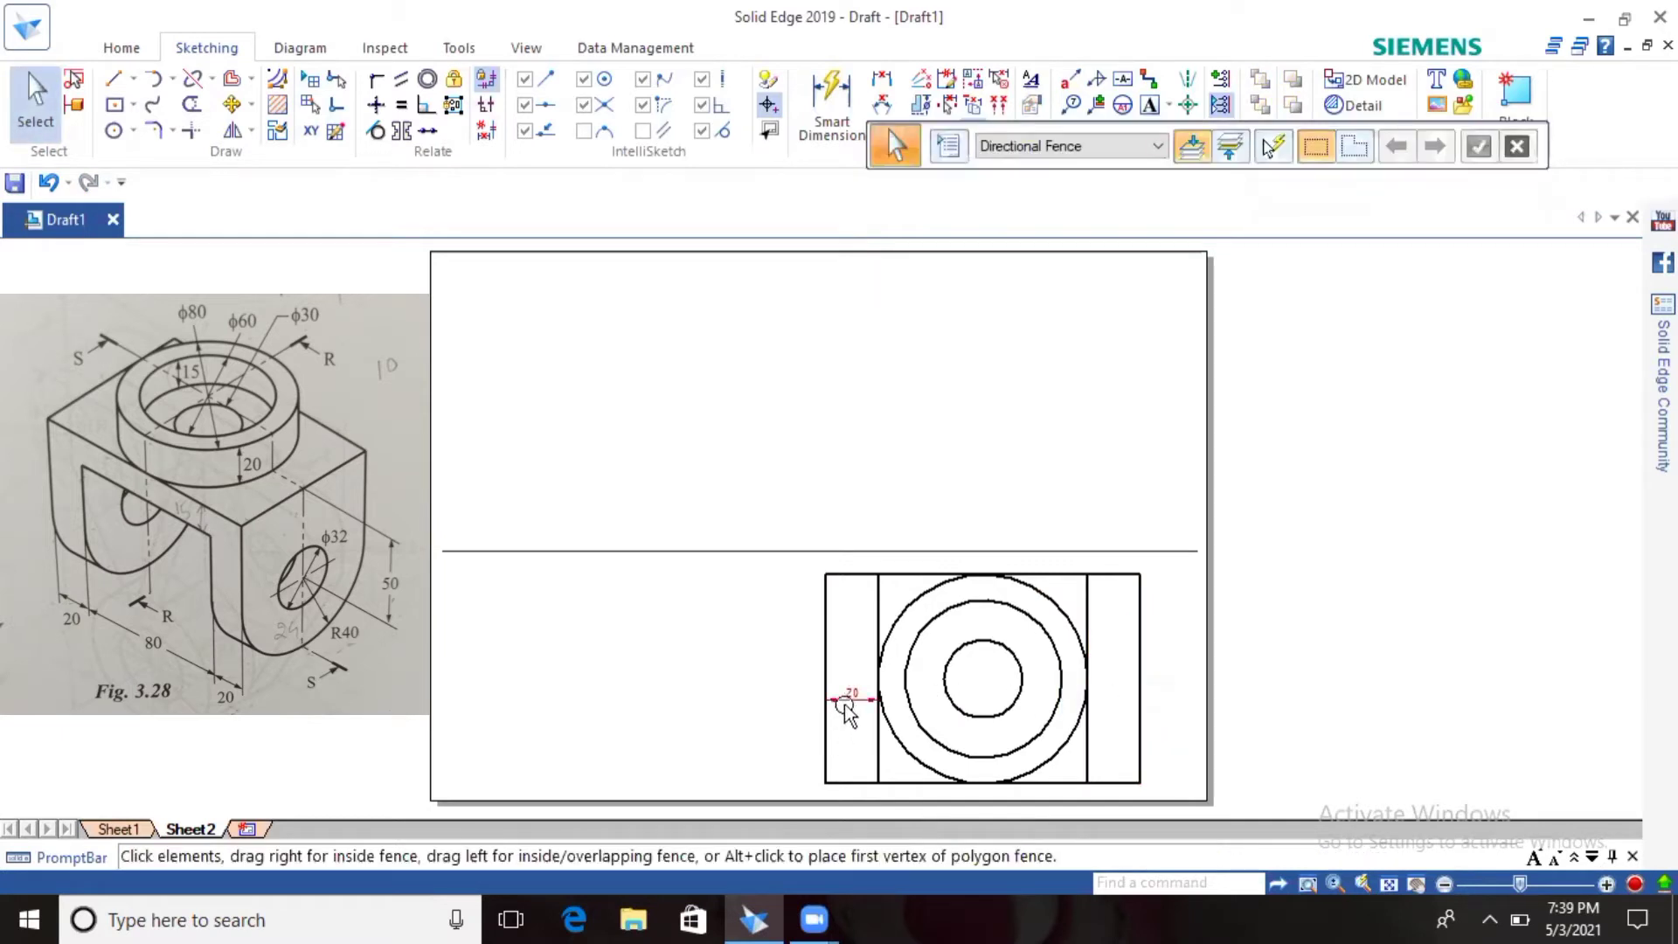
{"action": "left_click", "coordinate": [848, 699]}
{"action": "key", "text": "Delete"}
Step: Change the two inner vertical lines to a dashed hidden-line type
{"action": "left_click", "coordinate": [1089, 619]}
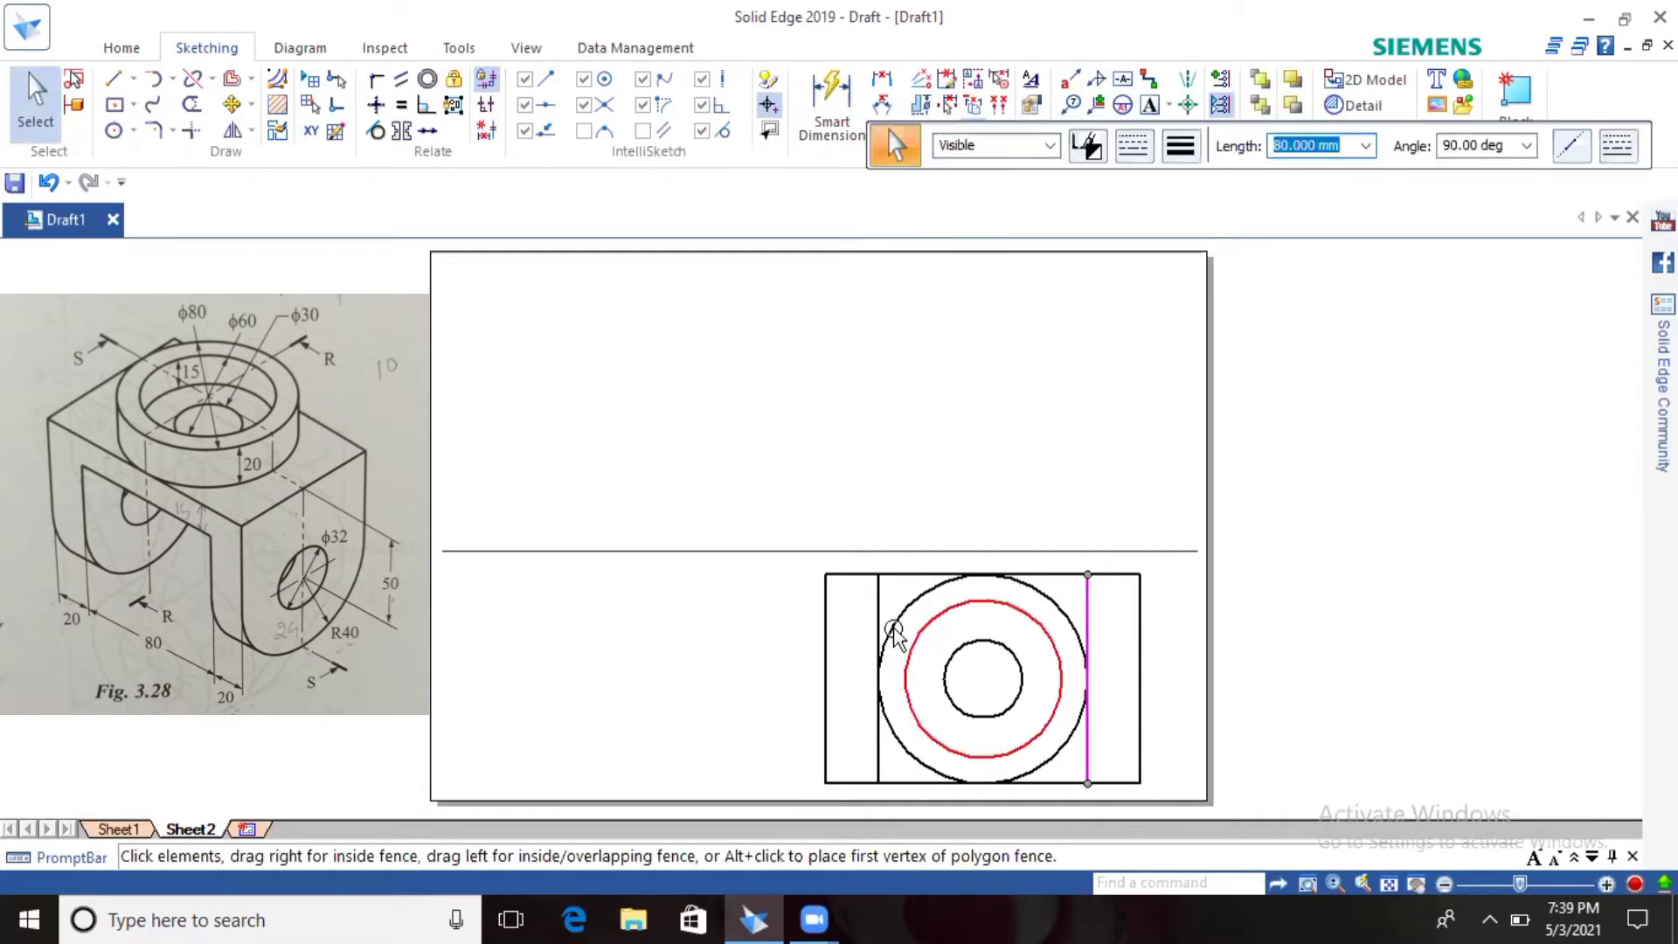
{"action": "left_click", "coordinate": [879, 610], "text": "ctrl"}
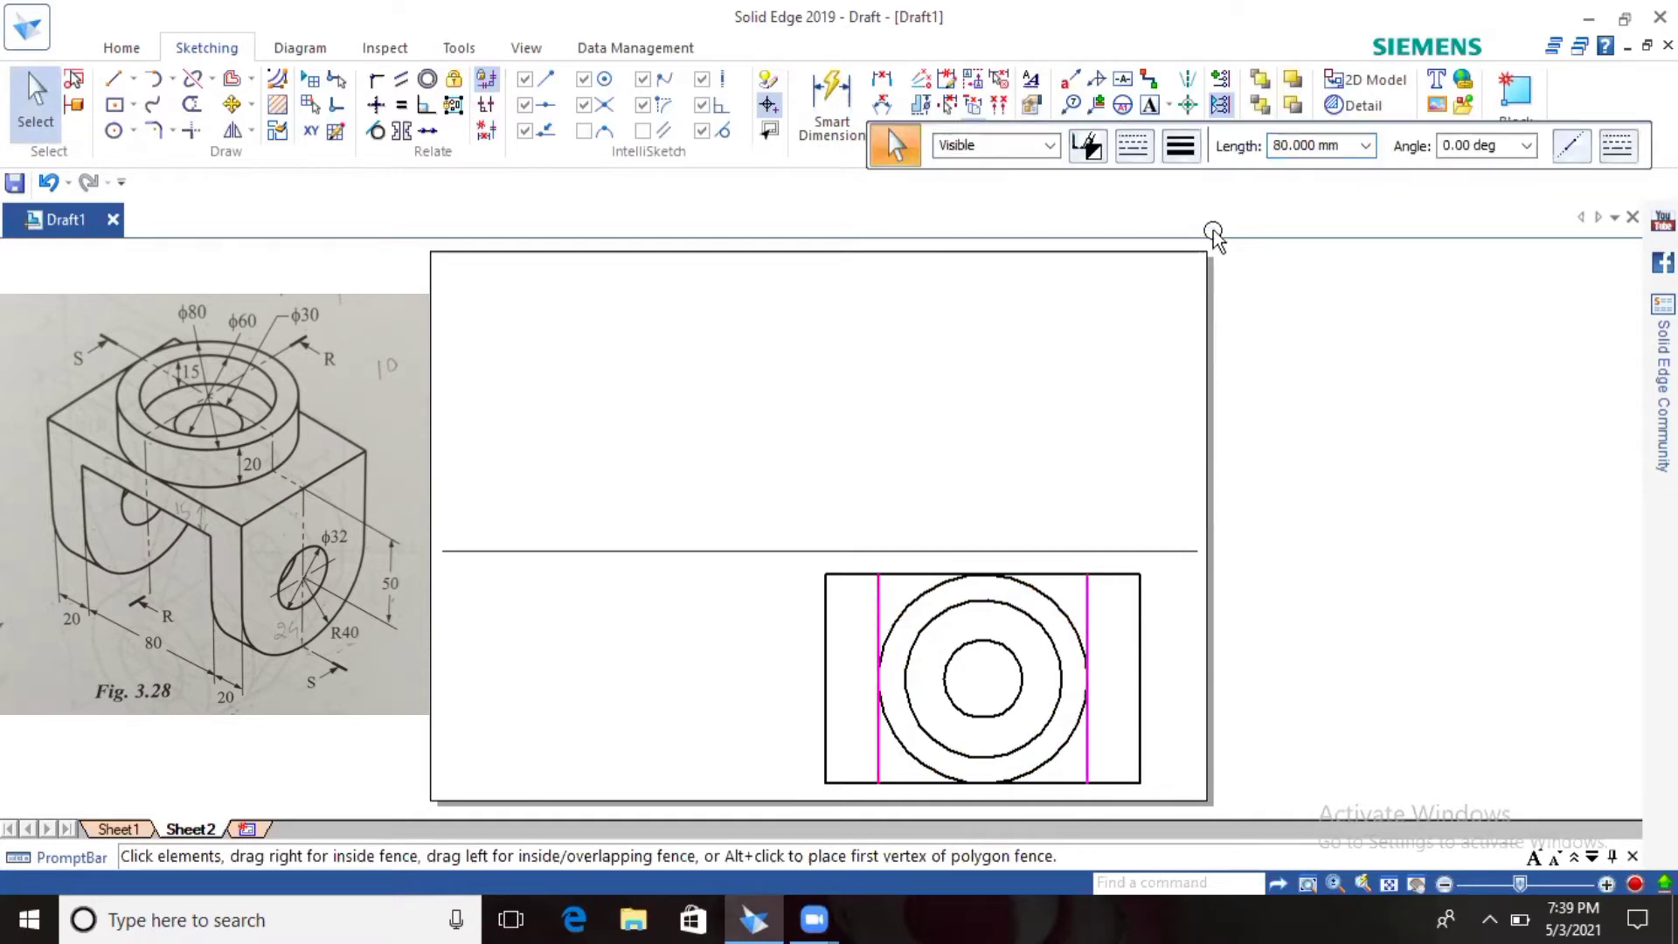
{"action": "left_click", "coordinate": [1134, 147]}
{"action": "left_click", "coordinate": [1146, 208]}
{"action": "left_click", "coordinate": [1181, 689]}
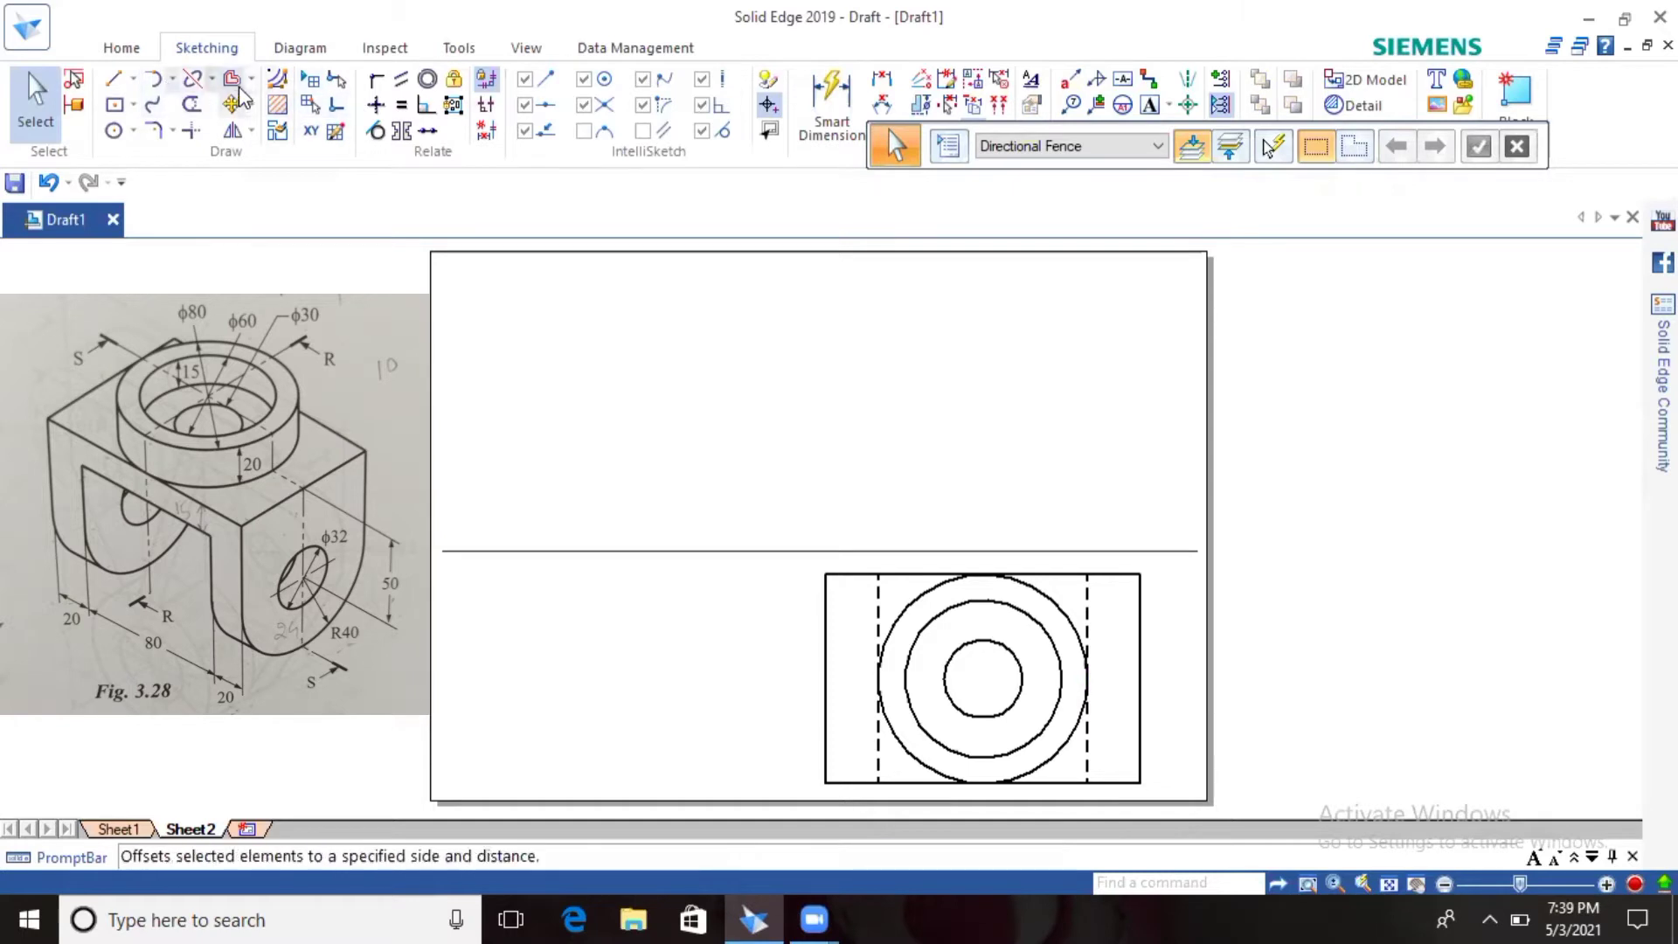
Step: Draw a horizontal line about 147 mm long through the circles' centre, extending past both vertical sides of the rectangle
{"action": "scroll", "coordinate": [1075, 729], "scroll_direction": "up", "scroll_amount": 2}
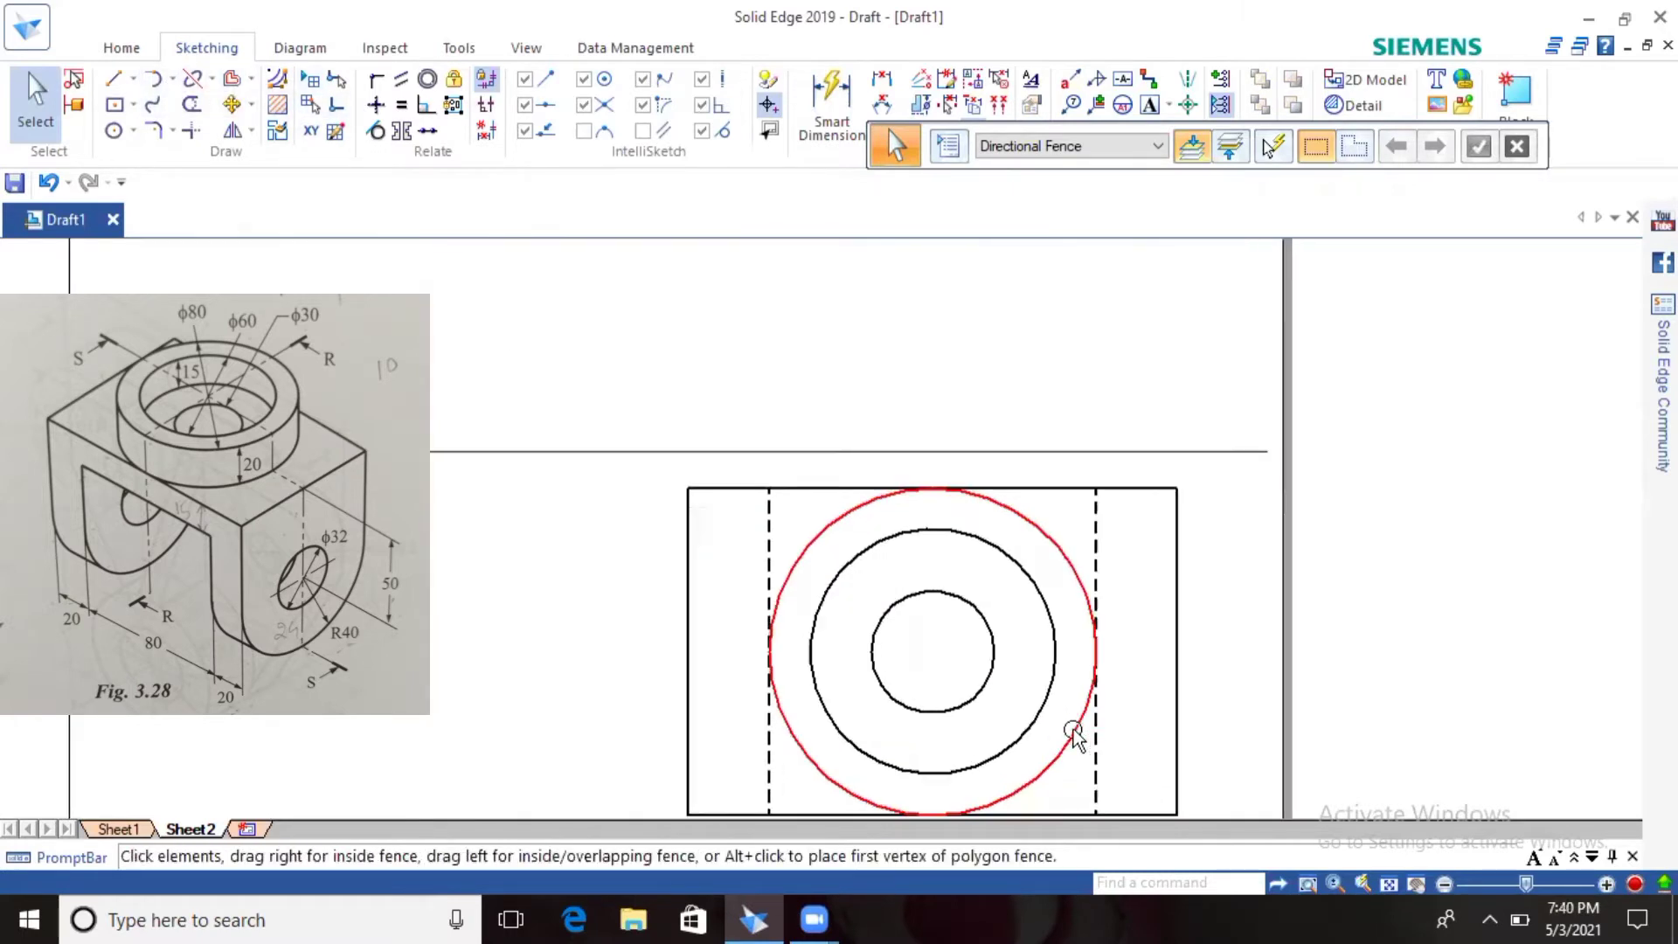
{"action": "left_click", "coordinate": [114, 81]}
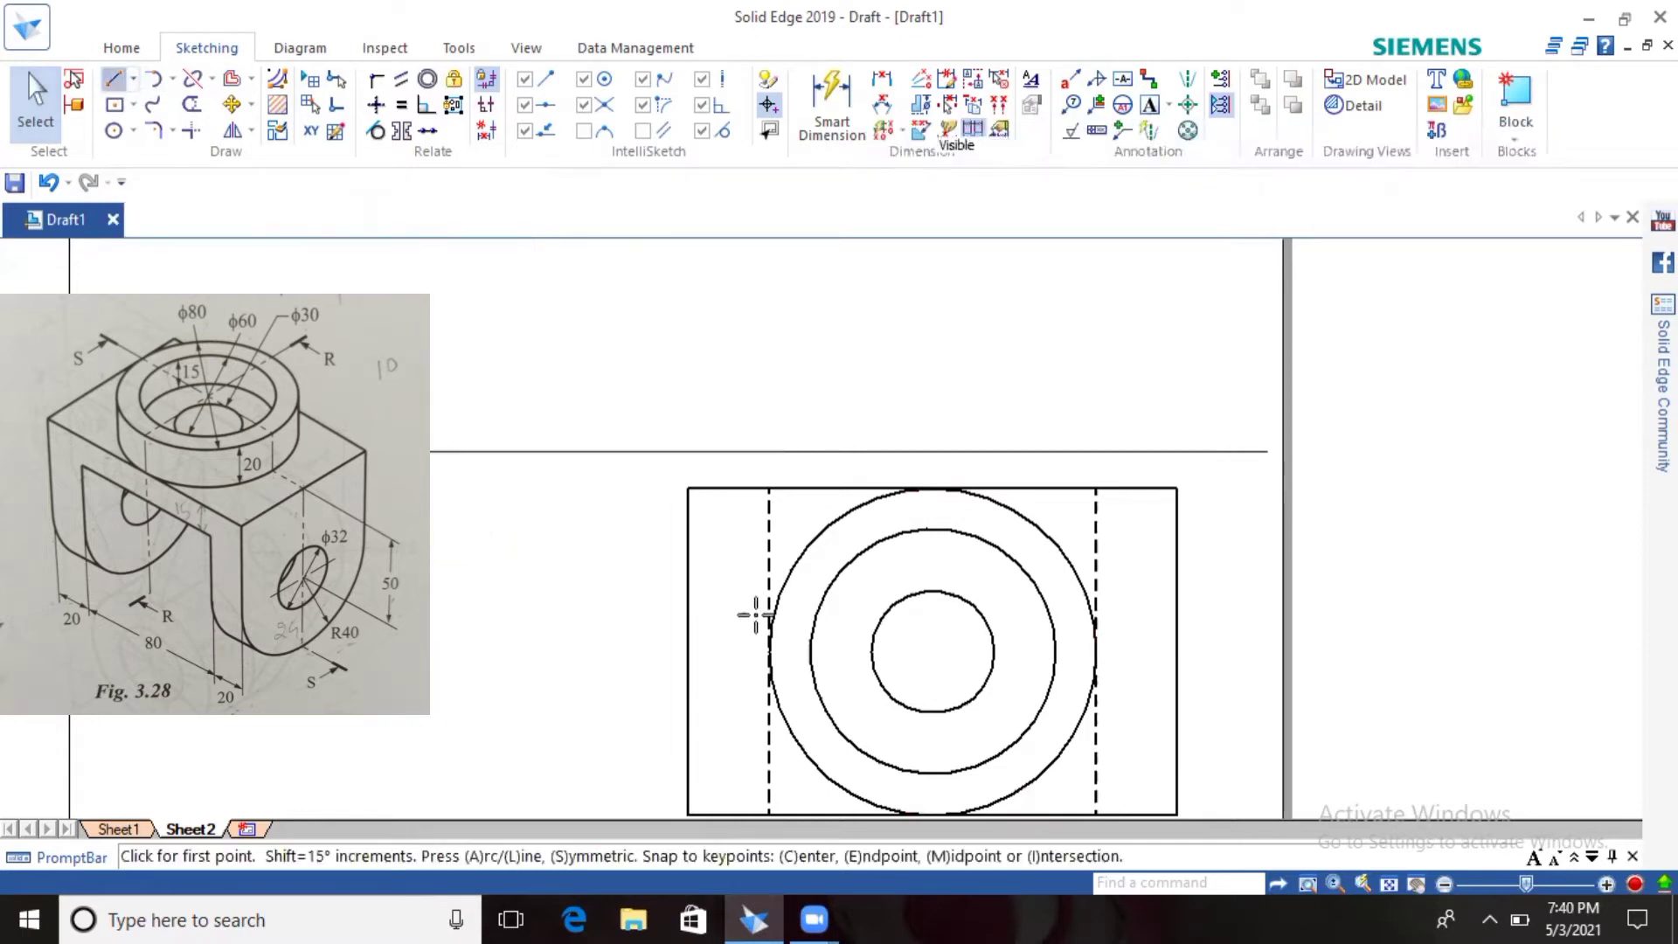
{"action": "left_click", "coordinate": [689, 651]}
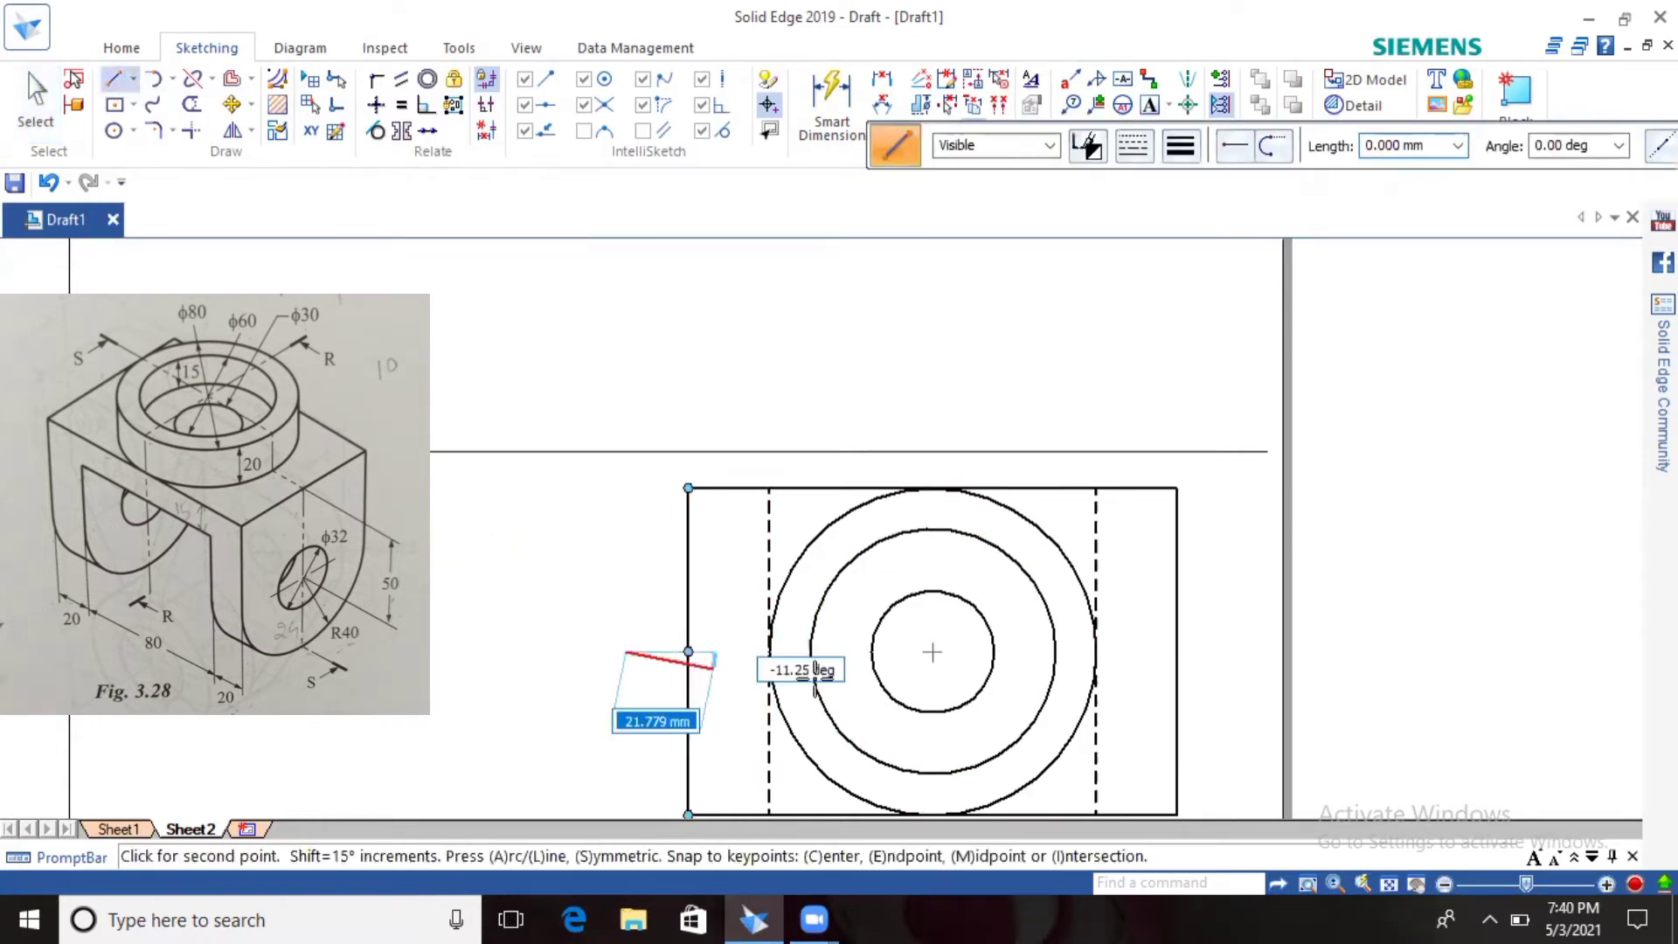
{"action": "left_click", "coordinate": [1226, 651]}
{"action": "key", "text": "Escape"}
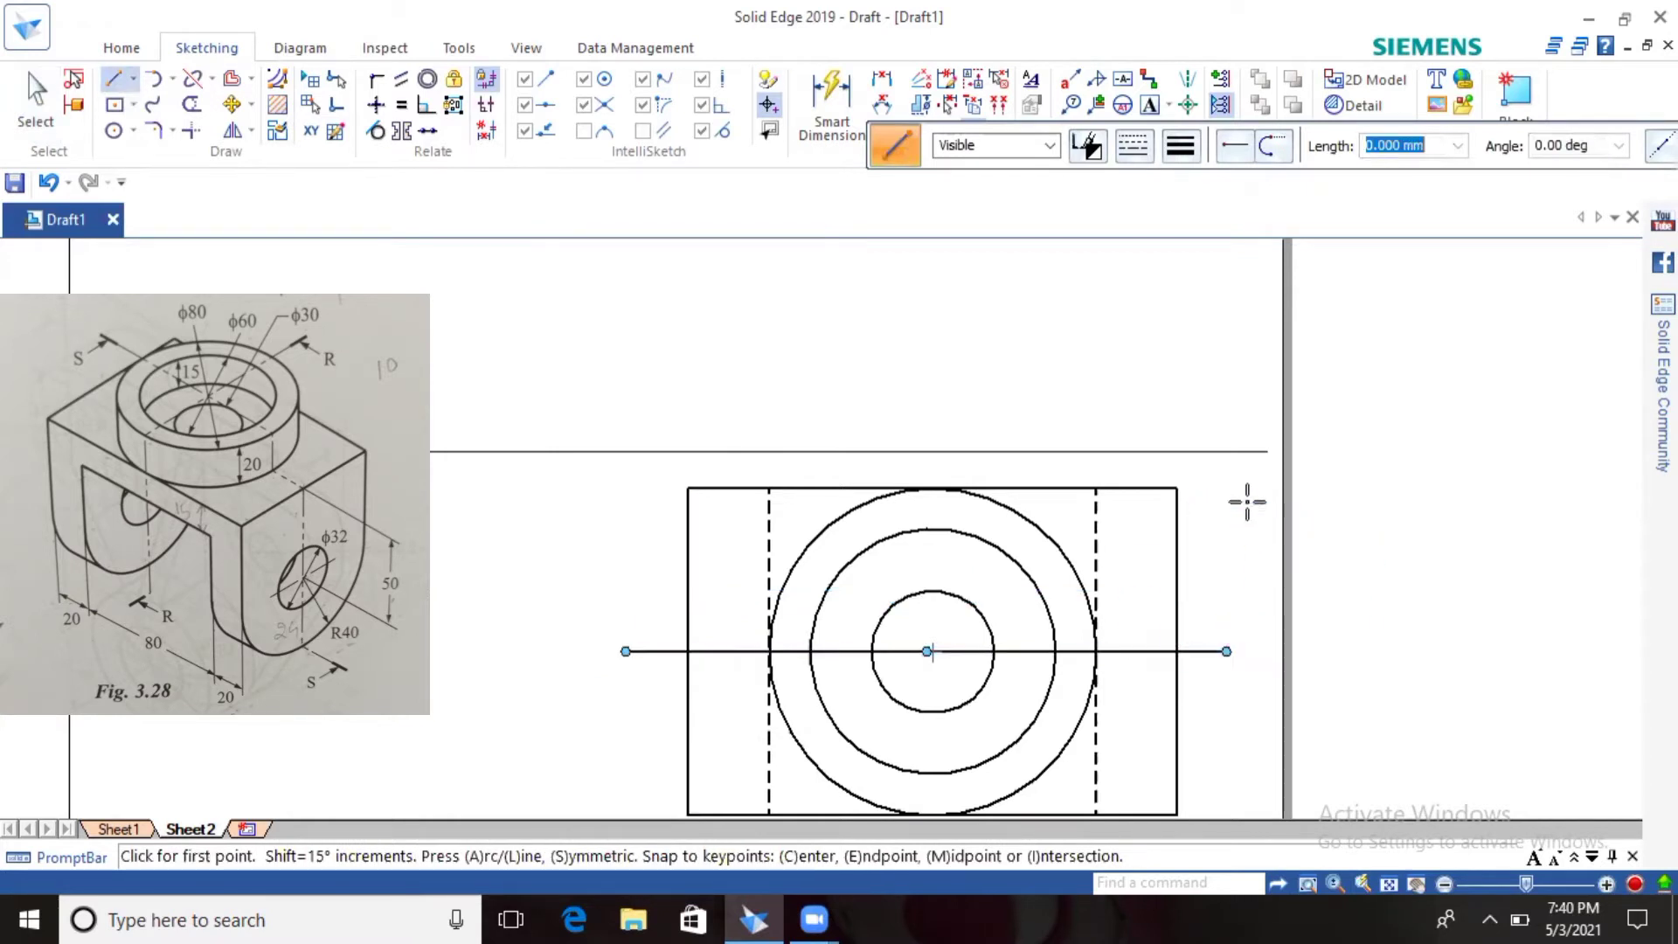
Step: Format the horizontal line through the circles' centre as a dash-dot centre line with a 0.25 mm width
{"action": "left_click", "coordinate": [75, 121]}
{"action": "left_click", "coordinate": [651, 652]}
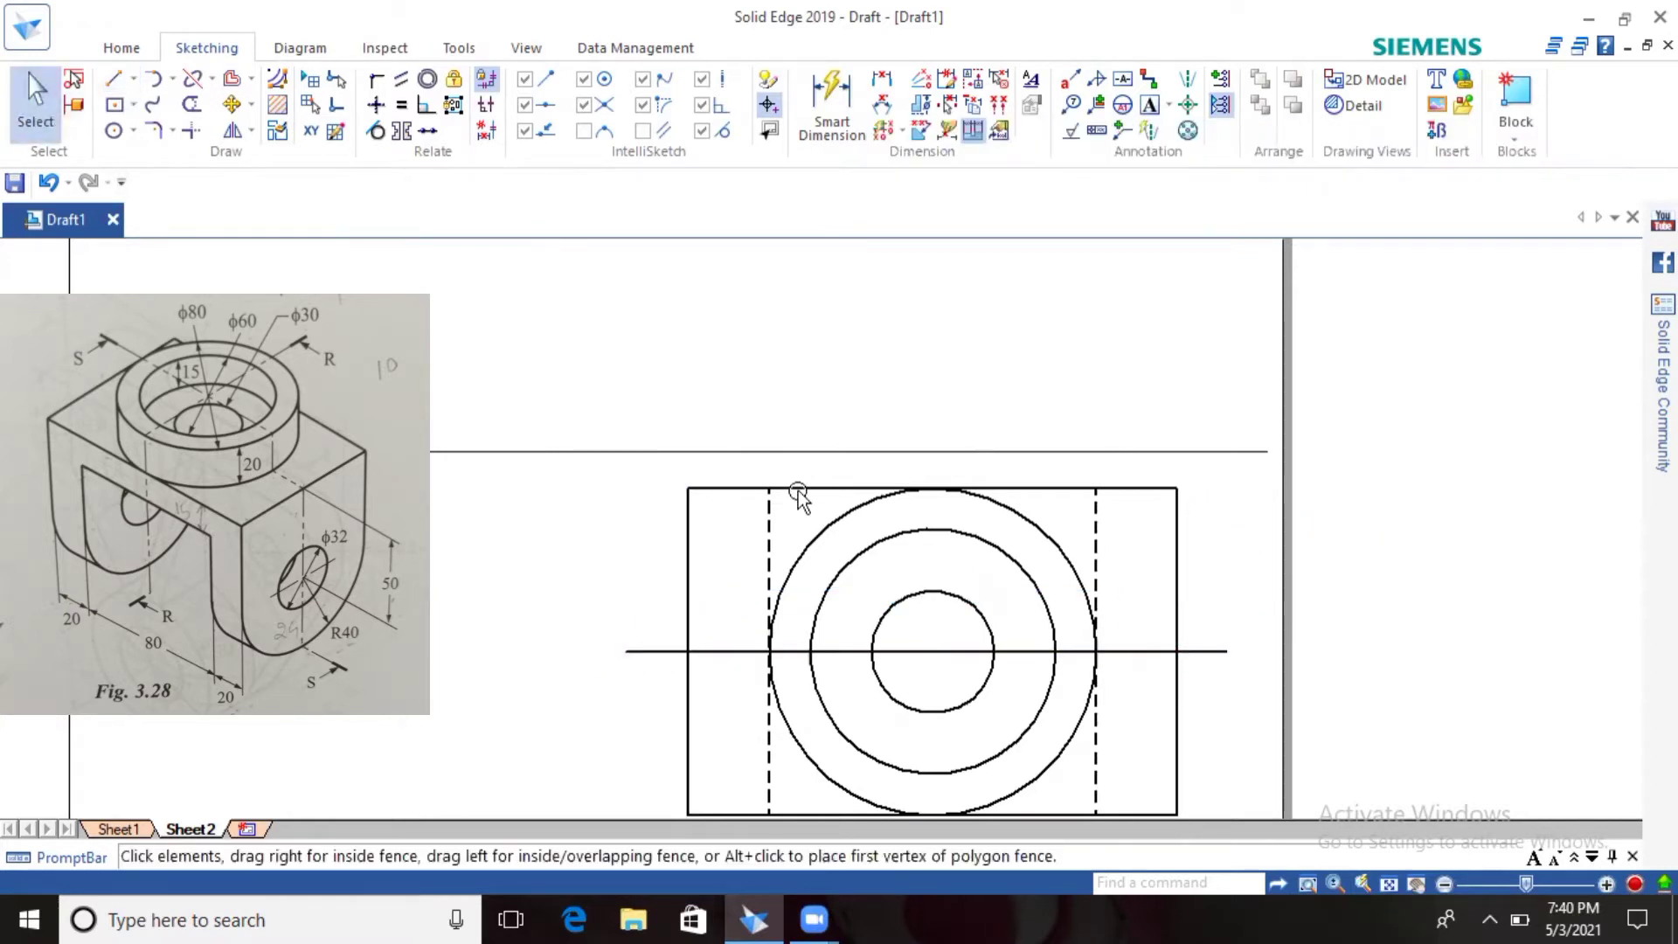
{"action": "left_click", "coordinate": [1133, 145]}
{"action": "left_click", "coordinate": [1156, 215]}
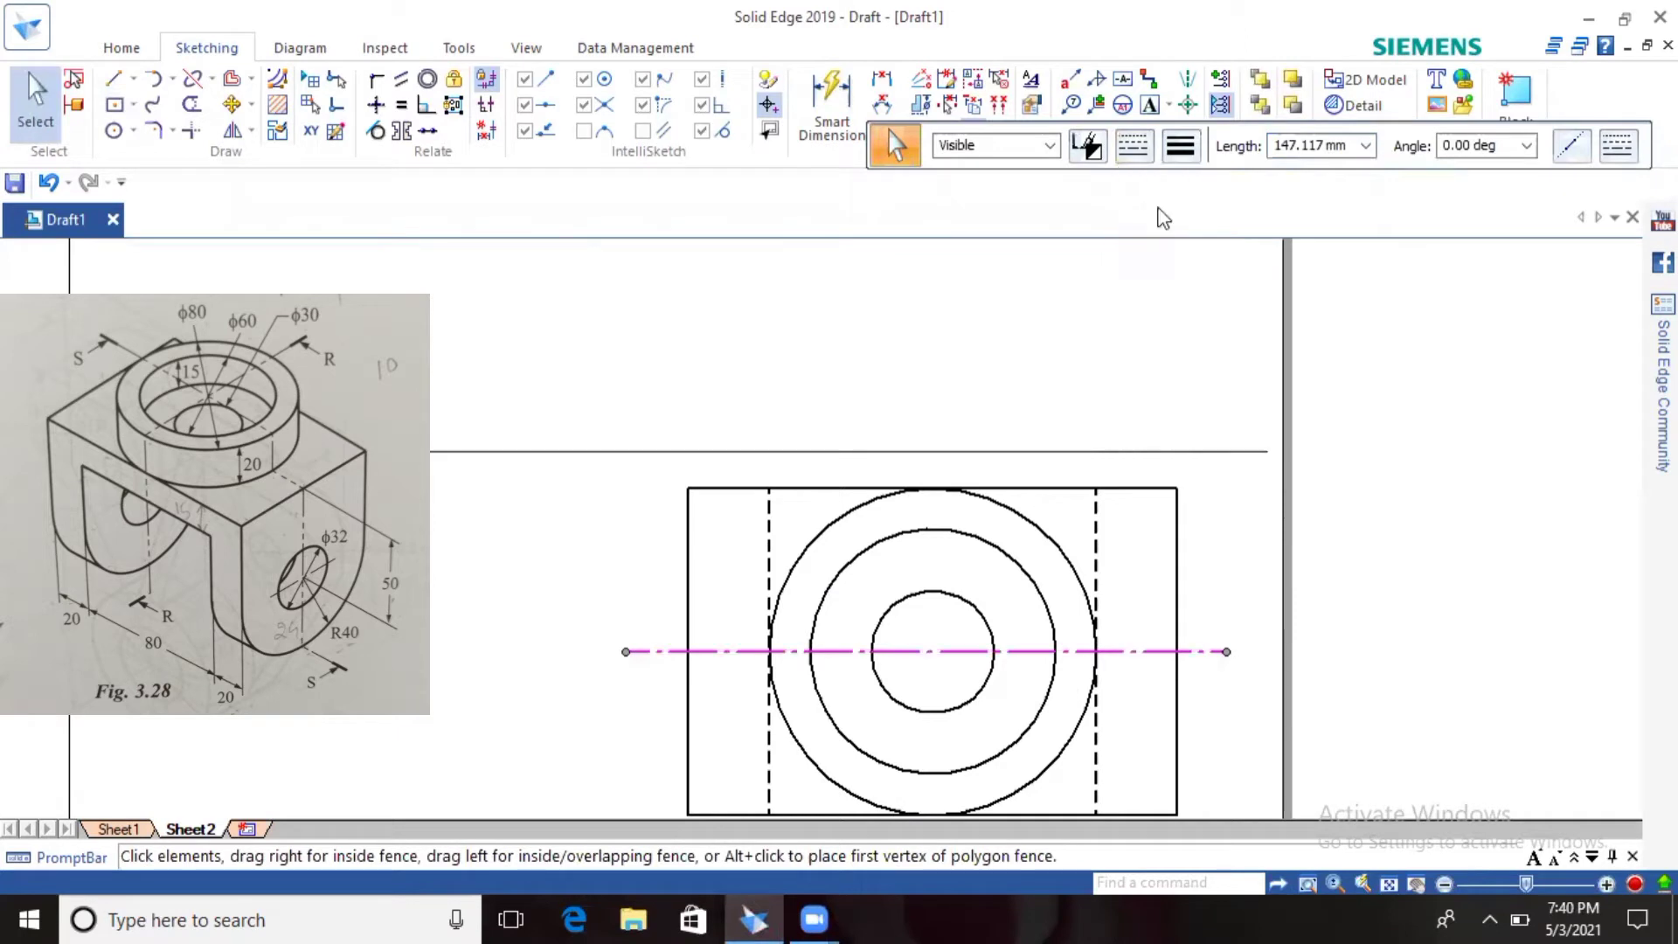
{"action": "left_click", "coordinate": [1180, 145]}
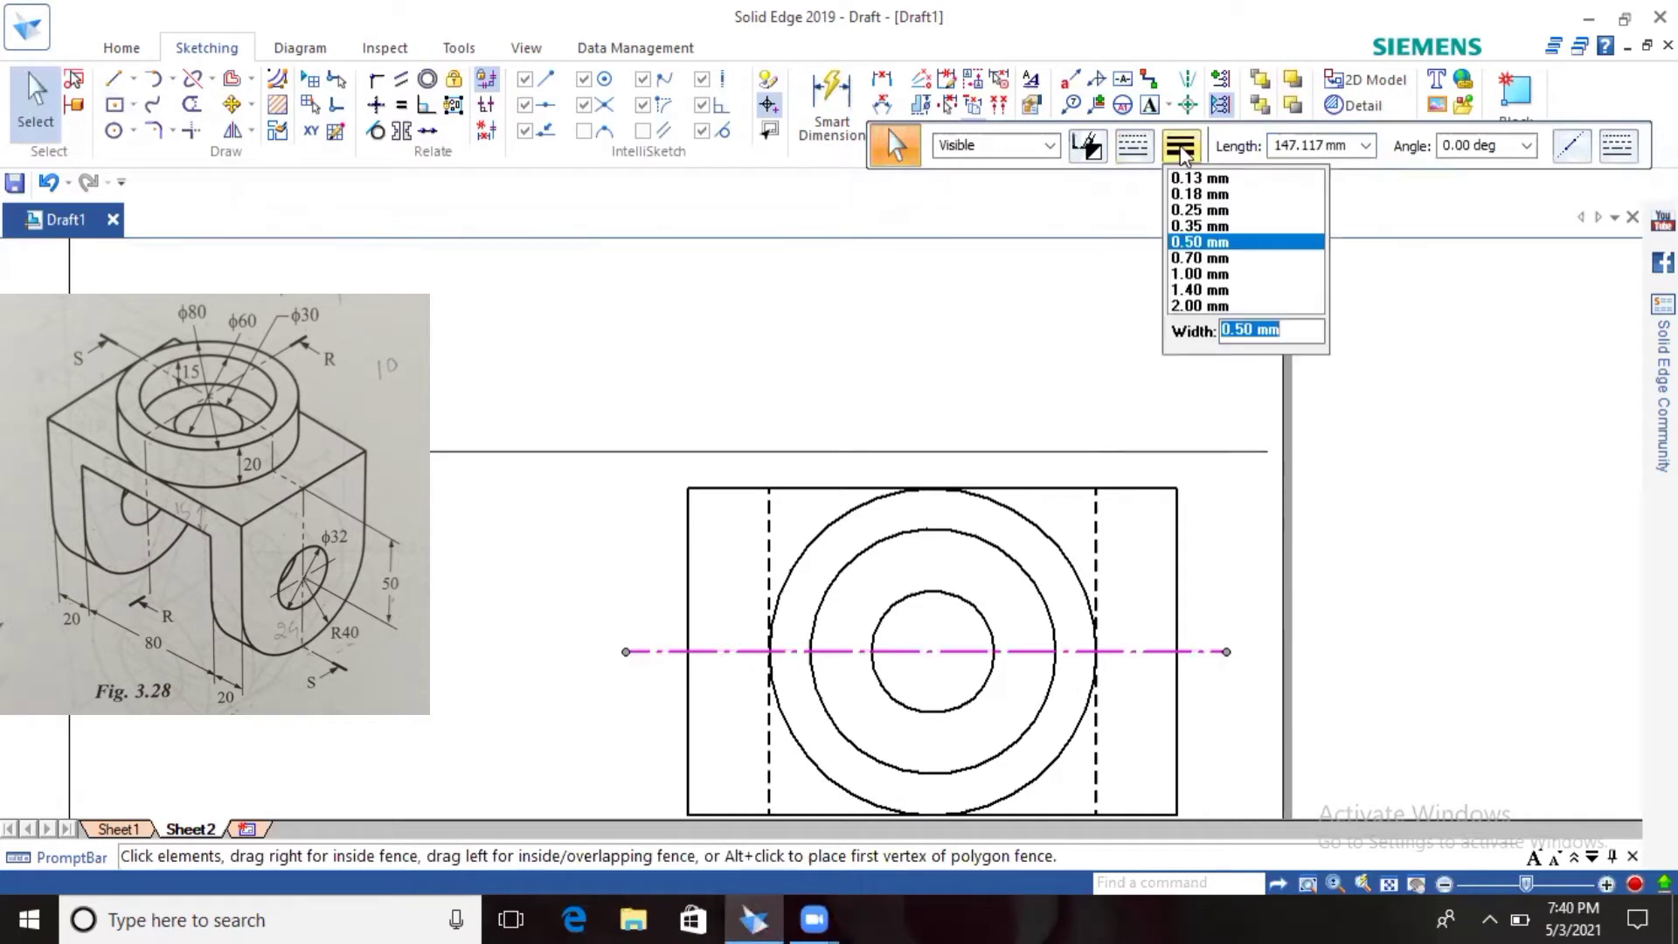
{"action": "left_click", "coordinate": [1182, 210]}
{"action": "left_click", "coordinate": [1256, 492]}
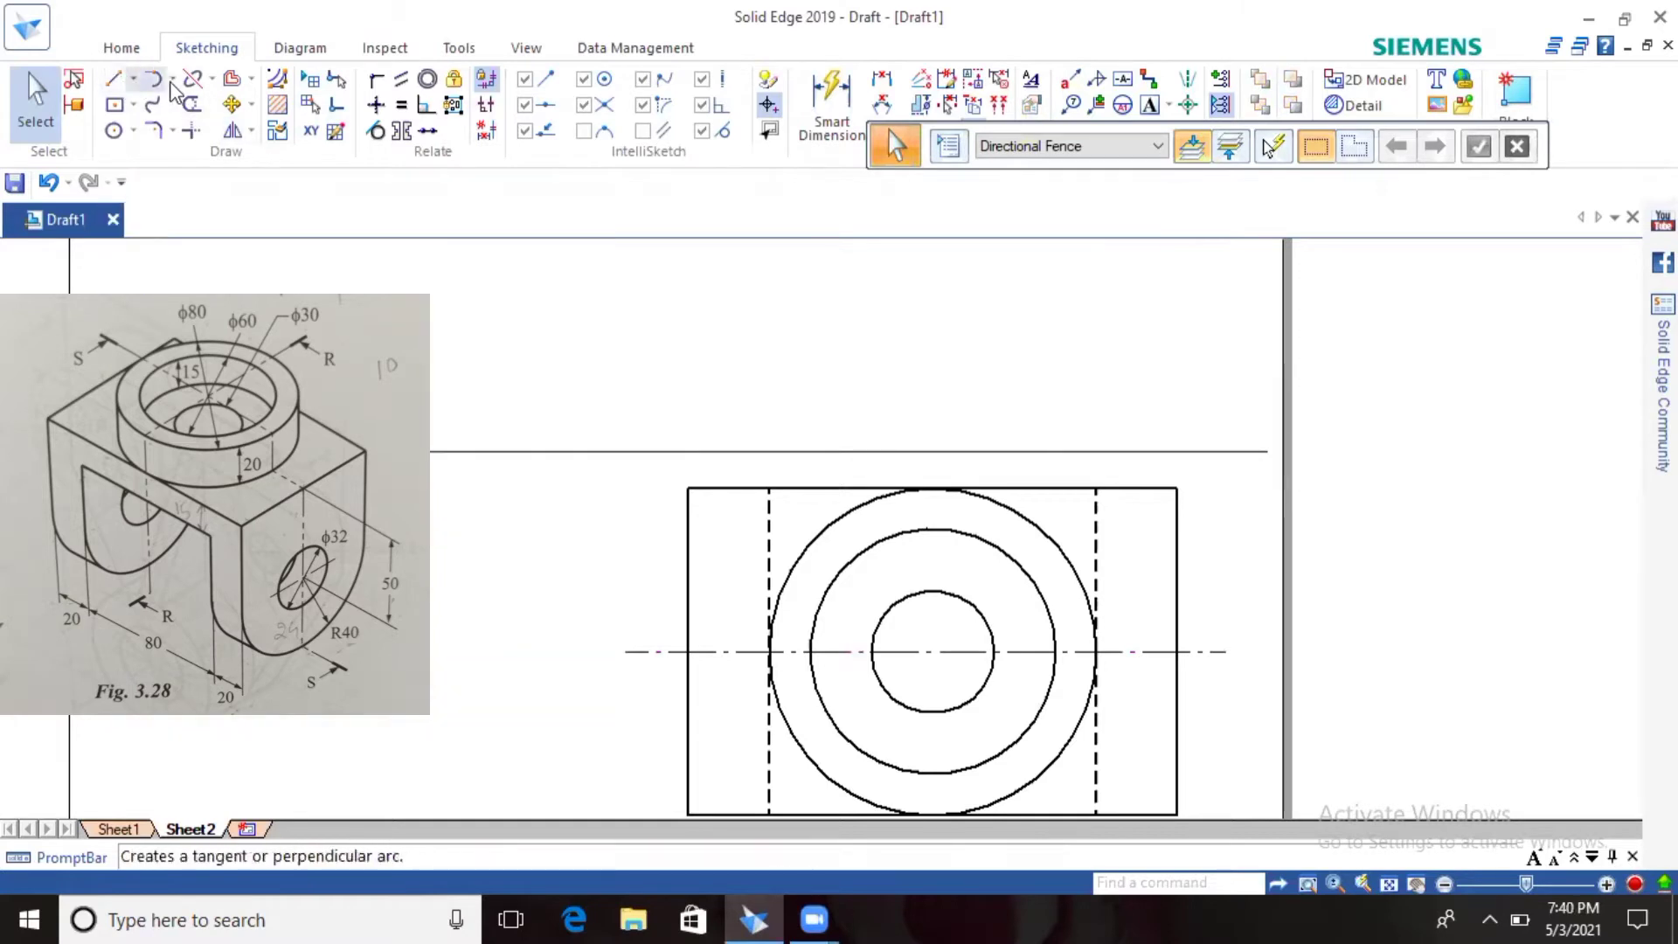
Step: Offset the horizontal centre line by 16 mm both above and below it
{"action": "left_click", "coordinate": [232, 79]}
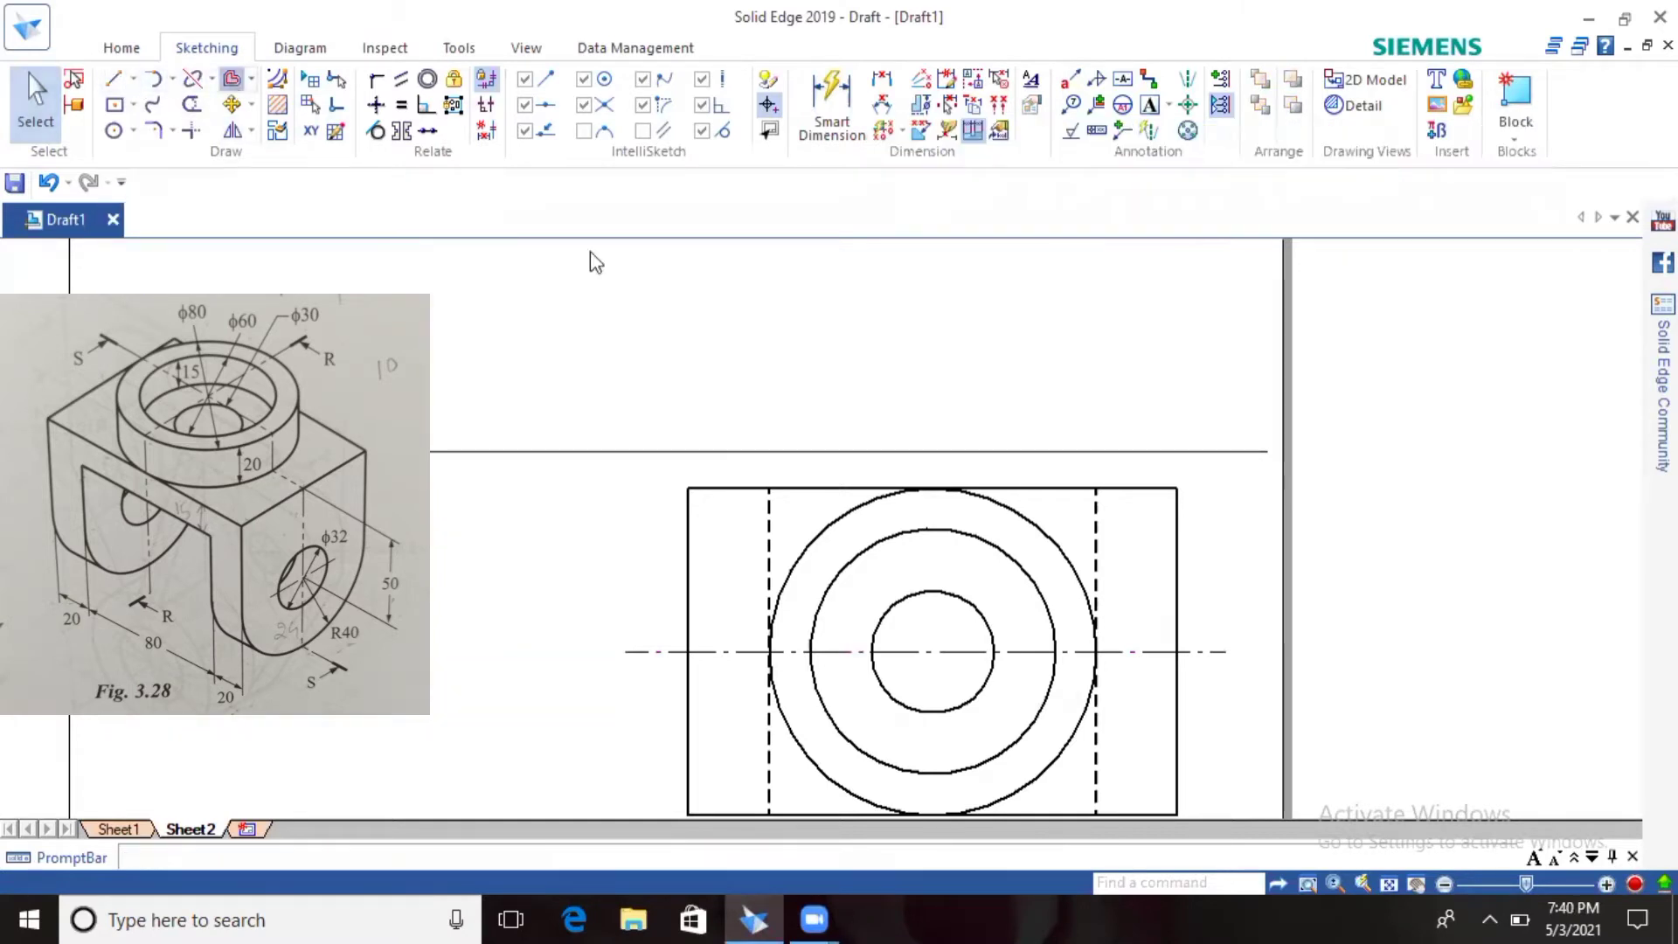
{"action": "left_click", "coordinate": [1139, 651]}
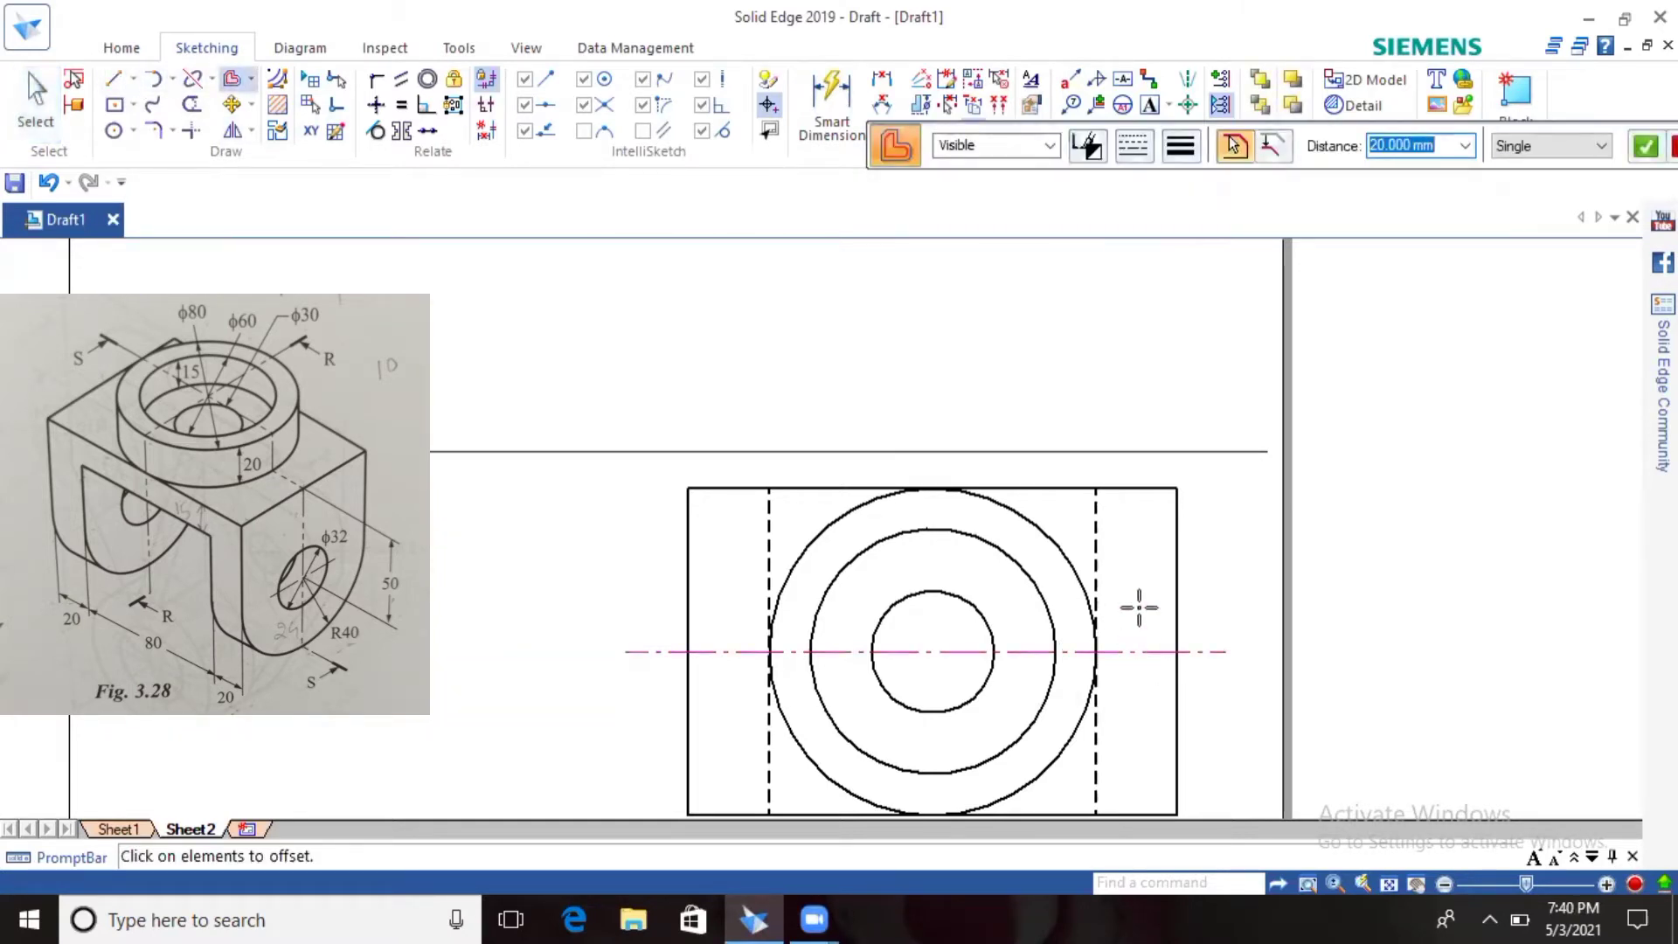
{"action": "type", "text": "16"}
{"action": "key", "text": "Return"}
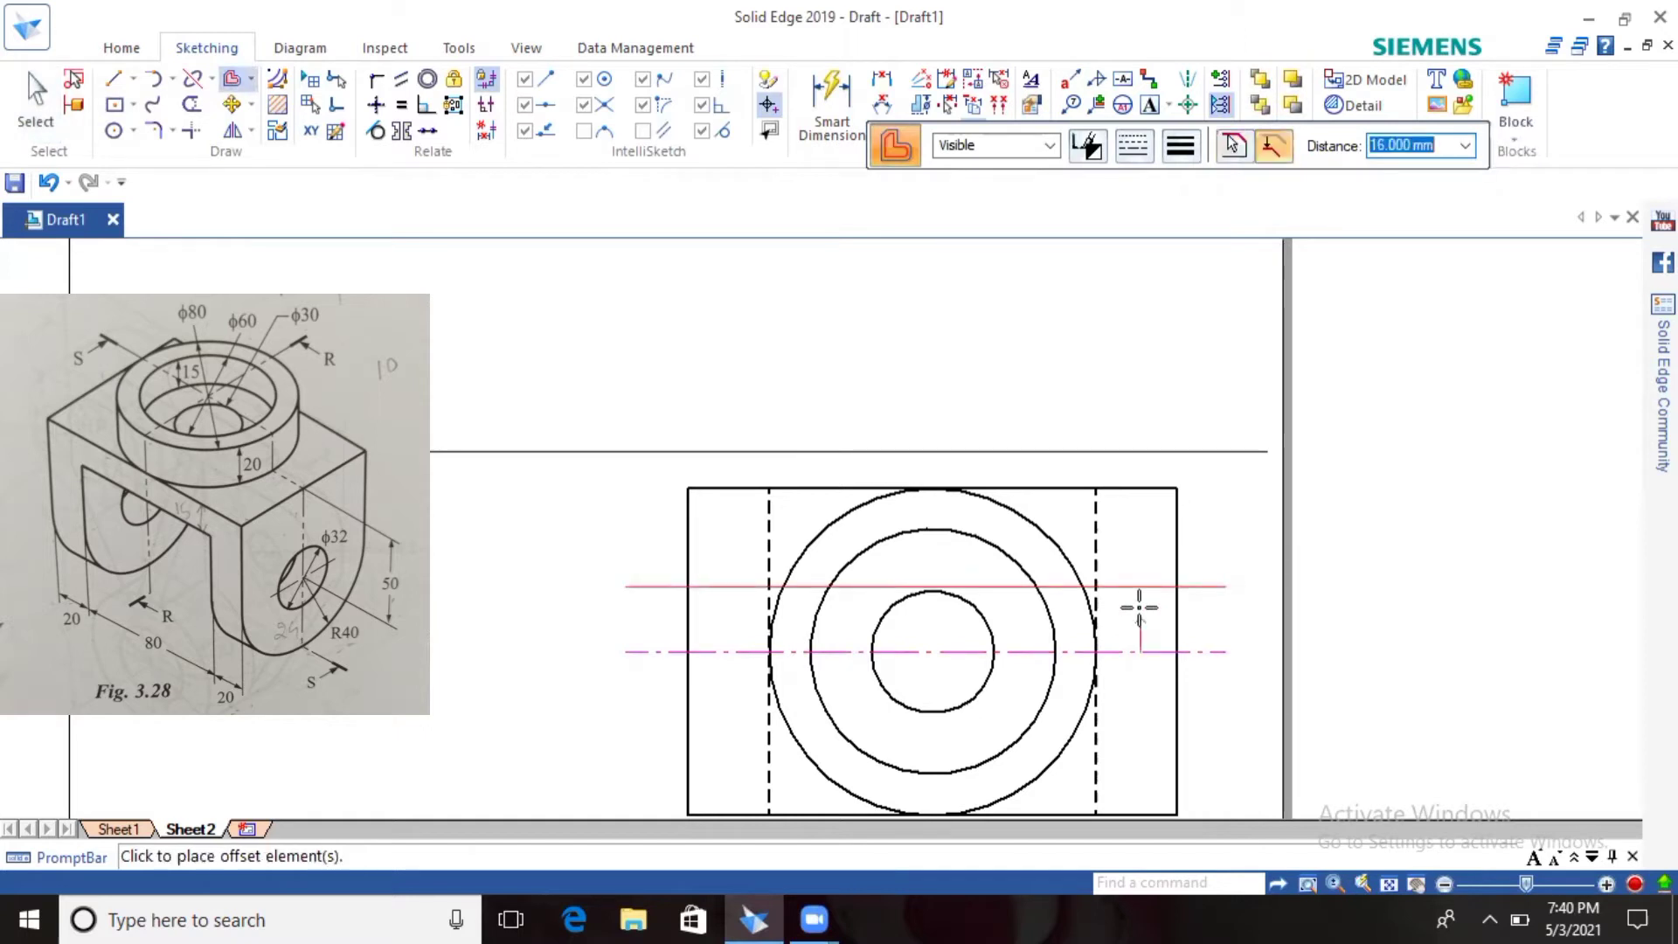
{"action": "left_click", "coordinate": [1138, 607]}
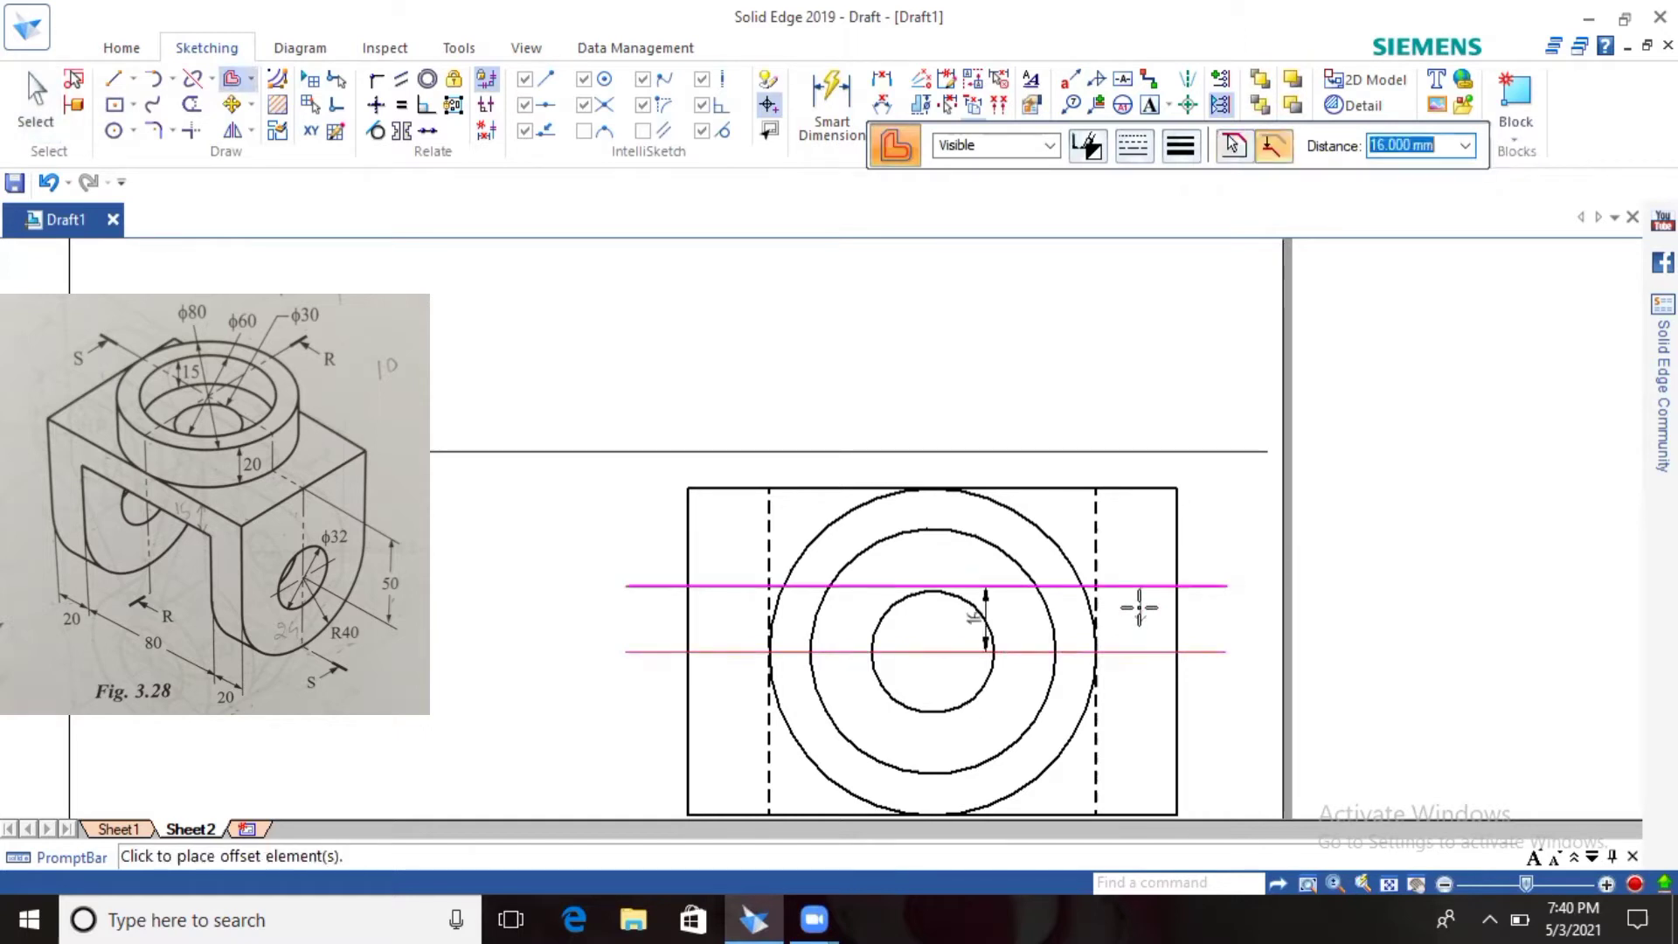
{"action": "left_click", "coordinate": [1233, 624]}
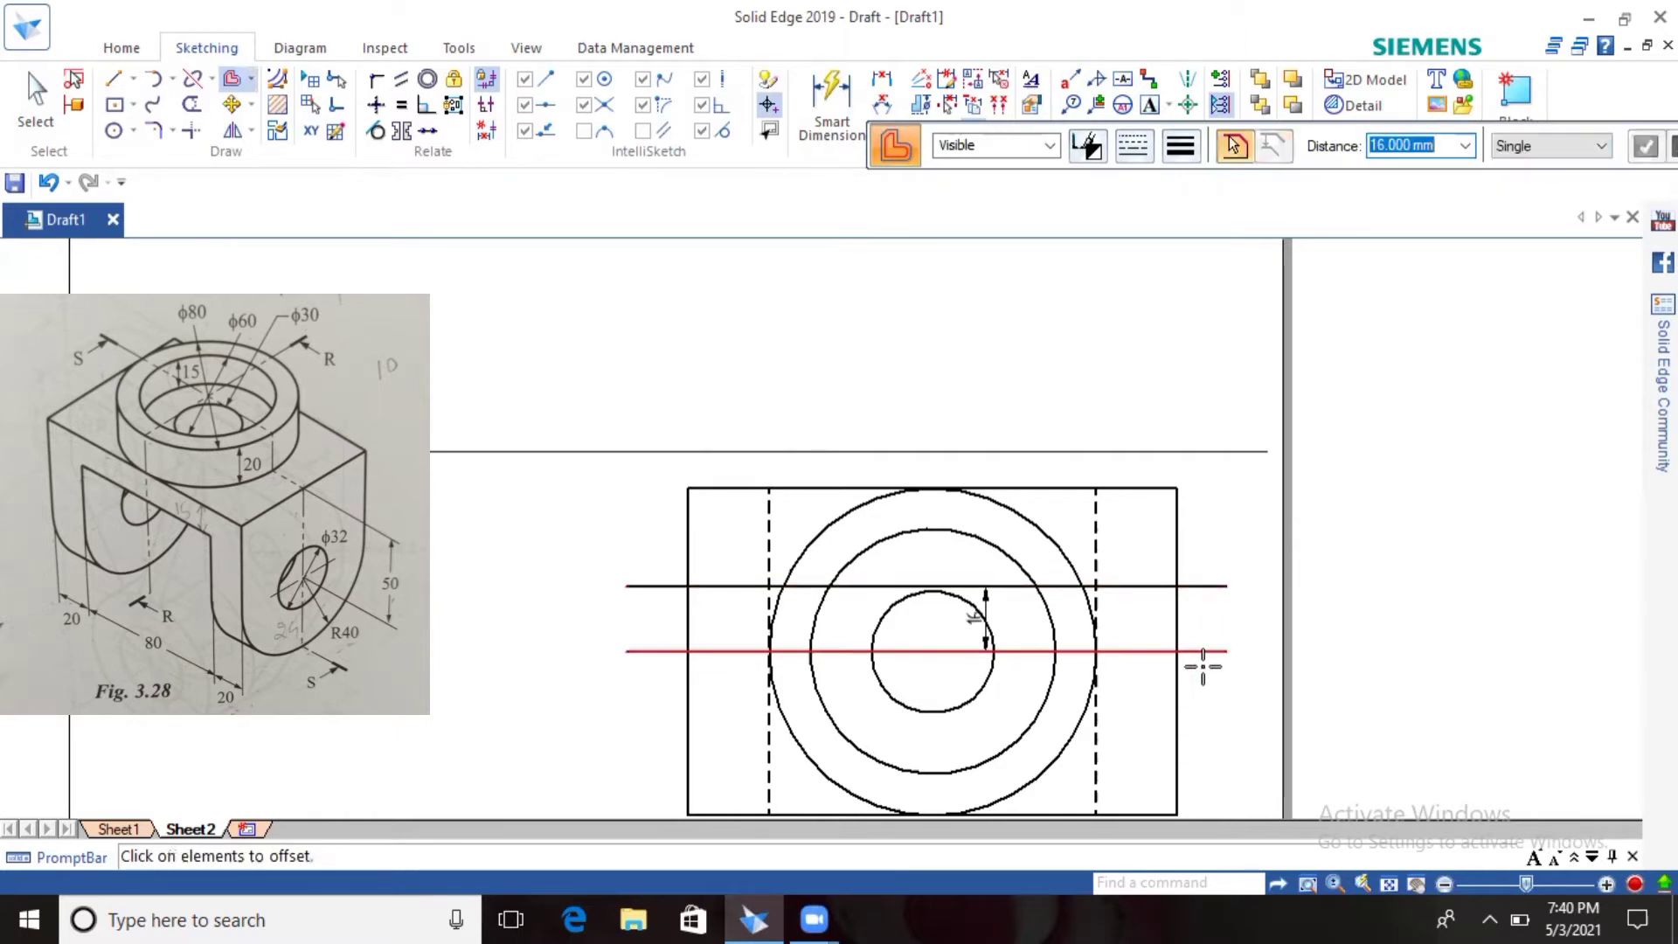
{"action": "left_click", "coordinate": [1130, 652]}
{"action": "right_click", "coordinate": [1129, 652]}
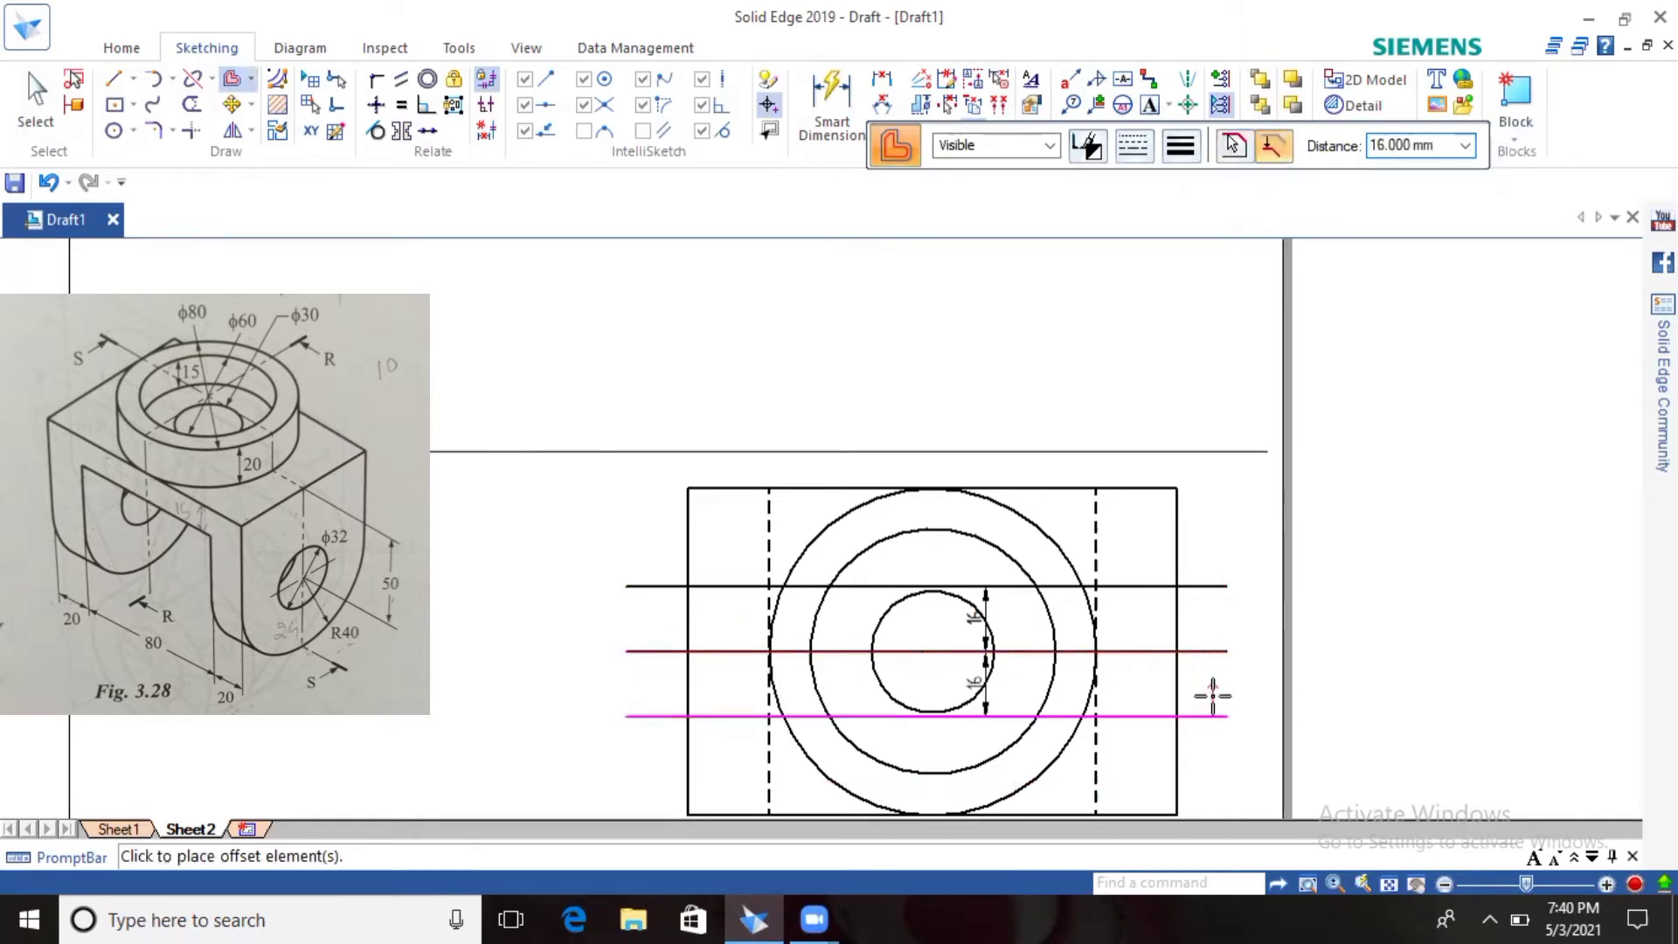
{"action": "left_click", "coordinate": [1209, 697]}
Step: Restyle the solid middle line between the two 16 mm offsets as dash-dot with a 0.25 mm width
{"action": "left_click", "coordinate": [35, 98]}
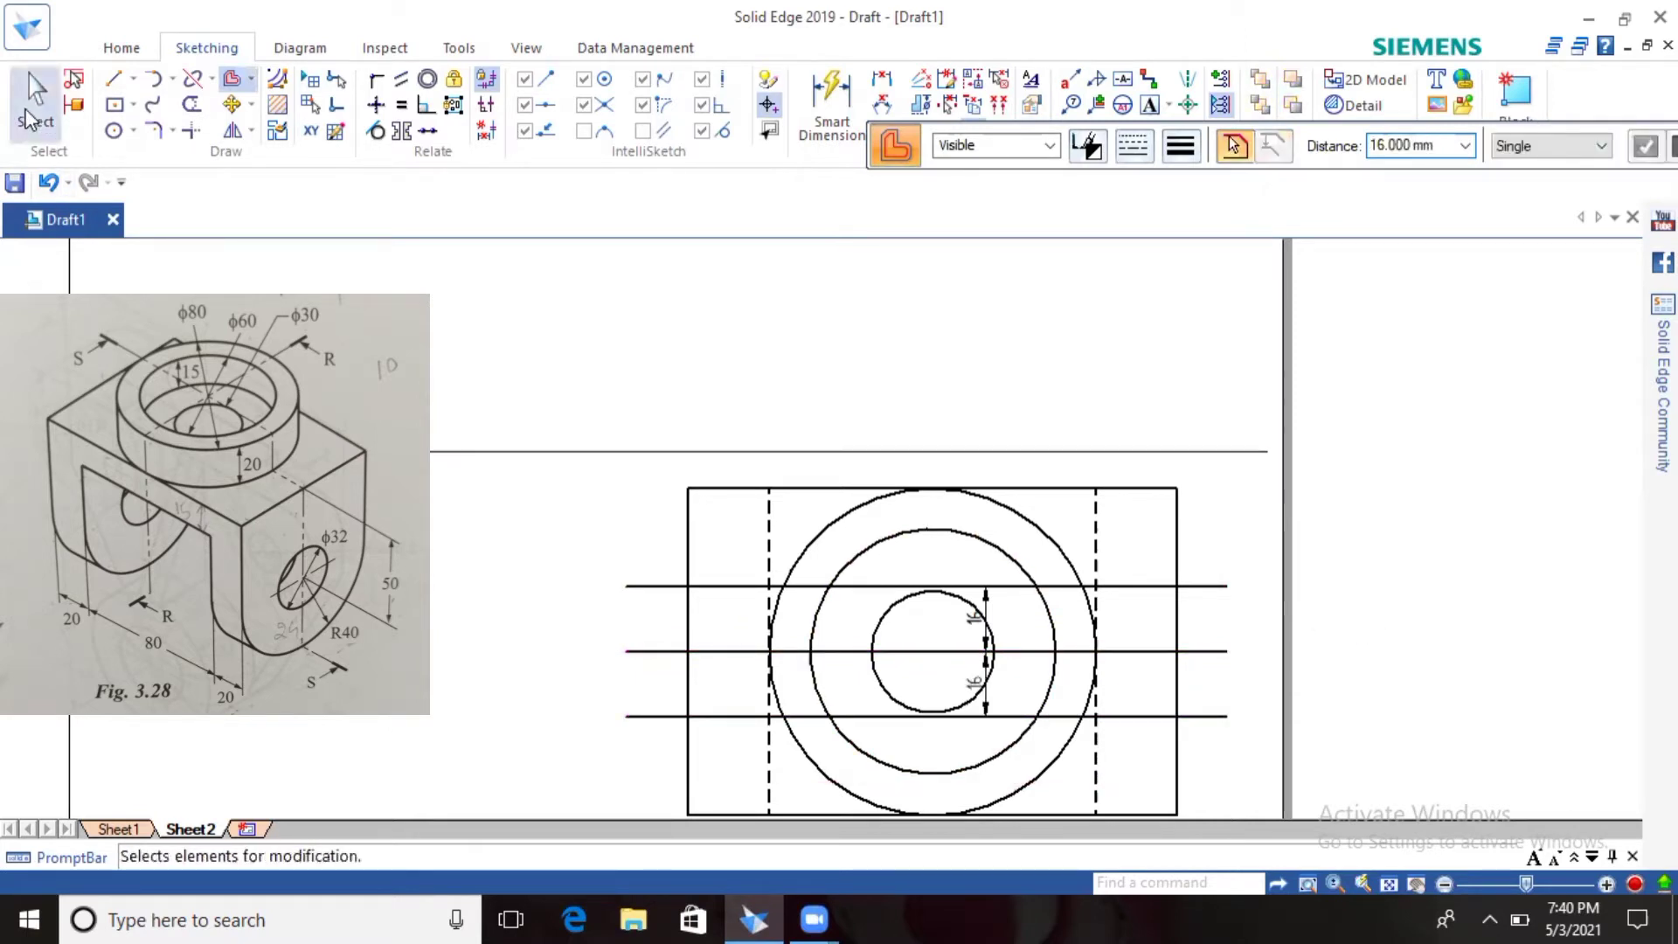
{"action": "left_click", "coordinate": [724, 672]}
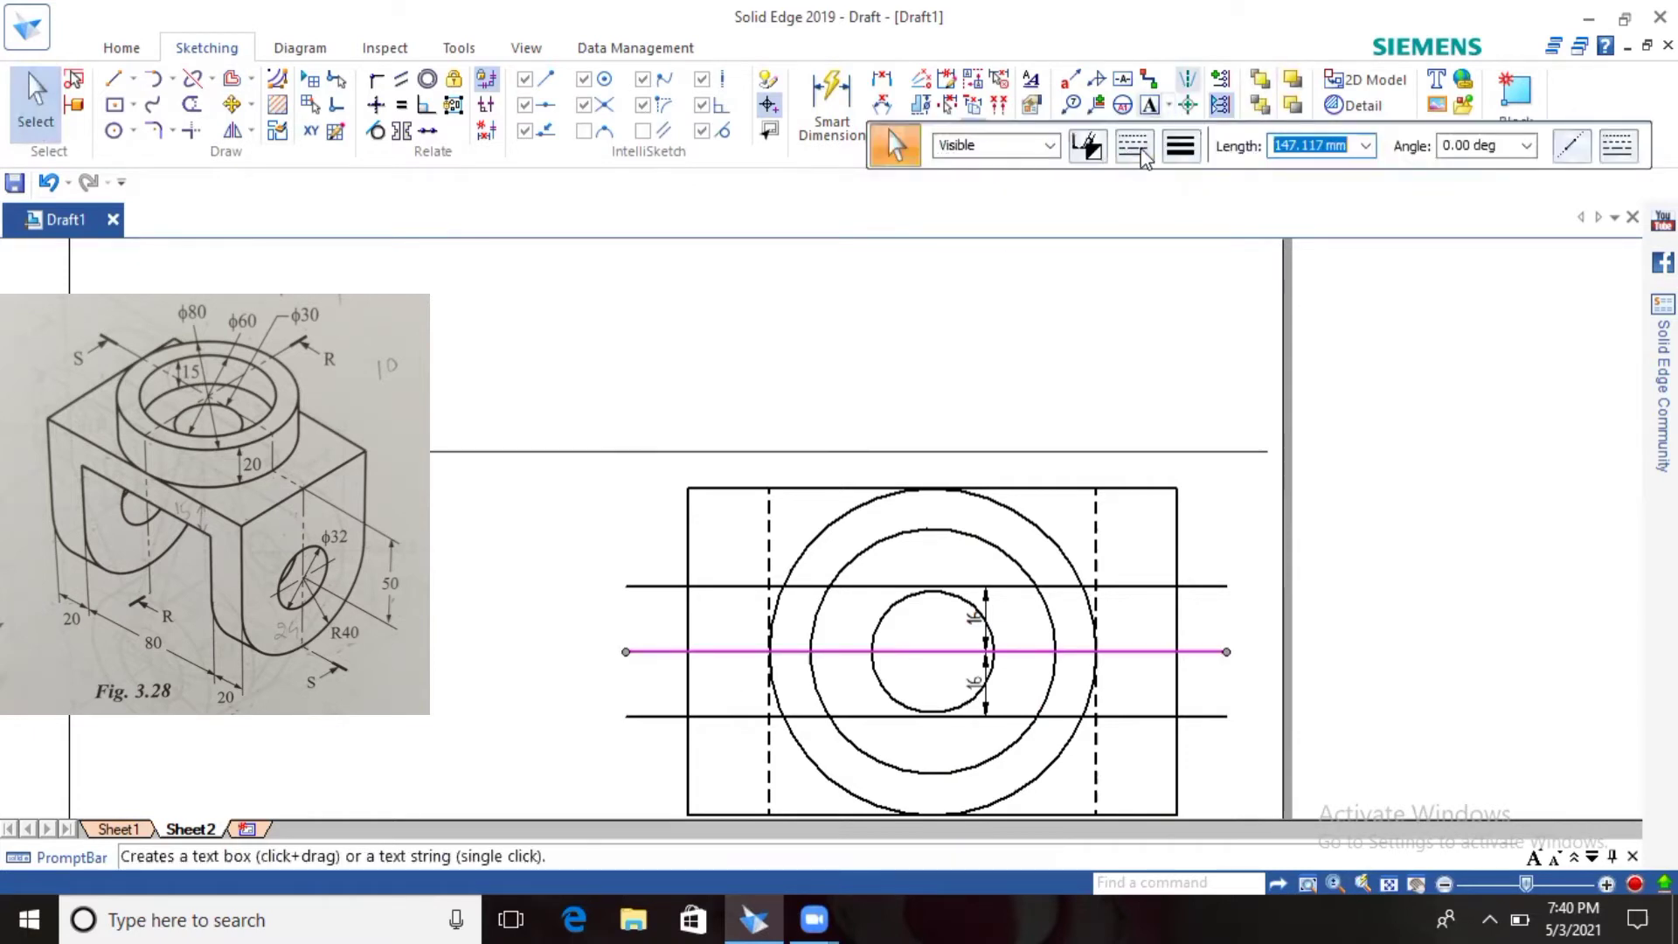
{"action": "left_click", "coordinate": [1133, 145]}
{"action": "left_click", "coordinate": [1159, 223]}
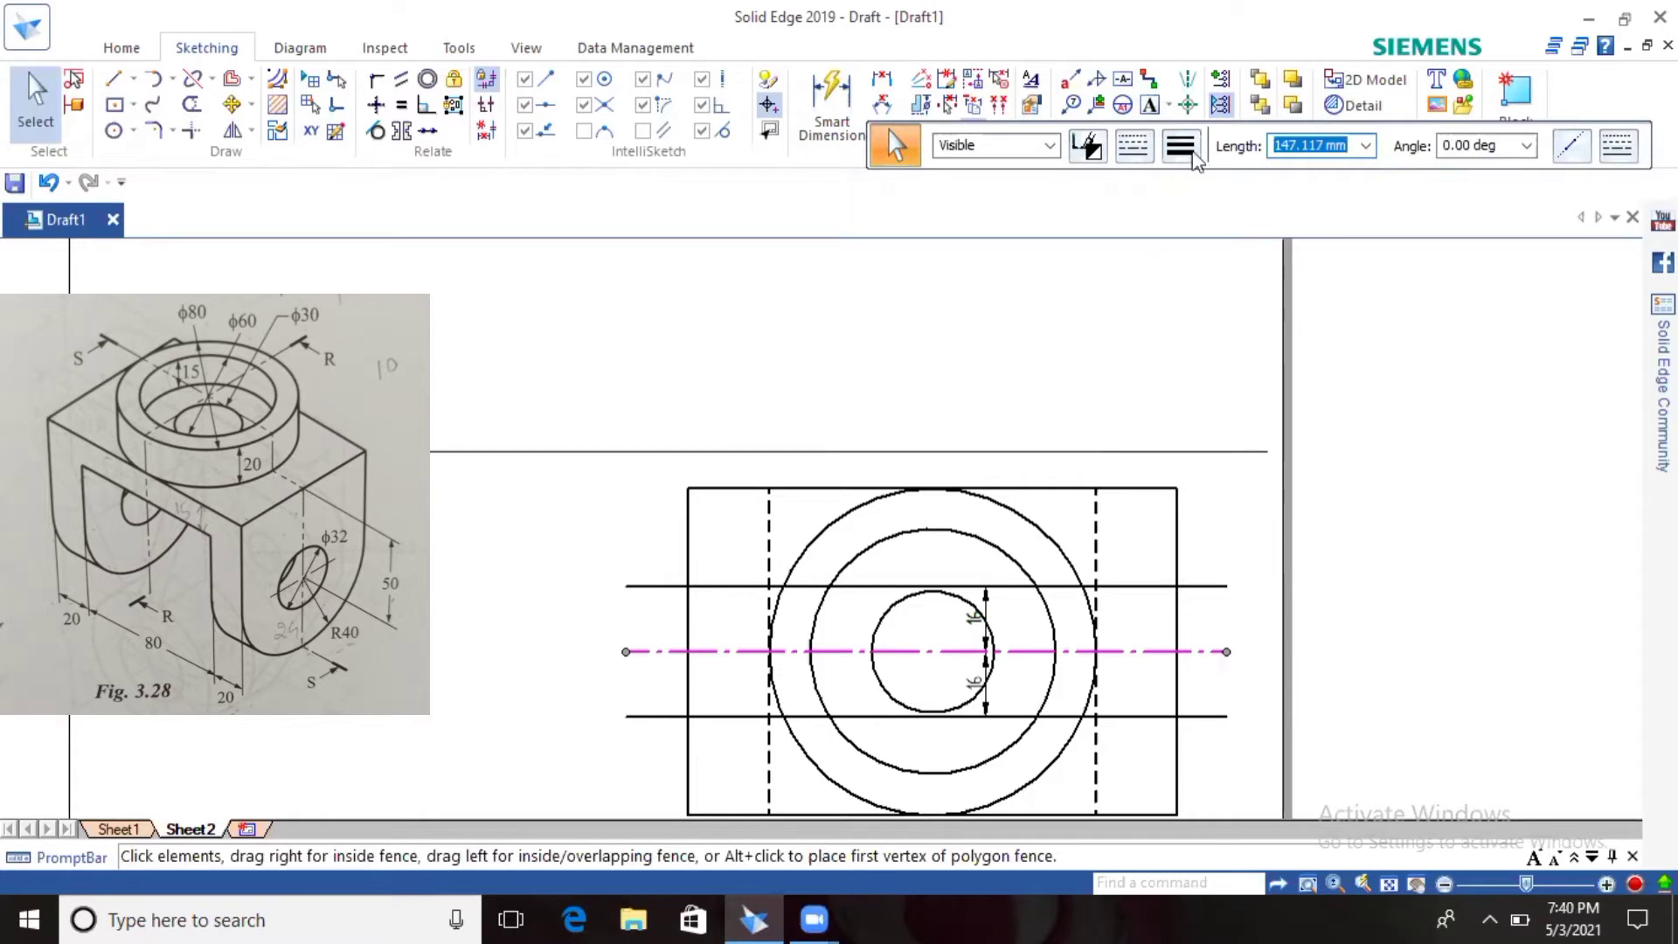
{"action": "left_click", "coordinate": [1180, 147]}
{"action": "left_click", "coordinate": [1197, 209]}
{"action": "left_click", "coordinate": [1158, 382]}
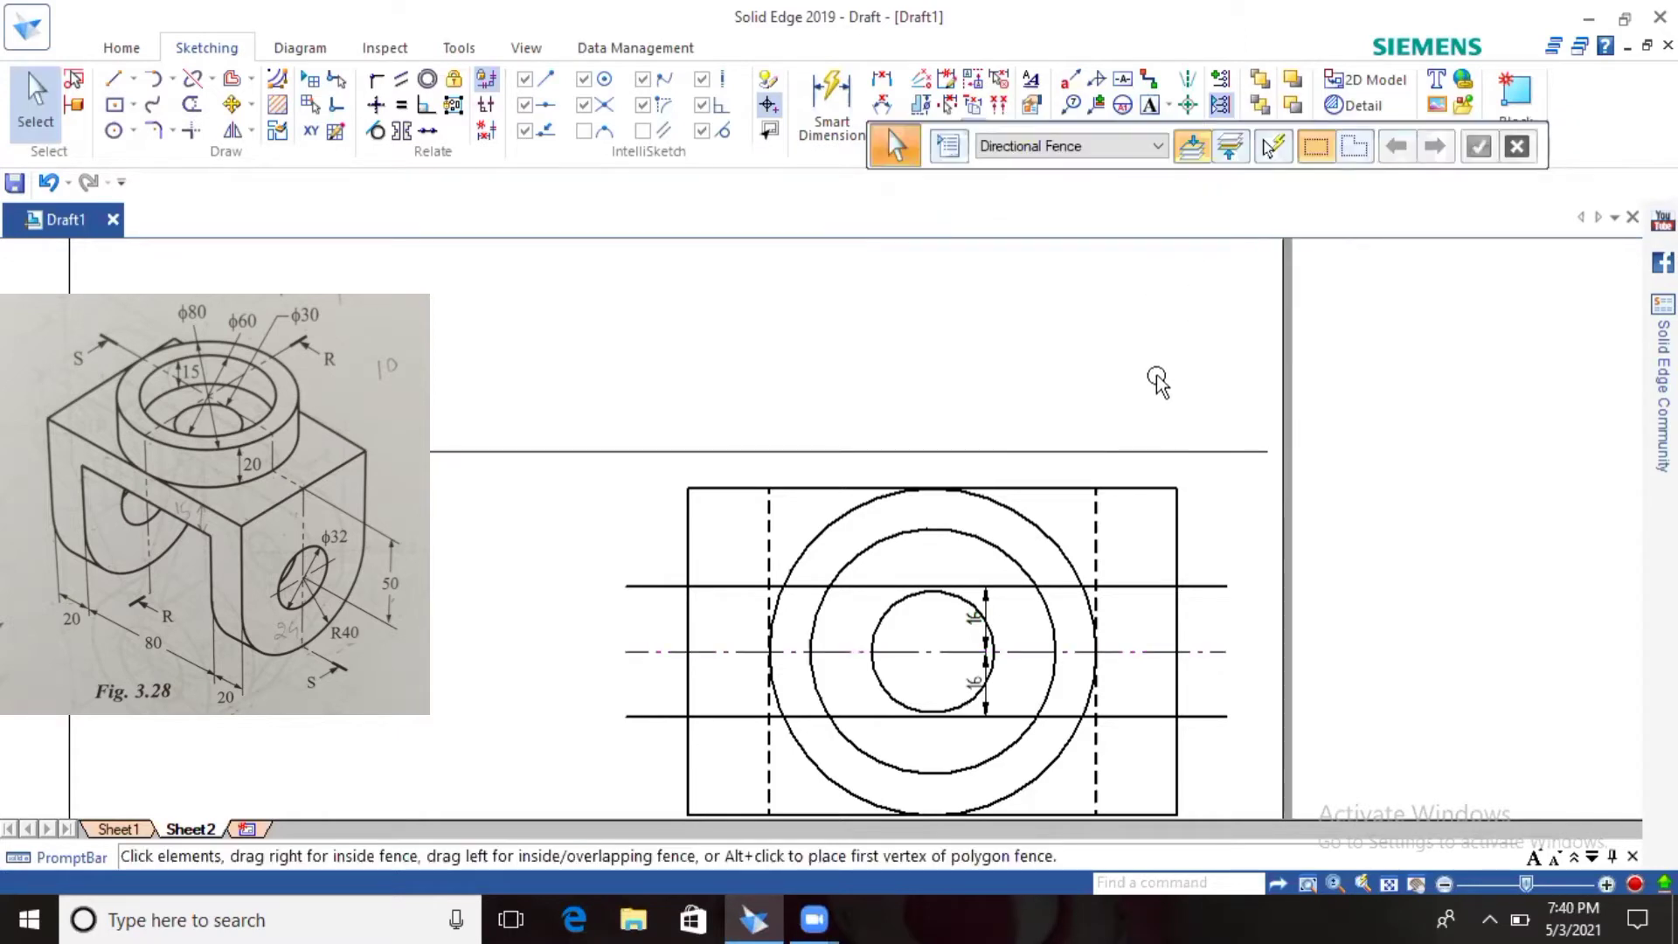
{"action": "scroll", "coordinate": [1099, 727], "scroll_direction": "up", "scroll_amount": 2}
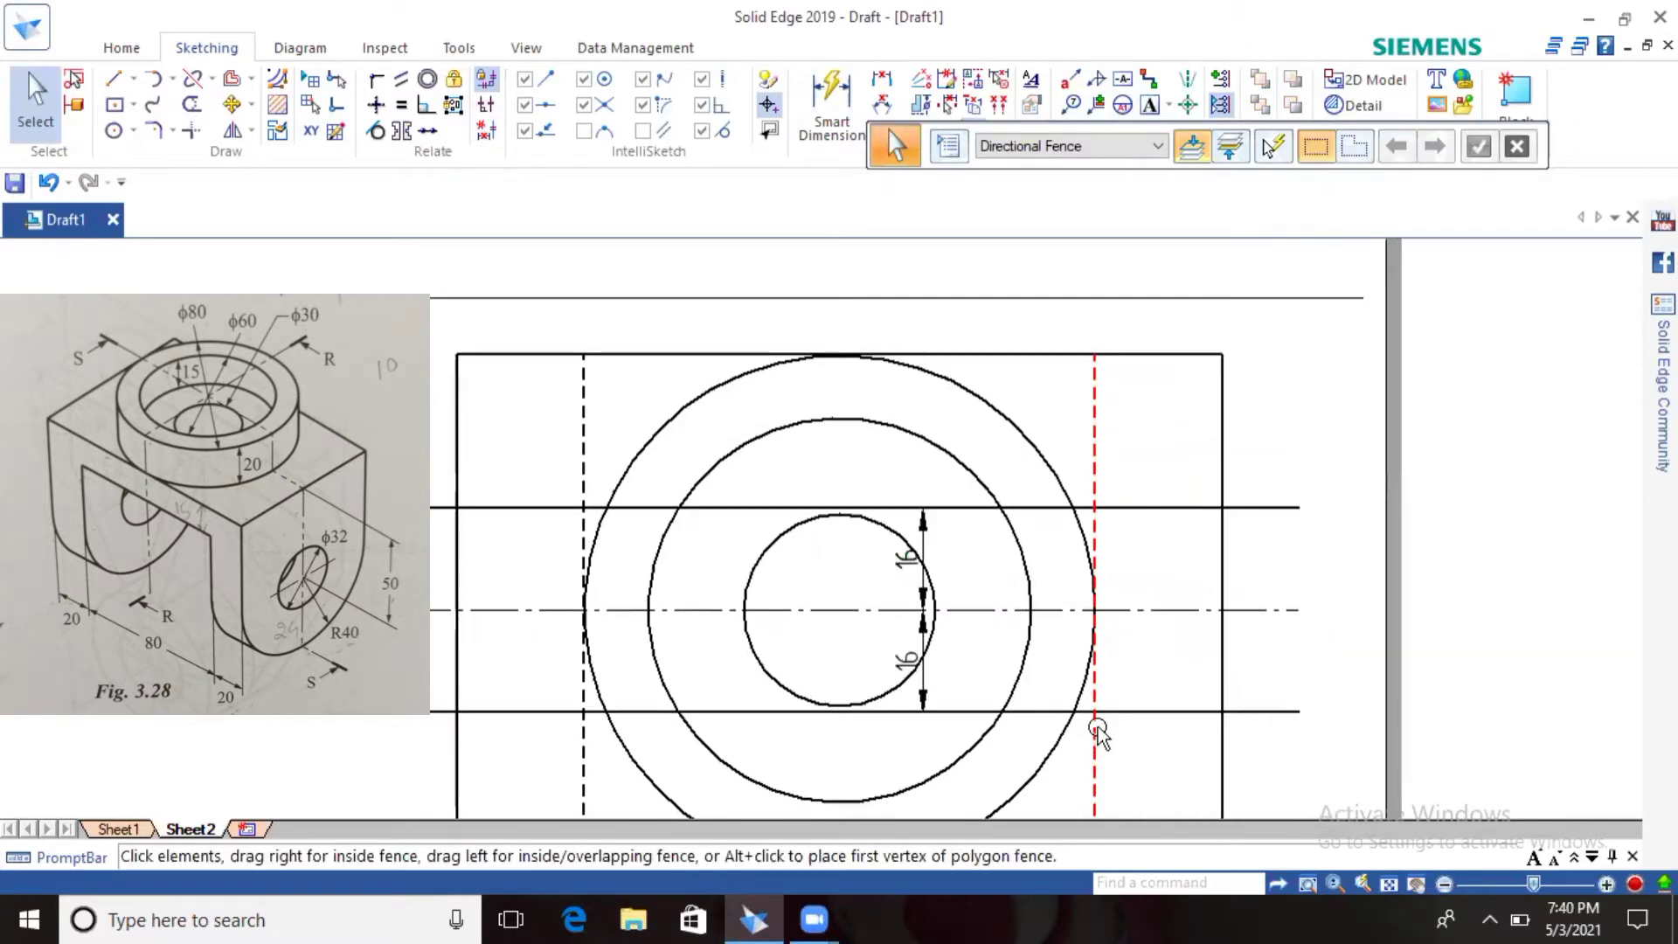
Step: Trim the ends of both 16 mm offset lines that extend beyond the rectangle's right side
{"action": "left_click", "coordinate": [193, 105]}
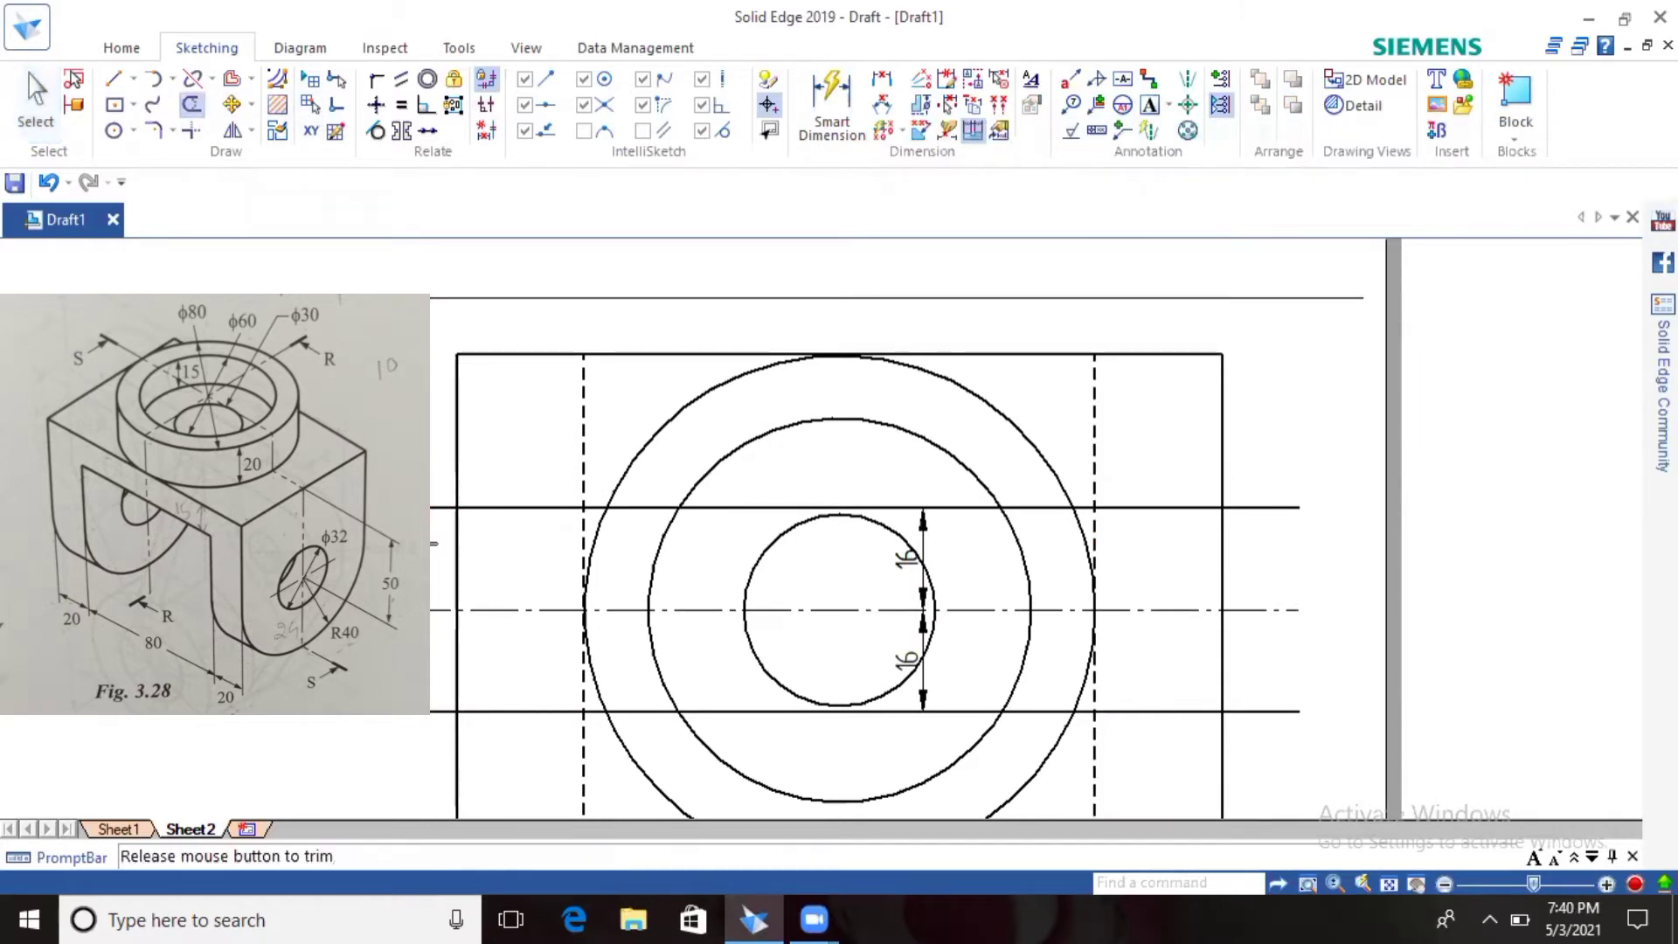
{"action": "left_click", "coordinate": [1243, 507]}
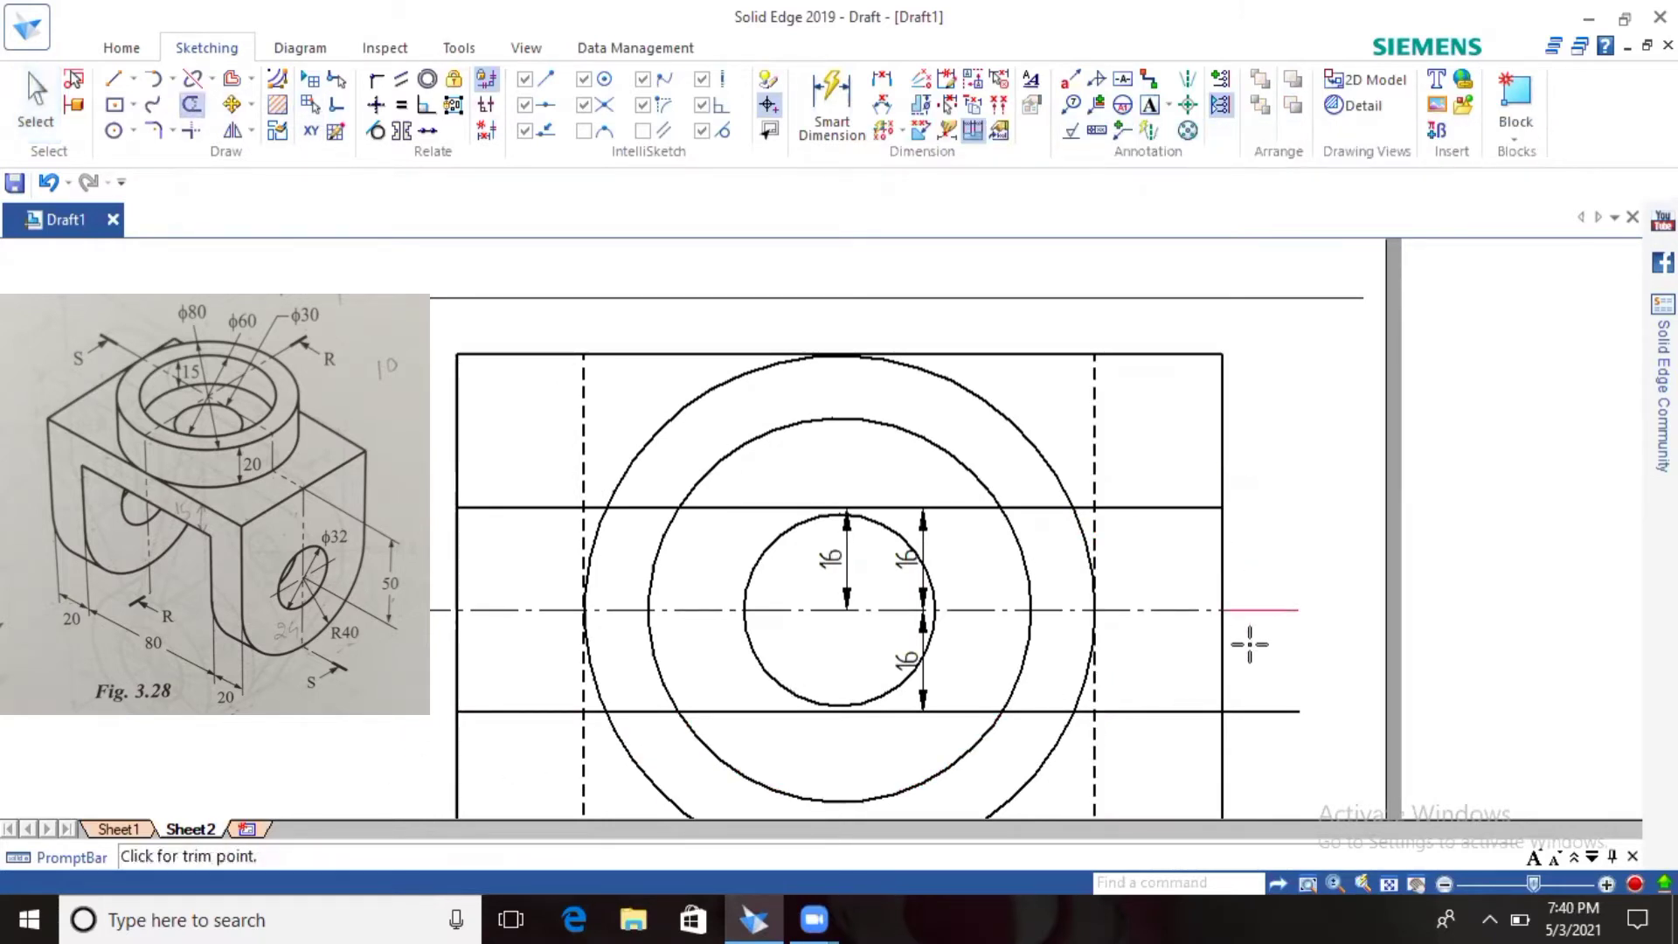
{"action": "left_click_drag", "start_coordinate": [1247, 647], "coordinate": [1247, 769]}
{"action": "scroll", "coordinate": [1073, 733], "scroll_direction": "up", "scroll_amount": 2}
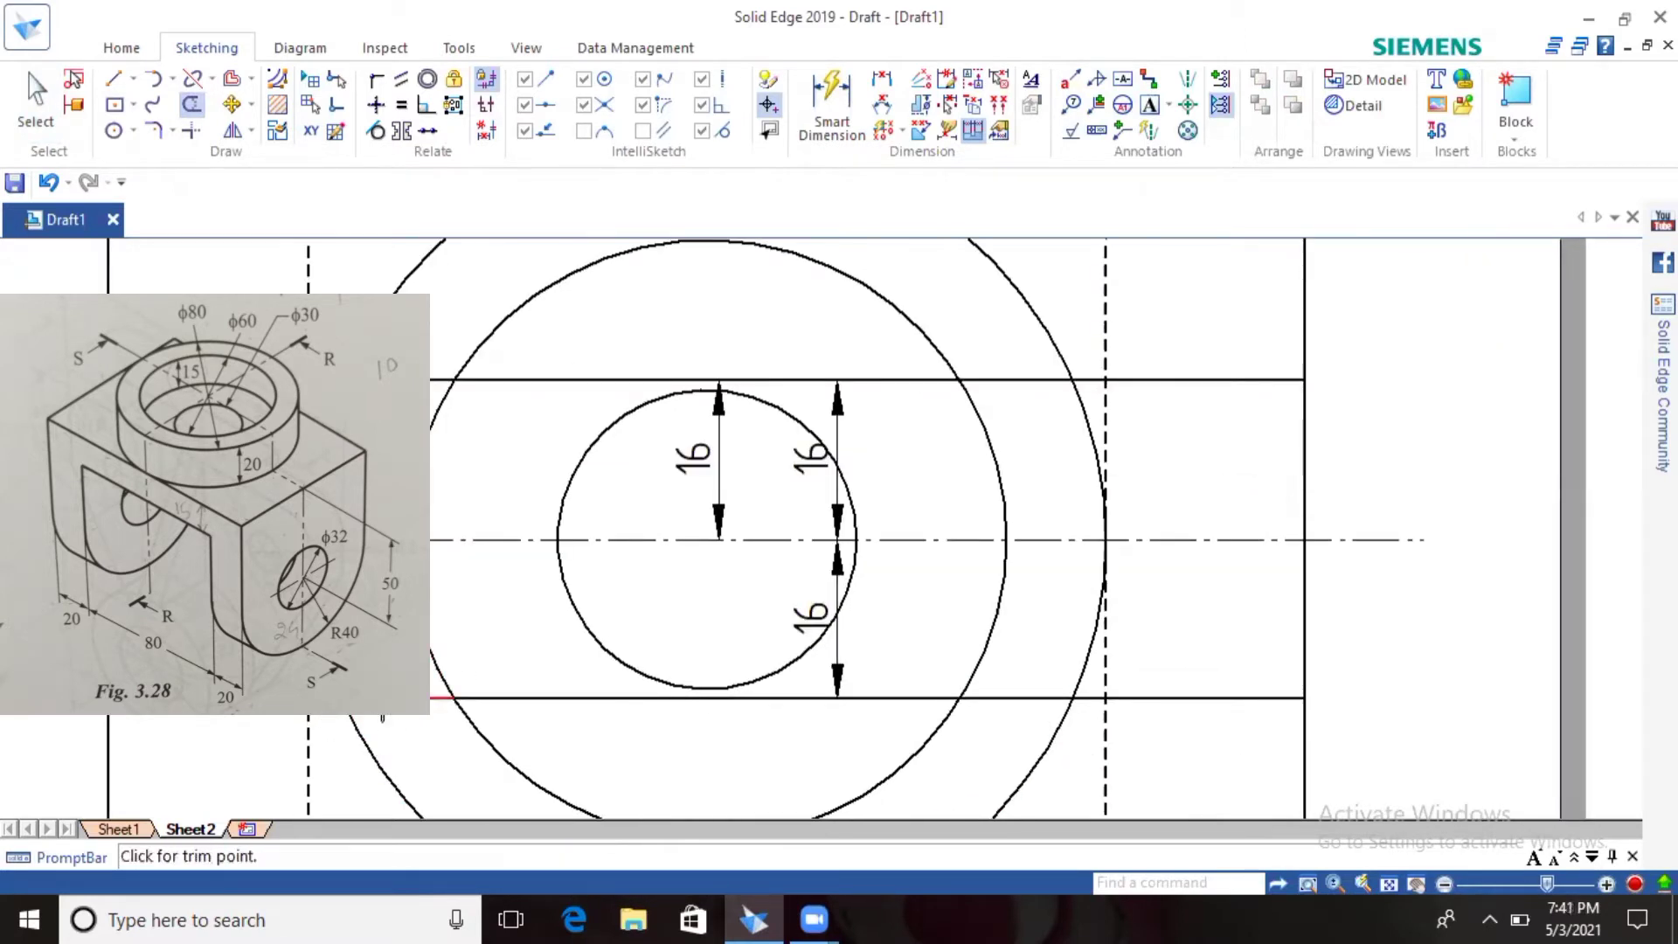
Step: Trim away the parts of both offset lines crossing the circles, cutting the upper one back to the right-hand hidden line
{"action": "left_click", "coordinate": [498, 699]}
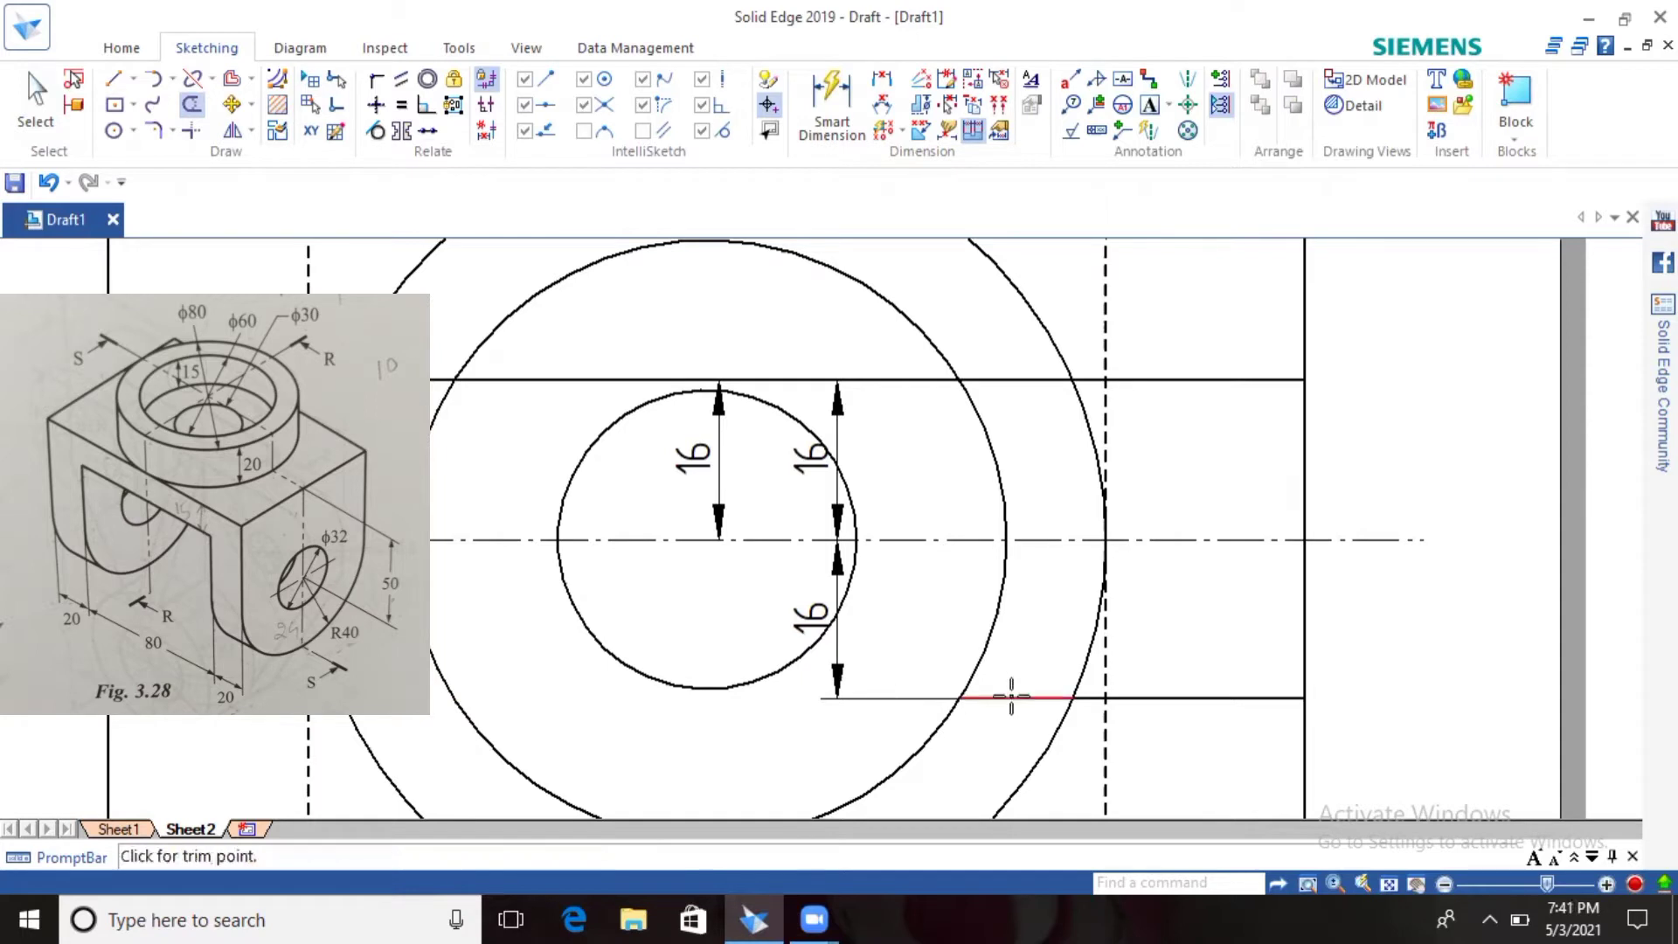
{"action": "left_click", "coordinate": [1018, 380]}
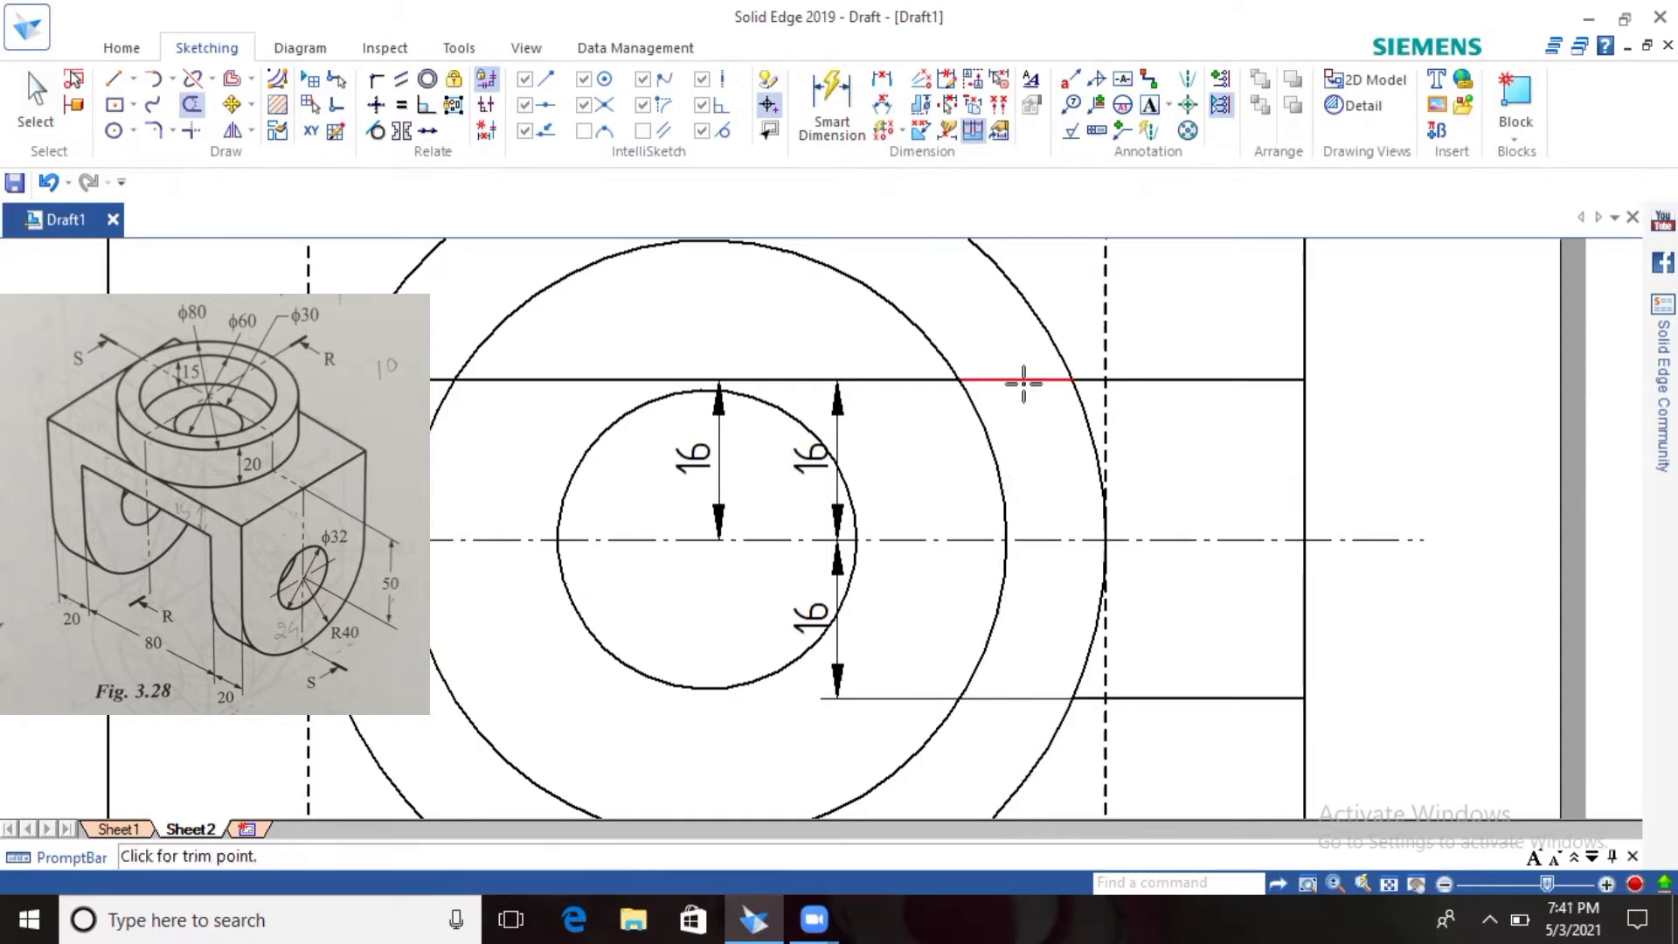
{"action": "left_click", "coordinate": [936, 382]}
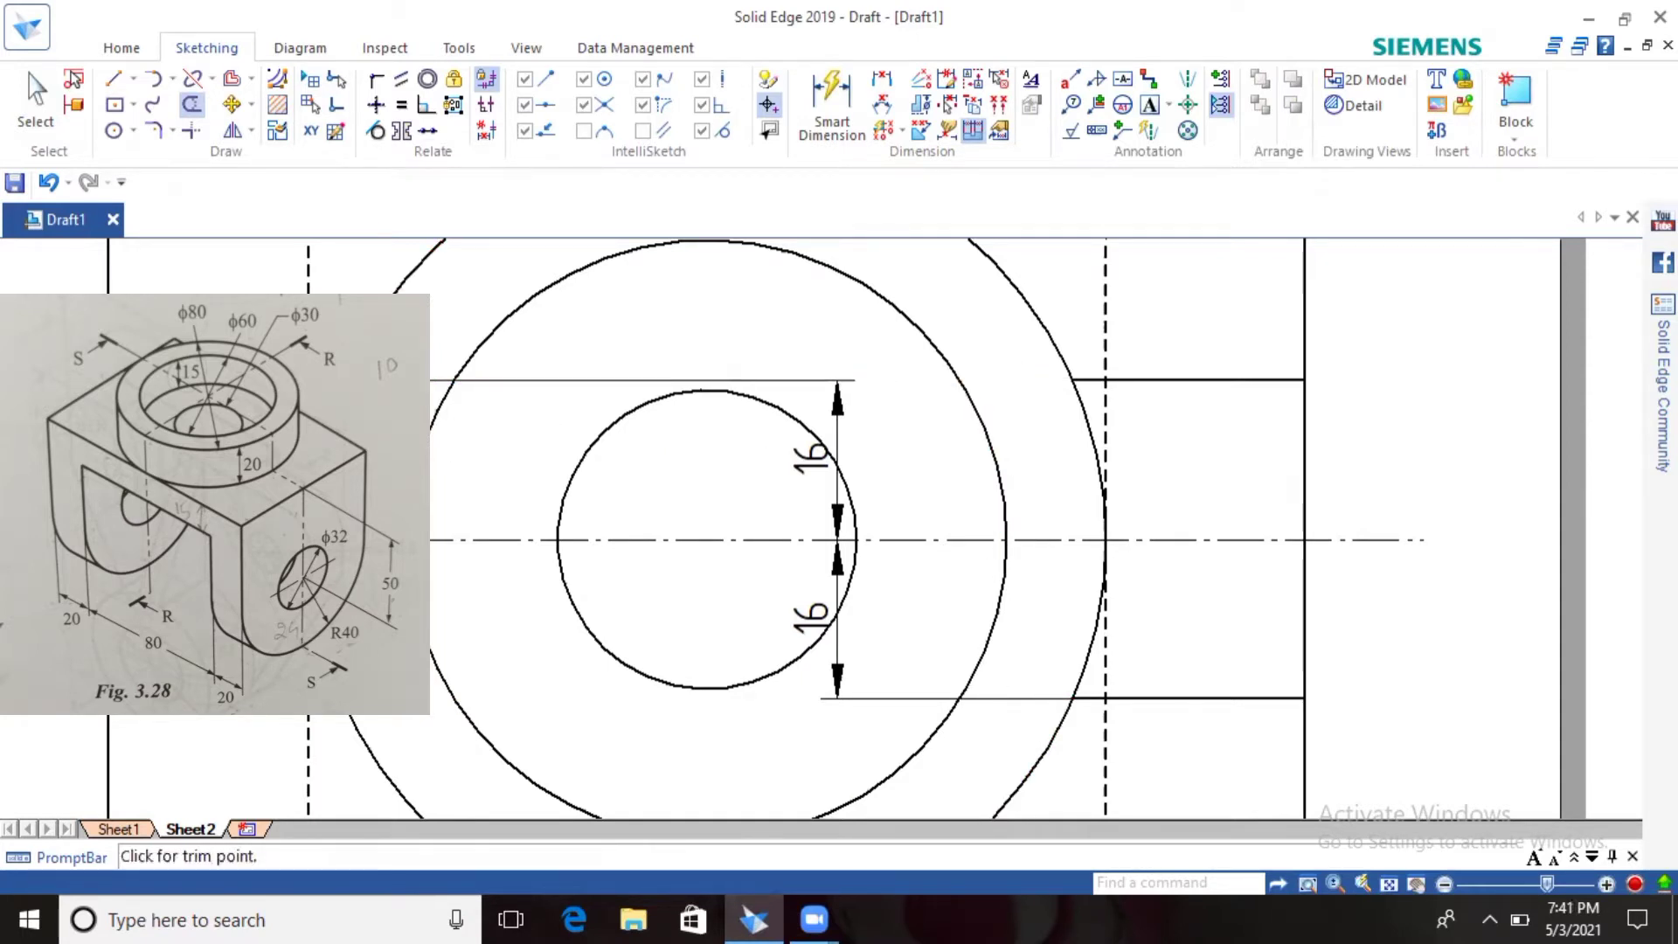
{"action": "left_click", "coordinate": [1088, 379]}
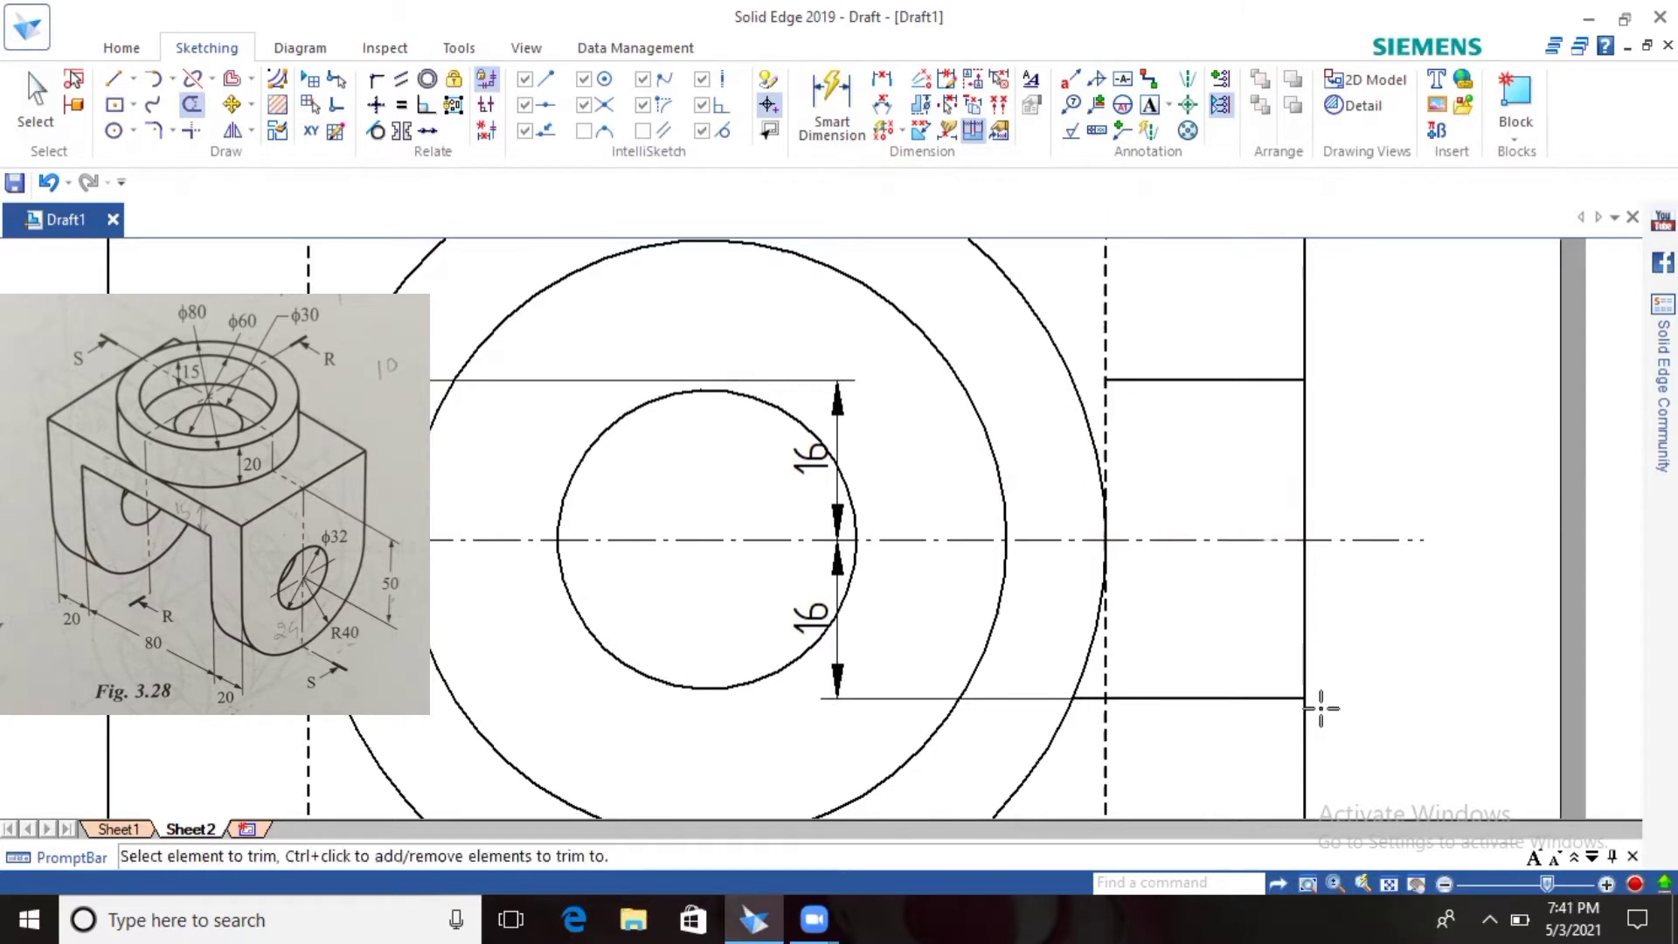
Step: Delete the two 16 mm dimensions inside the circles and trim the lower offset line back to the right-hand hidden line
{"action": "left_click", "coordinate": [33, 100]}
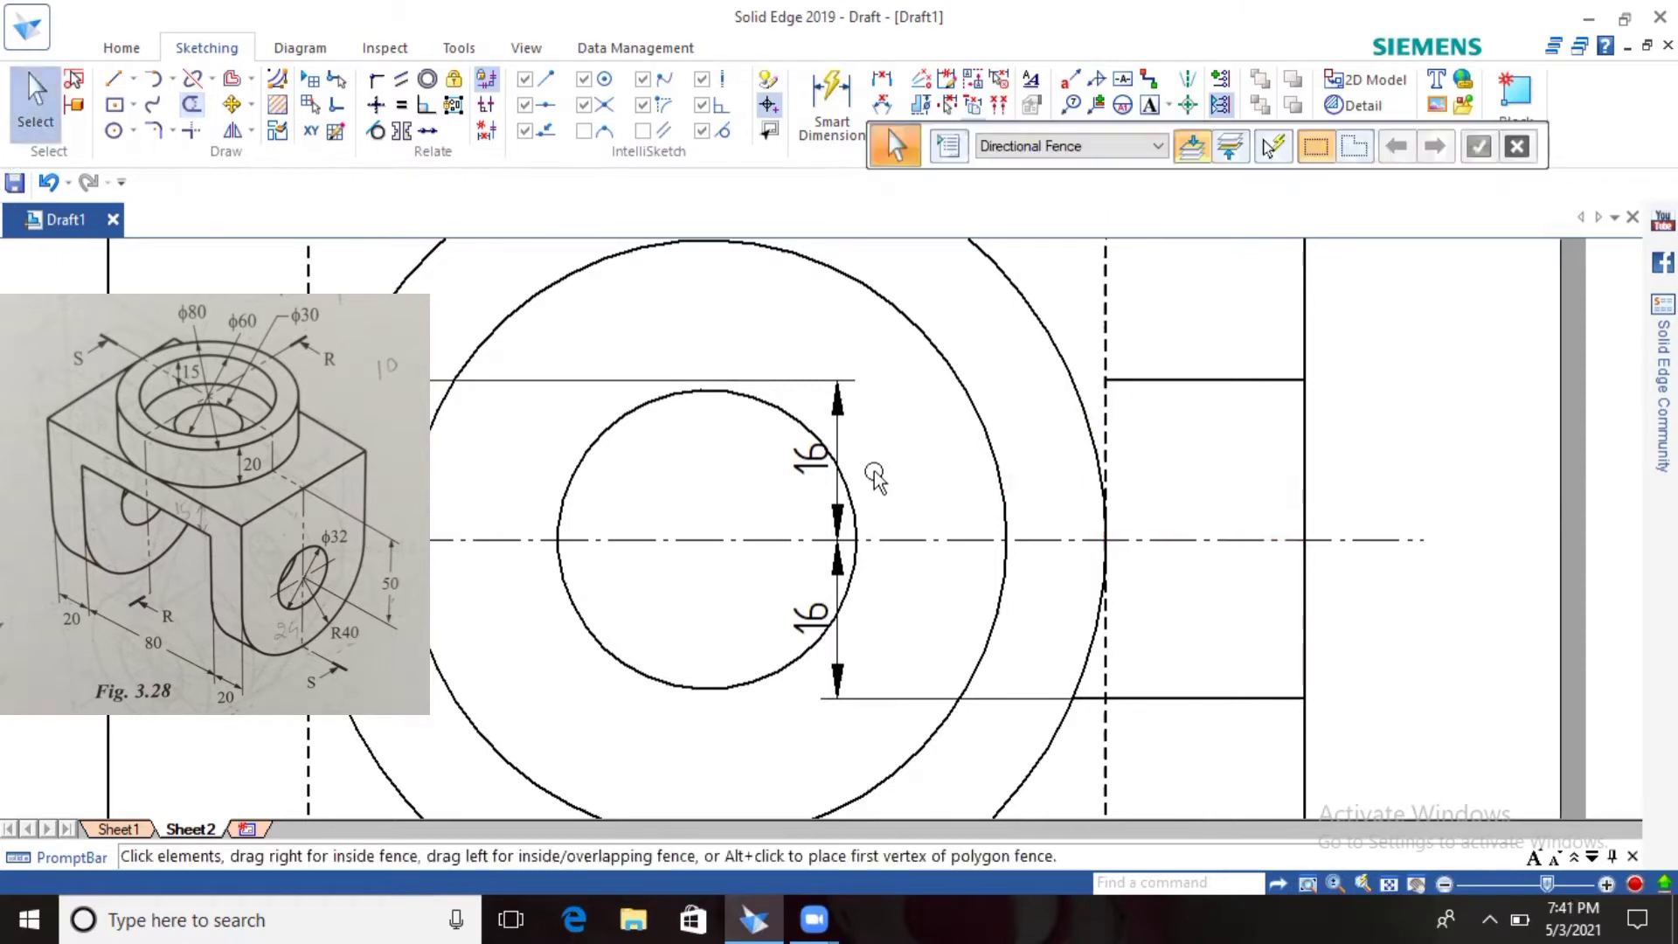
{"action": "left_click", "coordinate": [841, 409]}
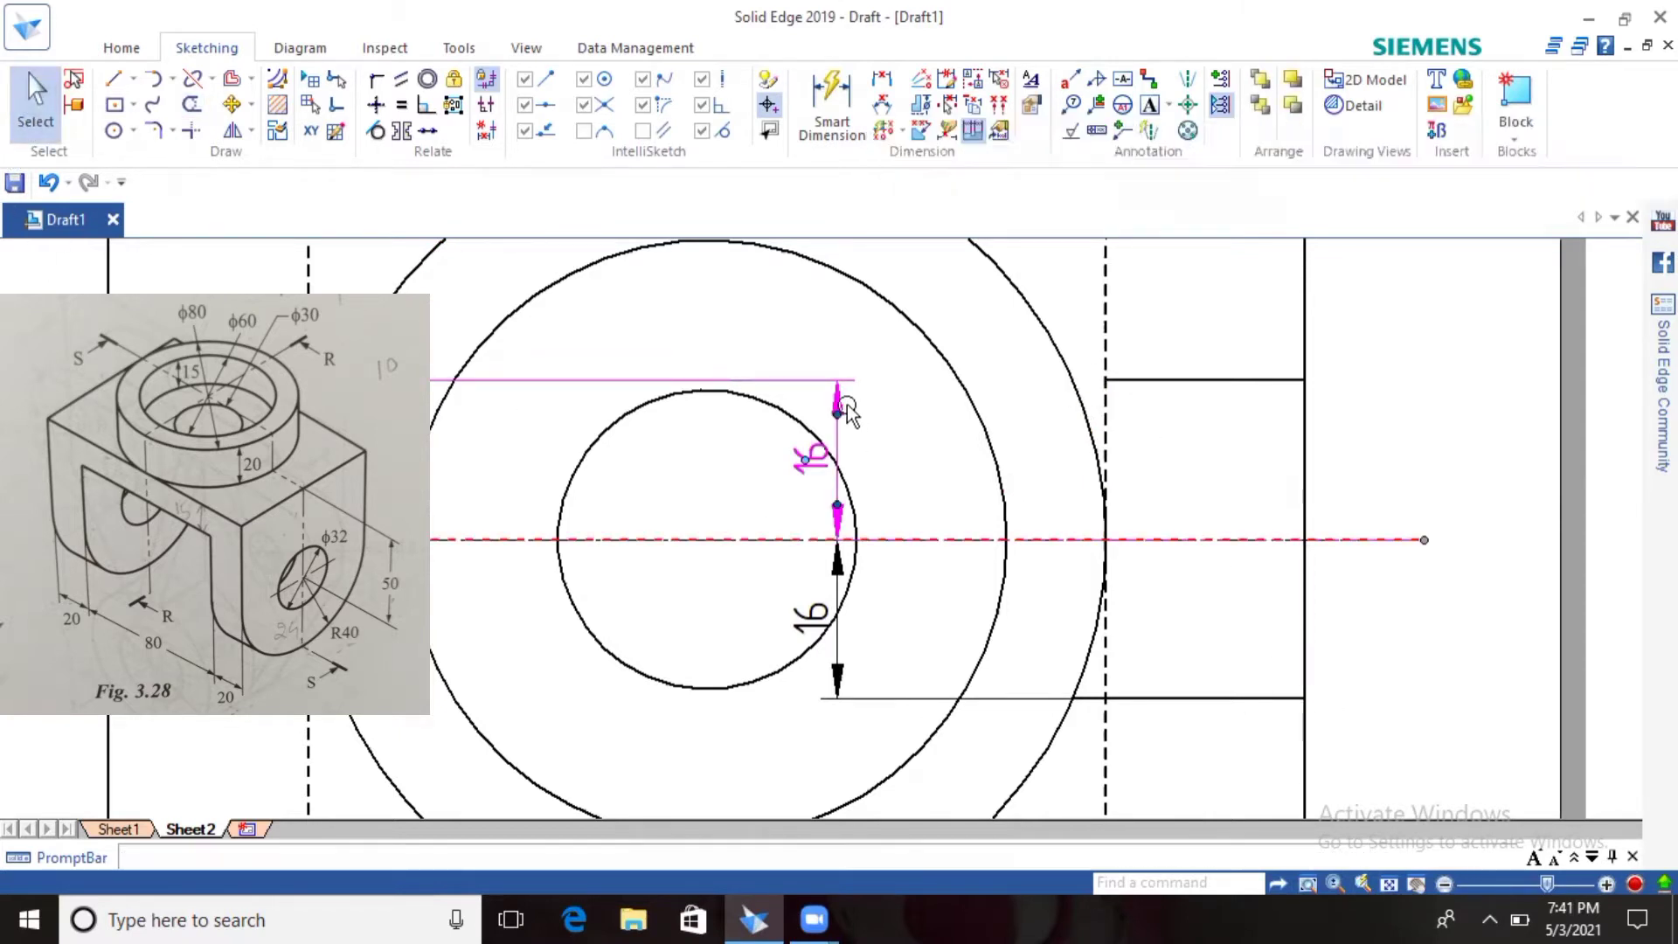
{"action": "key", "text": "Delete"}
{"action": "left_click", "coordinate": [835, 572]}
{"action": "key", "text": "Delete"}
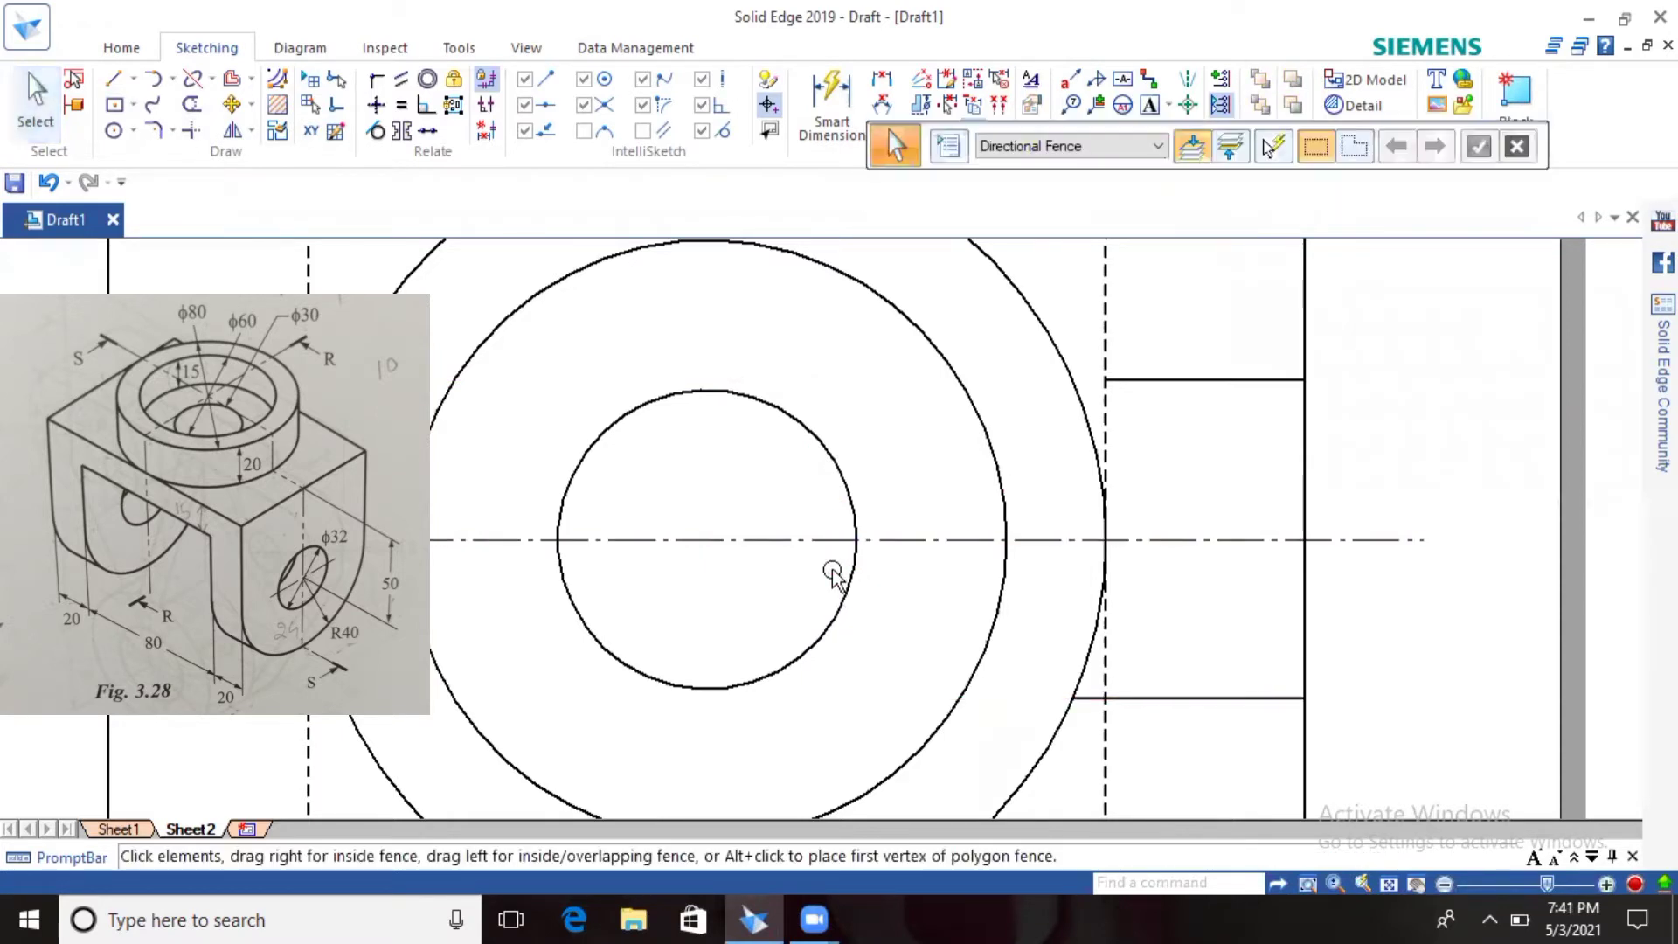
{"action": "left_click", "coordinate": [192, 104]}
{"action": "left_click", "coordinate": [1088, 696]}
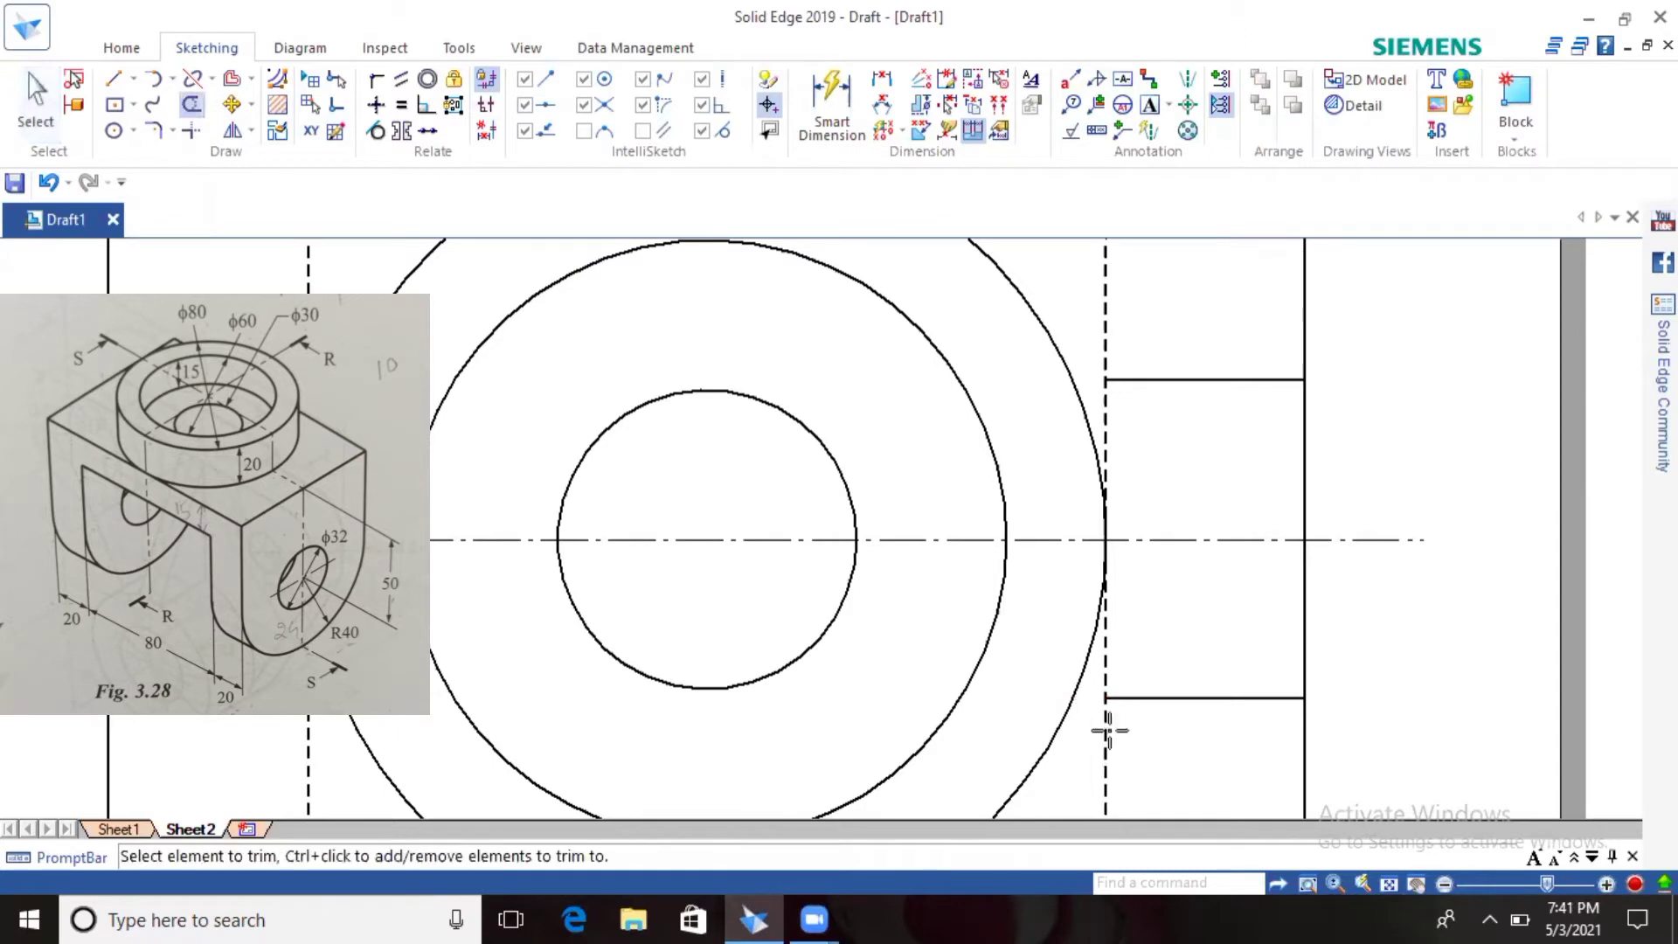
Step: Delete the leftover 16 mm dimension to the left of the top view
{"action": "left_click", "coordinate": [1391, 885]}
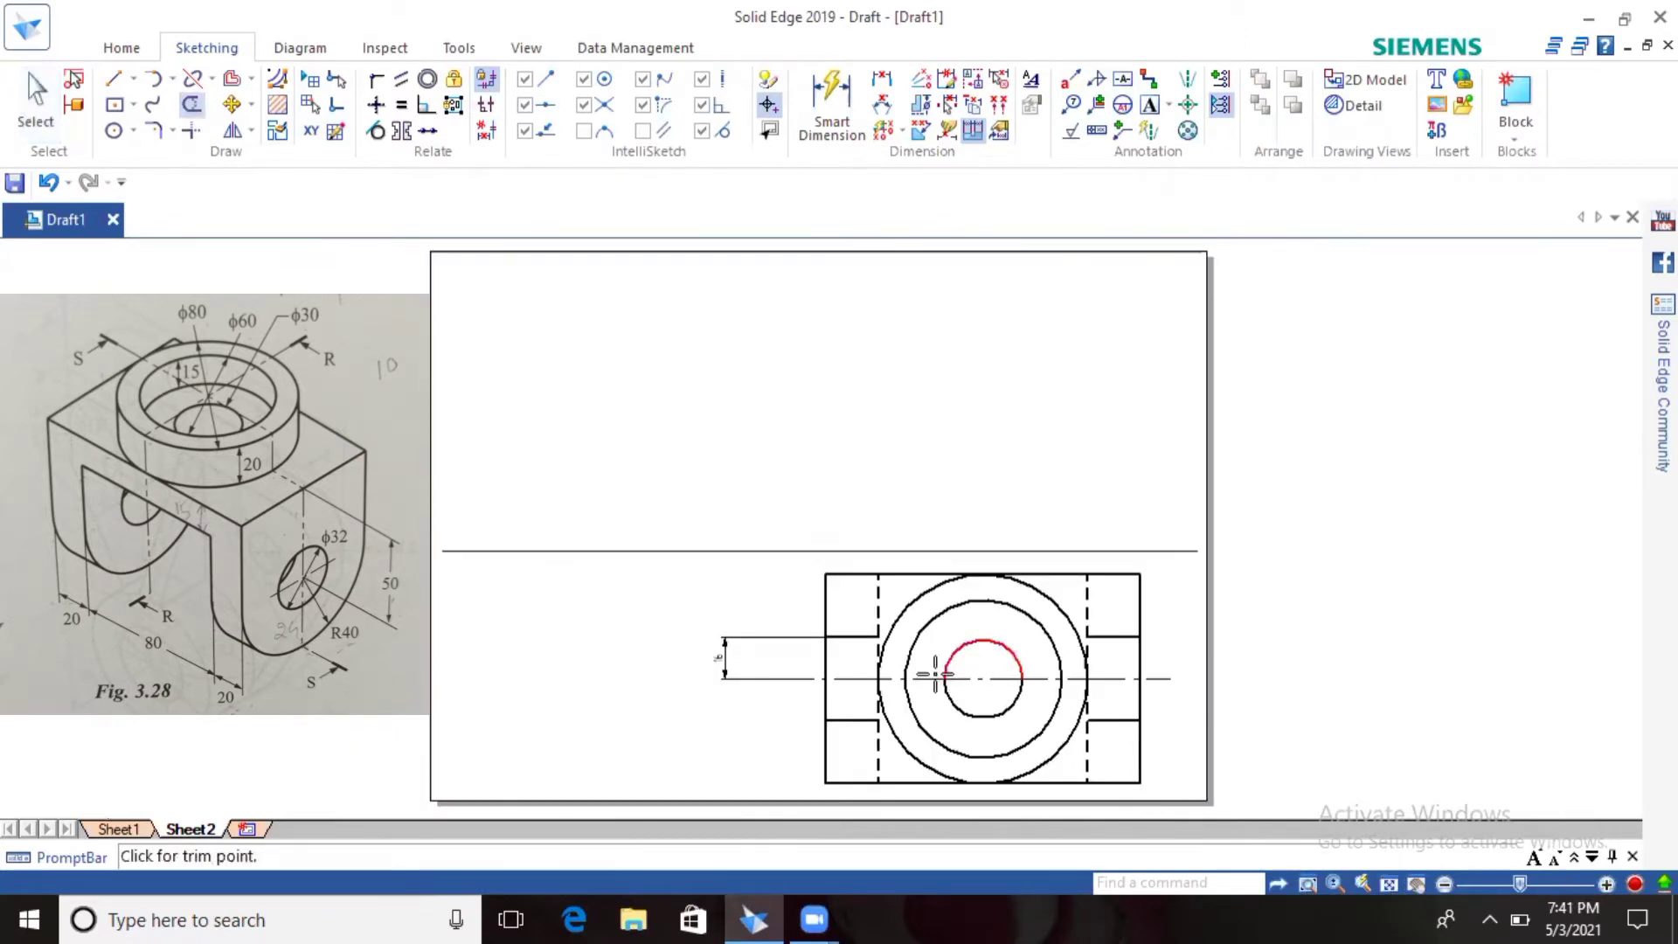
{"action": "scroll", "coordinate": [961, 699], "scroll_direction": "up", "scroll_amount": 2}
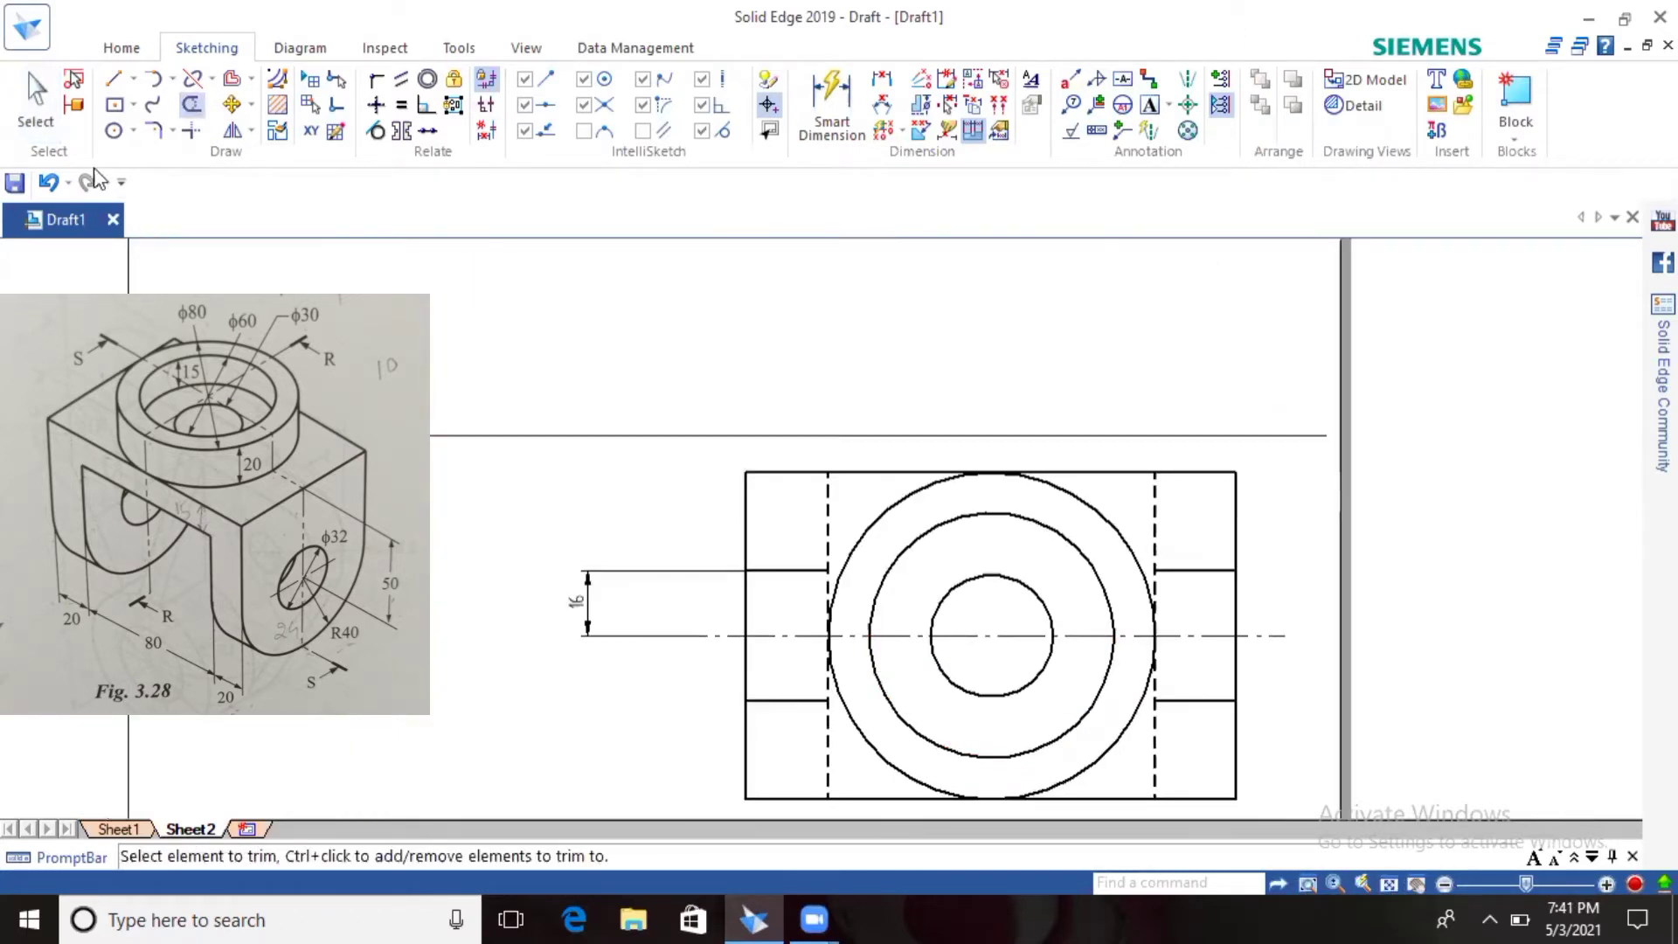
{"action": "left_click", "coordinate": [36, 96]}
{"action": "left_click", "coordinate": [652, 601]}
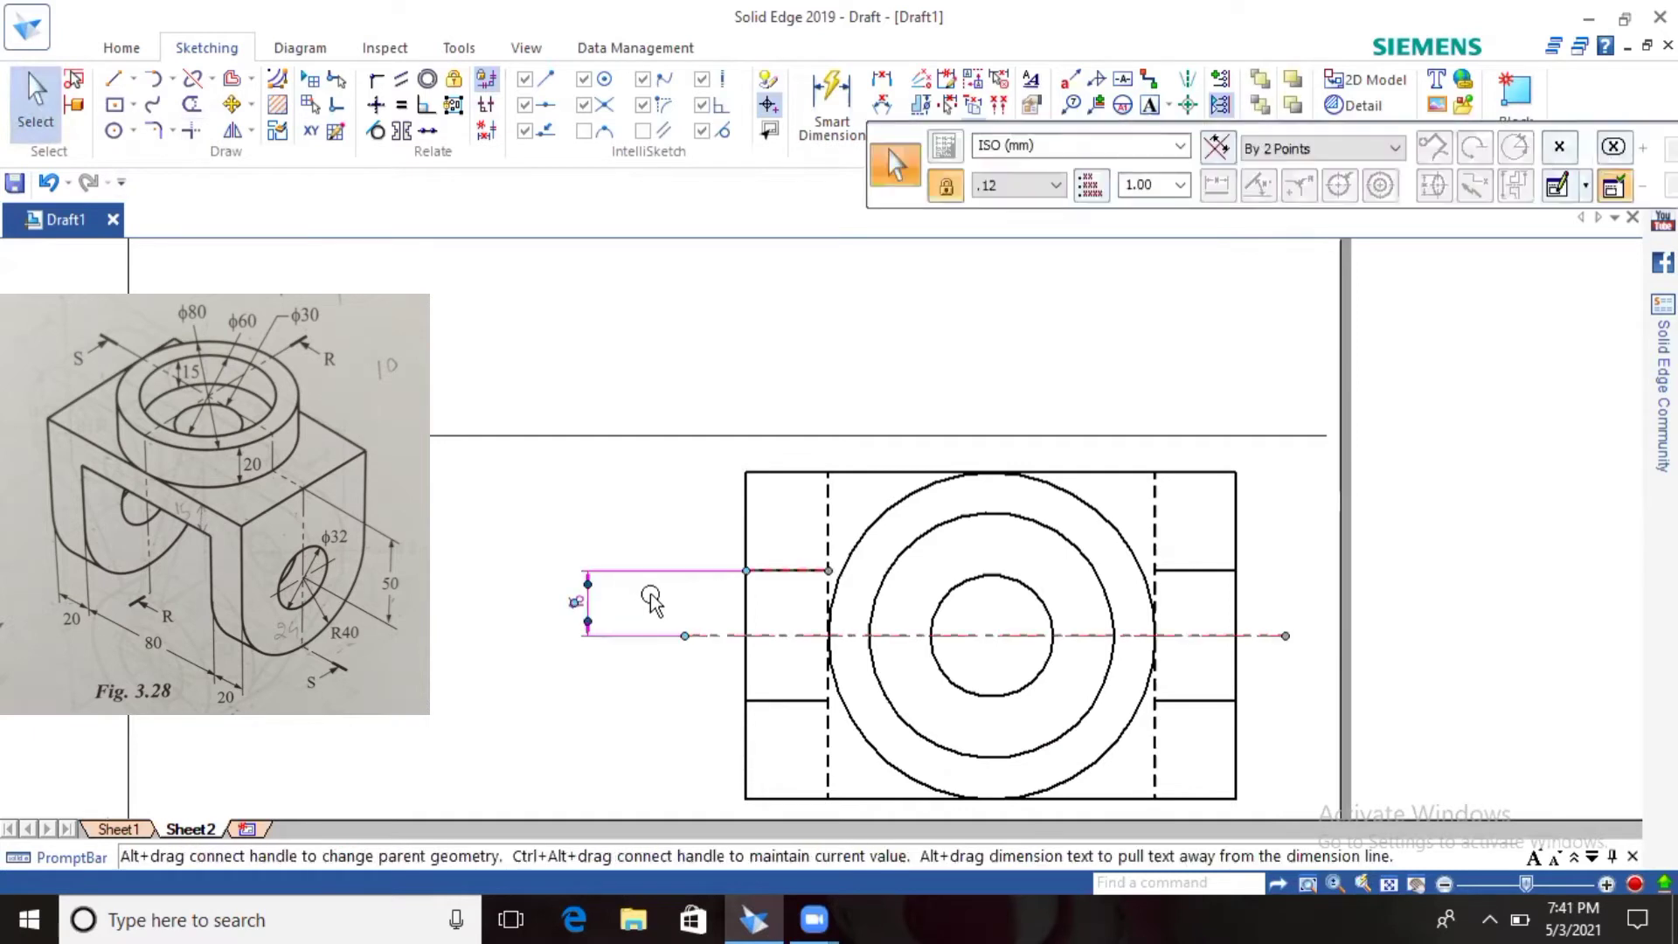
{"action": "key", "text": "Delete"}
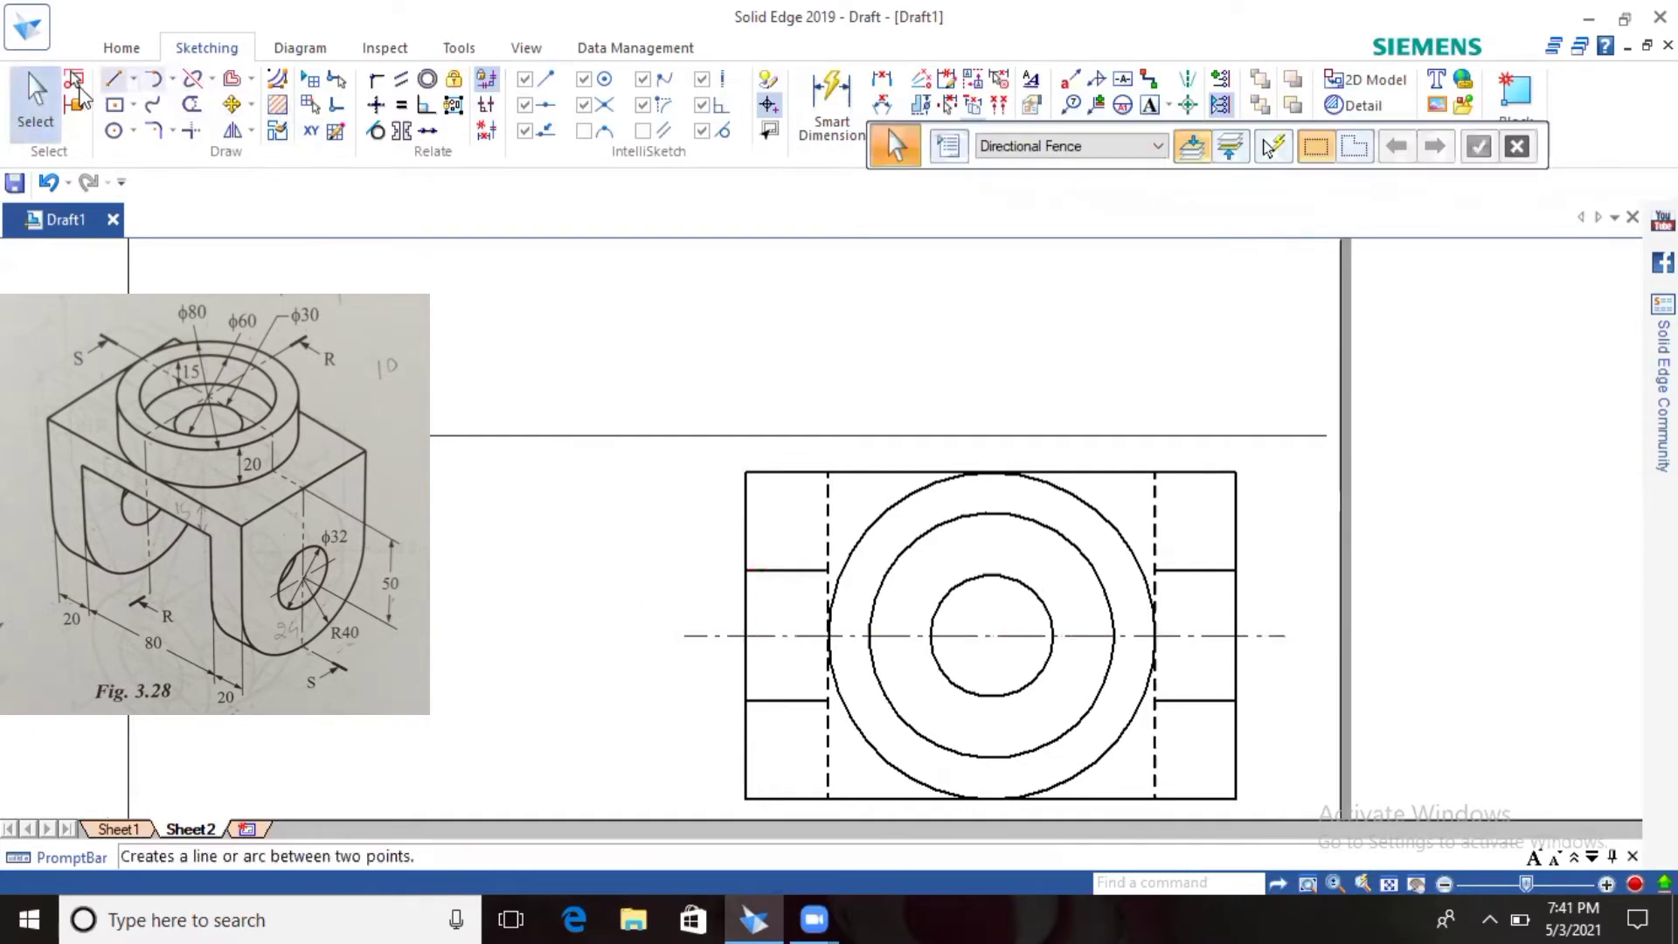
Step: Restyle the four short horizontal lines between the rectangle's sides and the vertical hidden lines as dashed
{"action": "left_click", "coordinate": [37, 109]}
{"action": "left_click", "coordinate": [36, 101]}
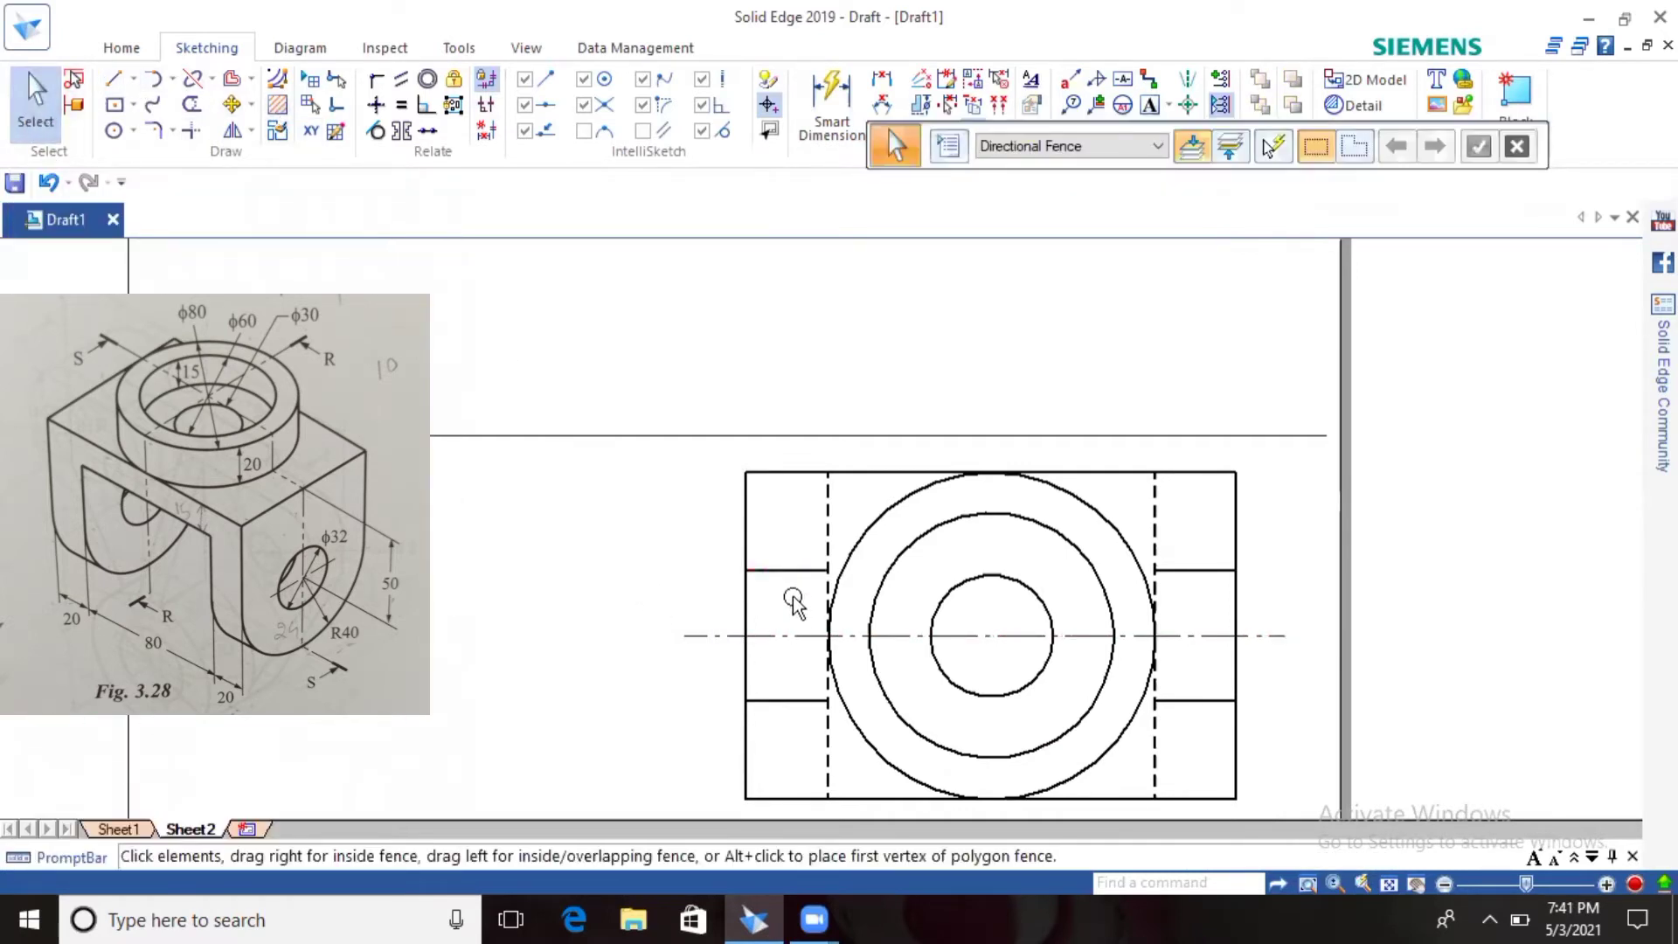
{"action": "left_click", "coordinate": [791, 571]}
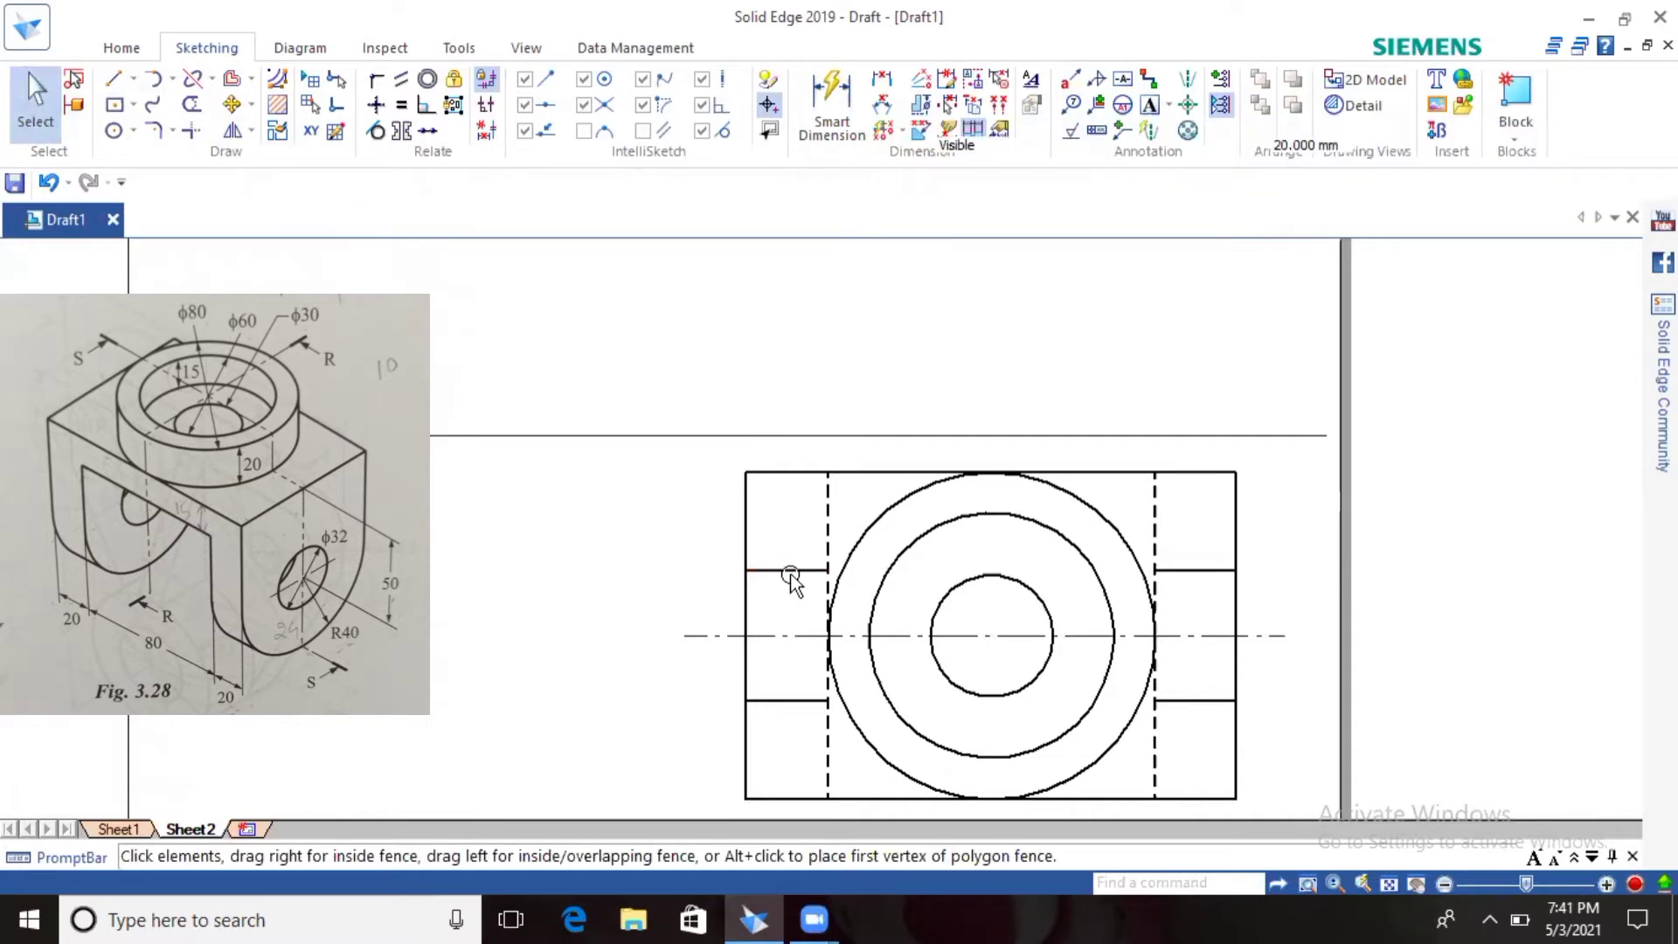
{"action": "left_click", "coordinate": [782, 700], "text": "ctrl"}
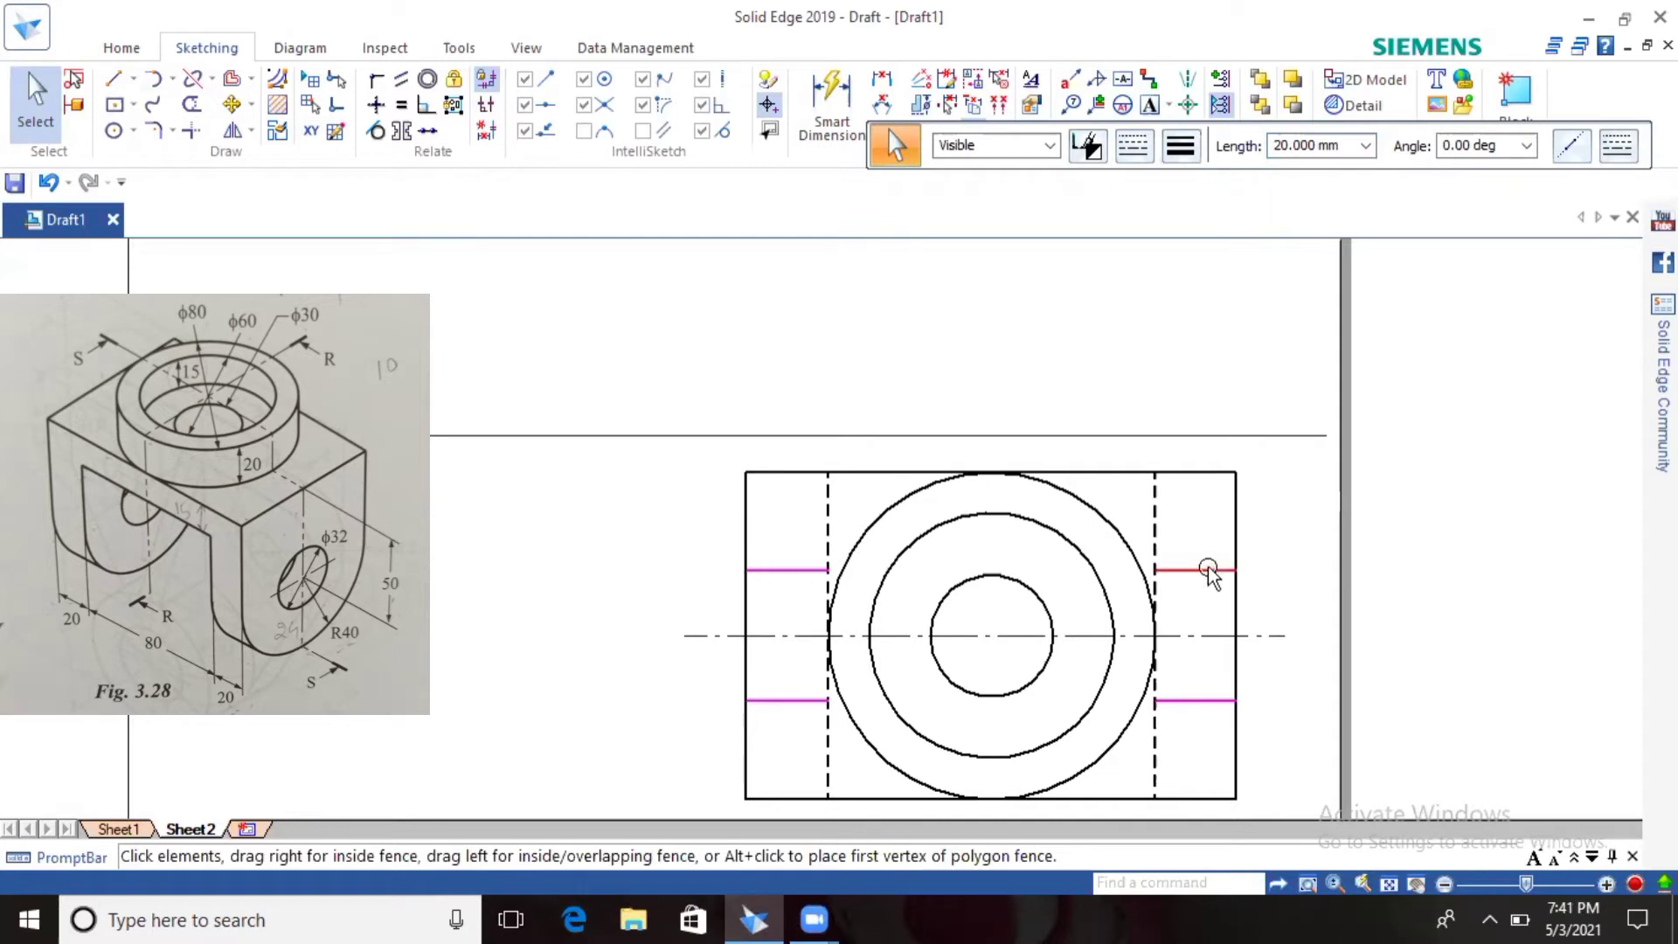
{"action": "left_click", "coordinate": [1135, 148]}
{"action": "left_click", "coordinate": [1148, 203]}
{"action": "left_click", "coordinate": [1256, 389]}
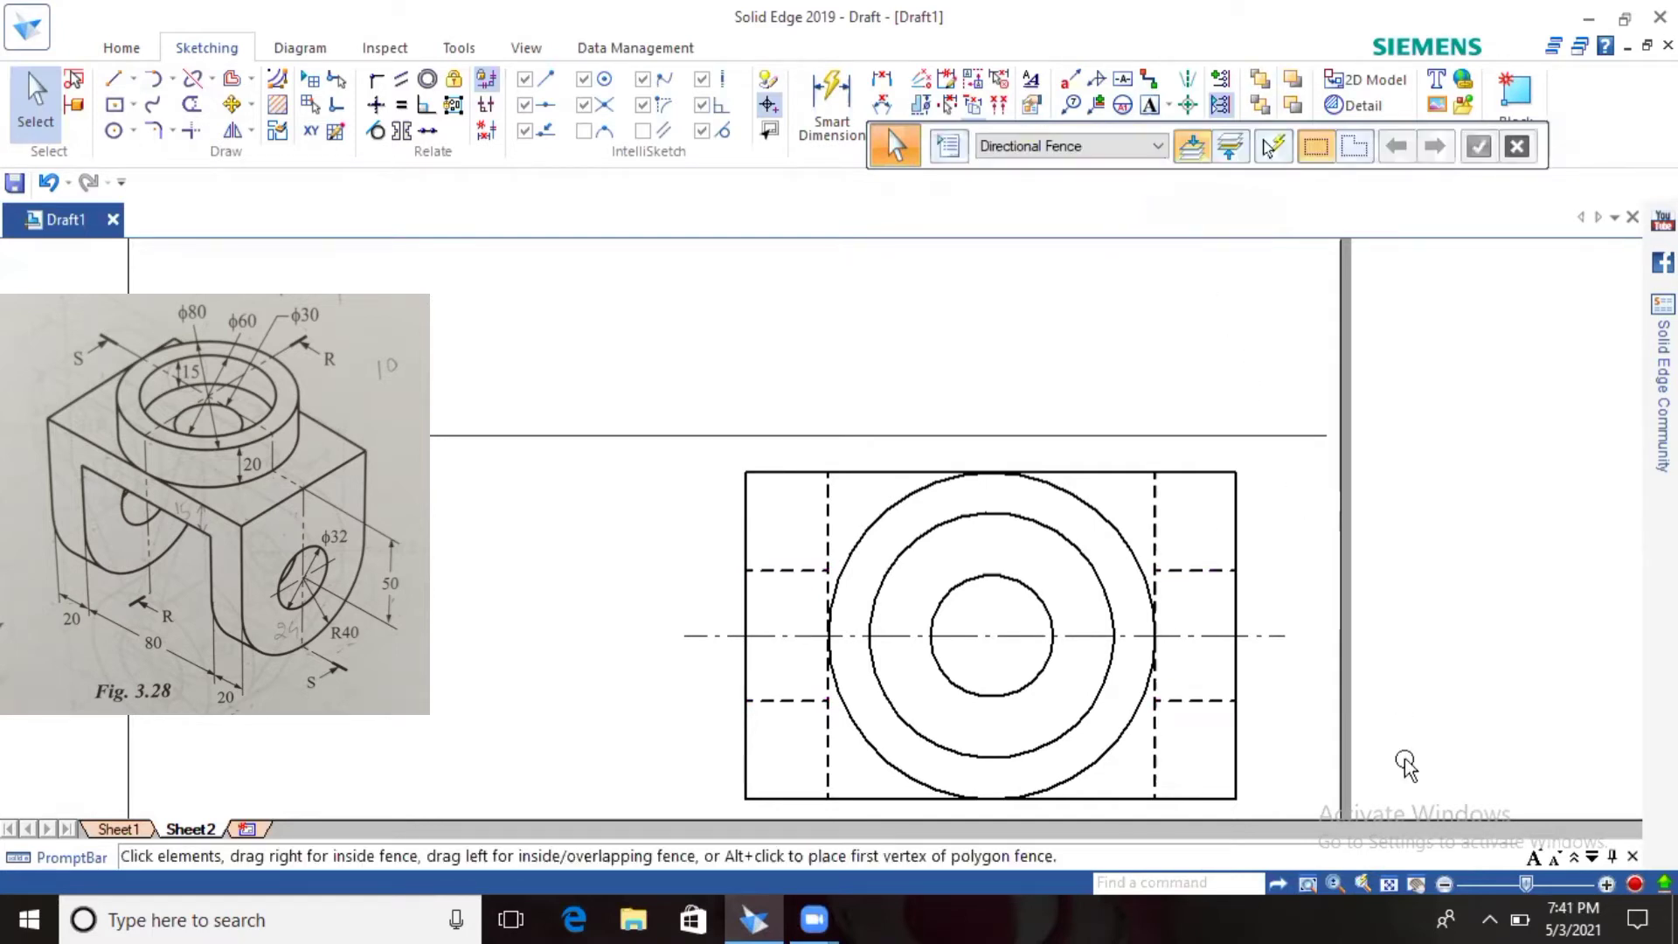
Step: Dimension the height of the rectangle's right side, placing the dimension outside the view
{"action": "left_click", "coordinate": [1389, 884]}
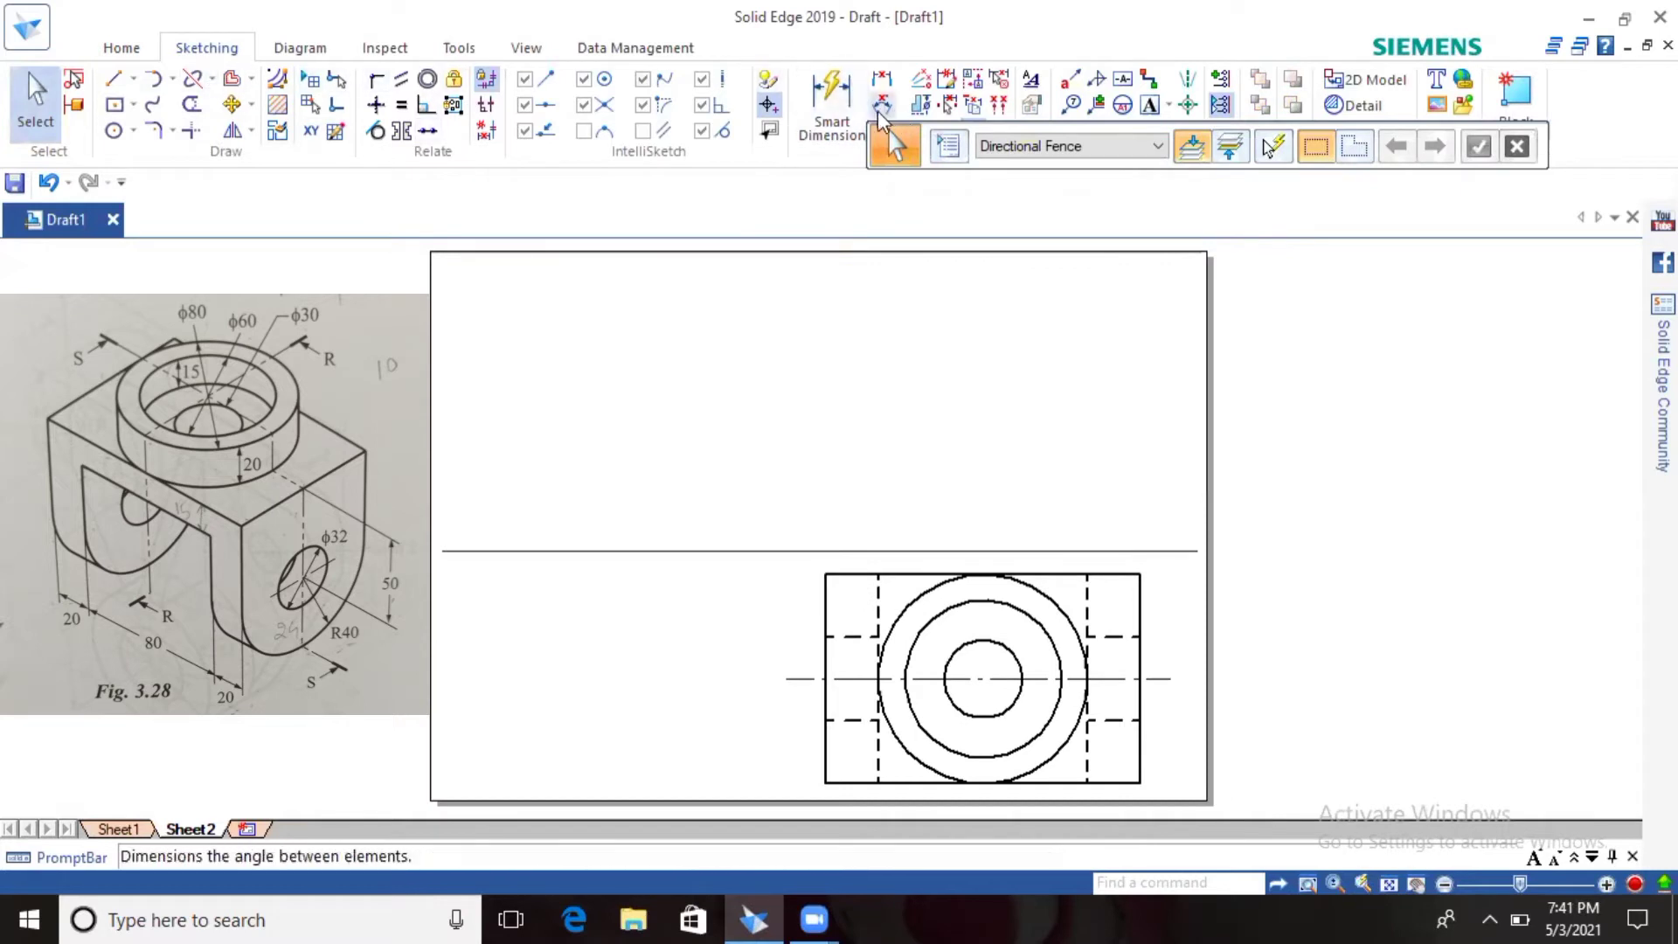
{"action": "left_click", "coordinate": [832, 107]}
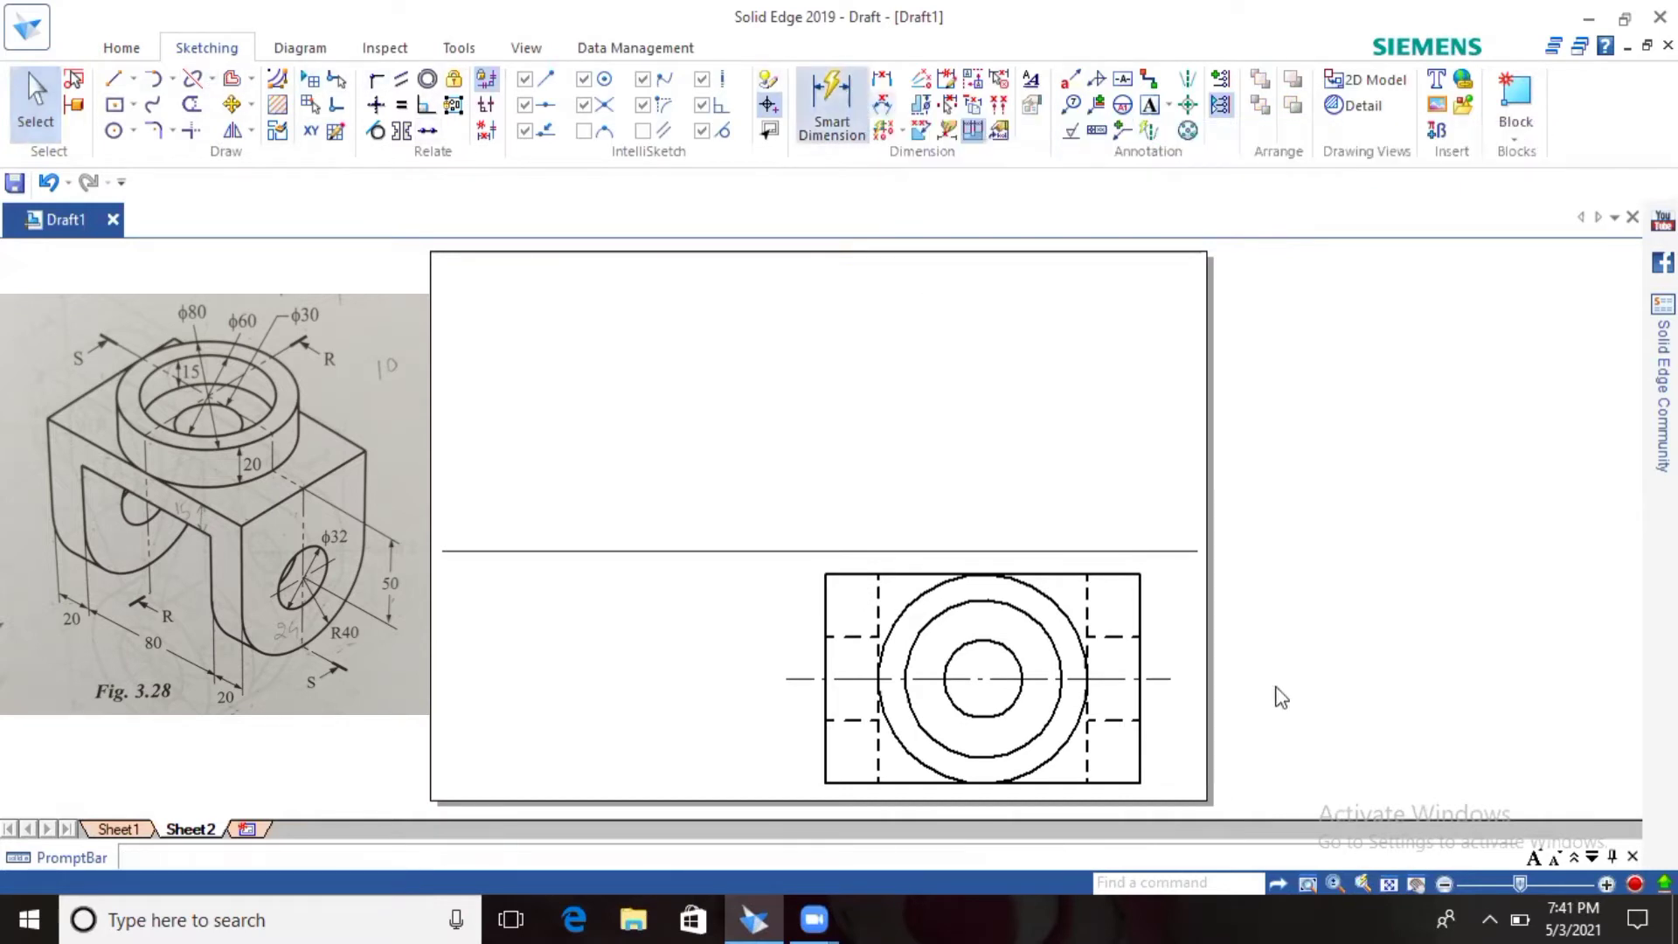
{"action": "left_click", "coordinate": [1140, 601]}
{"action": "left_click", "coordinate": [1194, 611]}
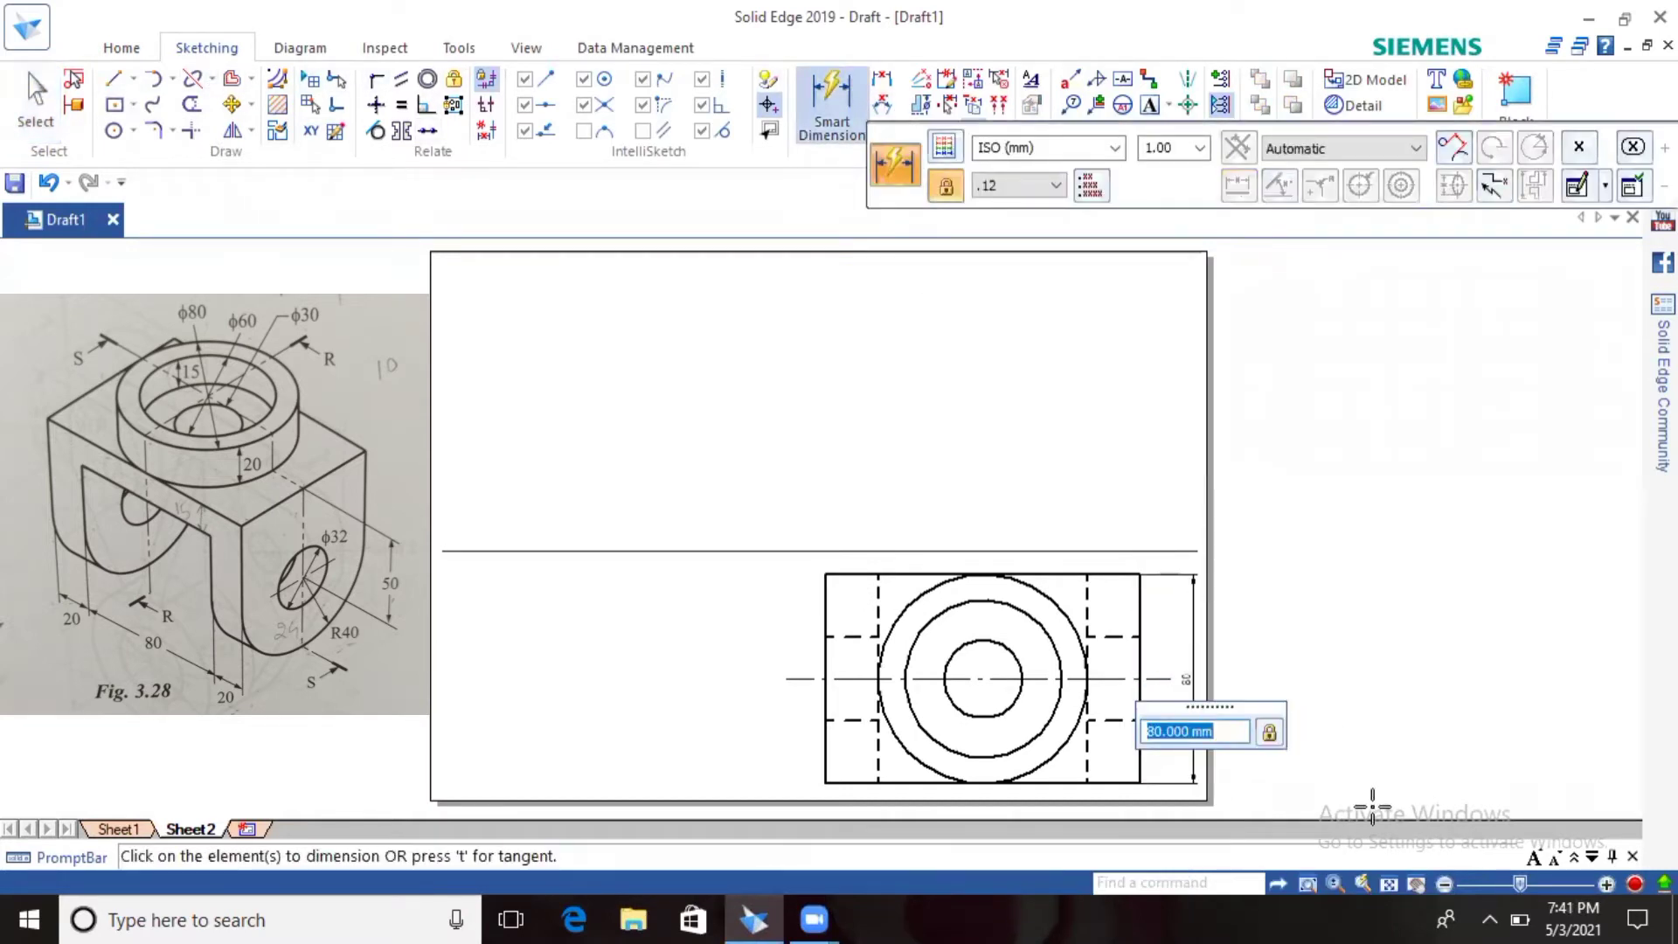
{"action": "key", "text": "Return"}
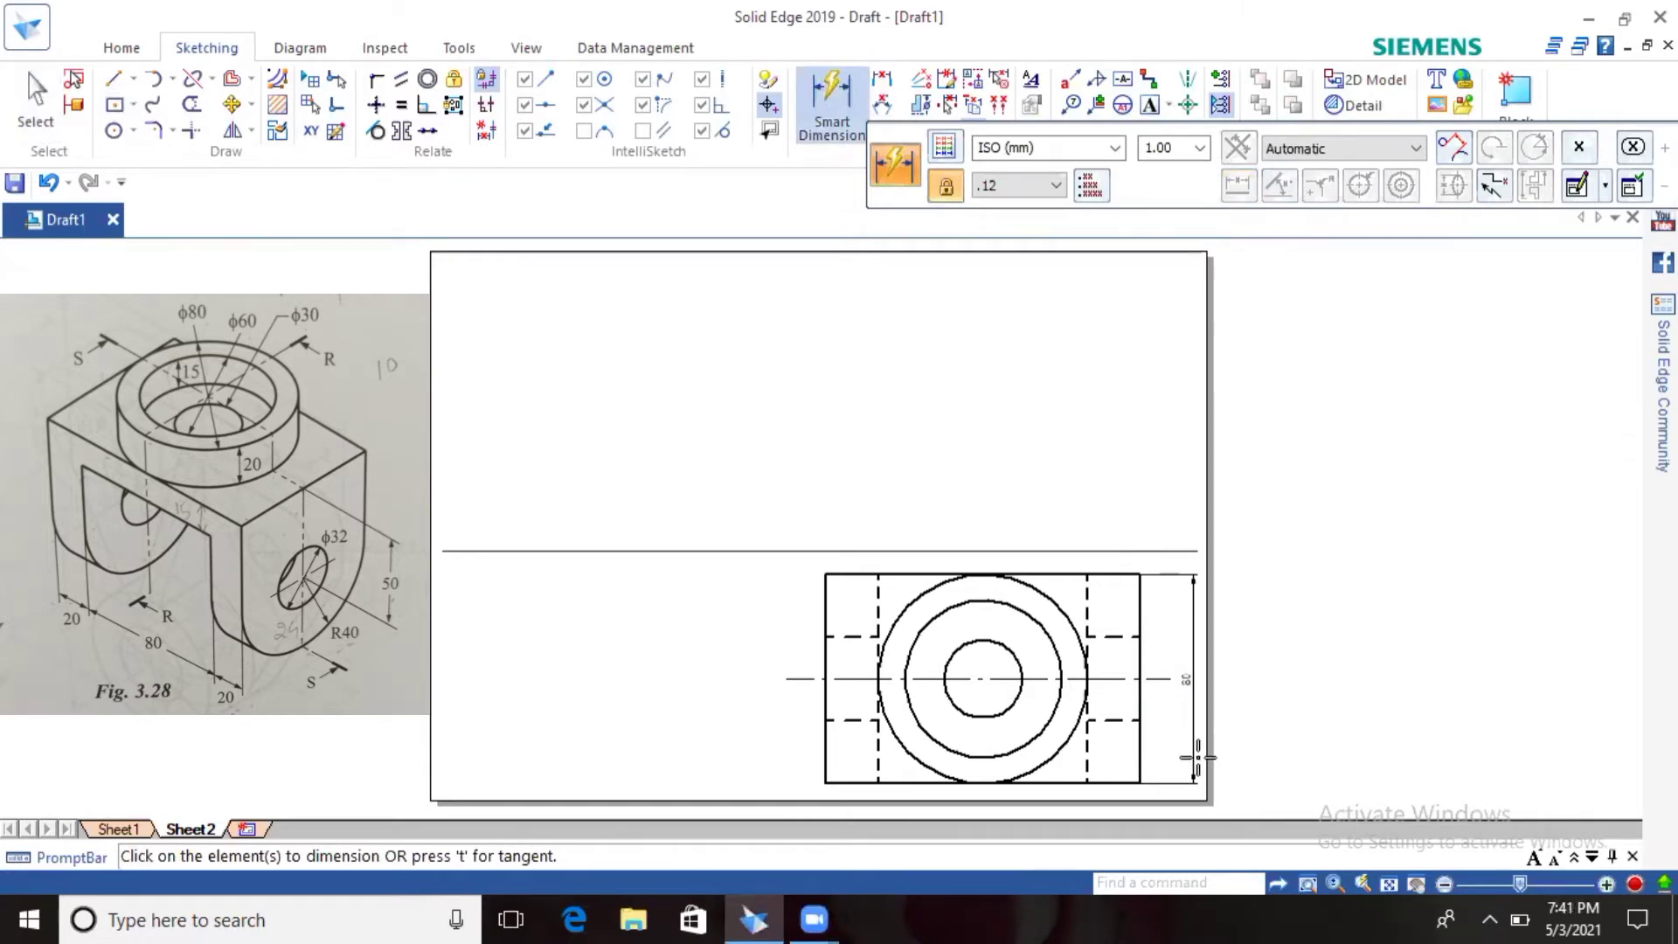
Step: Dimension the vertical distance between the two short hidden lines at the right, placing it inside the overall height dimension
{"action": "scroll", "coordinate": [1196, 759], "scroll_direction": "up", "scroll_amount": 2}
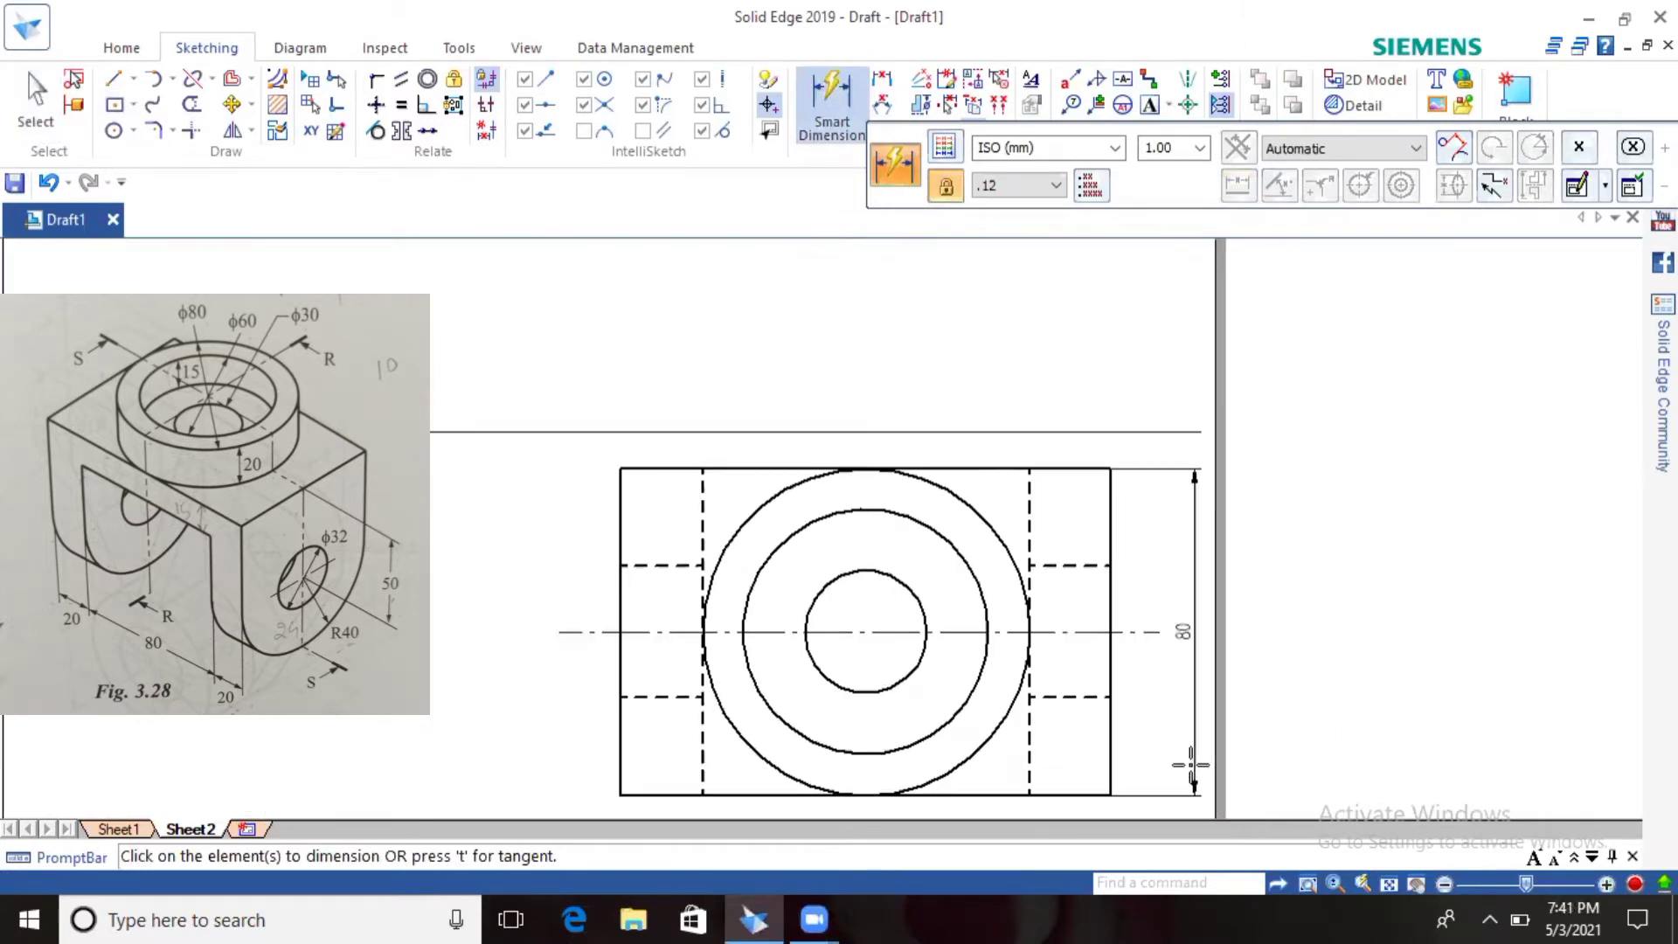
{"action": "left_click", "coordinate": [883, 85]}
{"action": "left_click", "coordinate": [1071, 565]}
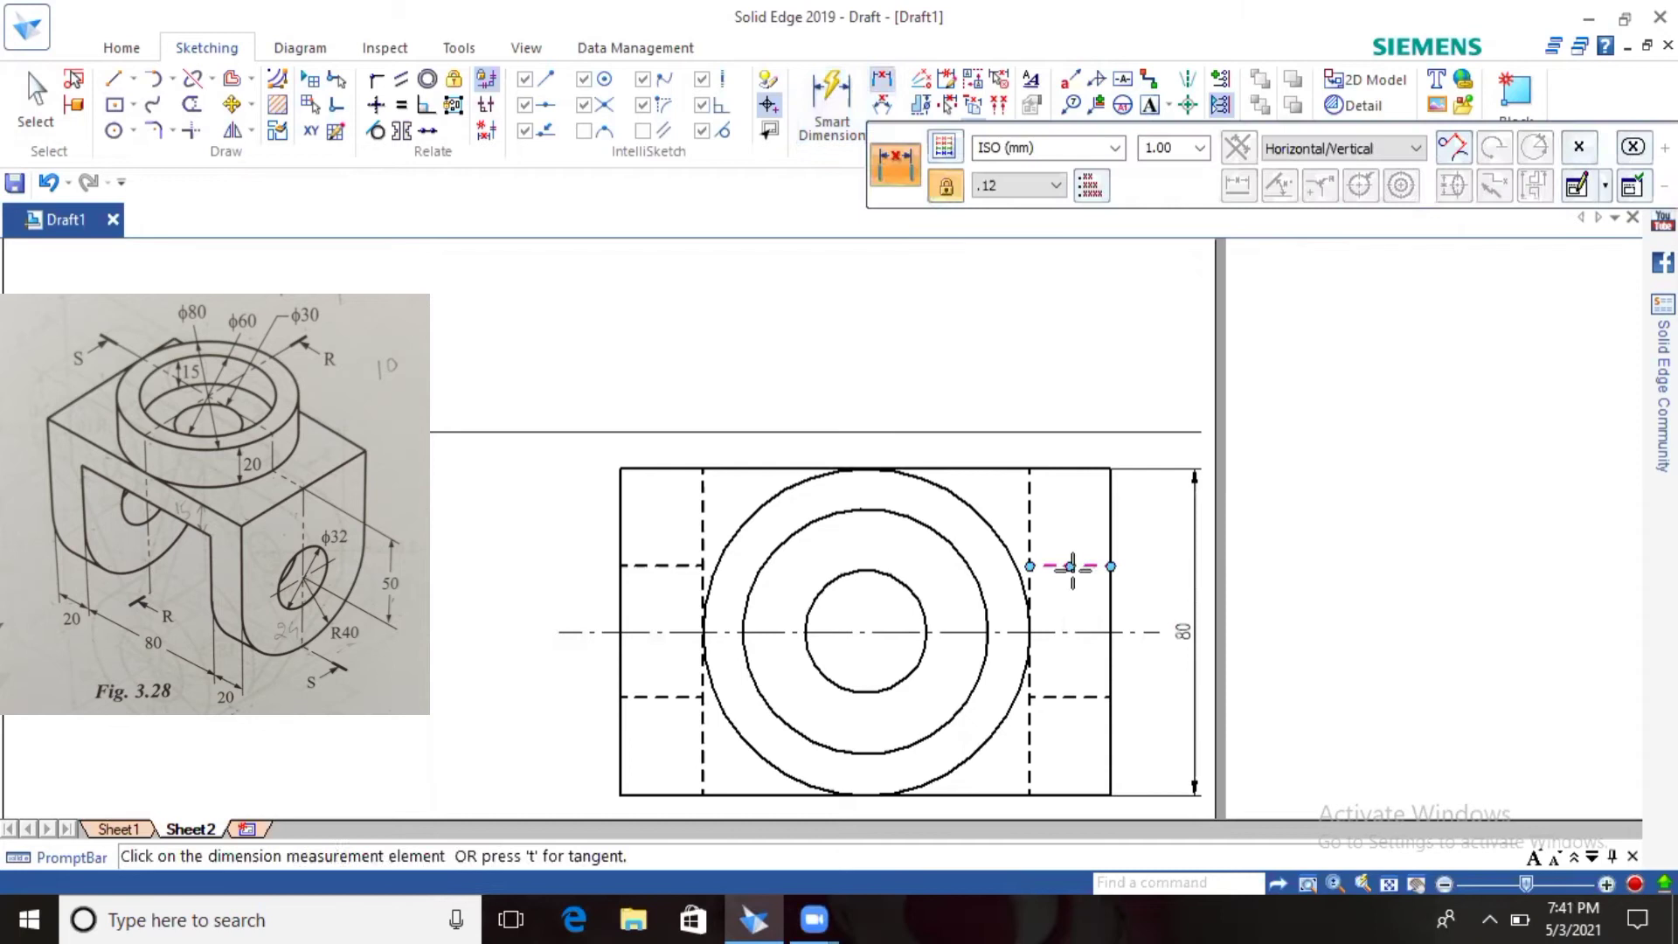
{"action": "left_click", "coordinate": [1068, 697]}
{"action": "right_click", "coordinate": [1155, 696]}
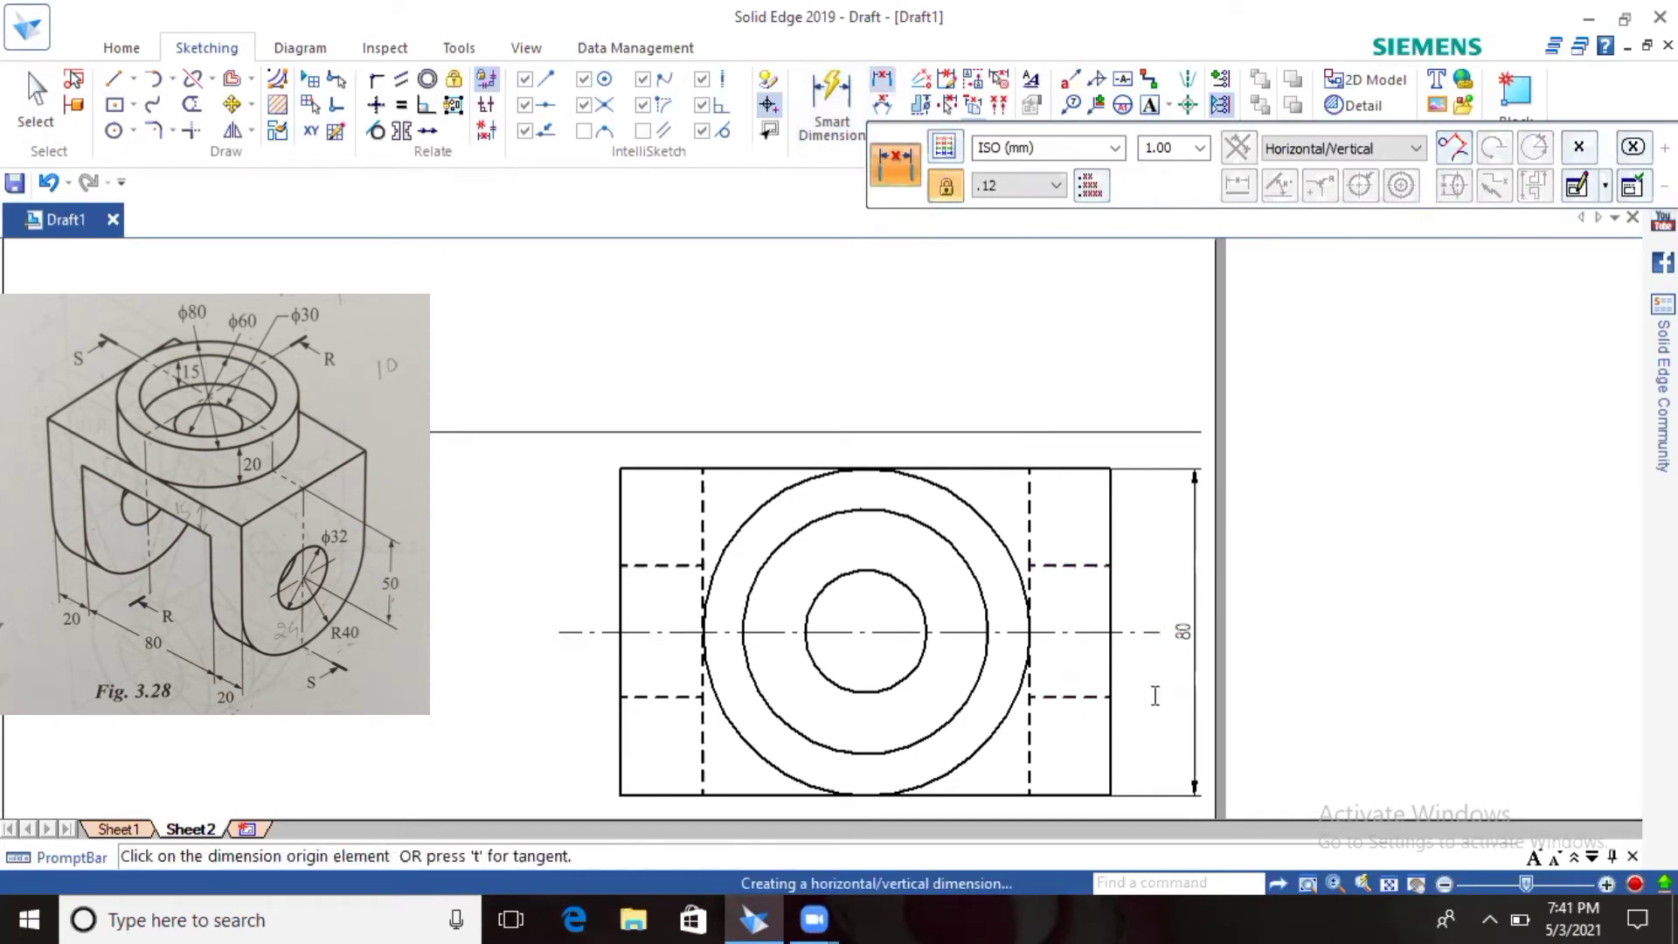
{"action": "left_click", "coordinate": [1156, 696]}
Step: Draw a thin vertical projection line about 9 mm long from the rectangle's upper-left corner up to the horizontal reference line
{"action": "left_click", "coordinate": [1393, 886]}
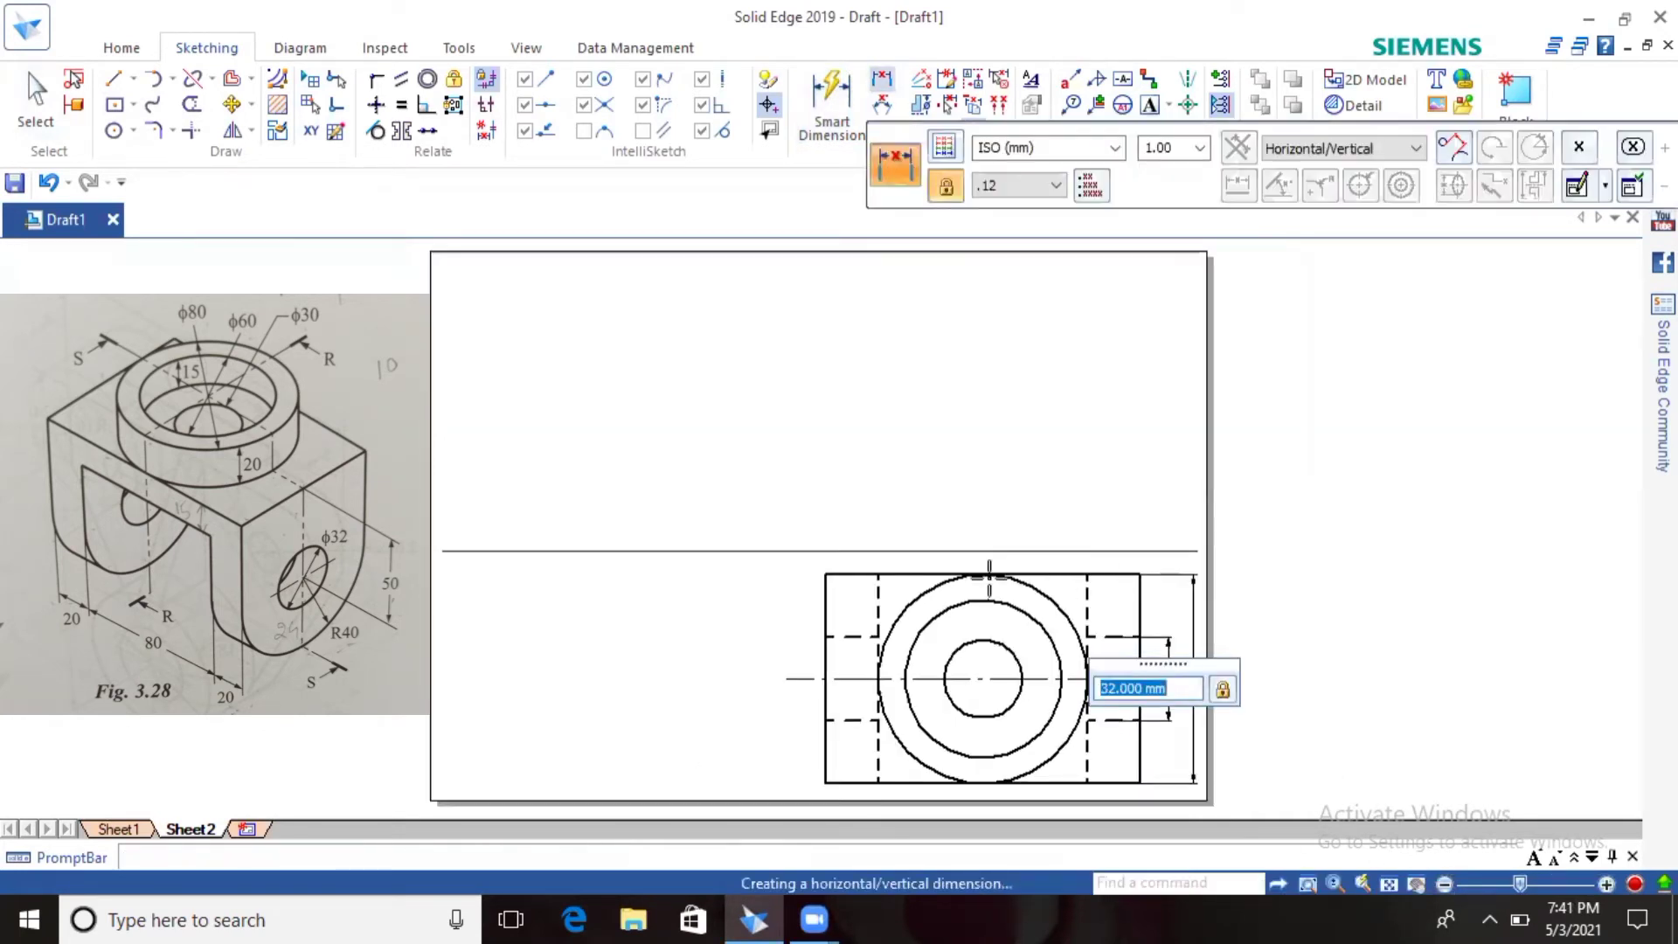
{"action": "scroll", "coordinate": [952, 600], "scroll_direction": "up", "scroll_amount": 2}
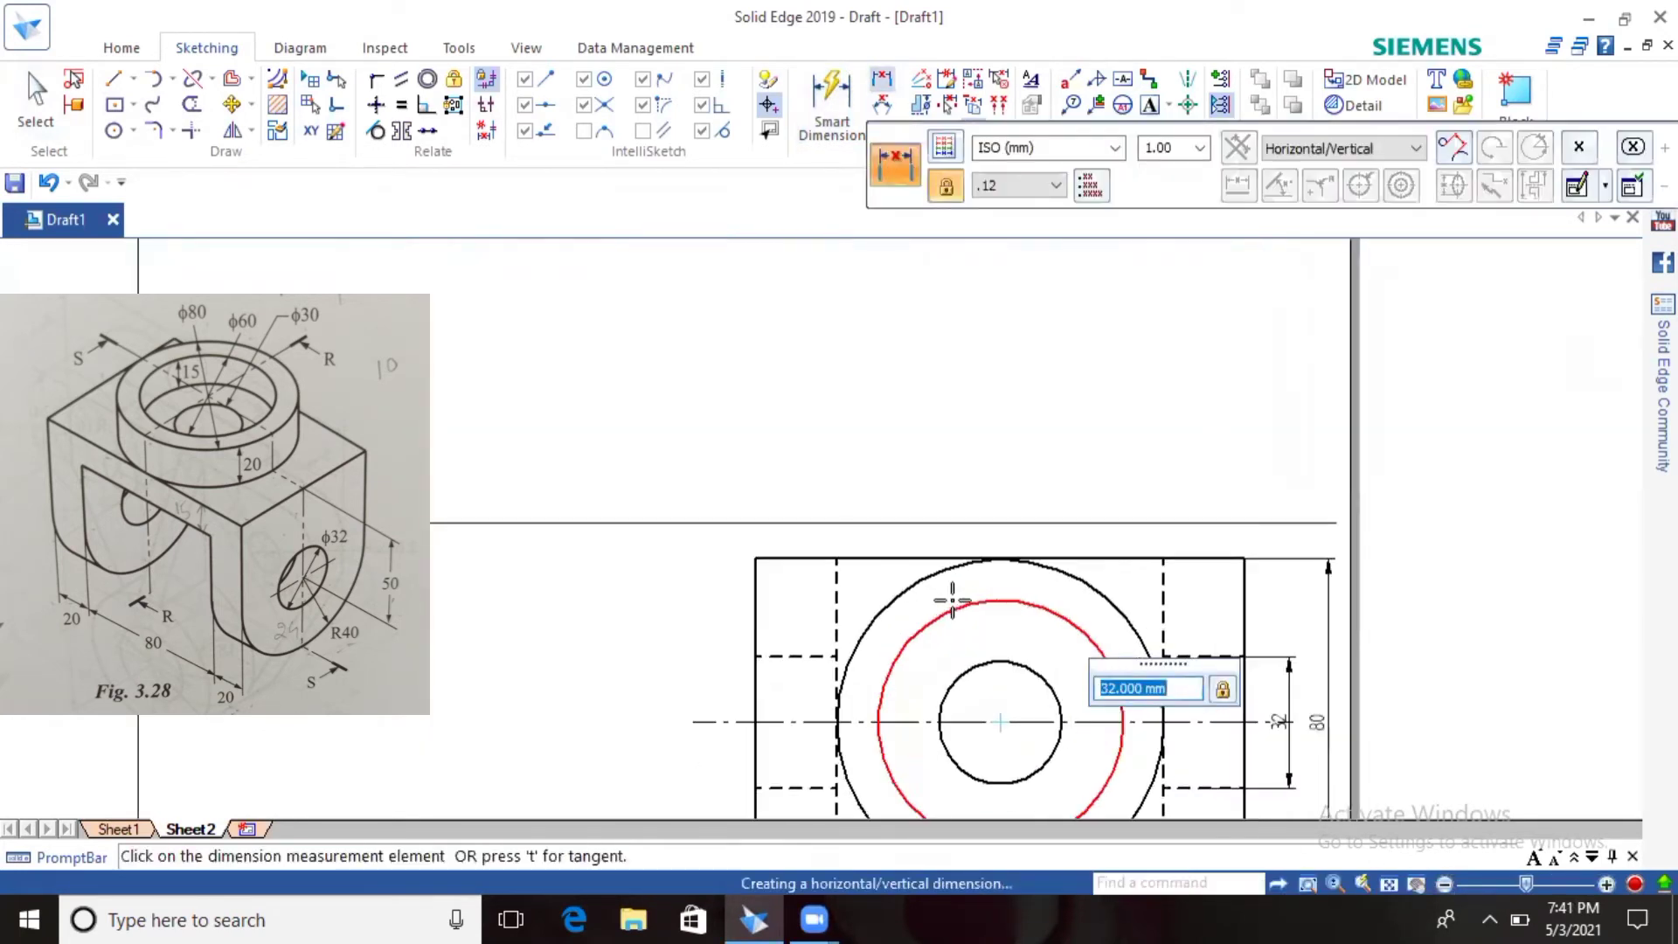
{"action": "left_click", "coordinate": [117, 81]}
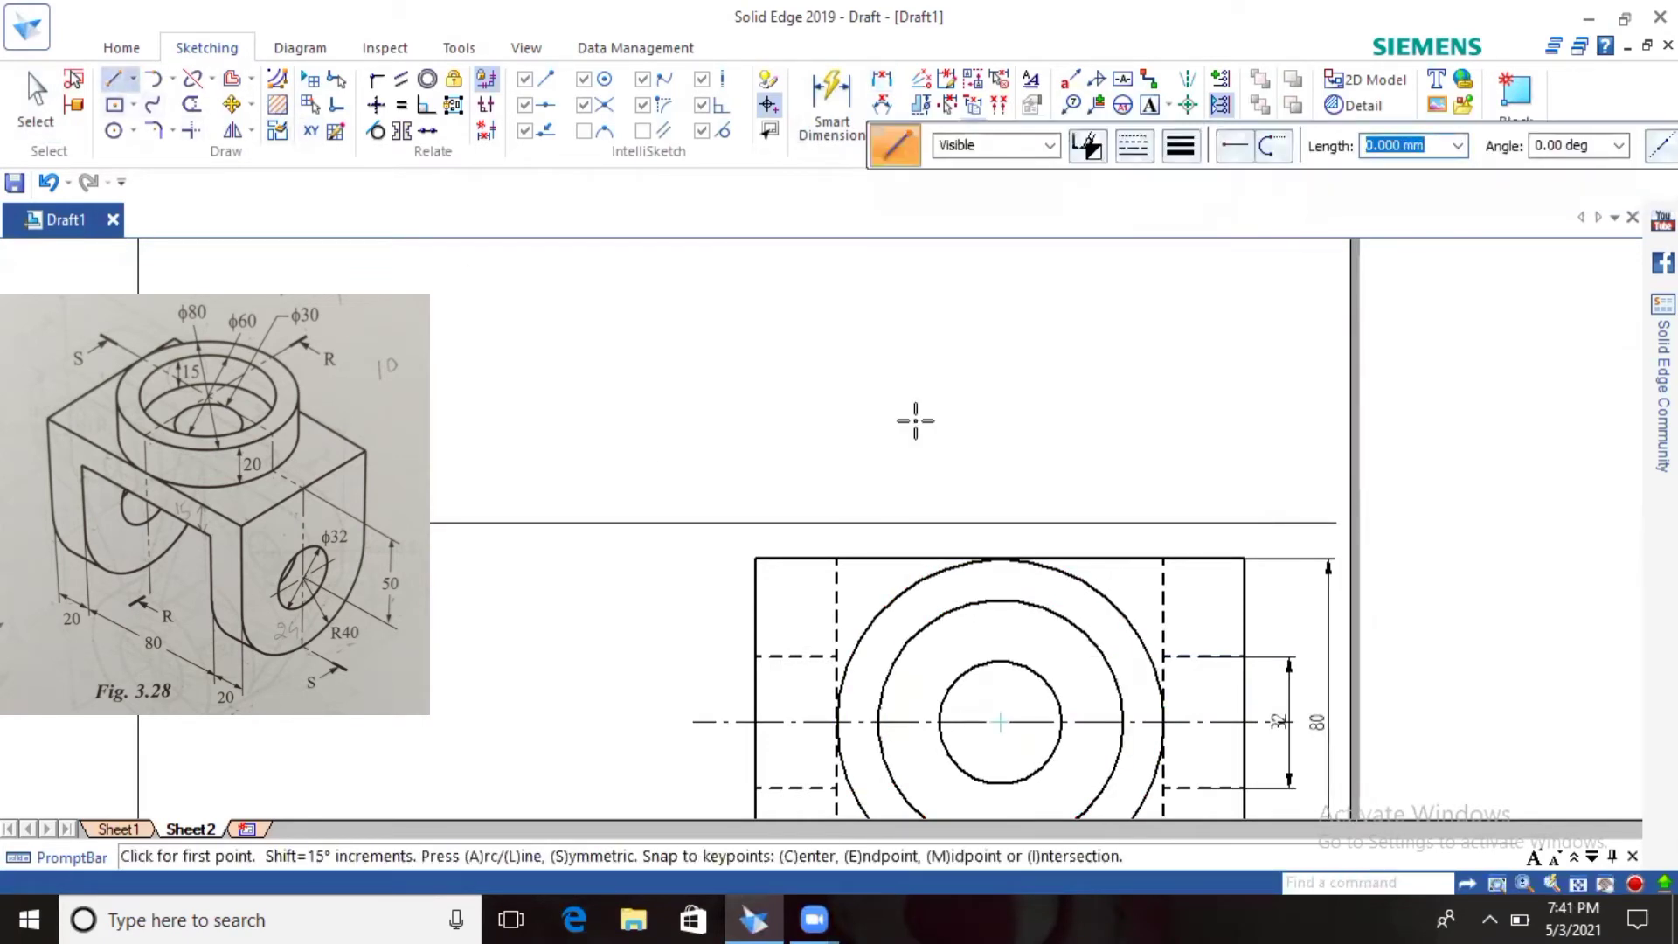
{"action": "left_click", "coordinate": [1134, 145]}
{"action": "left_click", "coordinate": [1182, 144]}
{"action": "left_click", "coordinate": [1182, 145]}
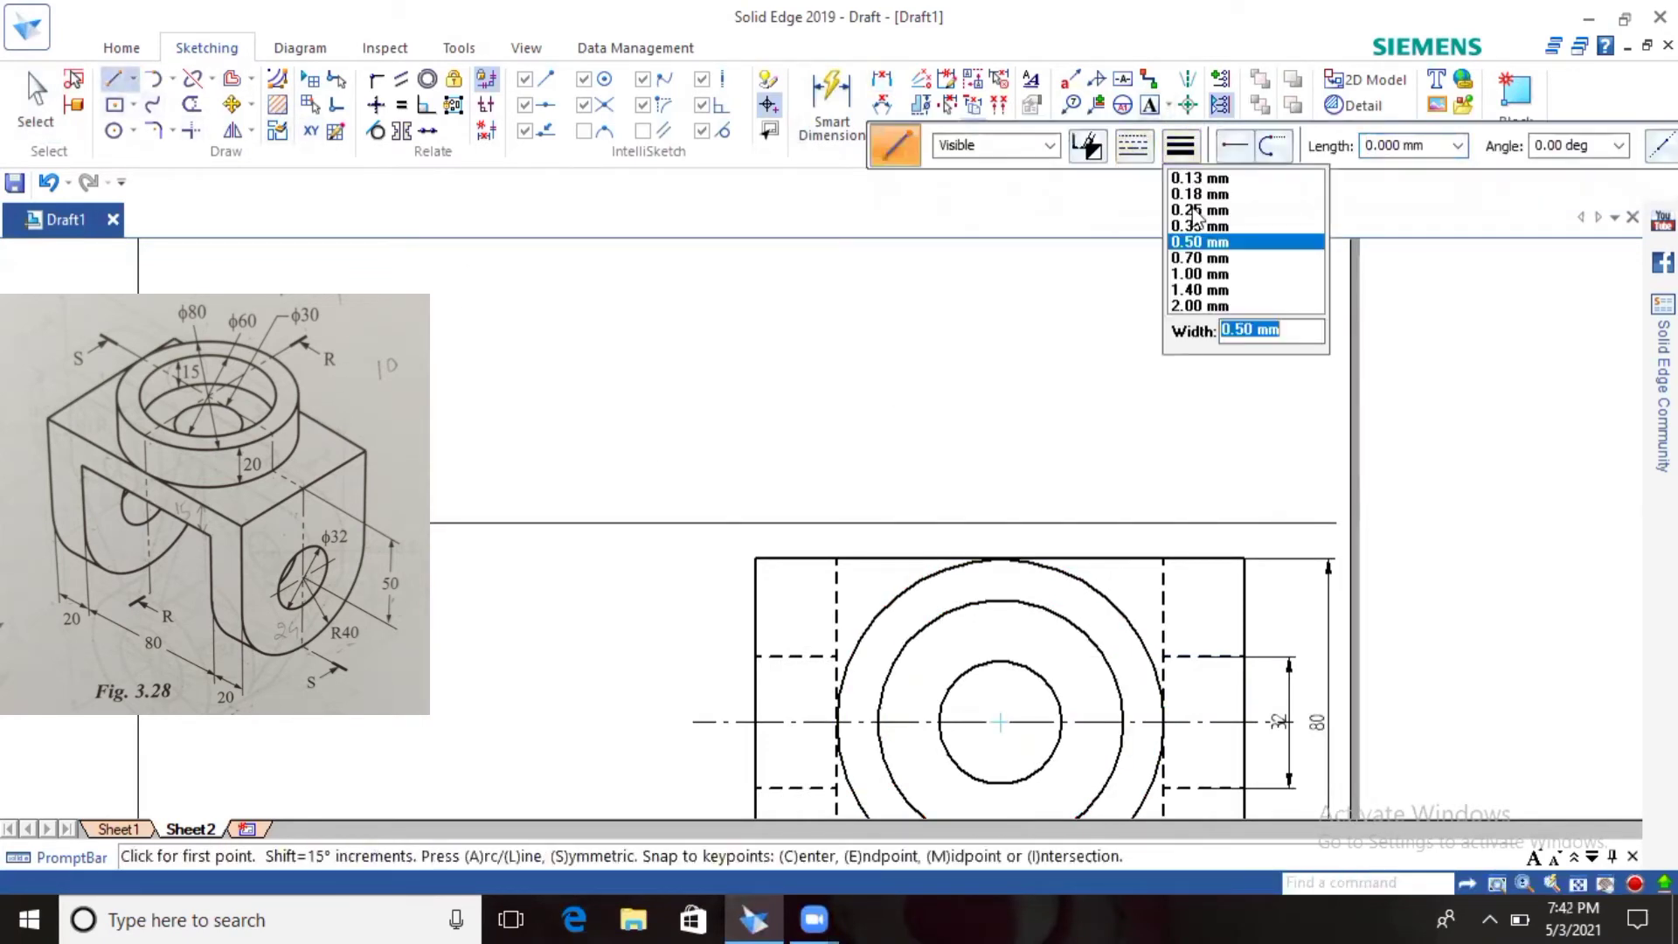
{"action": "left_click", "coordinate": [1197, 183]}
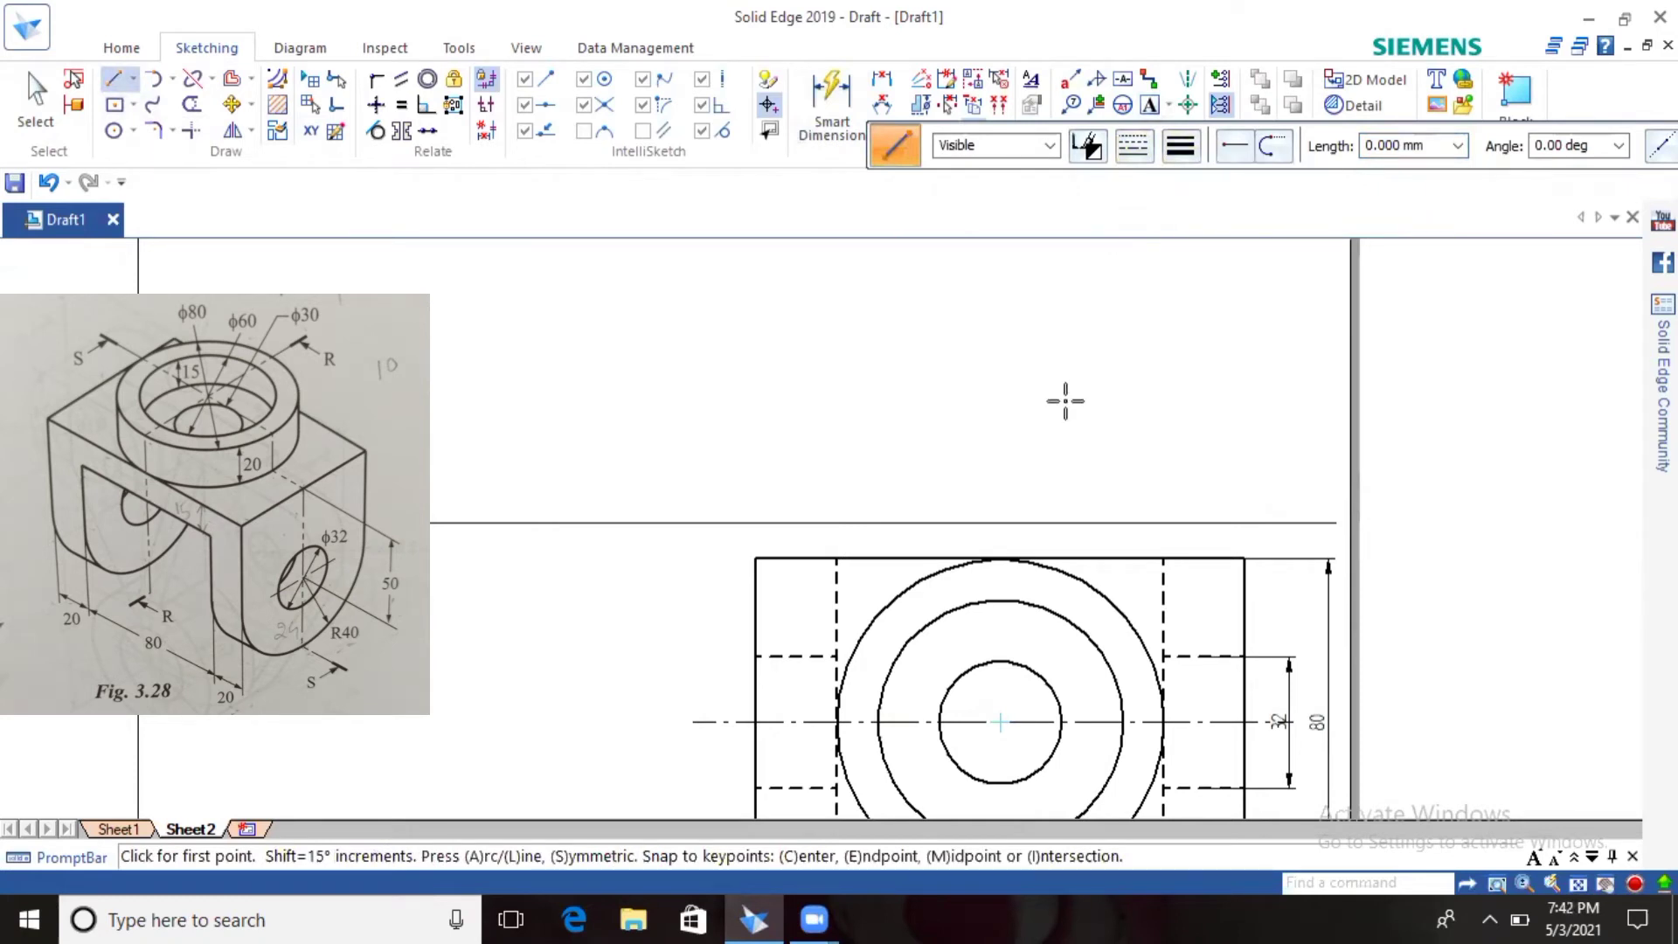
{"action": "left_click", "coordinate": [755, 556]}
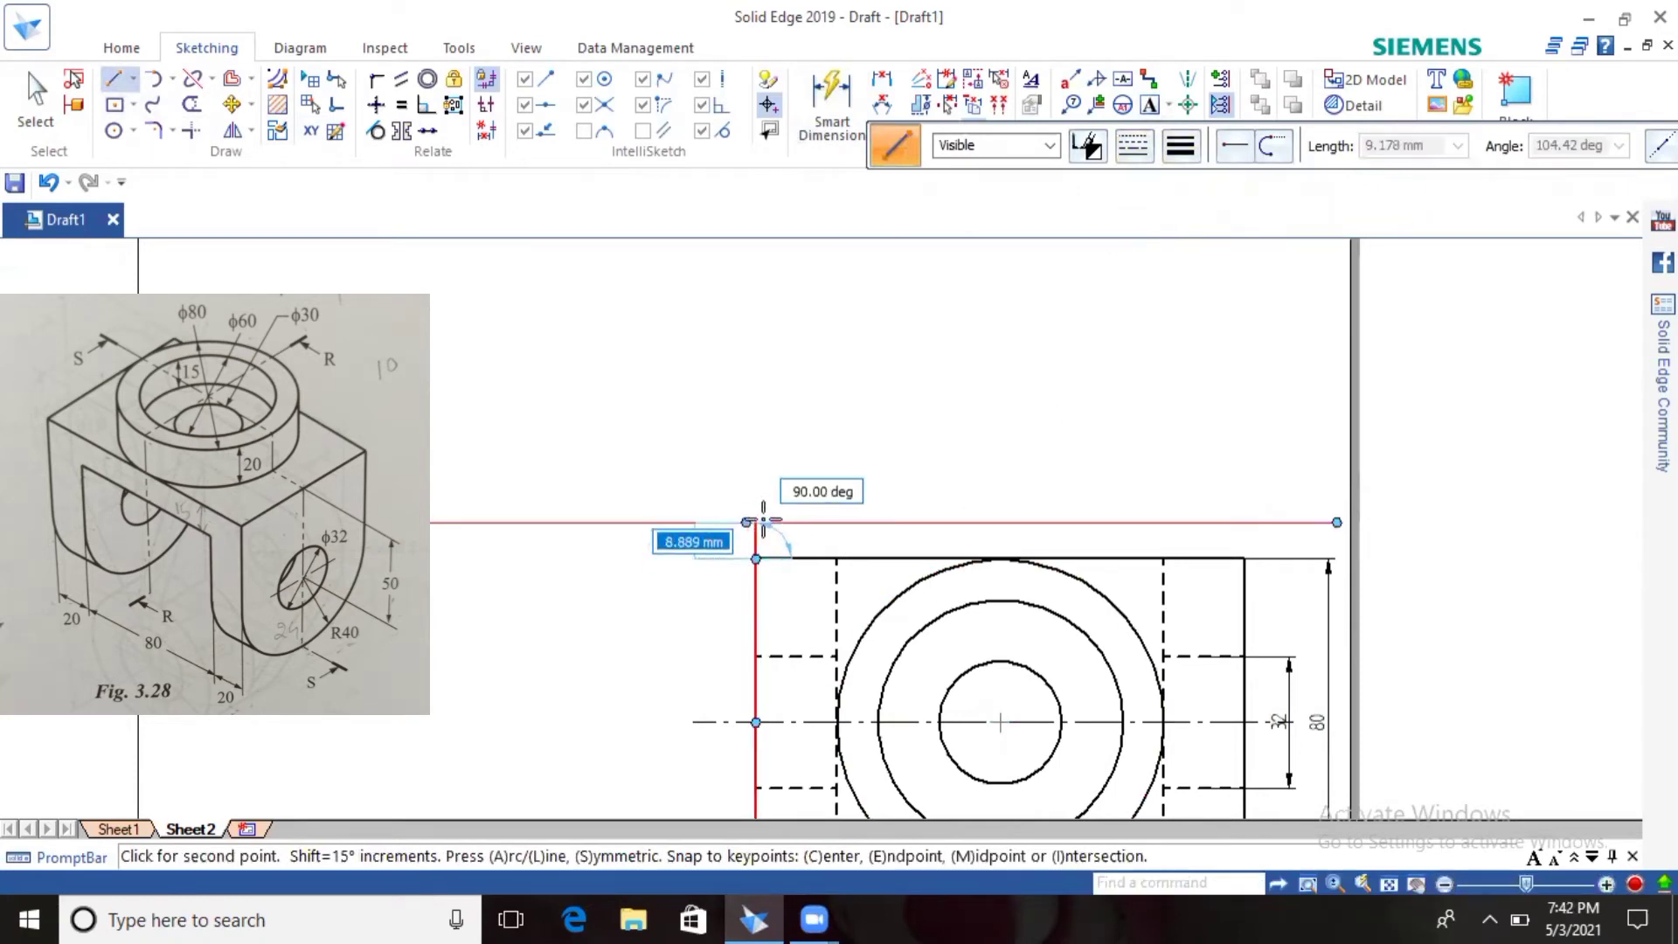
{"action": "scroll", "coordinate": [757, 525], "scroll_direction": "up", "scroll_amount": 4}
{"action": "scroll", "coordinate": [757, 529], "scroll_direction": "up", "scroll_amount": 2}
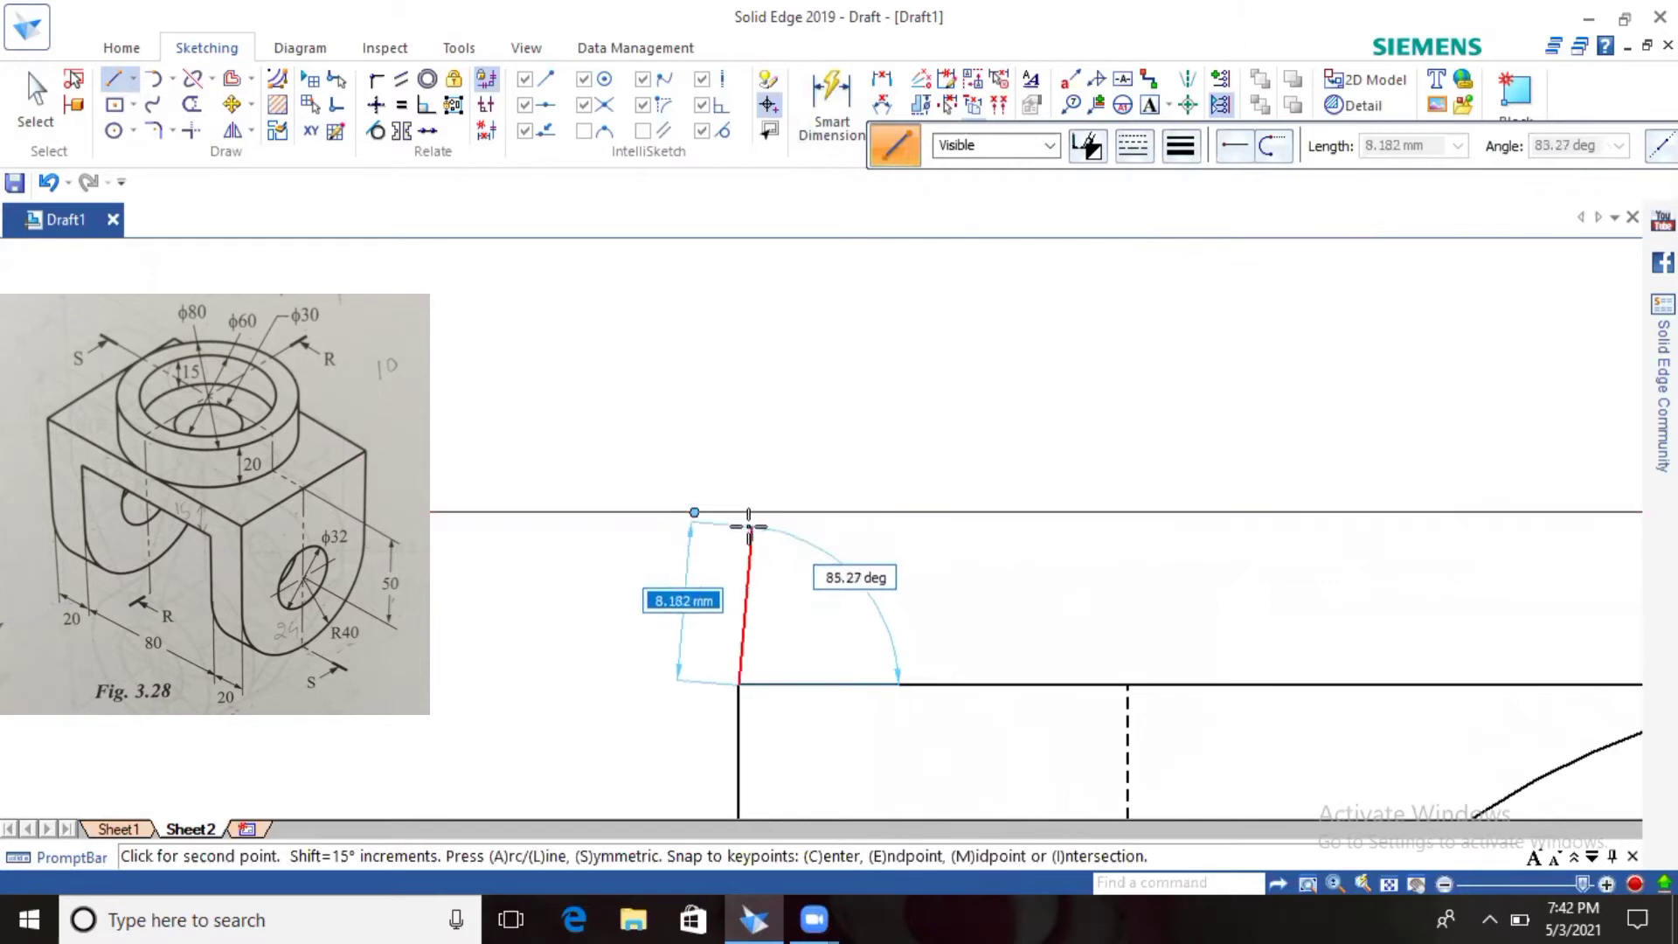
{"action": "left_click", "coordinate": [738, 512]}
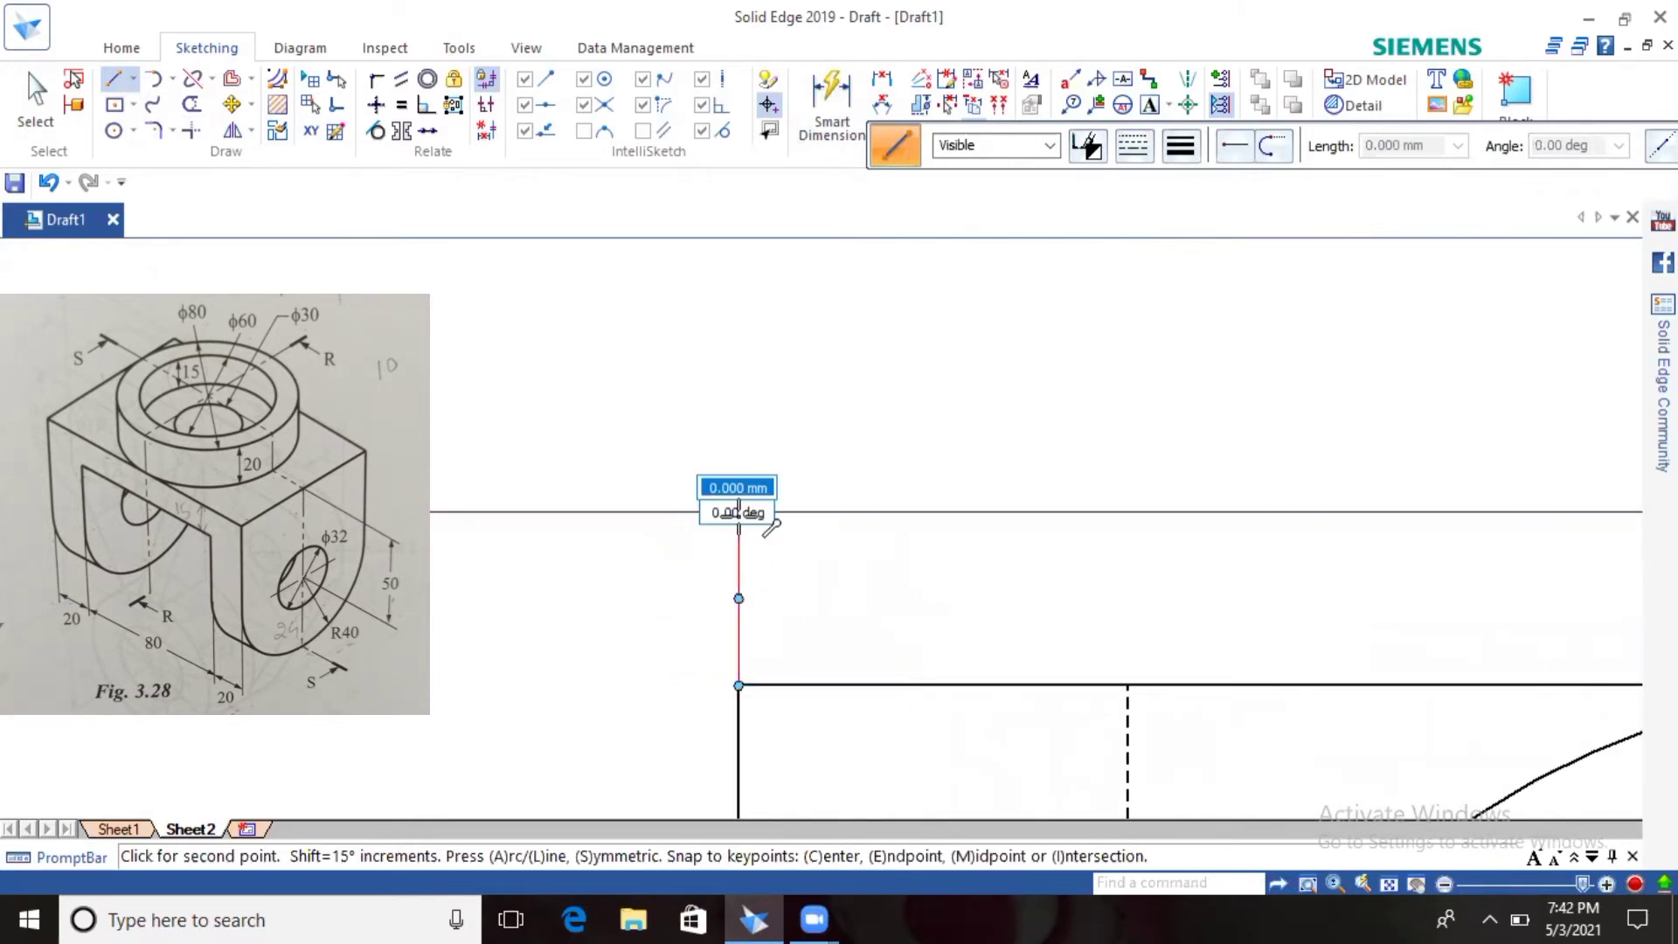
{"action": "right_click", "coordinate": [909, 359]}
{"action": "left_click", "coordinate": [1389, 883]}
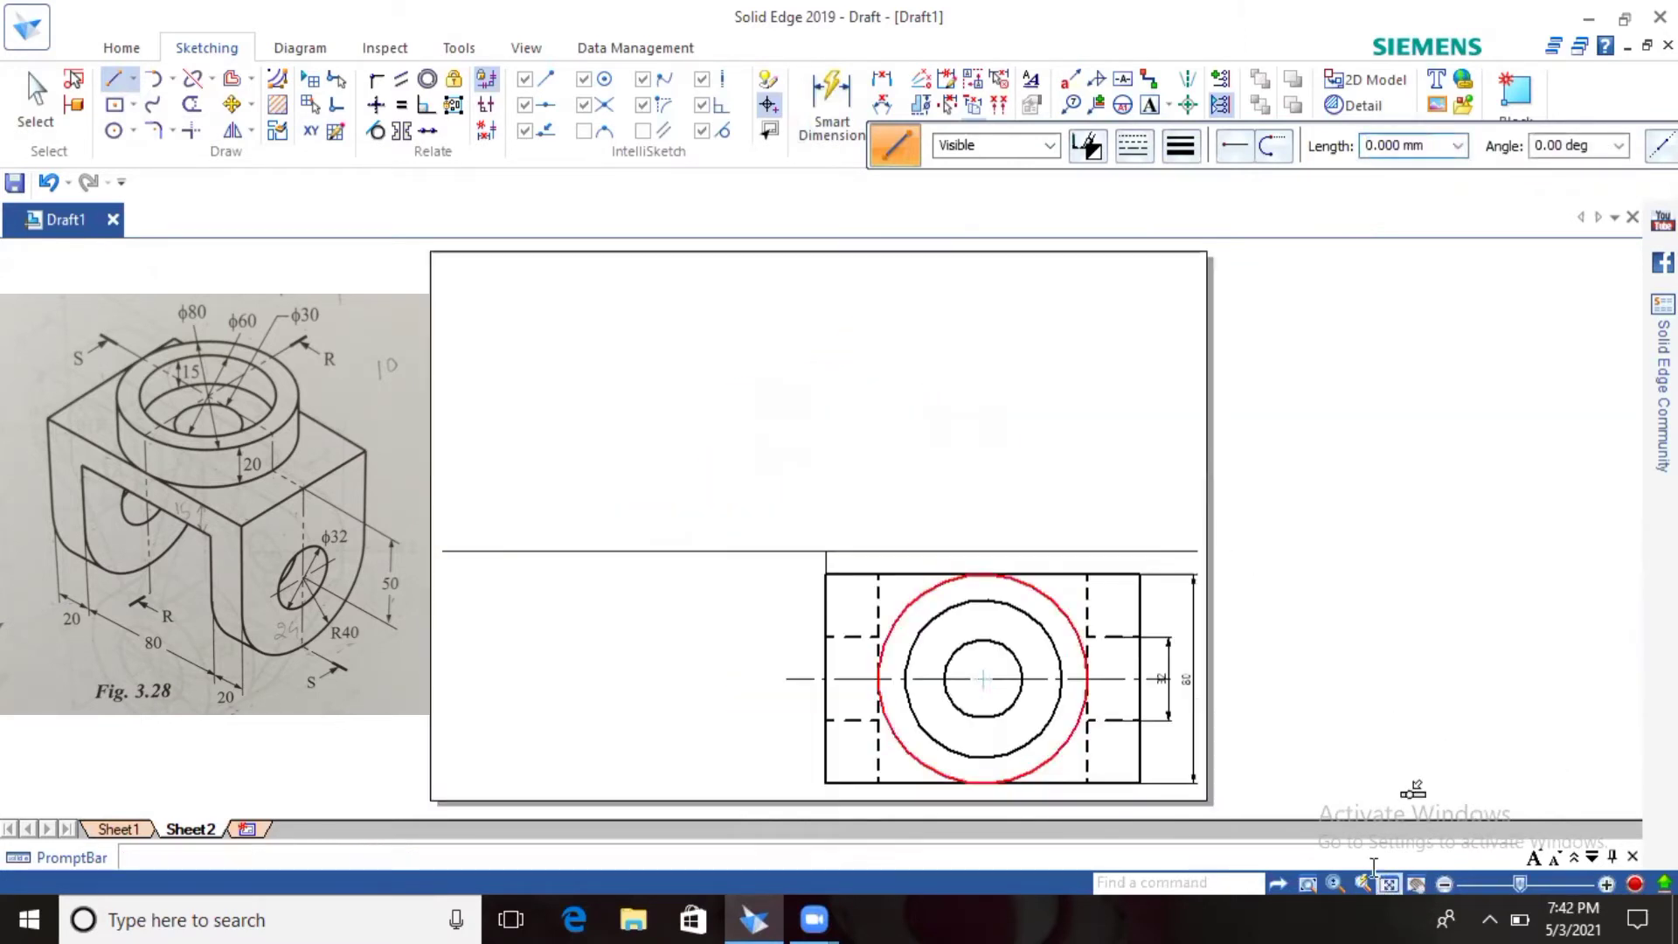
Step: Draw a thin vertical projection line about 9 mm long from the rectangle's upper-right corner up to the horizontal reference line
{"action": "left_click", "coordinate": [1140, 574]}
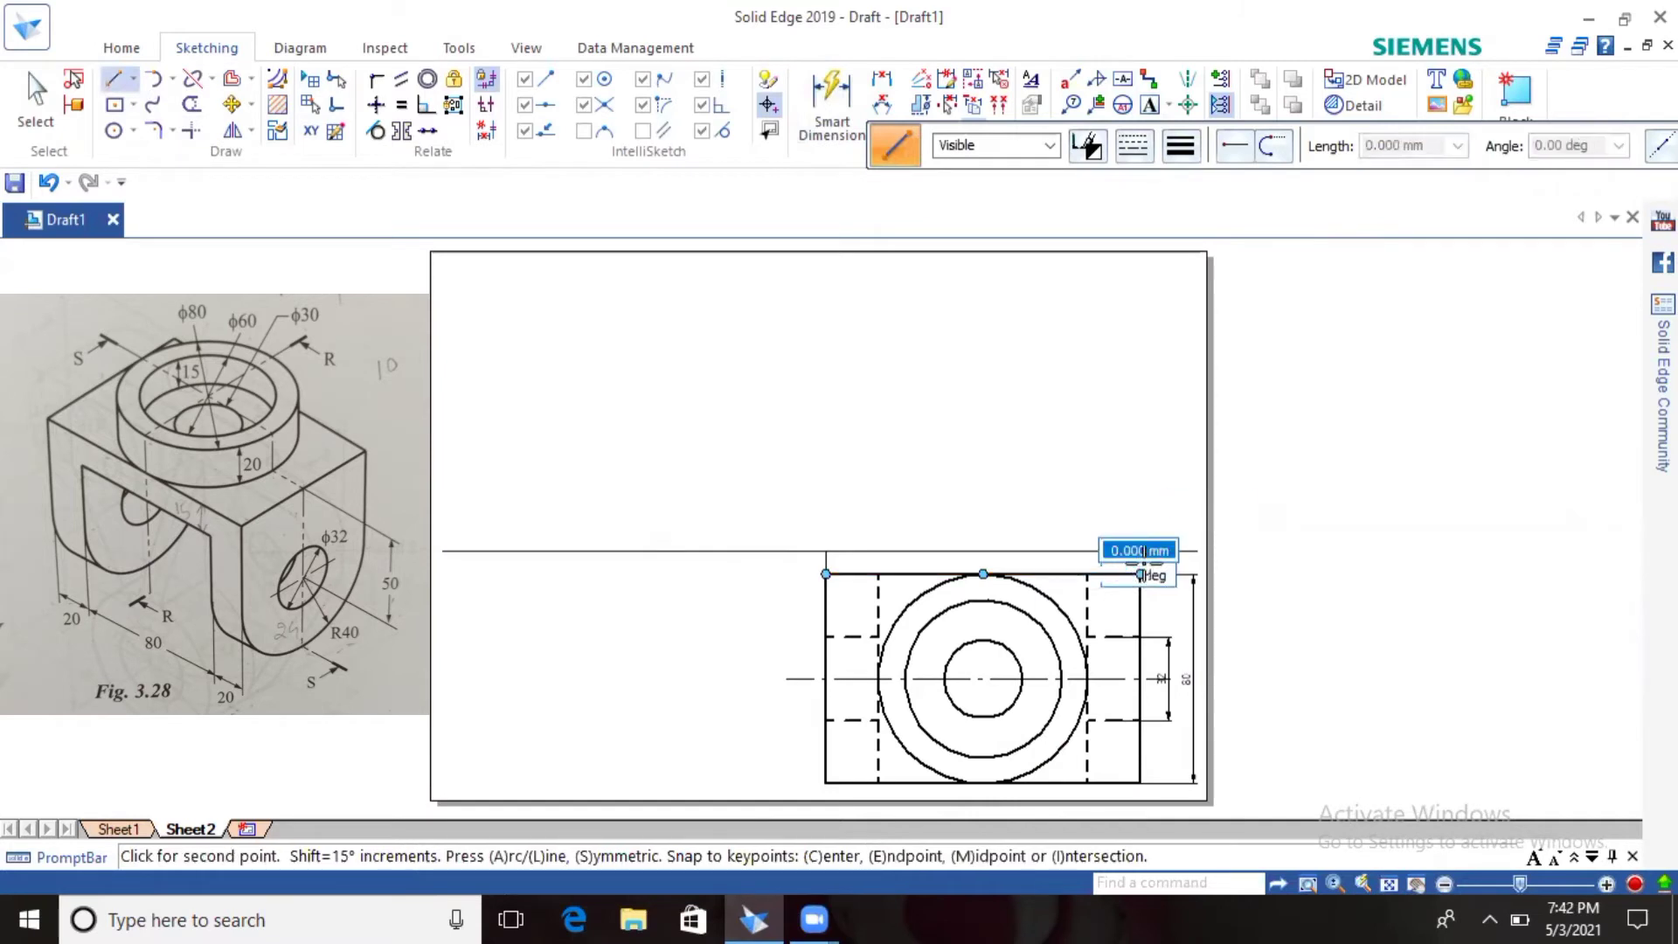
{"action": "scroll", "coordinate": [1144, 557], "scroll_direction": "up", "scroll_amount": 3}
{"action": "scroll", "coordinate": [1144, 556], "scroll_direction": "up", "scroll_amount": 1}
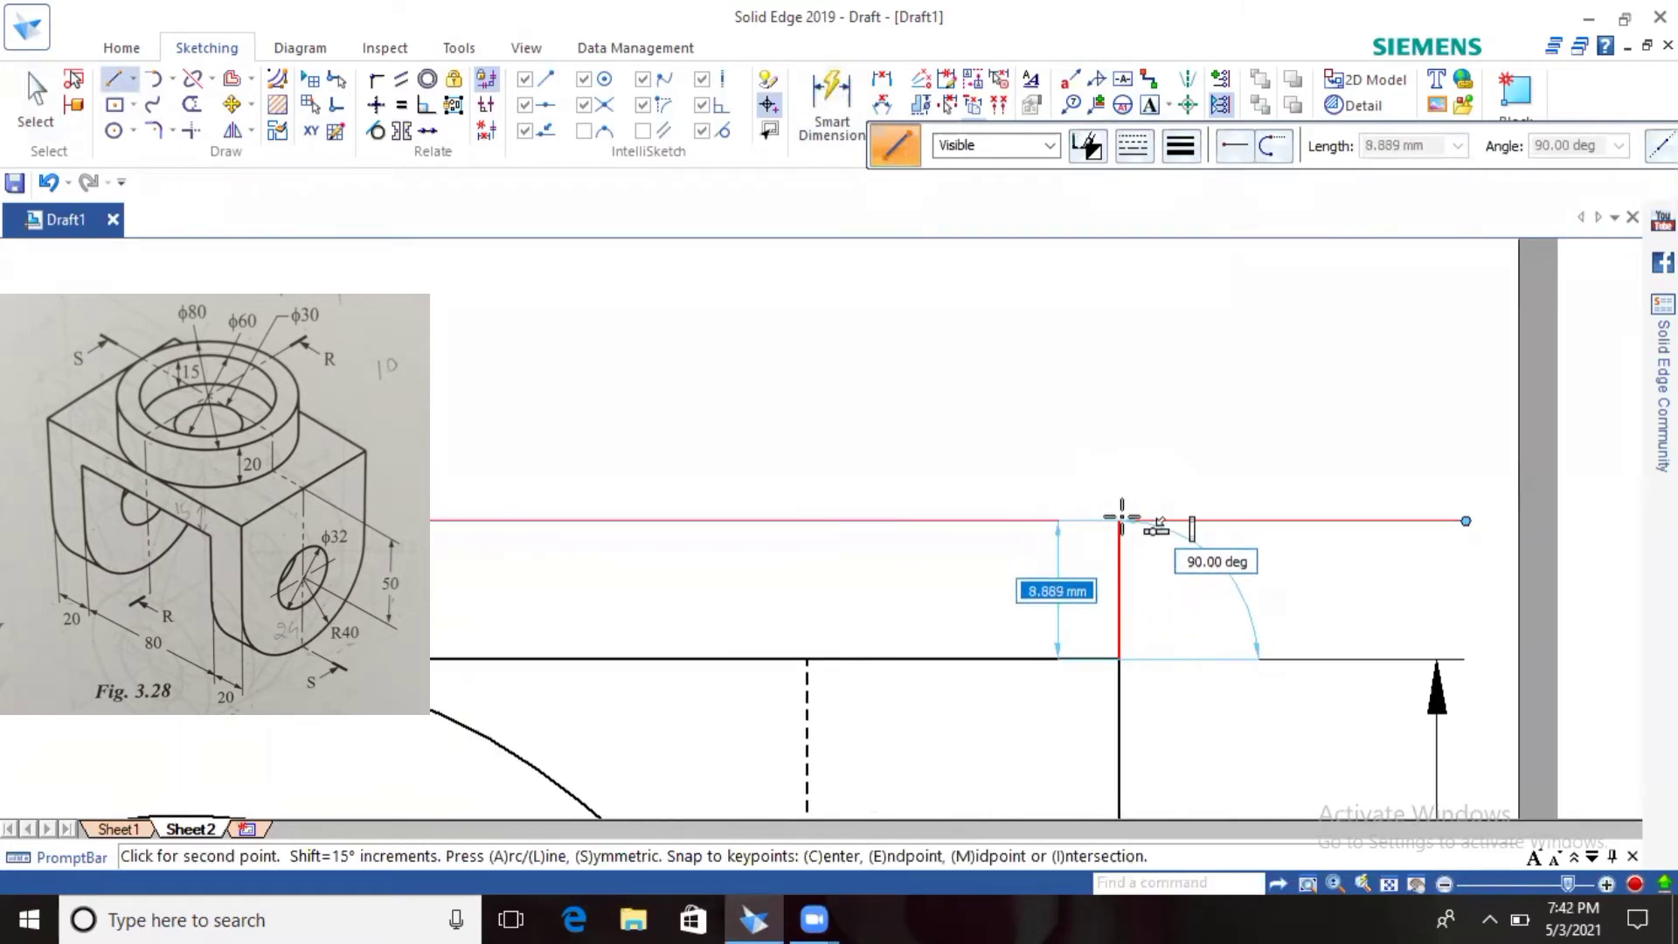
{"action": "left_click", "coordinate": [1120, 520]}
{"action": "key", "text": "Escape"}
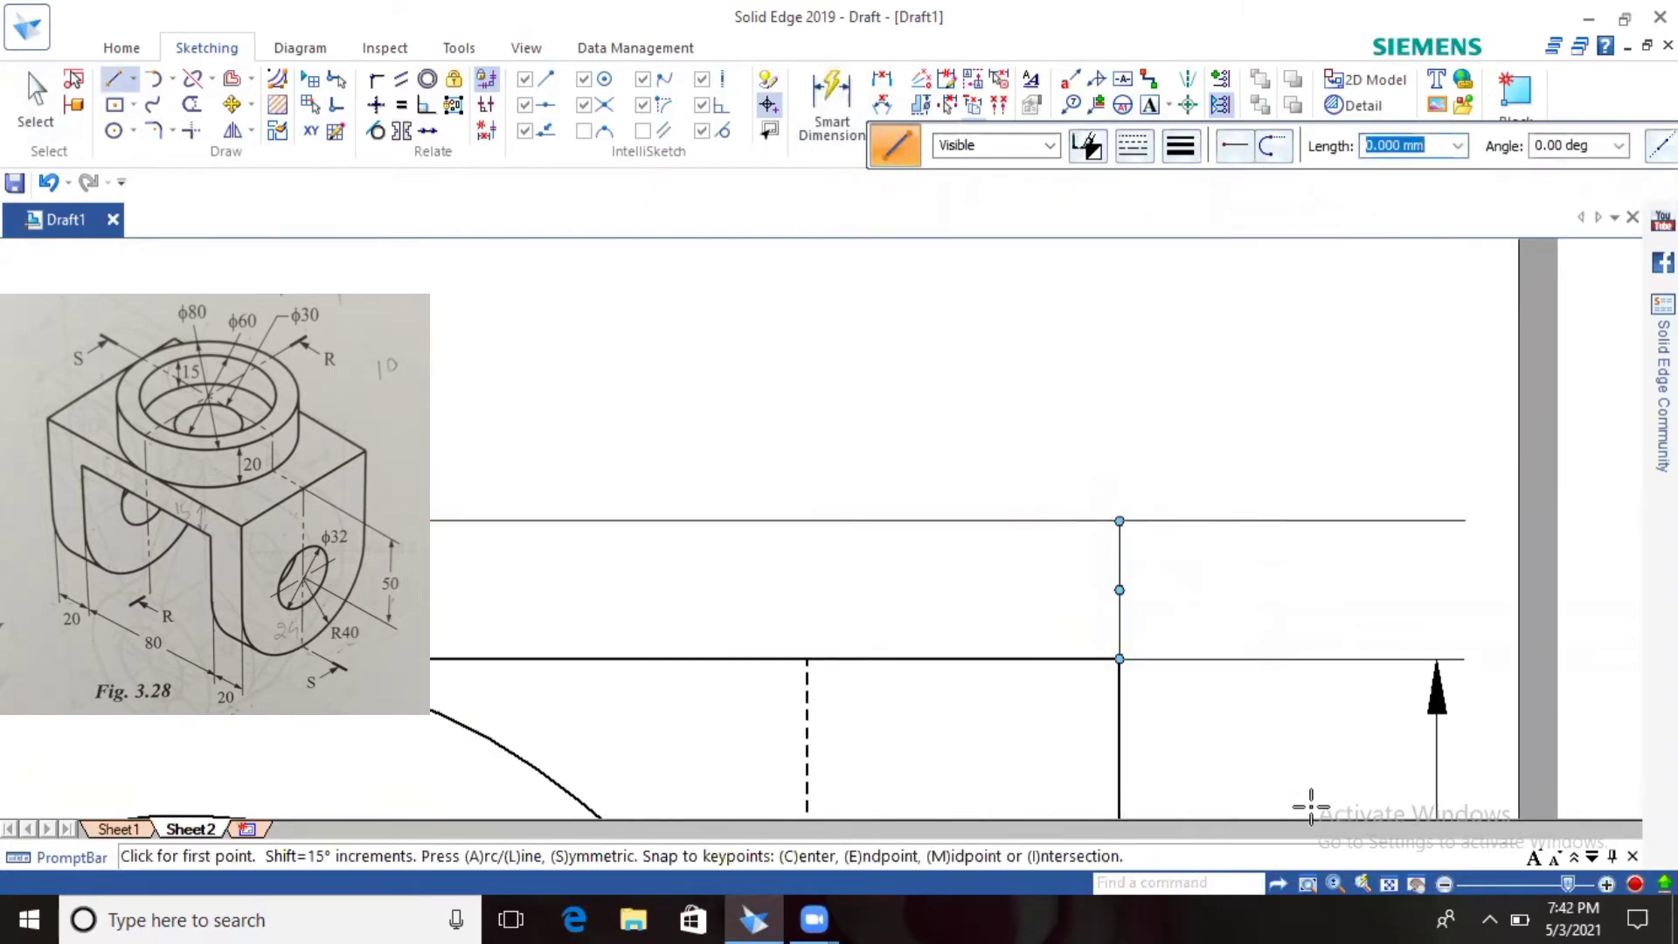
{"action": "left_click", "coordinate": [1390, 883]}
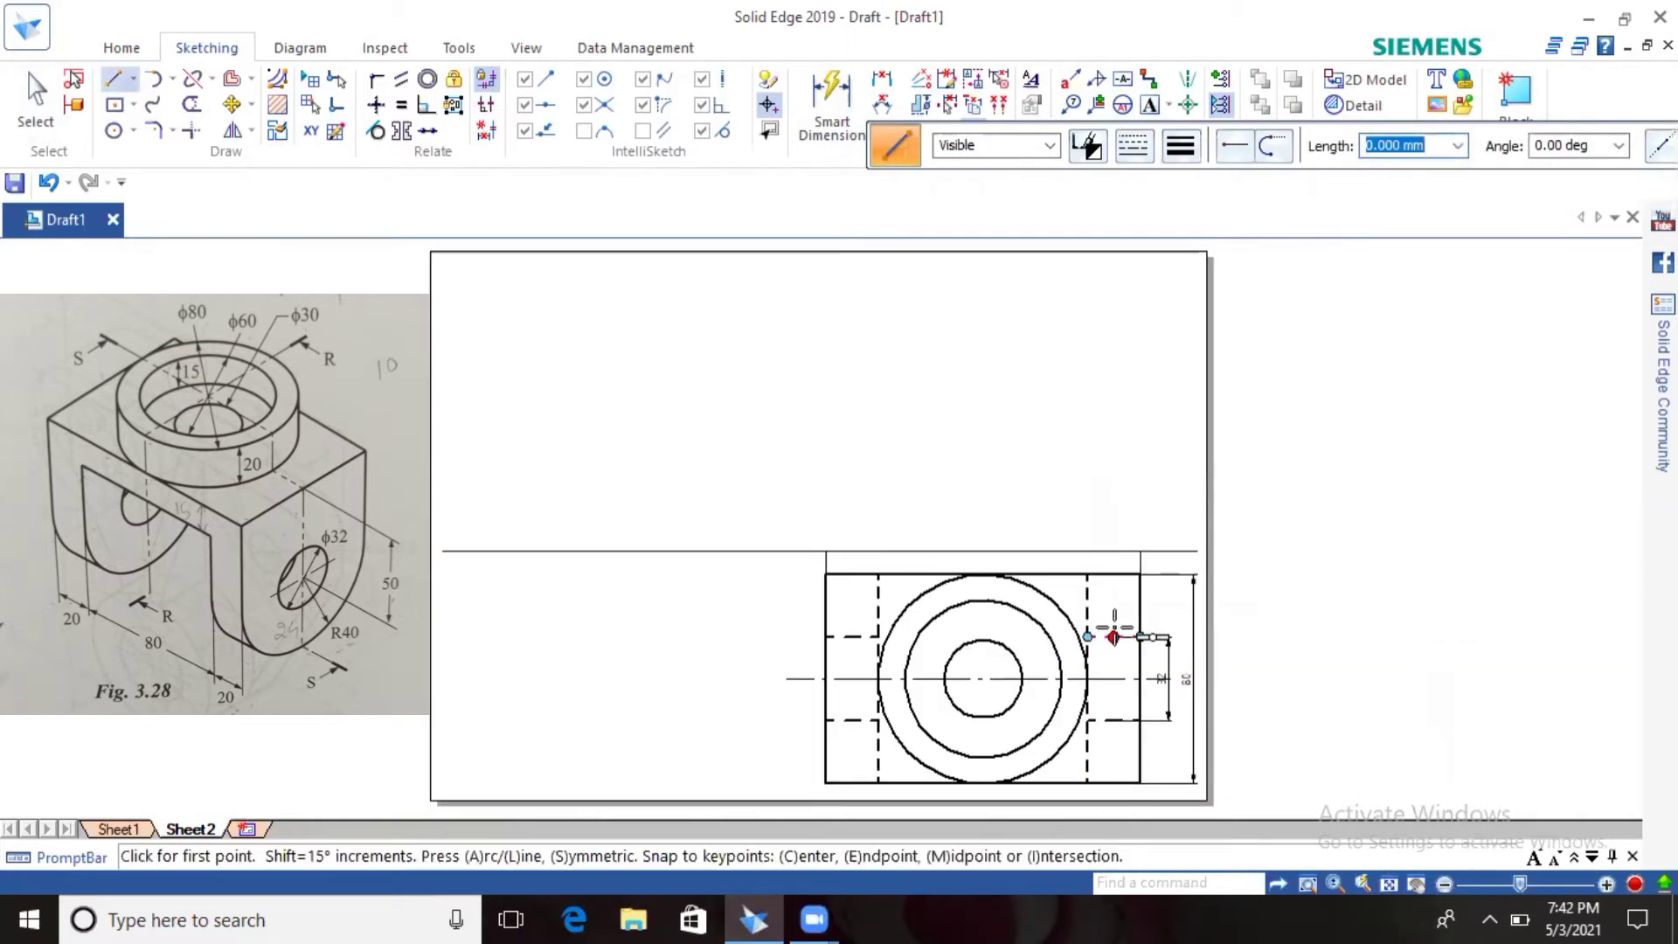
Step: With a 0.50 mm line width, draw the front view's outer side upward from the right projection line's upper end as 40 mm and 50 mm segments
{"action": "left_click", "coordinate": [118, 81]}
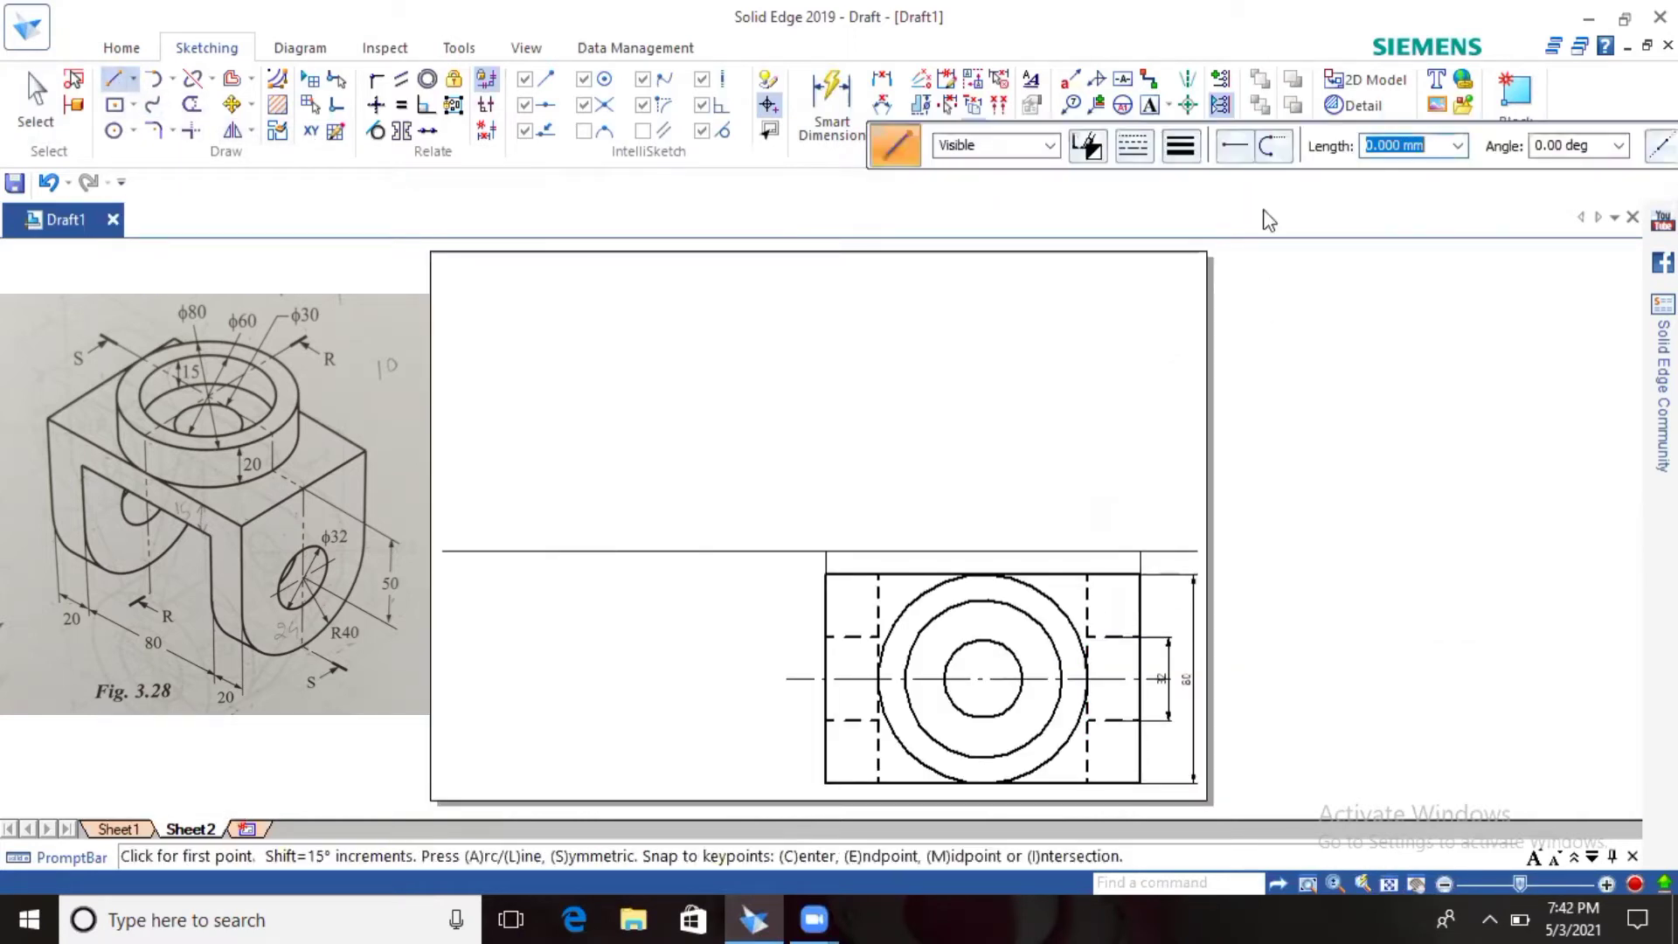
{"action": "left_click", "coordinate": [1180, 146]}
{"action": "left_click", "coordinate": [1199, 241]}
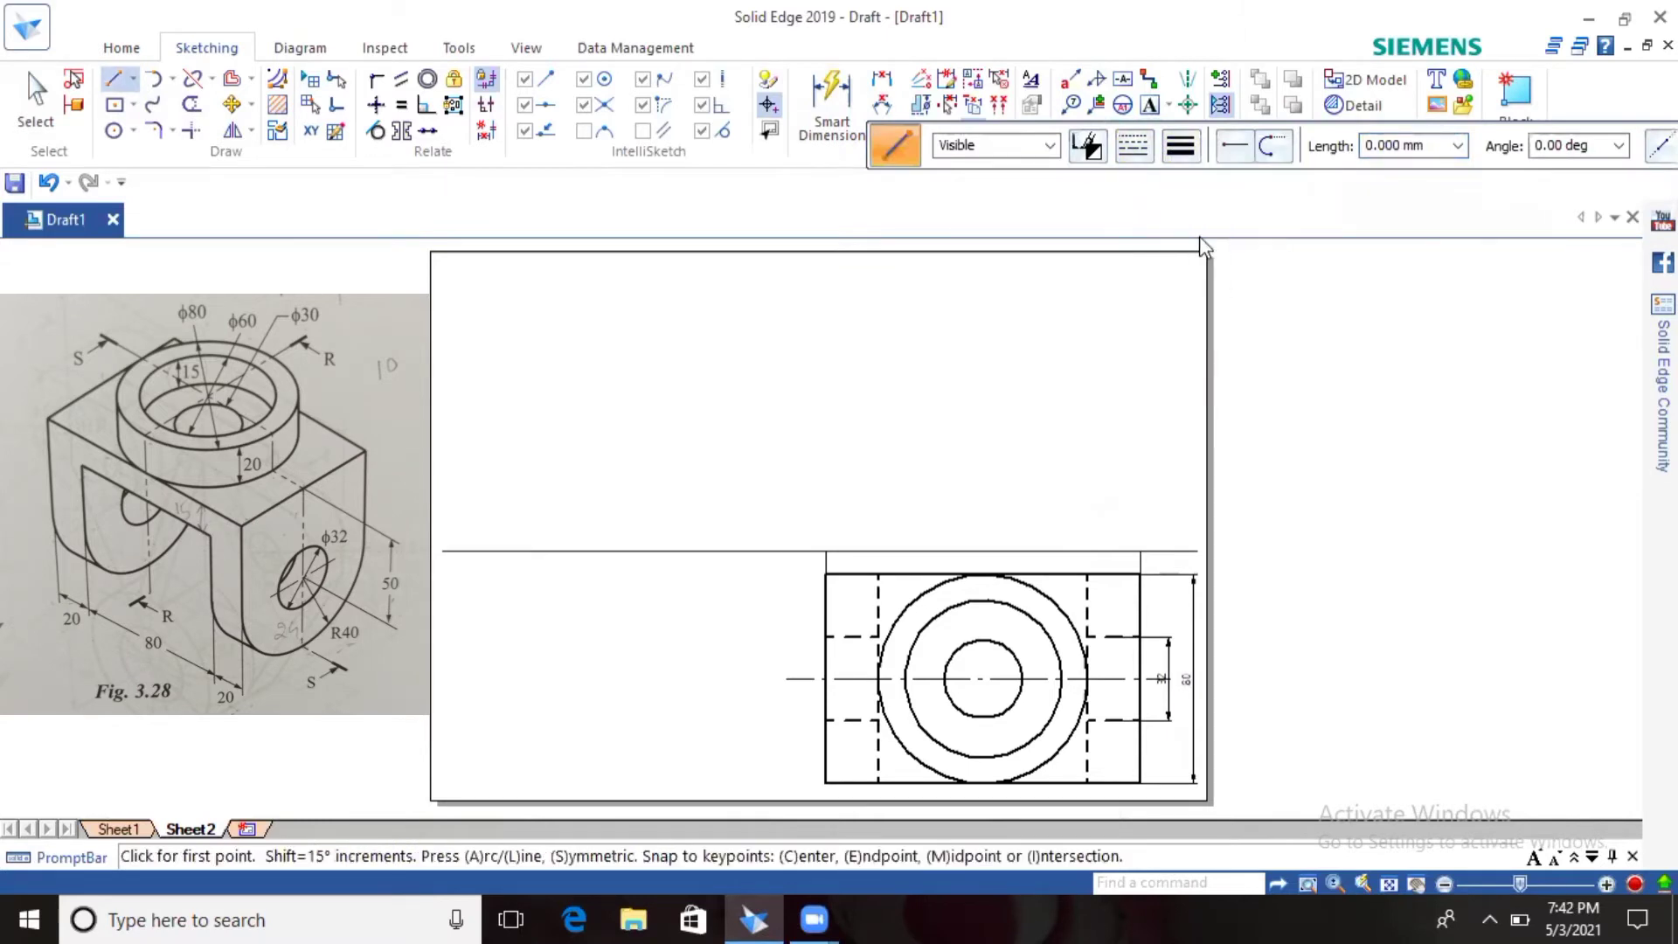
{"action": "left_click", "coordinate": [1139, 551]}
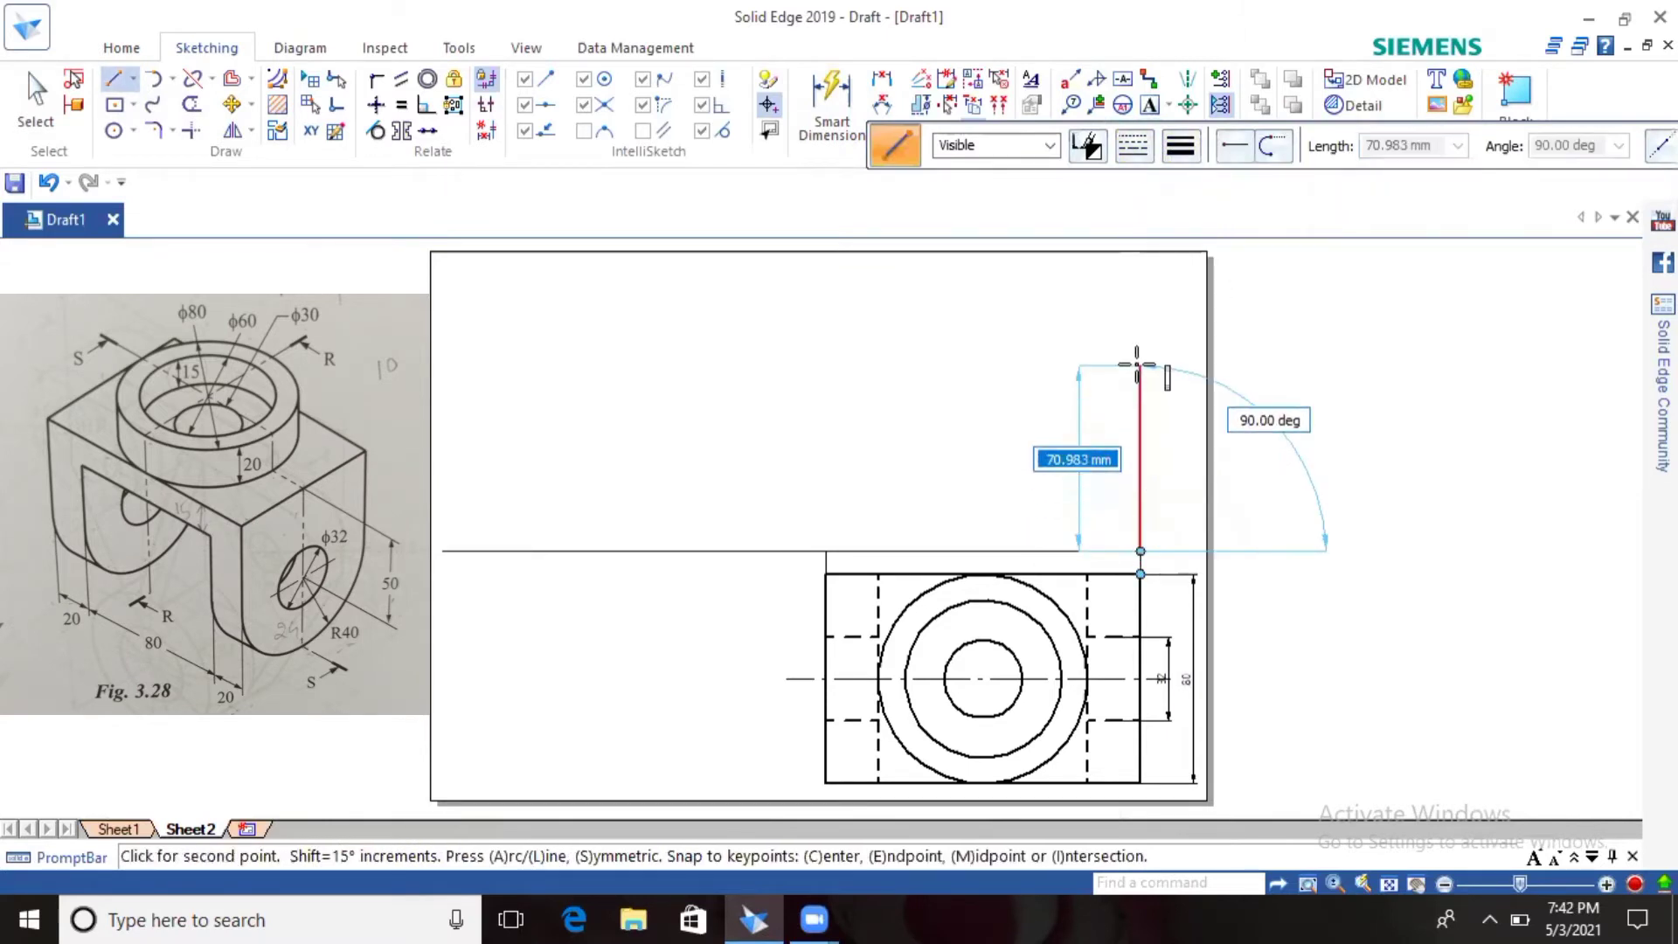
{"action": "type", "text": "4"}
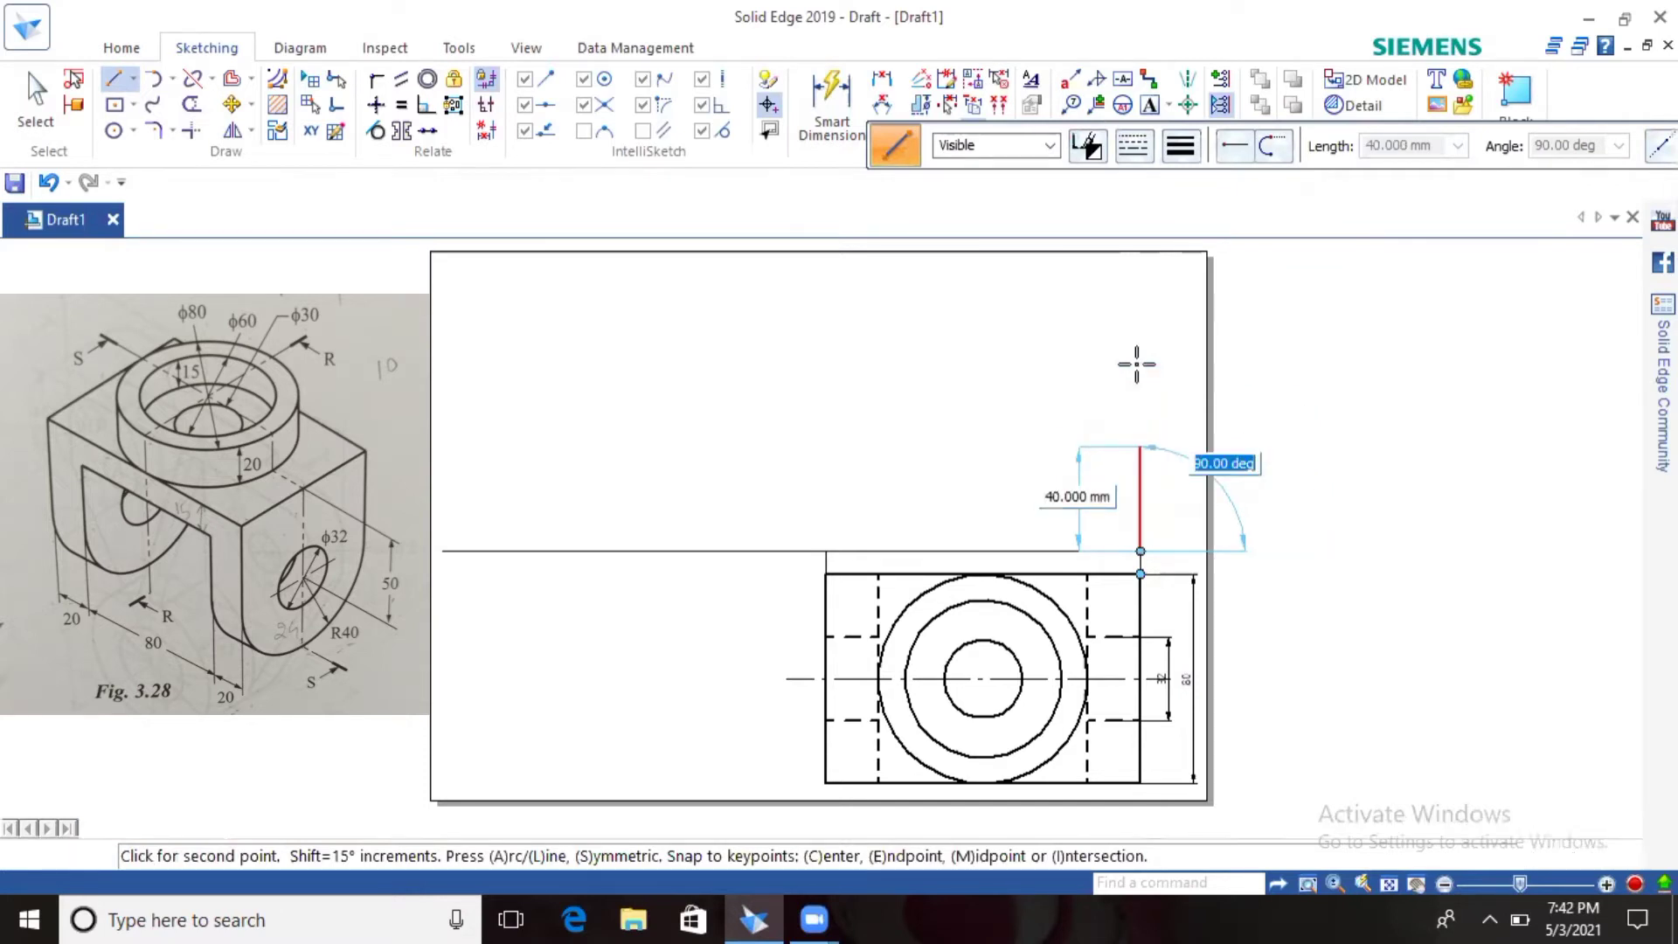
{"action": "left_click", "coordinate": [1137, 363]}
{"action": "type", "text": "50"}
{"action": "key", "text": "Return"}
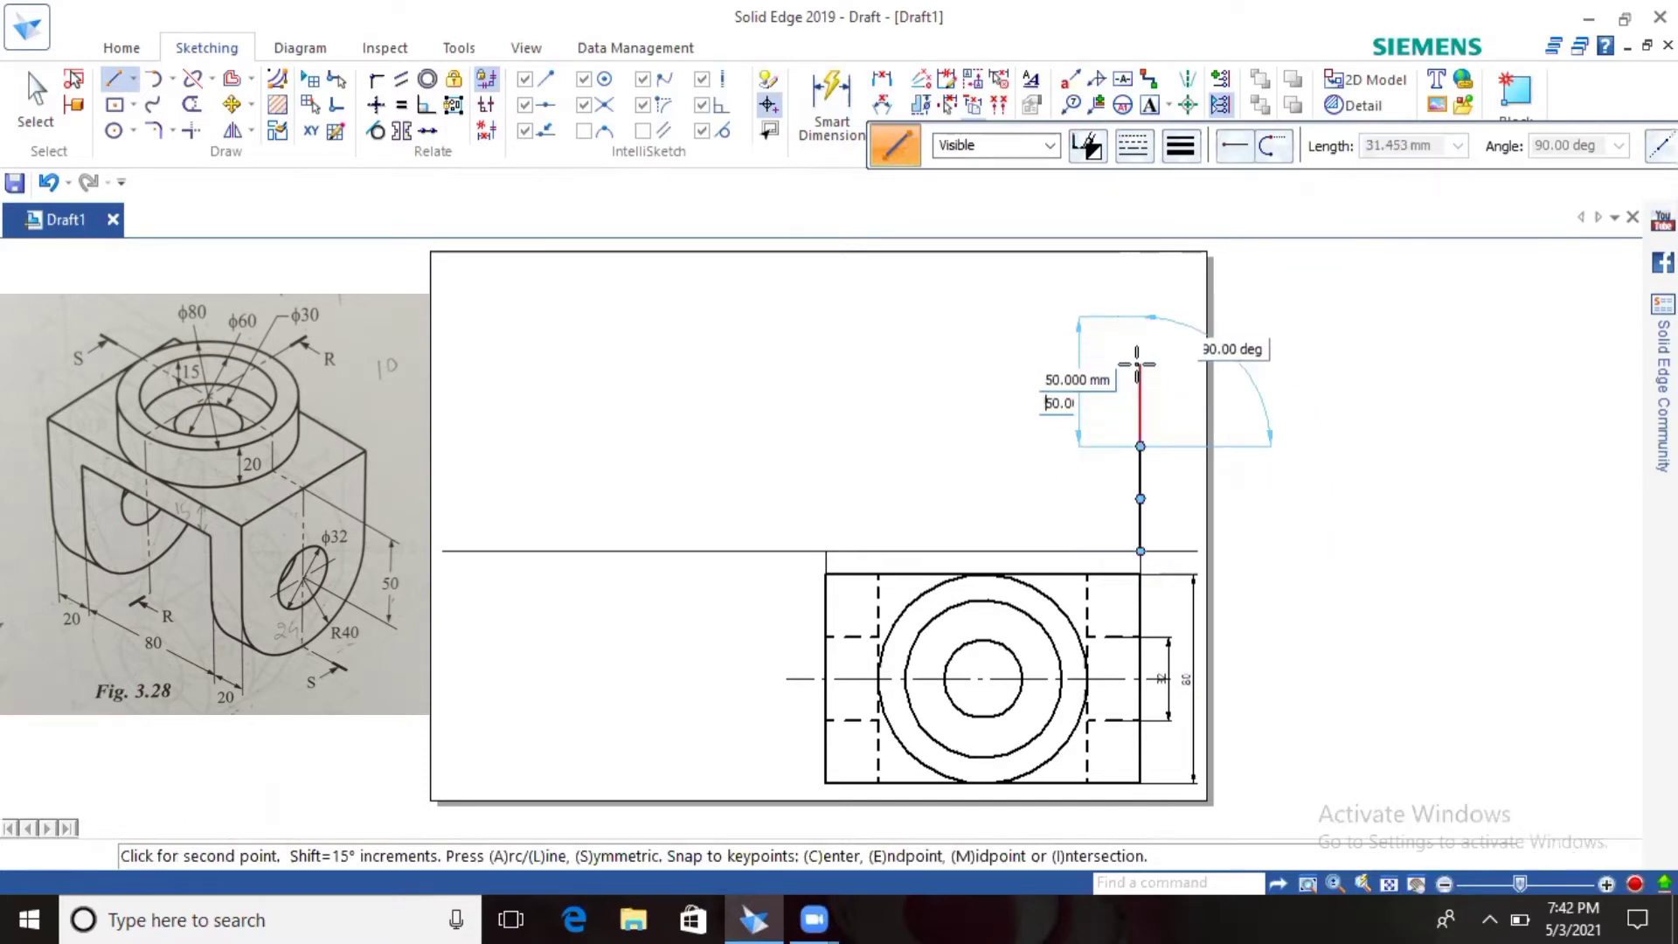
{"action": "left_click", "coordinate": [1137, 363]}
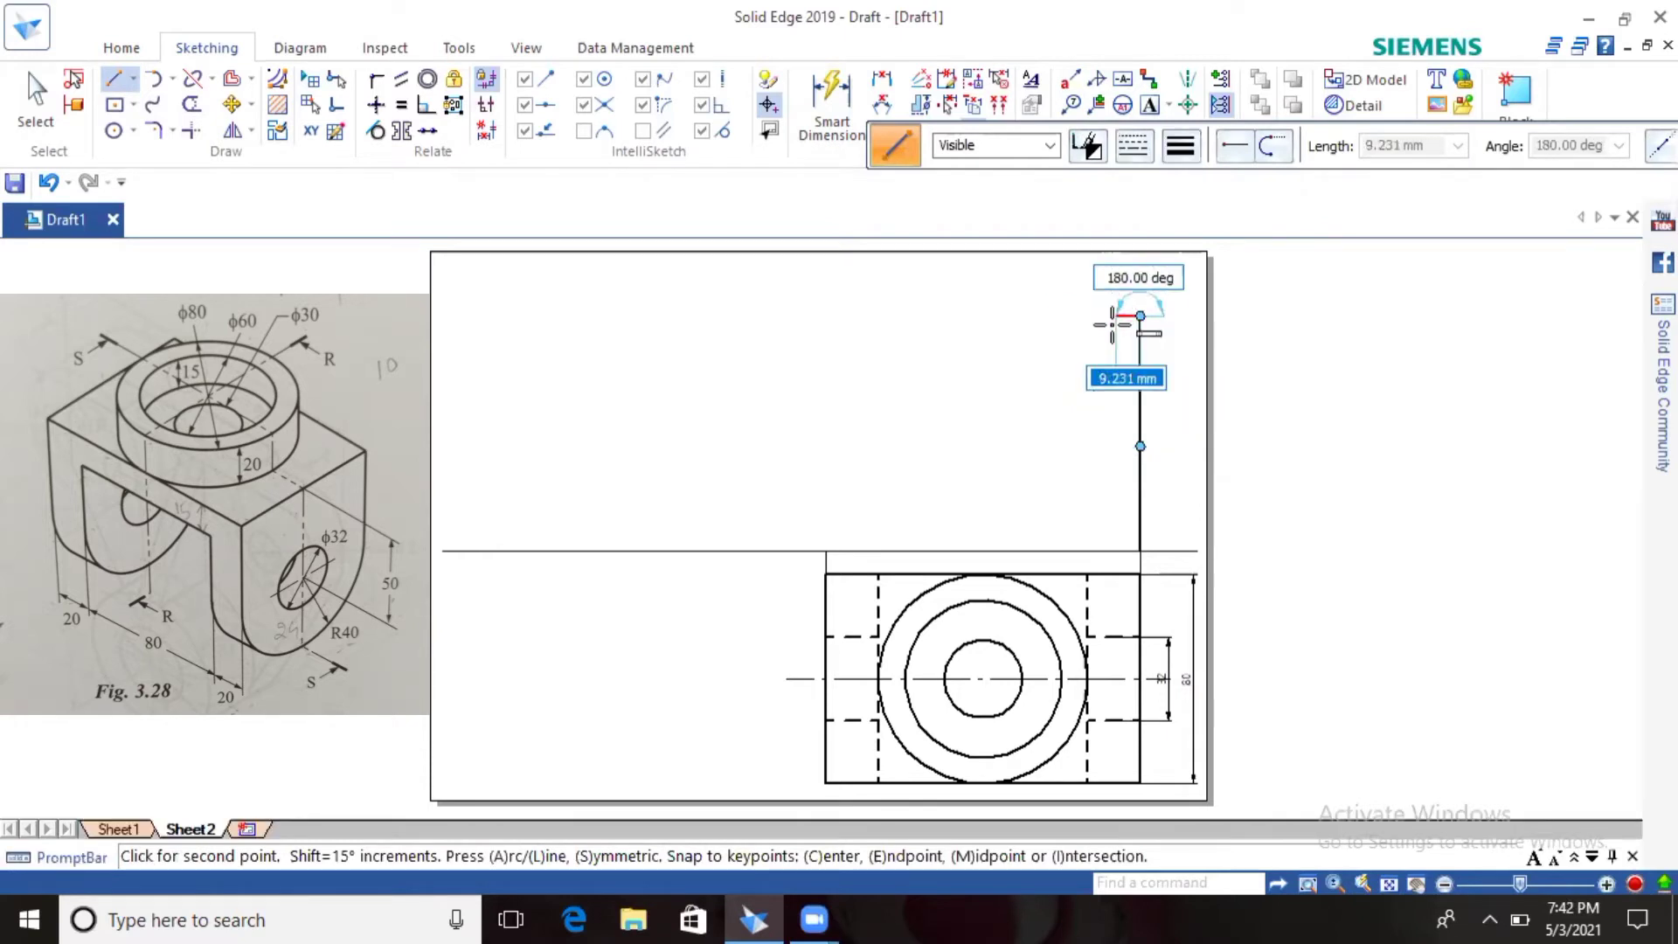
Step: Continue the outline from the outer side's upper end with a 20 mm horizontal line inward and a 20 mm vertical line up
{"action": "type", "text": "2"}
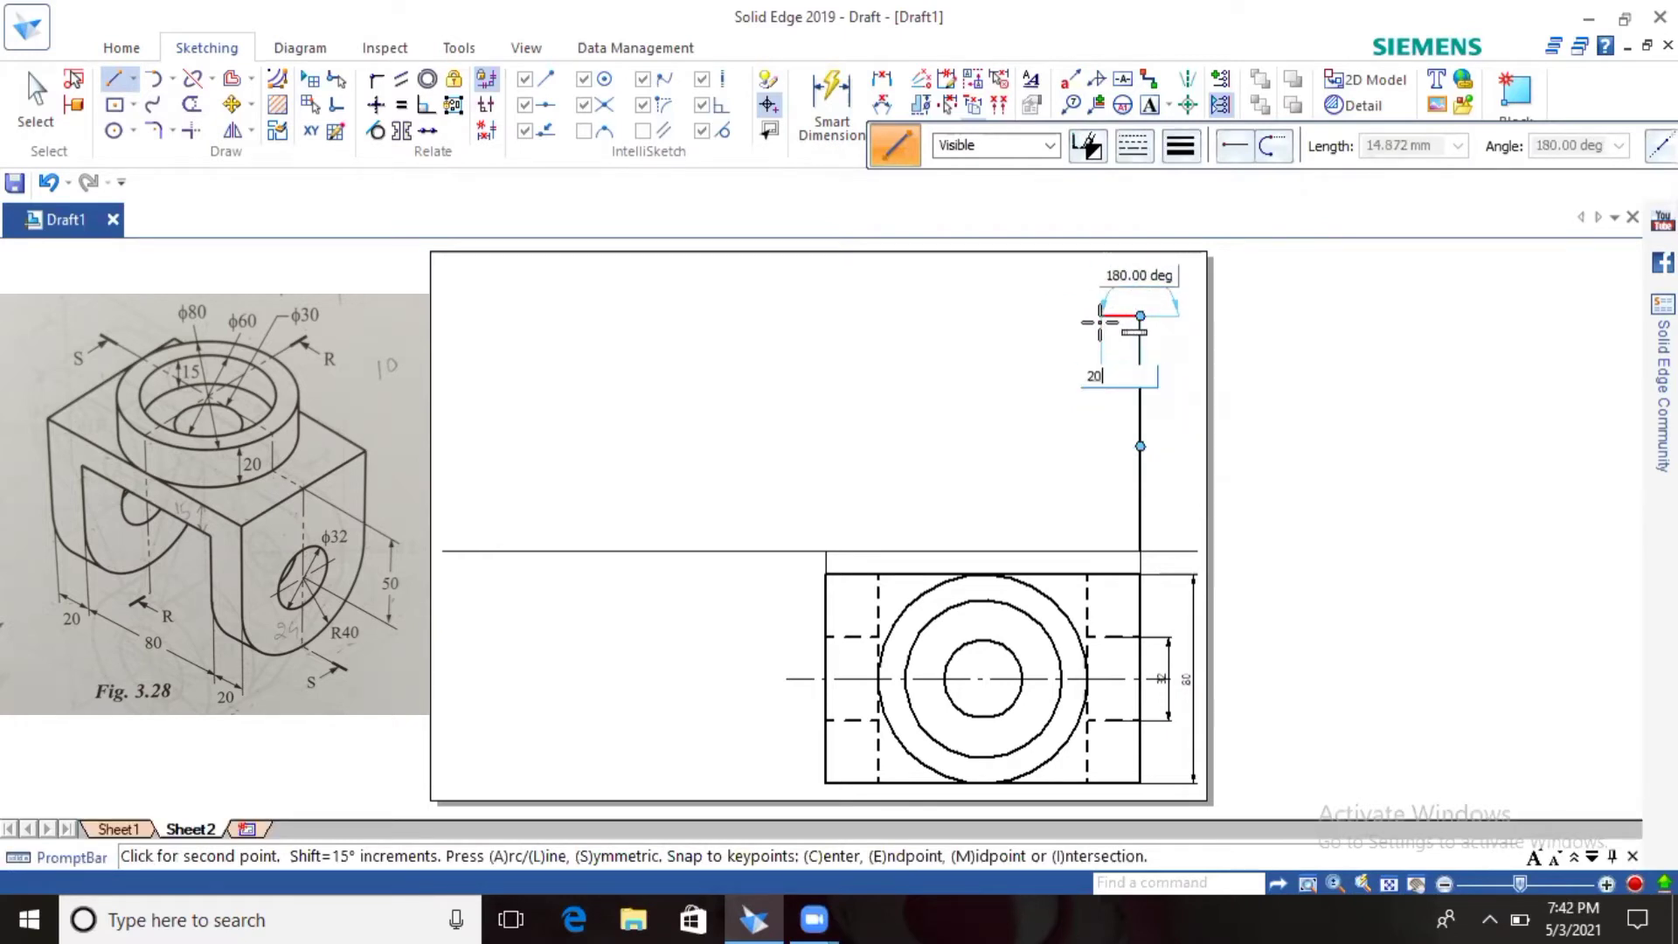
{"action": "type", "text": "0"}
{"action": "key", "text": "Return"}
{"action": "left_click", "coordinate": [1099, 318]}
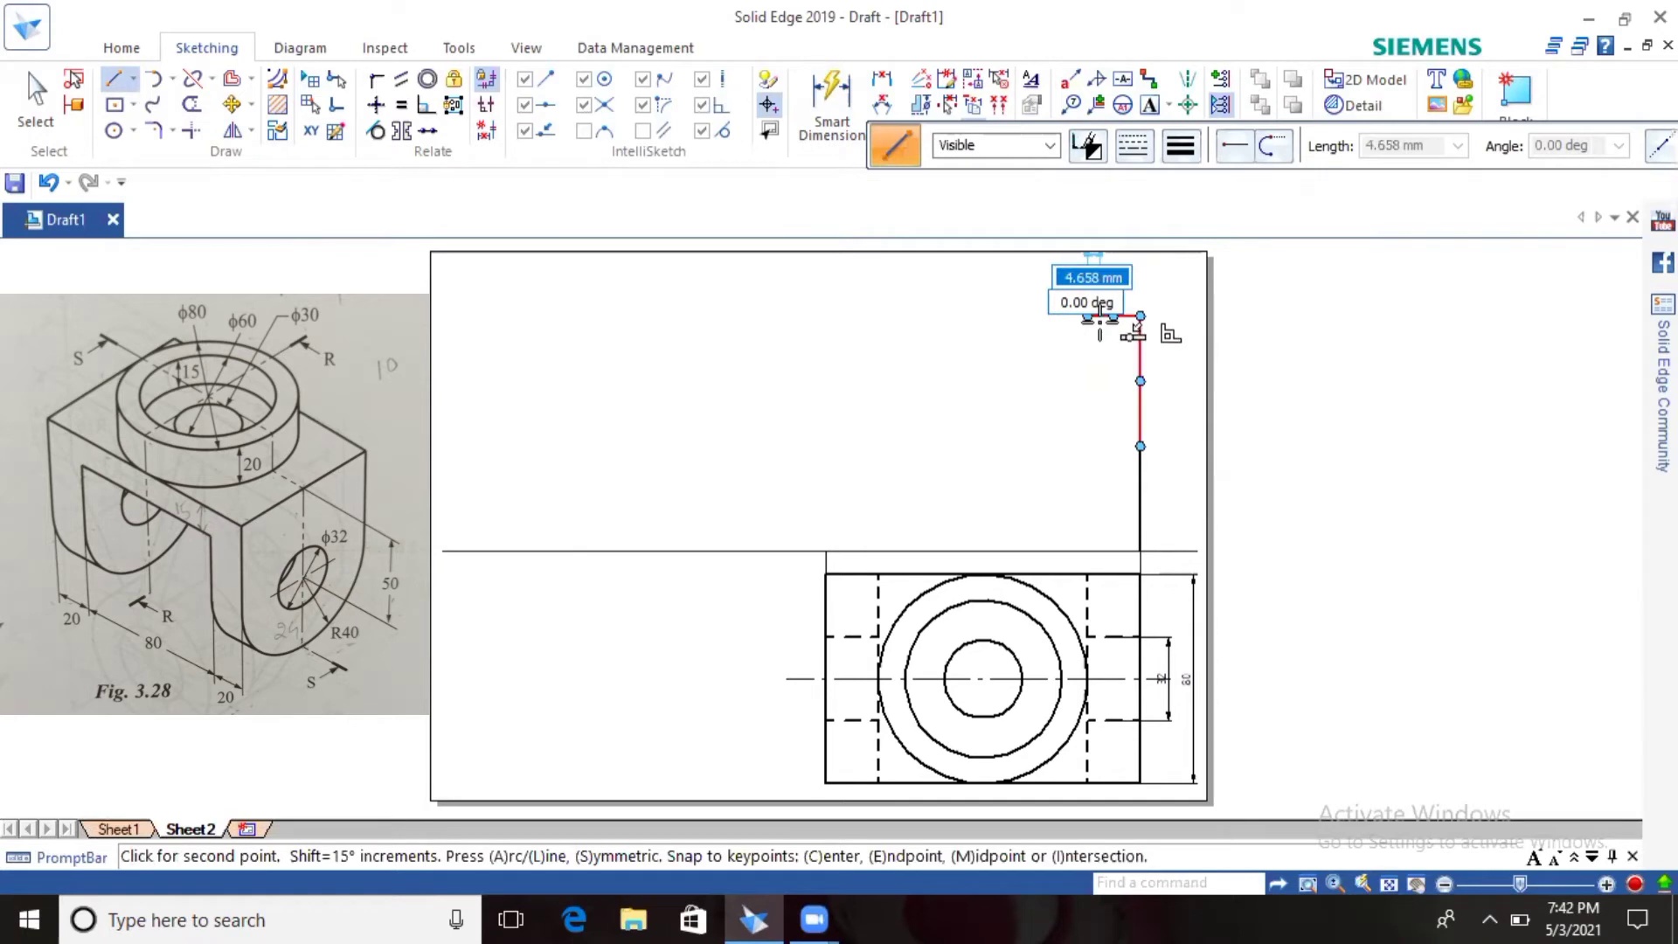
{"action": "left_click", "coordinate": [1089, 265]}
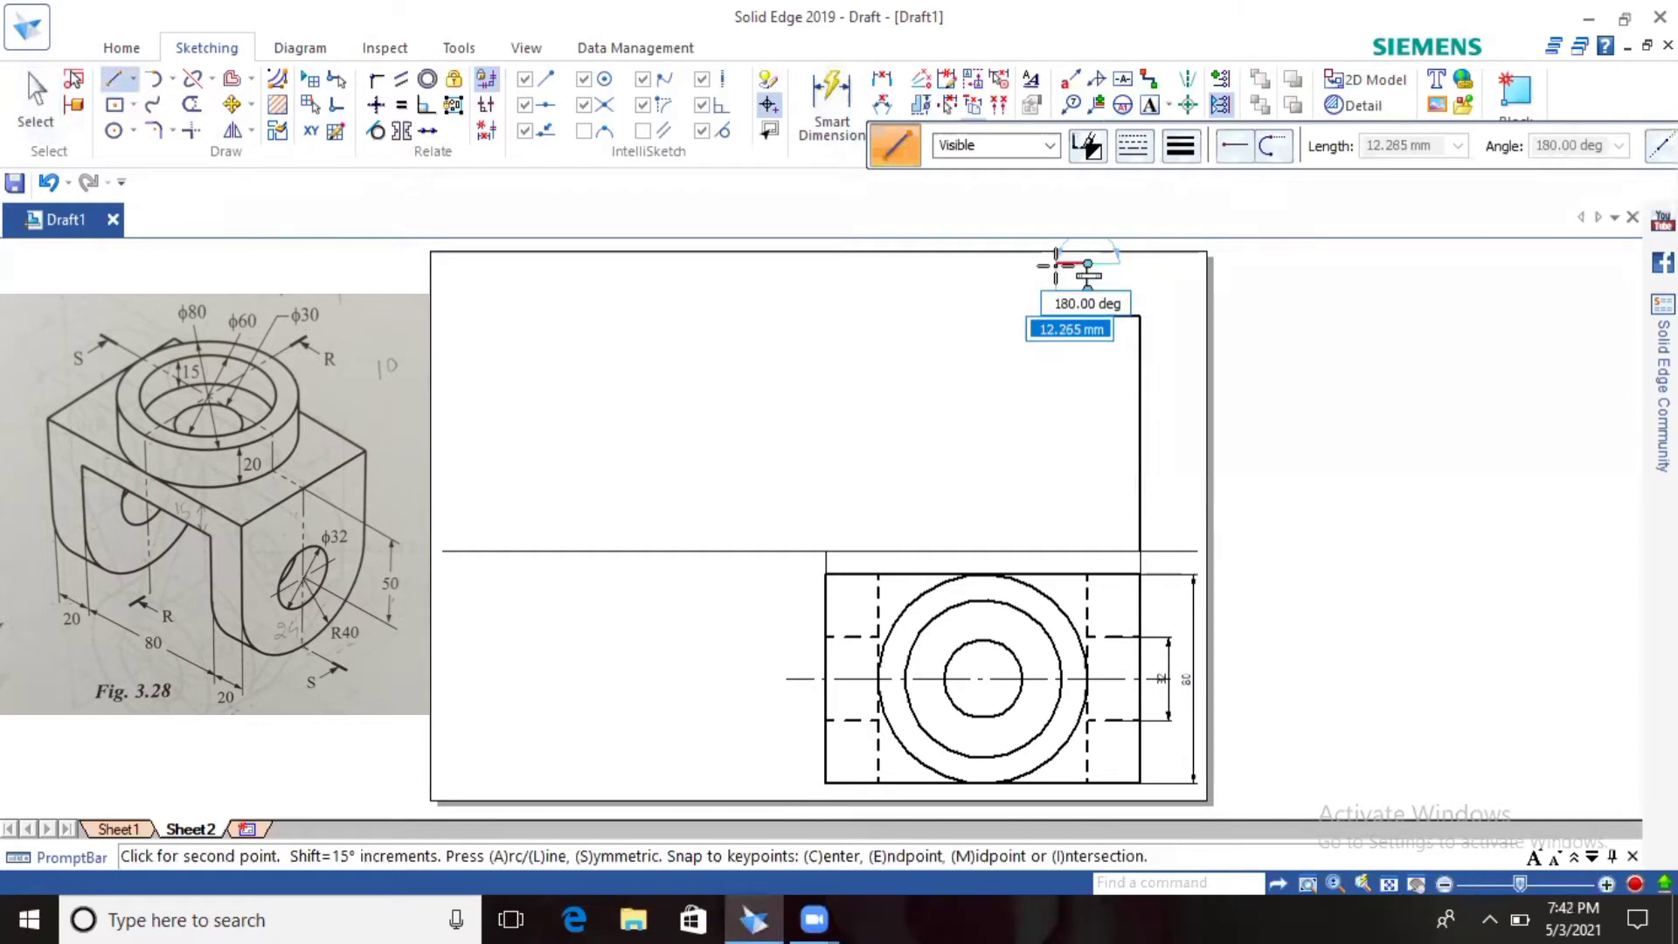
Step: Draw the boss wall's 10 mm top edge inward, followed by its 20 mm inner side going down
{"action": "type", "text": "10"}
{"action": "key", "text": "Return"}
{"action": "left_click", "coordinate": [1088, 274]}
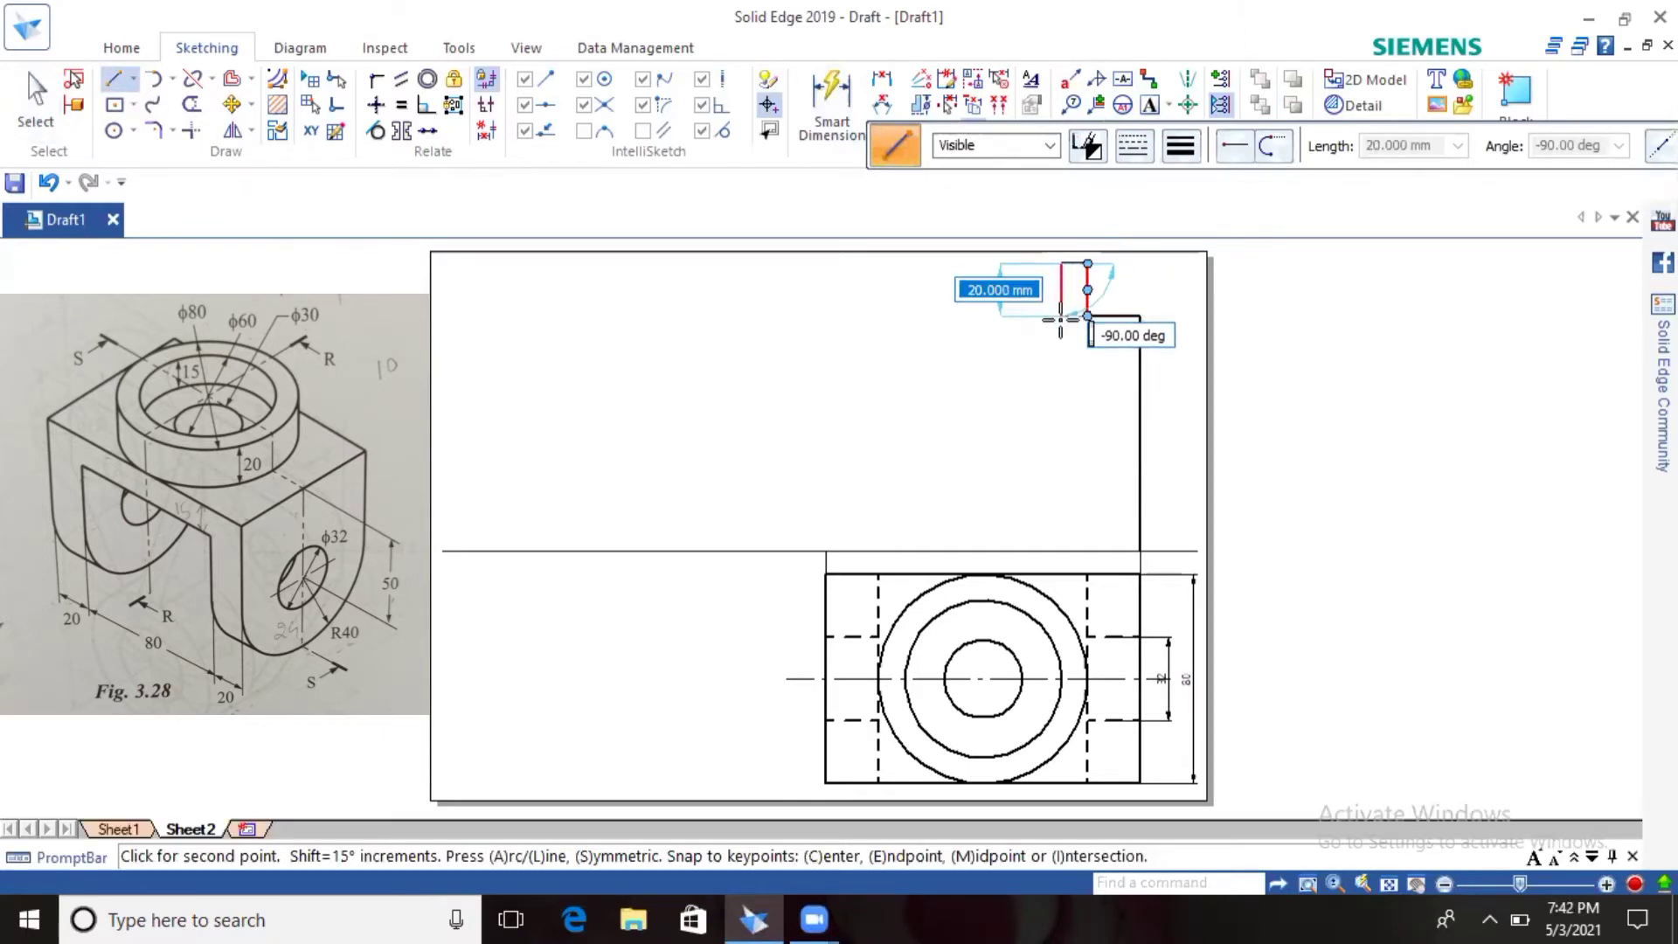
{"action": "type", "text": "20"}
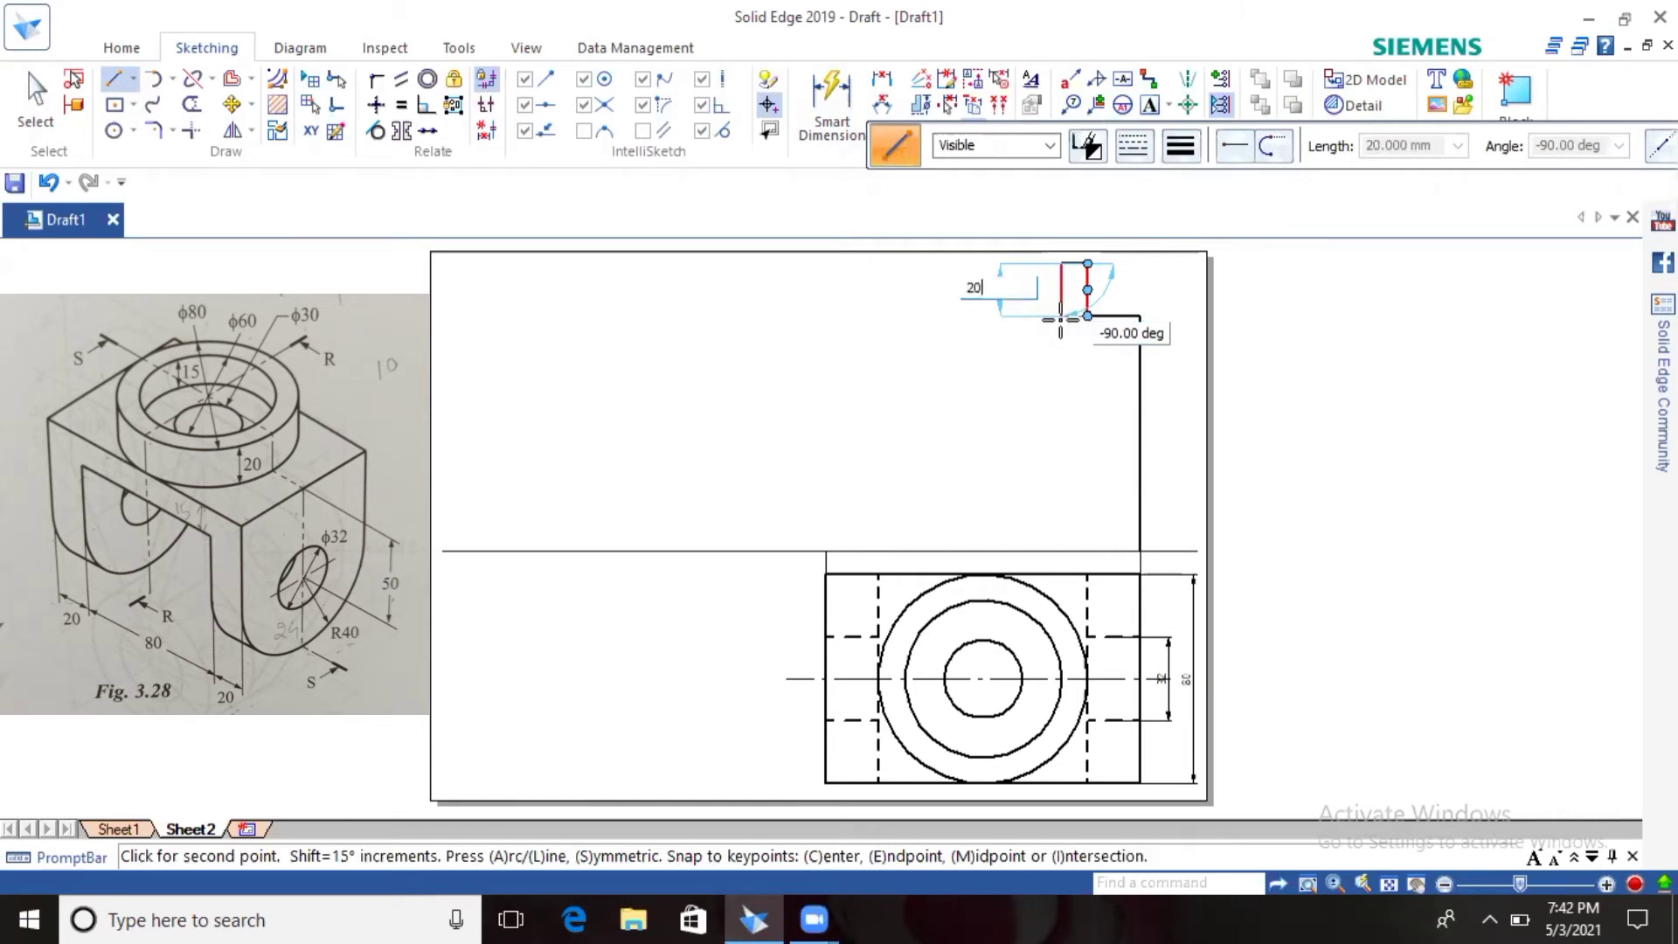
{"action": "key", "text": "Return"}
{"action": "left_click", "coordinate": [1060, 319]}
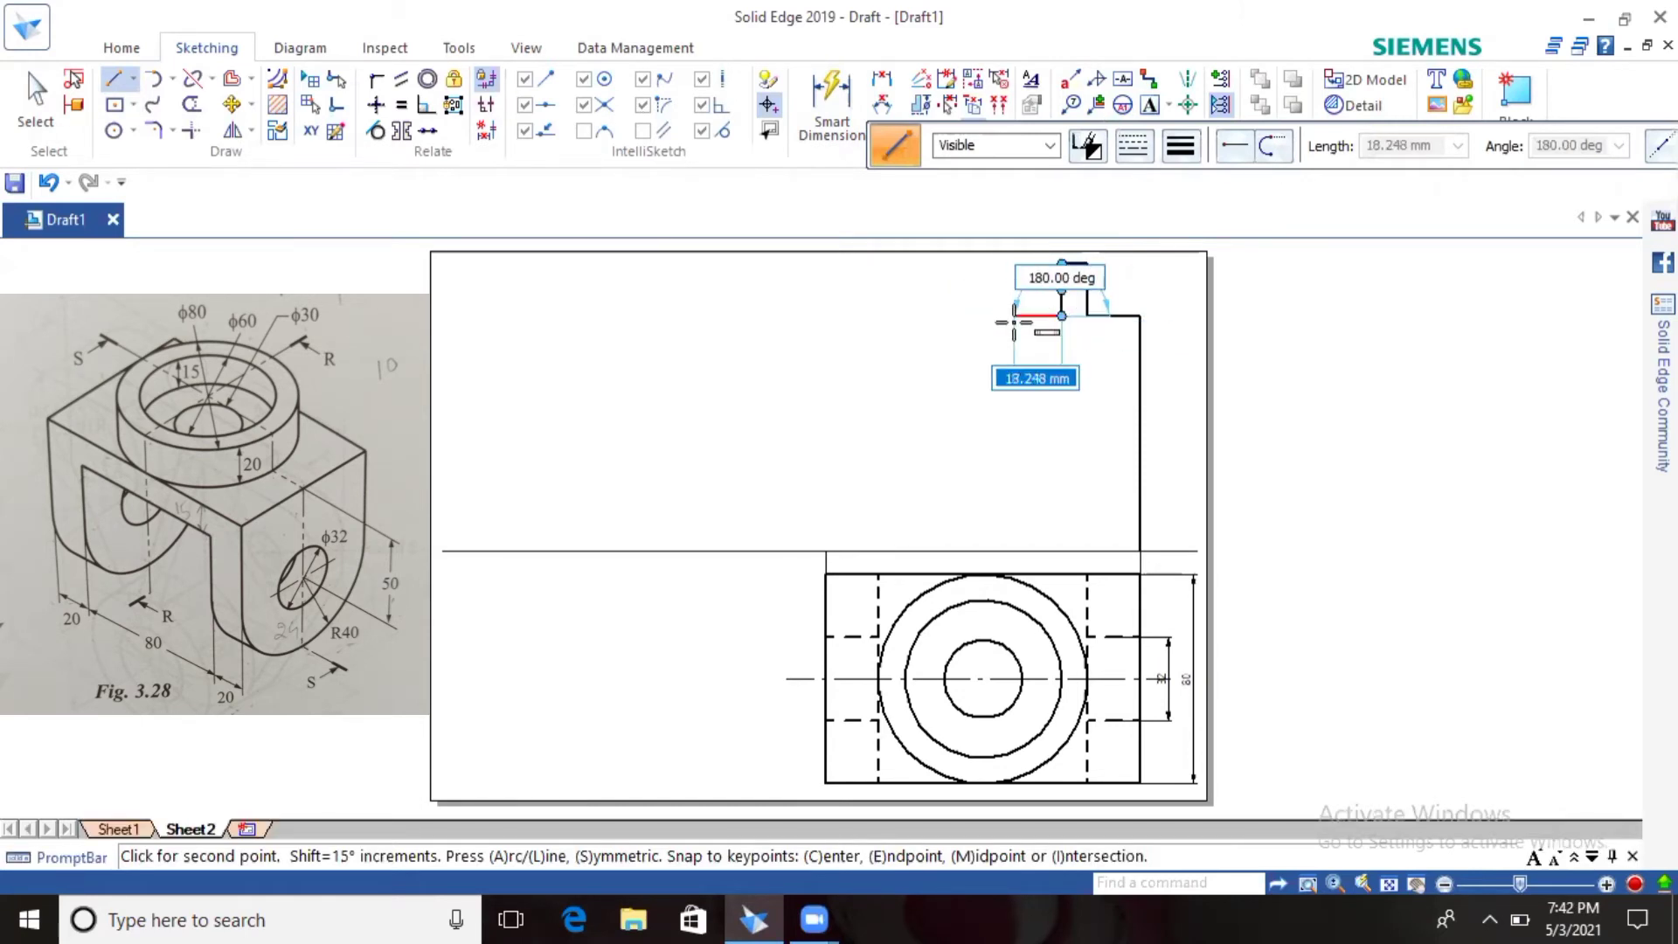
Step: Draw the recess floor 15 mm inward and the hole edge 15 mm down, ending the line chain there
{"action": "type", "text": "15"}
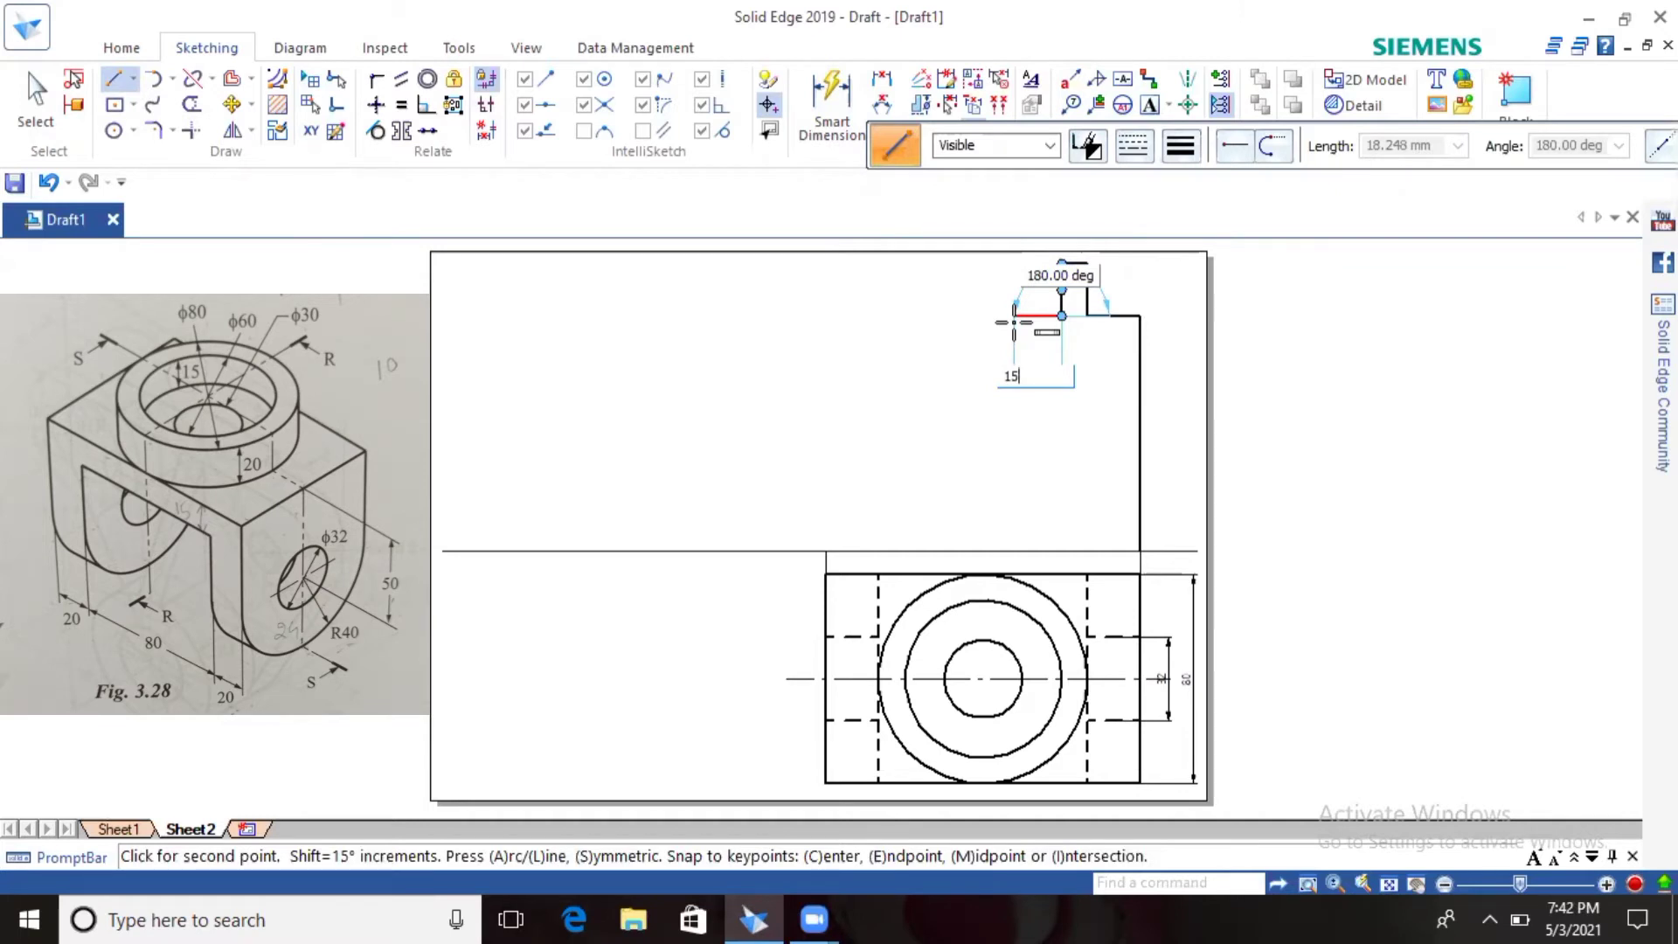
{"action": "key", "text": "Return"}
{"action": "left_click", "coordinate": [1014, 321]}
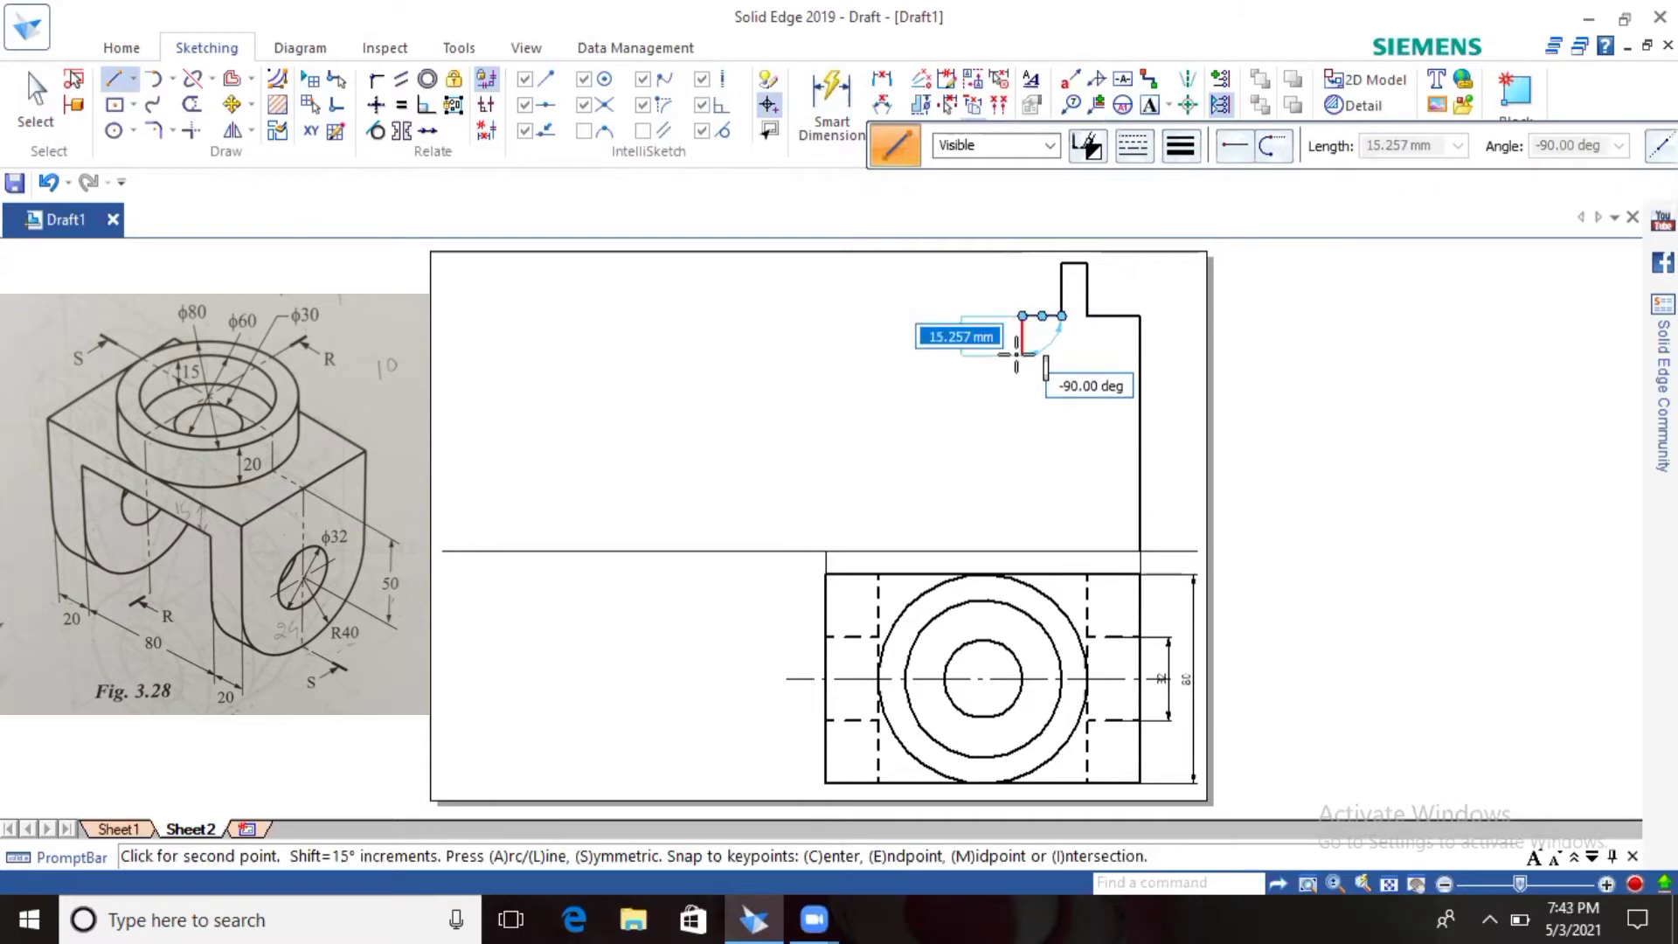
{"action": "type", "text": "15"}
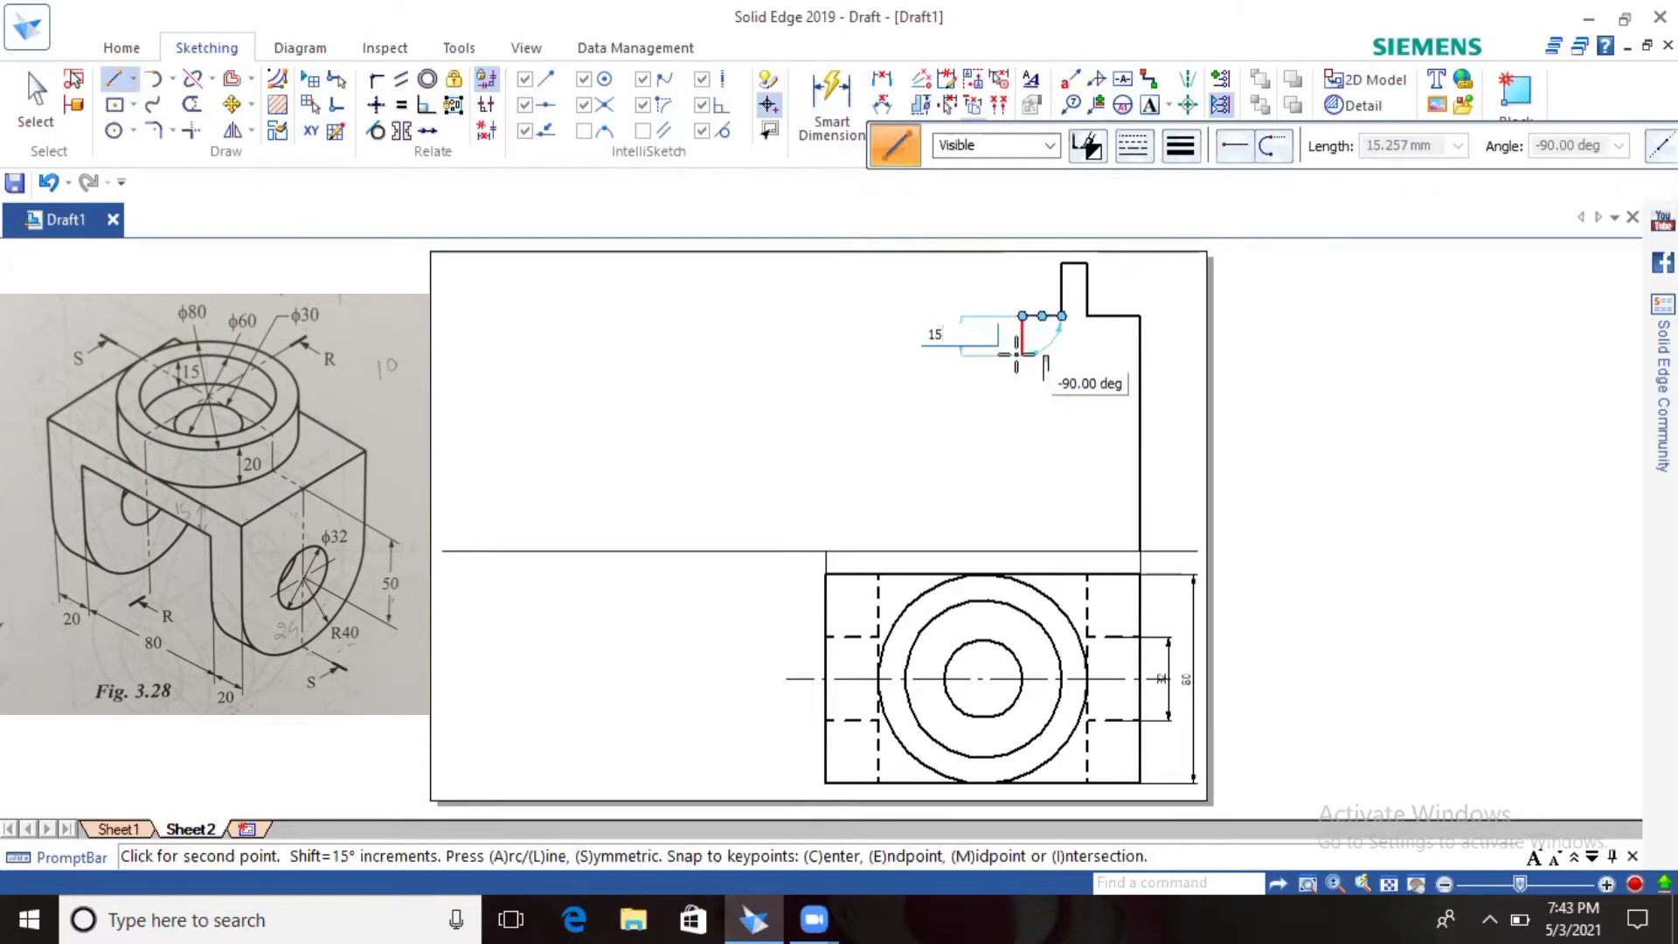
{"action": "key", "text": "Return"}
{"action": "left_click", "coordinate": [1017, 354]}
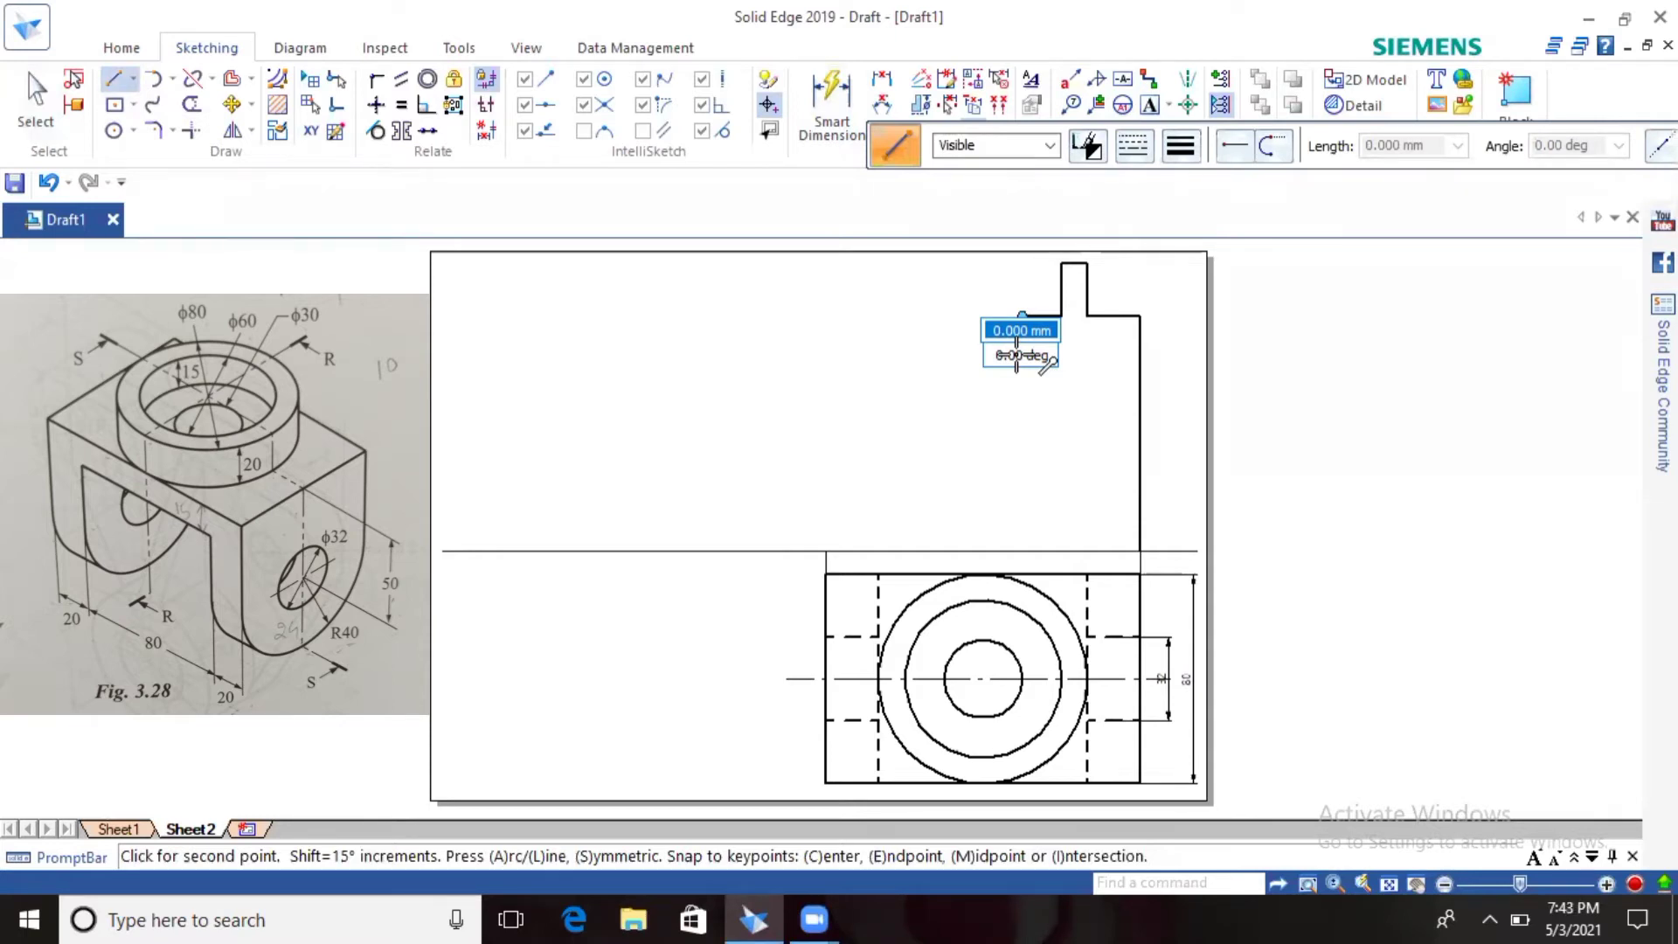
{"action": "left_click", "coordinate": [1023, 355]}
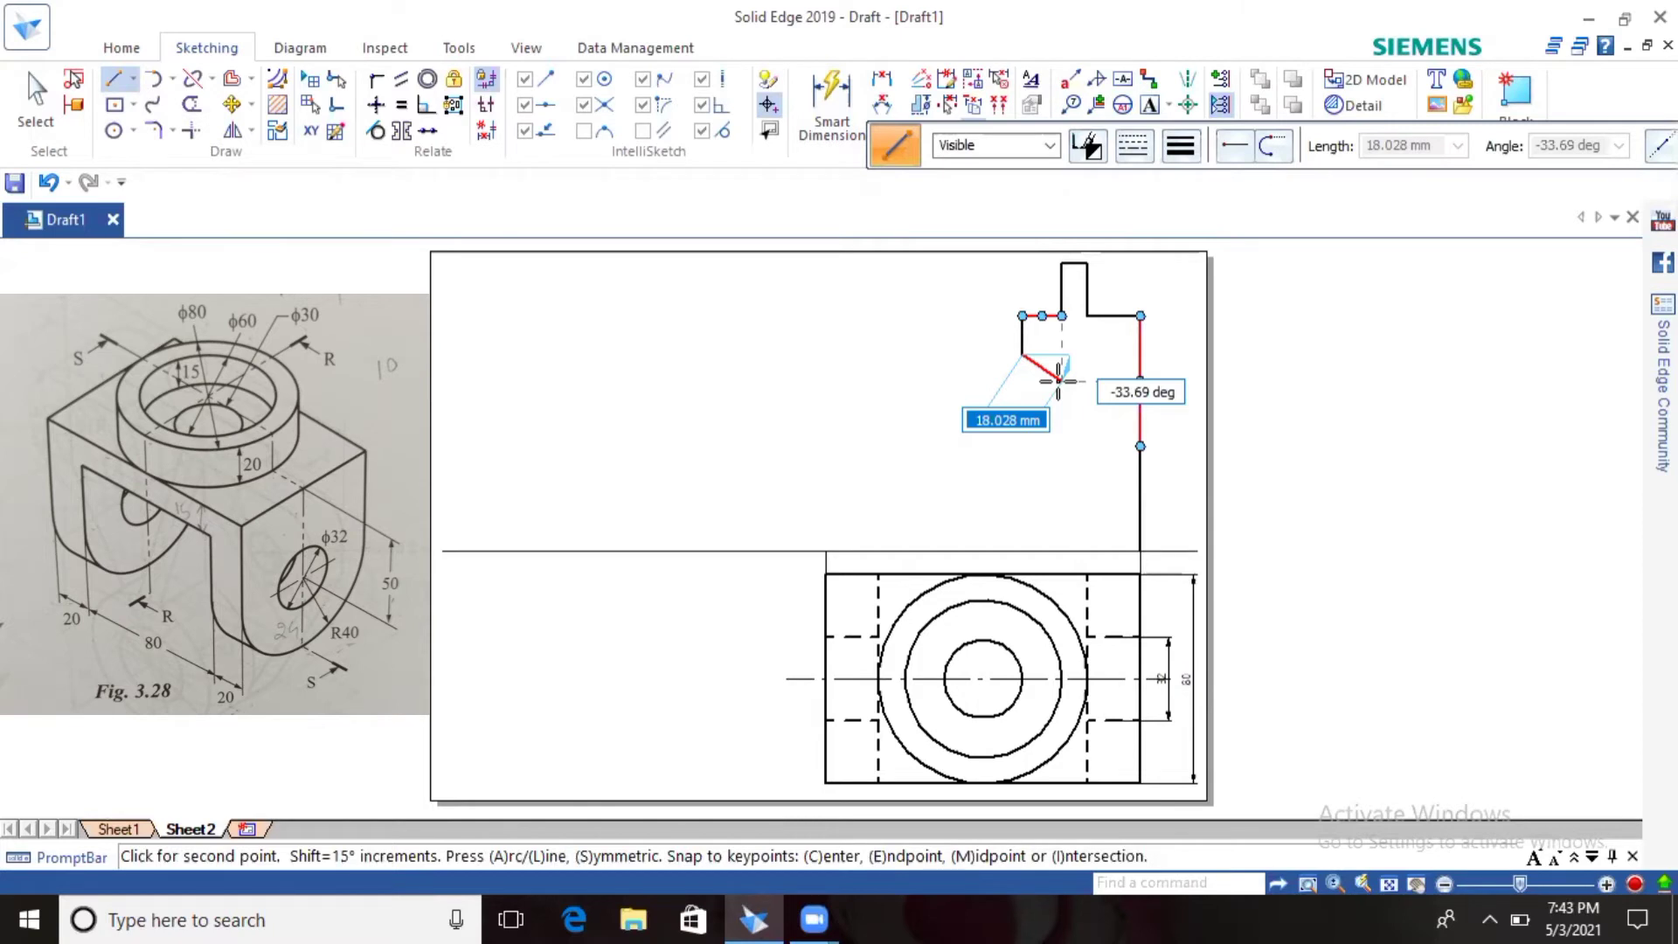
{"action": "right_click", "coordinate": [1057, 379]}
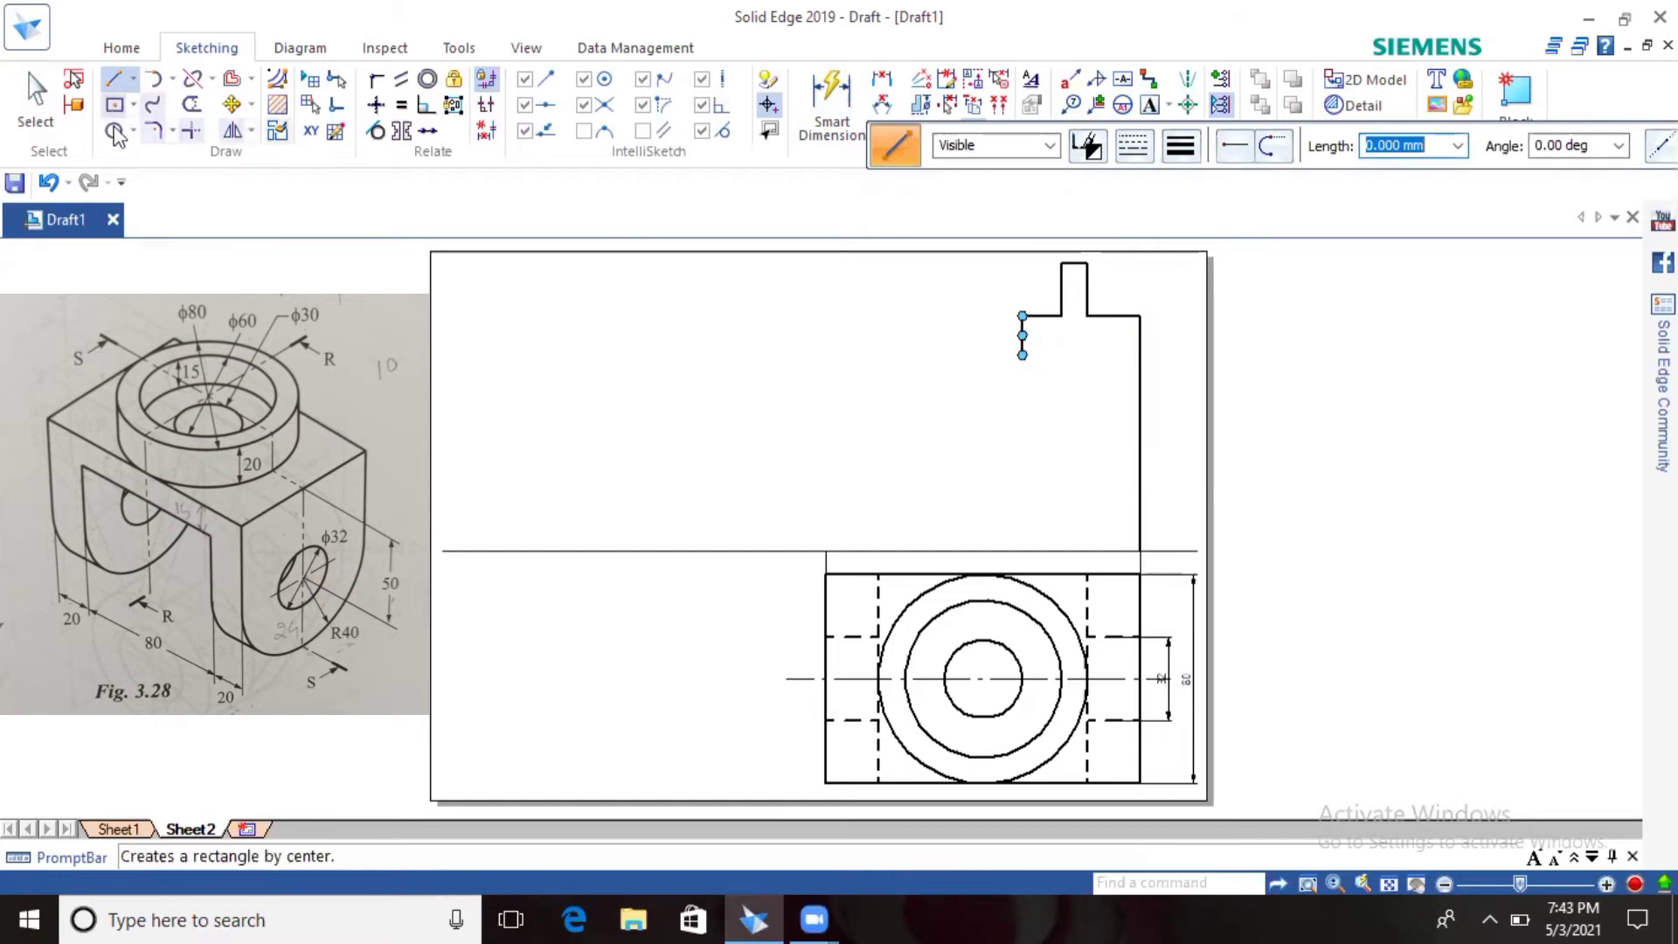
Step: Close the half outline from the outer side's foot with lines 20 mm inward, 75 mm up and across to the hole edge's lower end
{"action": "left_click", "coordinate": [1141, 551]}
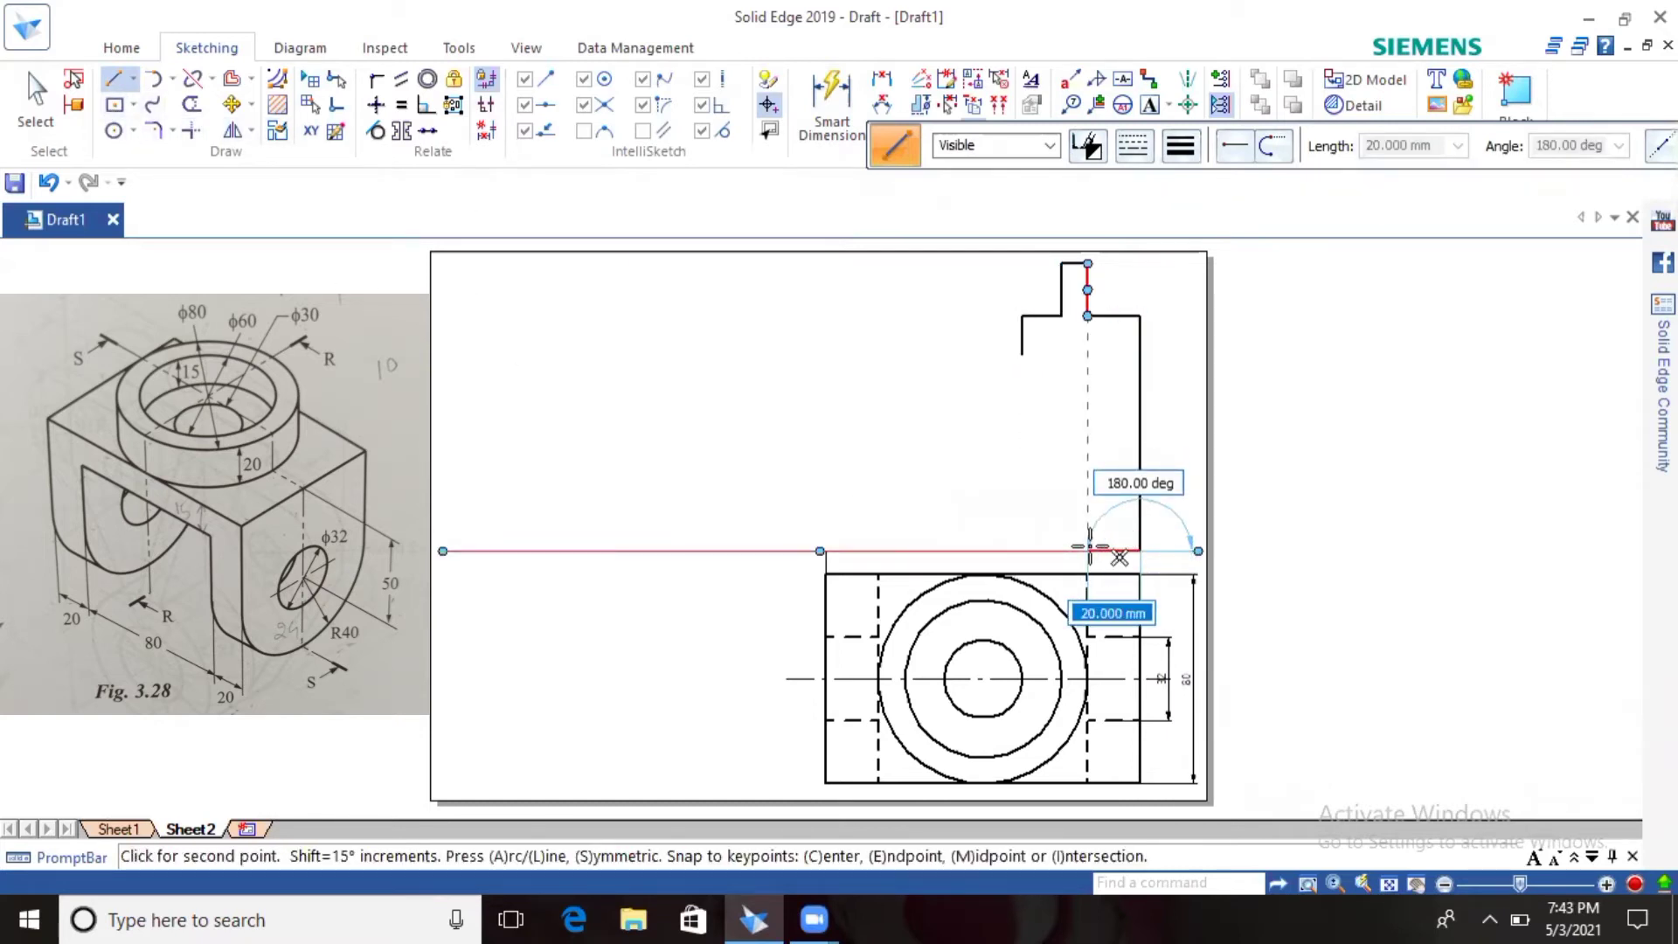
{"action": "left_click", "coordinate": [1090, 551]}
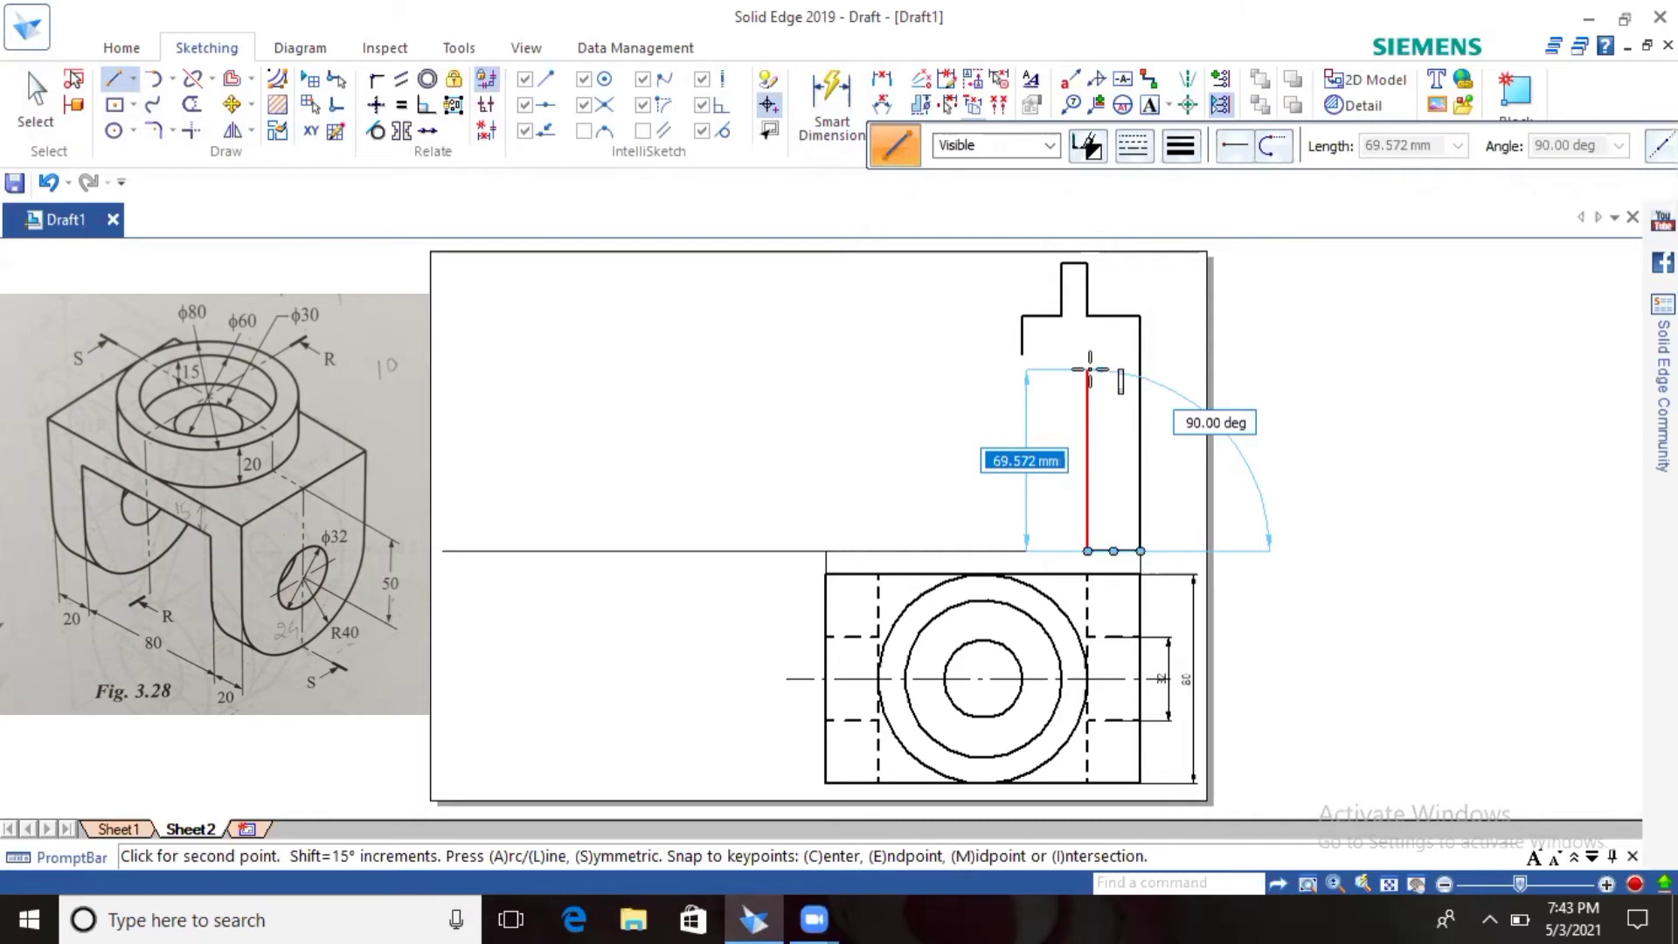
{"action": "type", "text": "7"}
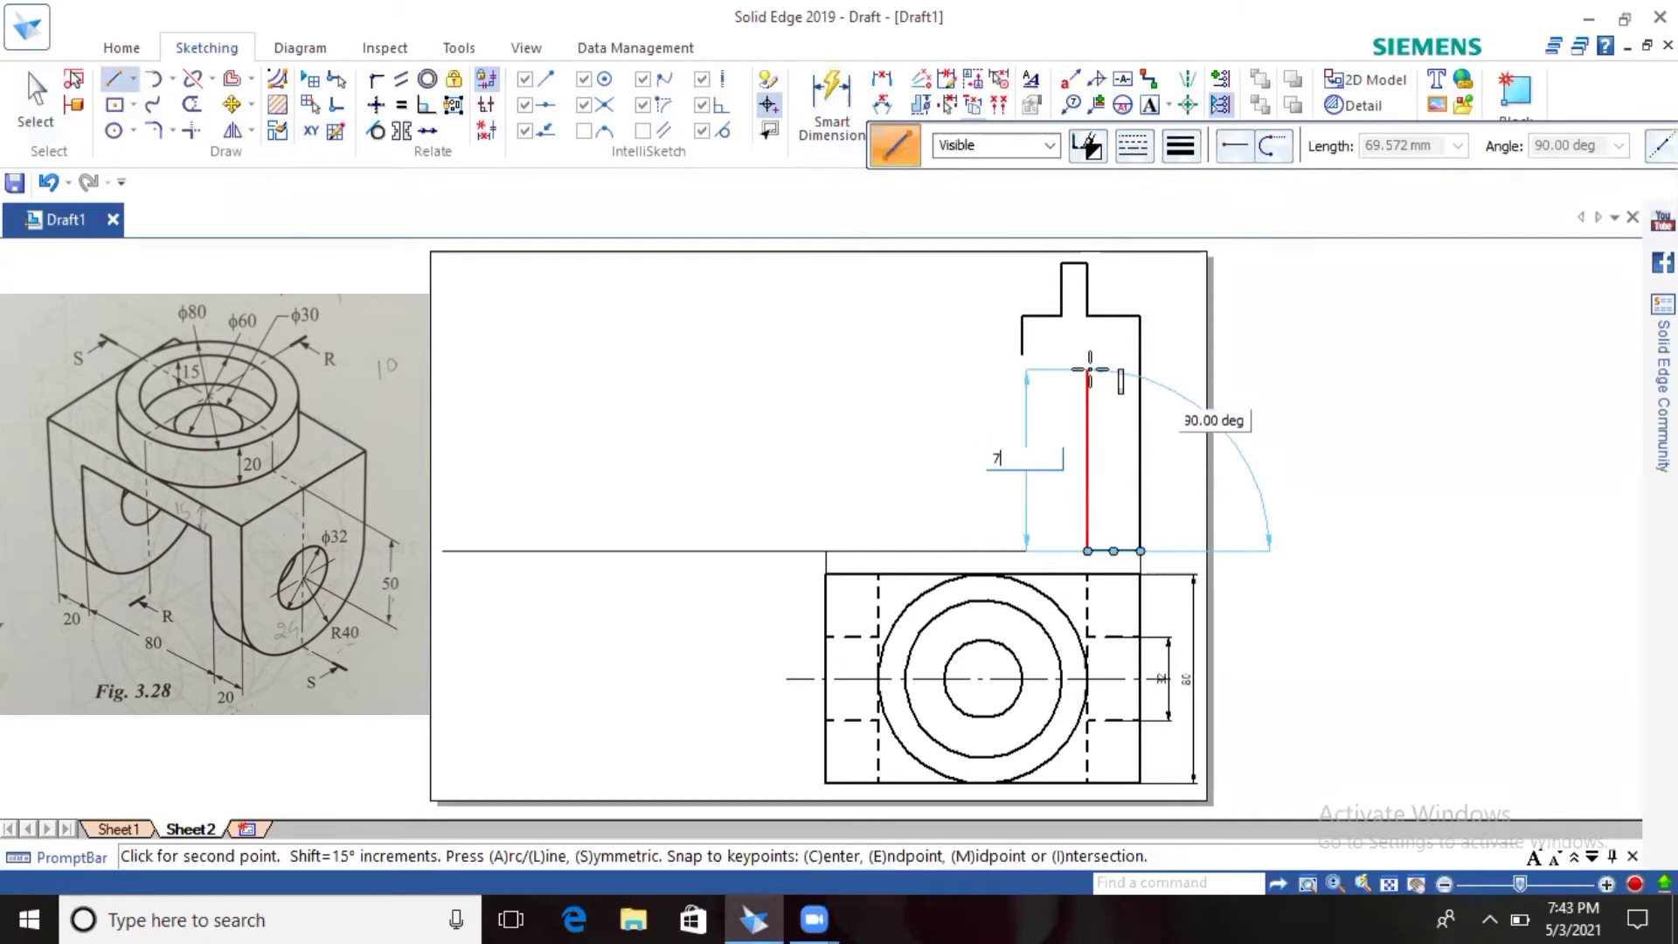
{"action": "type", "text": "5"}
{"action": "key", "text": "Return"}
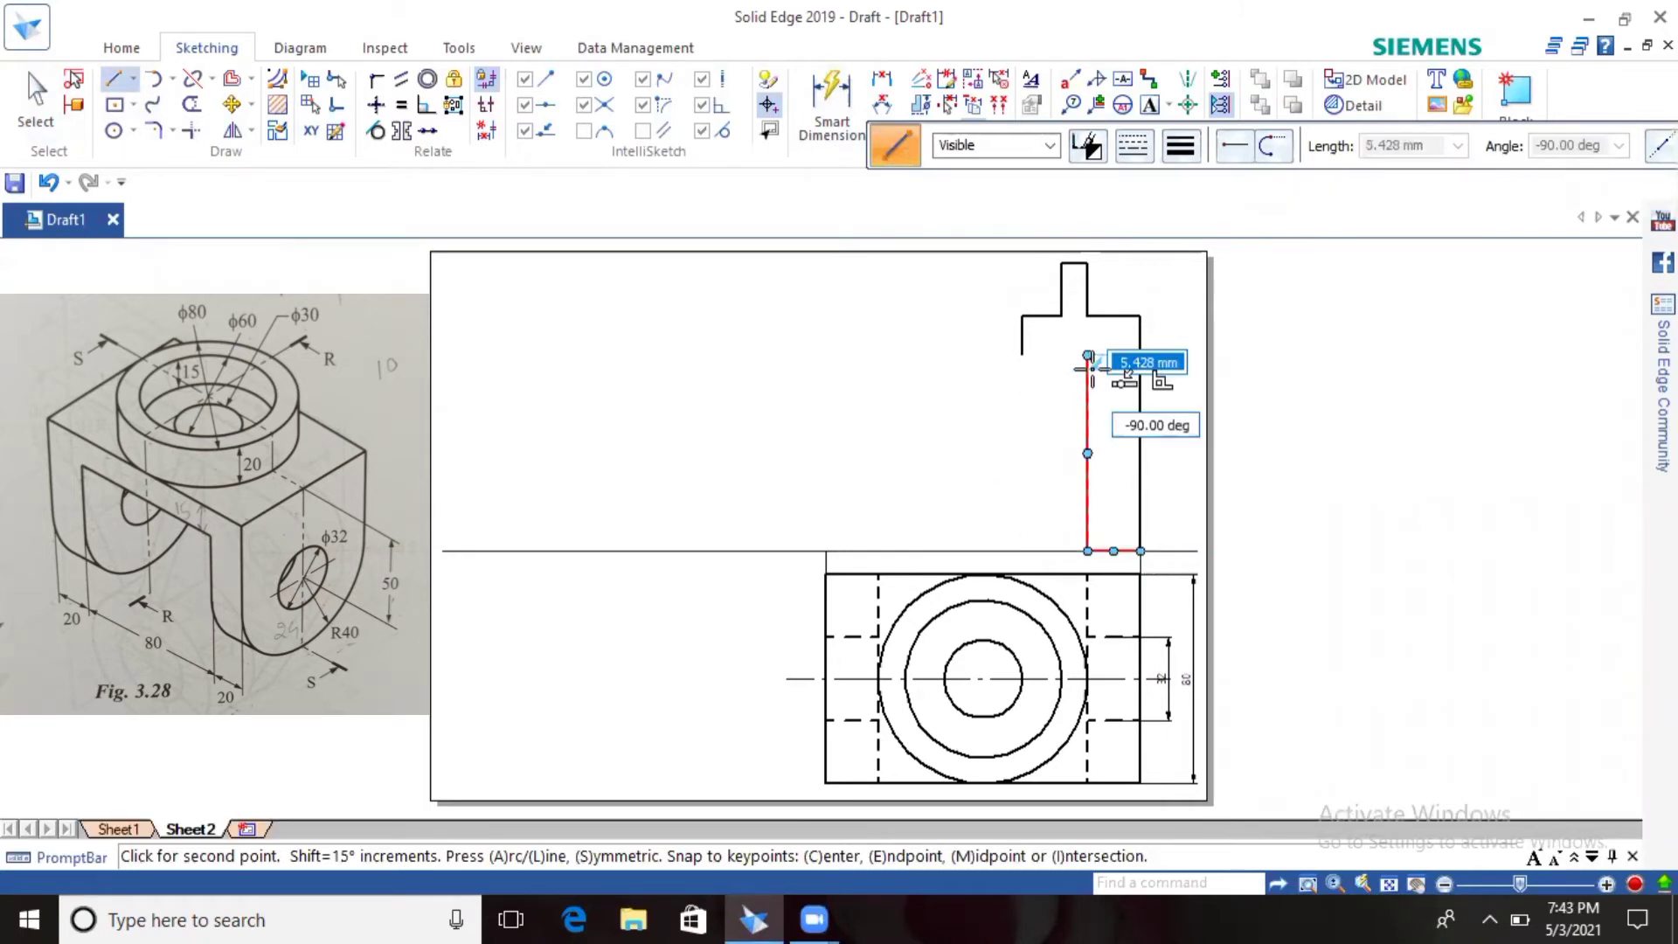
{"action": "left_click", "coordinate": [1022, 354]}
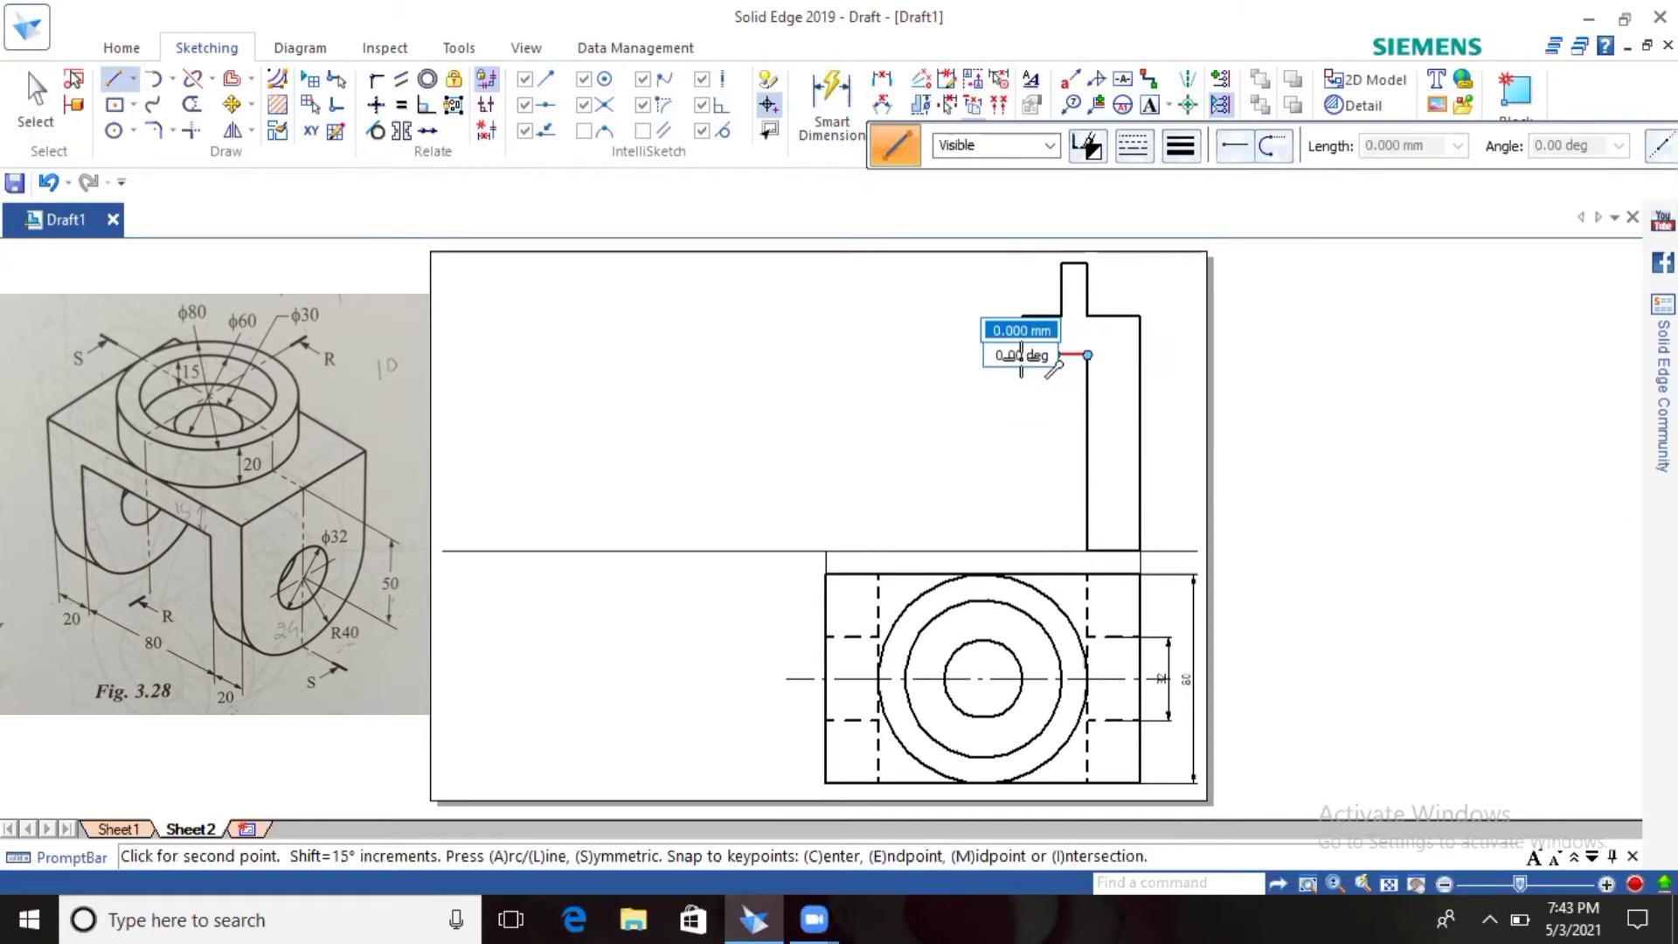
{"action": "right_click", "coordinate": [980, 477]}
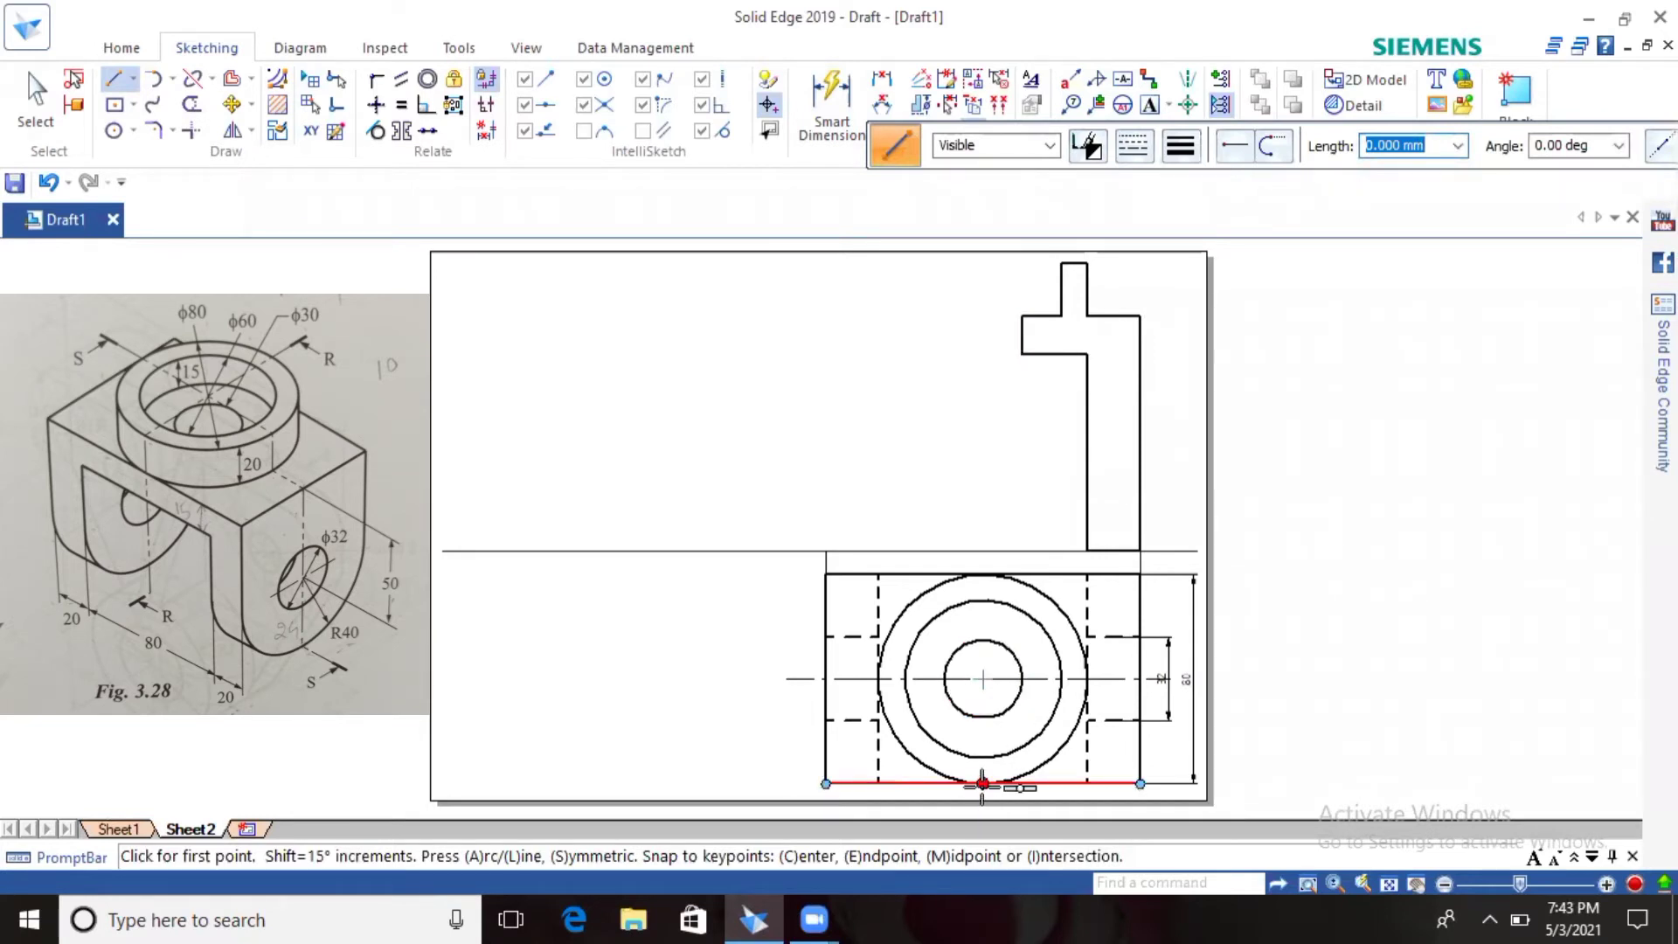
Step: Draw a 0.25 mm dash-dot vertical centerline through the circles' centre, from just below the top view up to the boss's top level
{"action": "left_click", "coordinate": [1133, 145]}
{"action": "left_click", "coordinate": [1182, 145]}
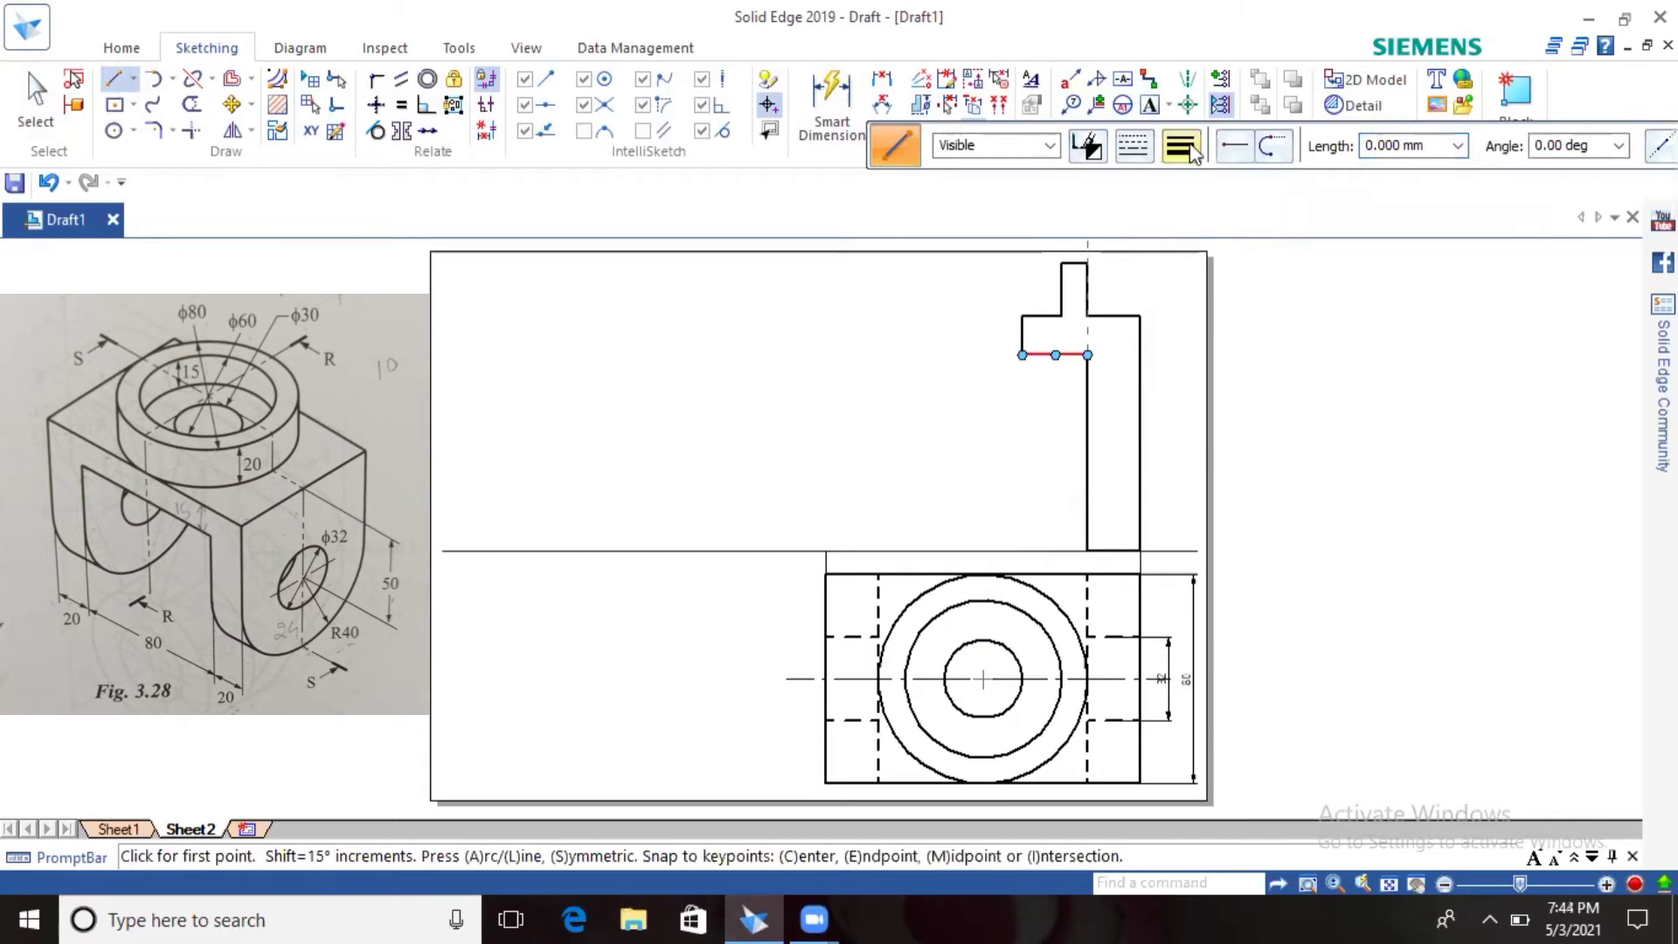
{"action": "left_click", "coordinate": [1181, 145]}
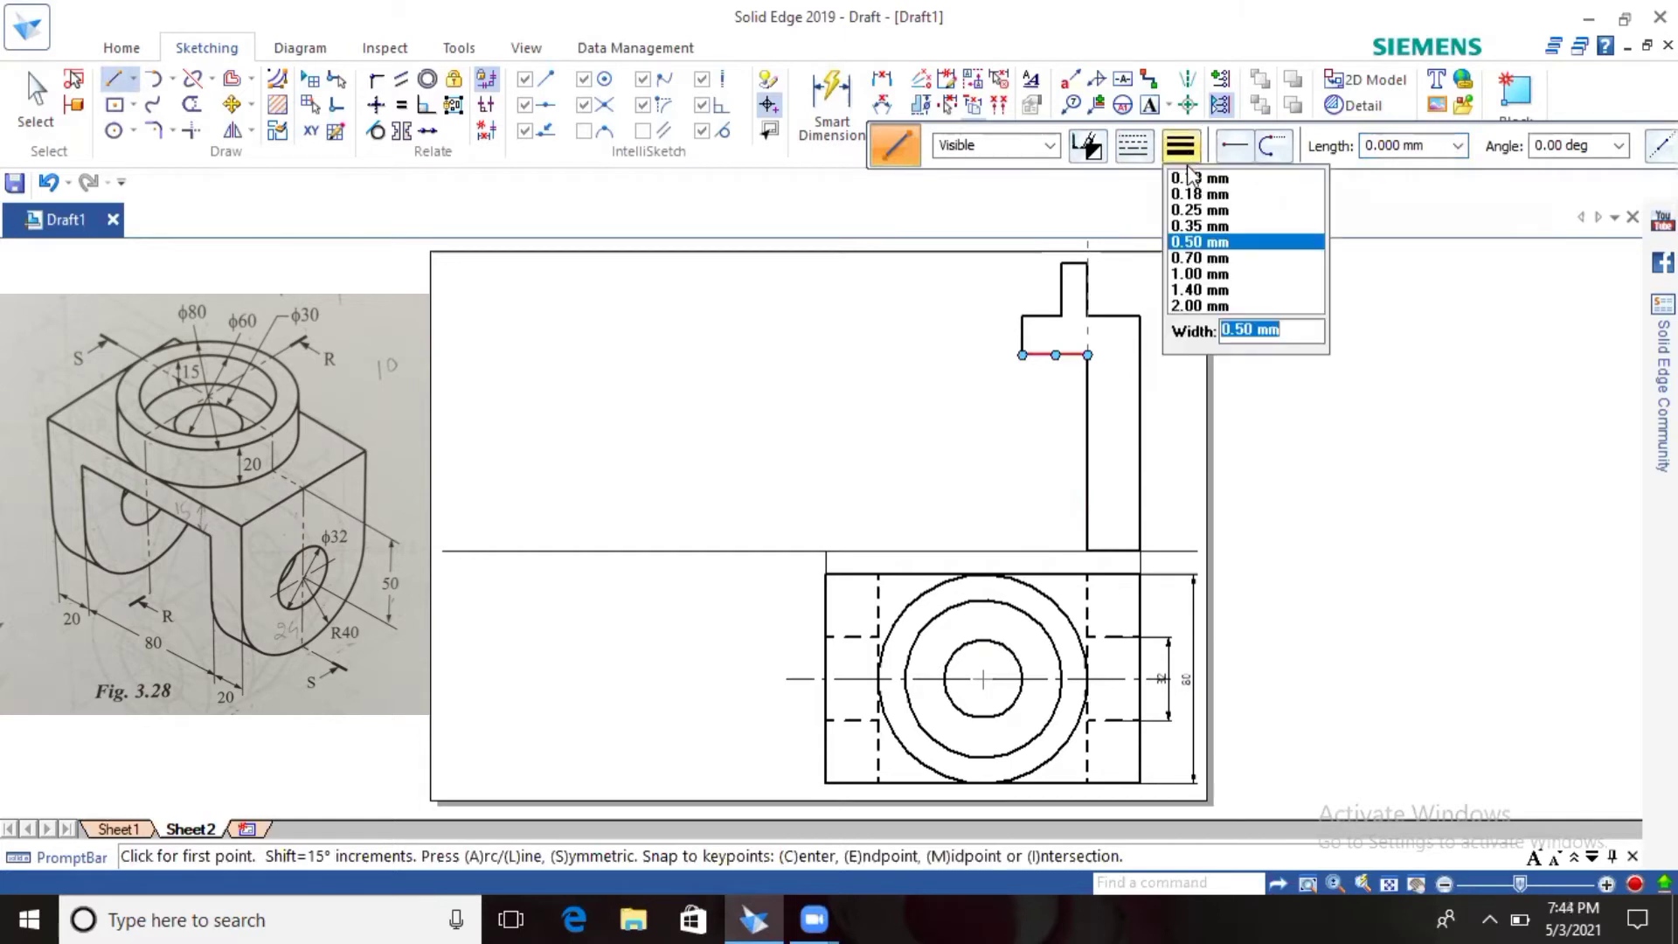
{"action": "left_click", "coordinate": [1200, 210]}
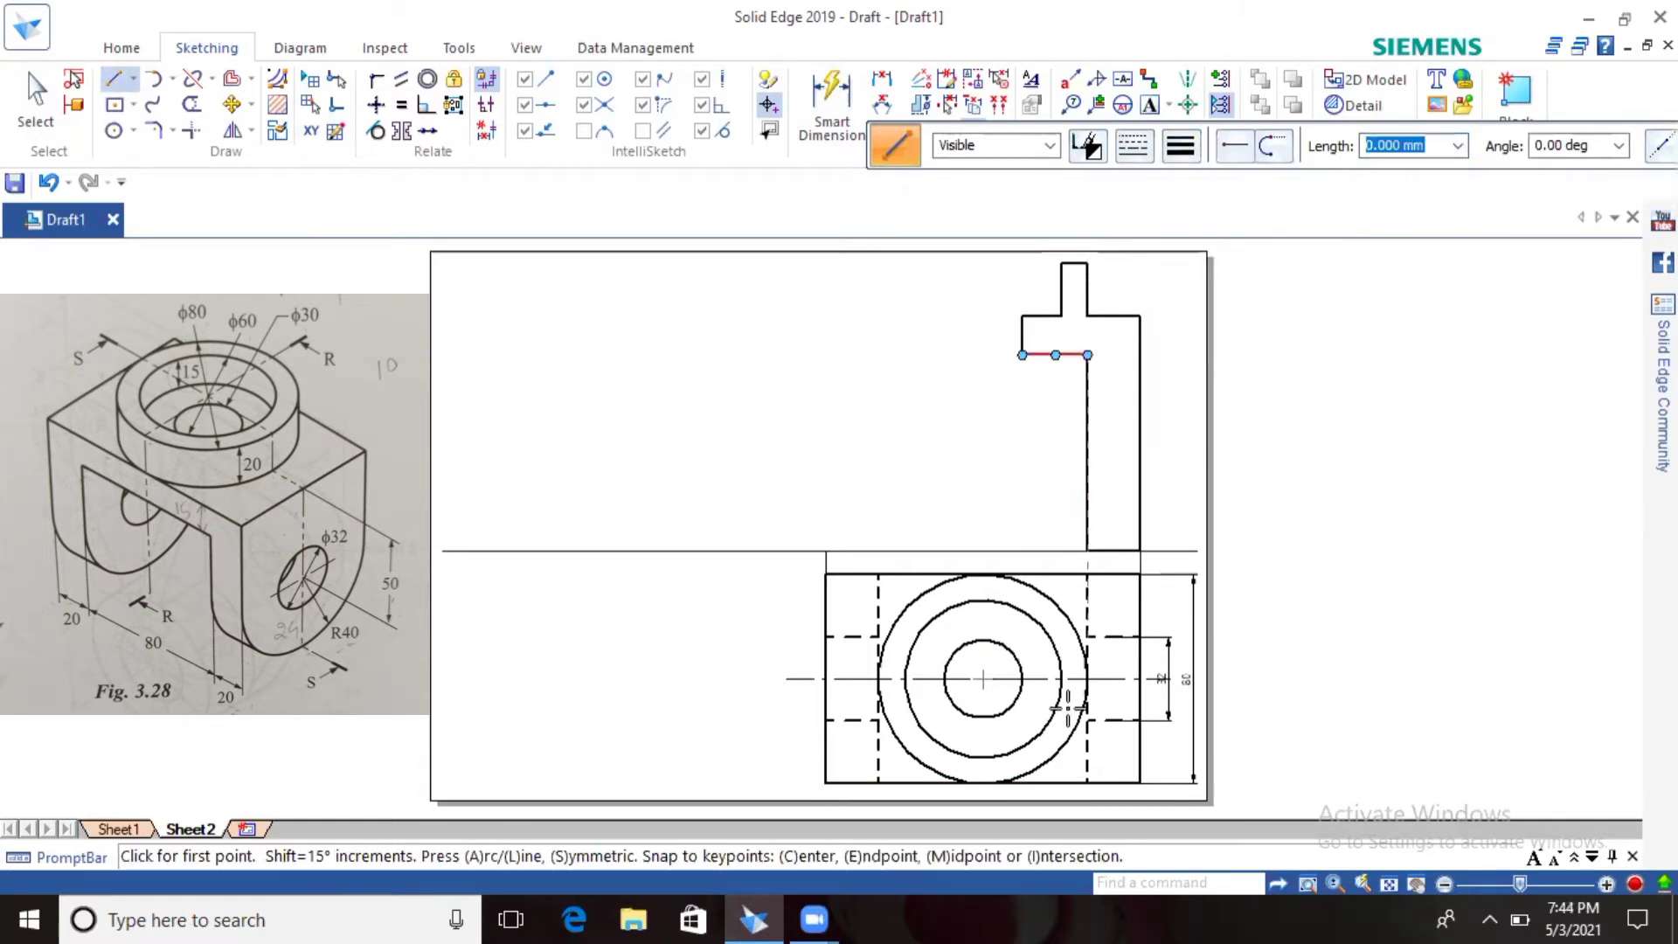
{"action": "left_click", "coordinate": [982, 784]}
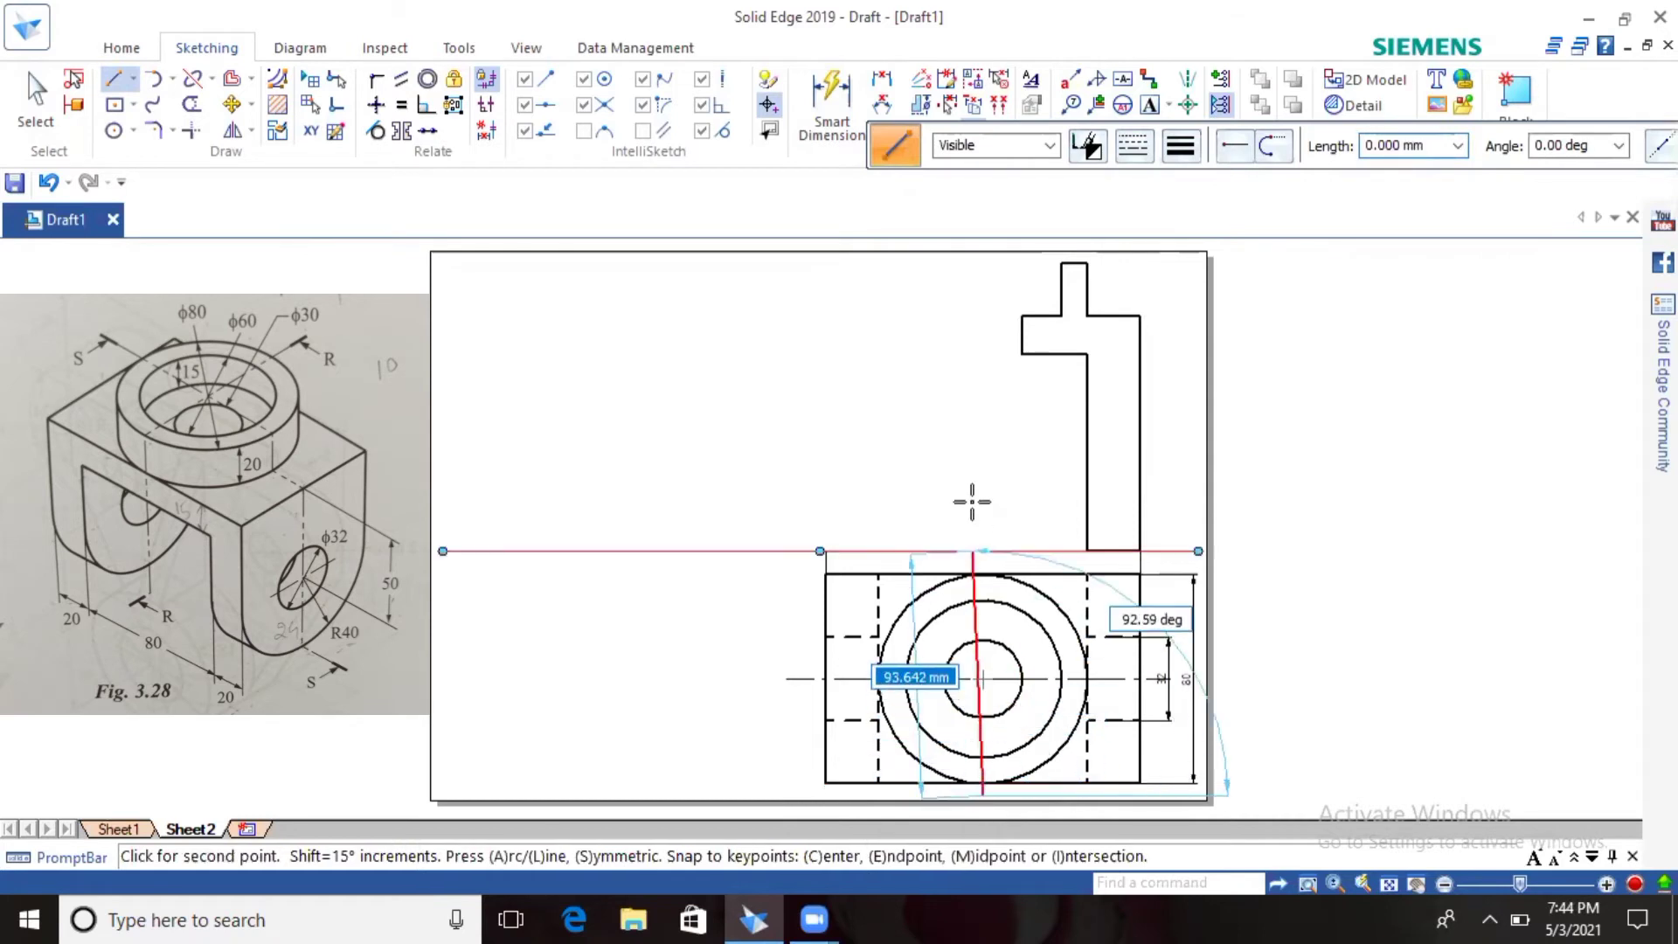
{"action": "left_click", "coordinate": [983, 262]}
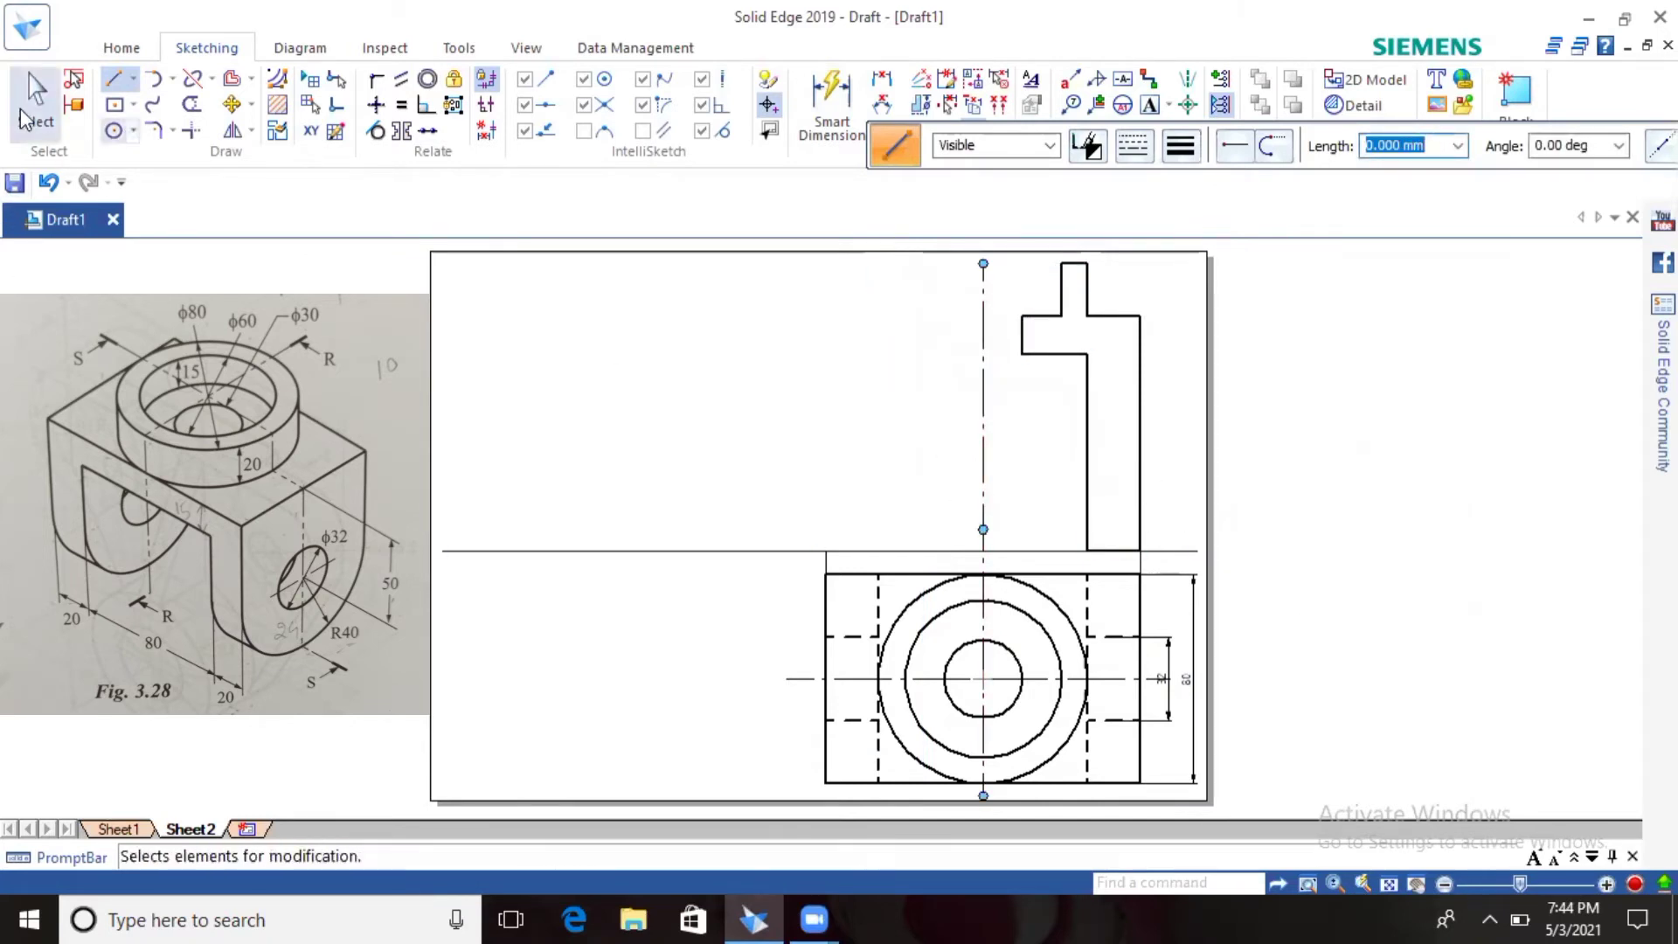
{"action": "left_click", "coordinate": [28, 116]}
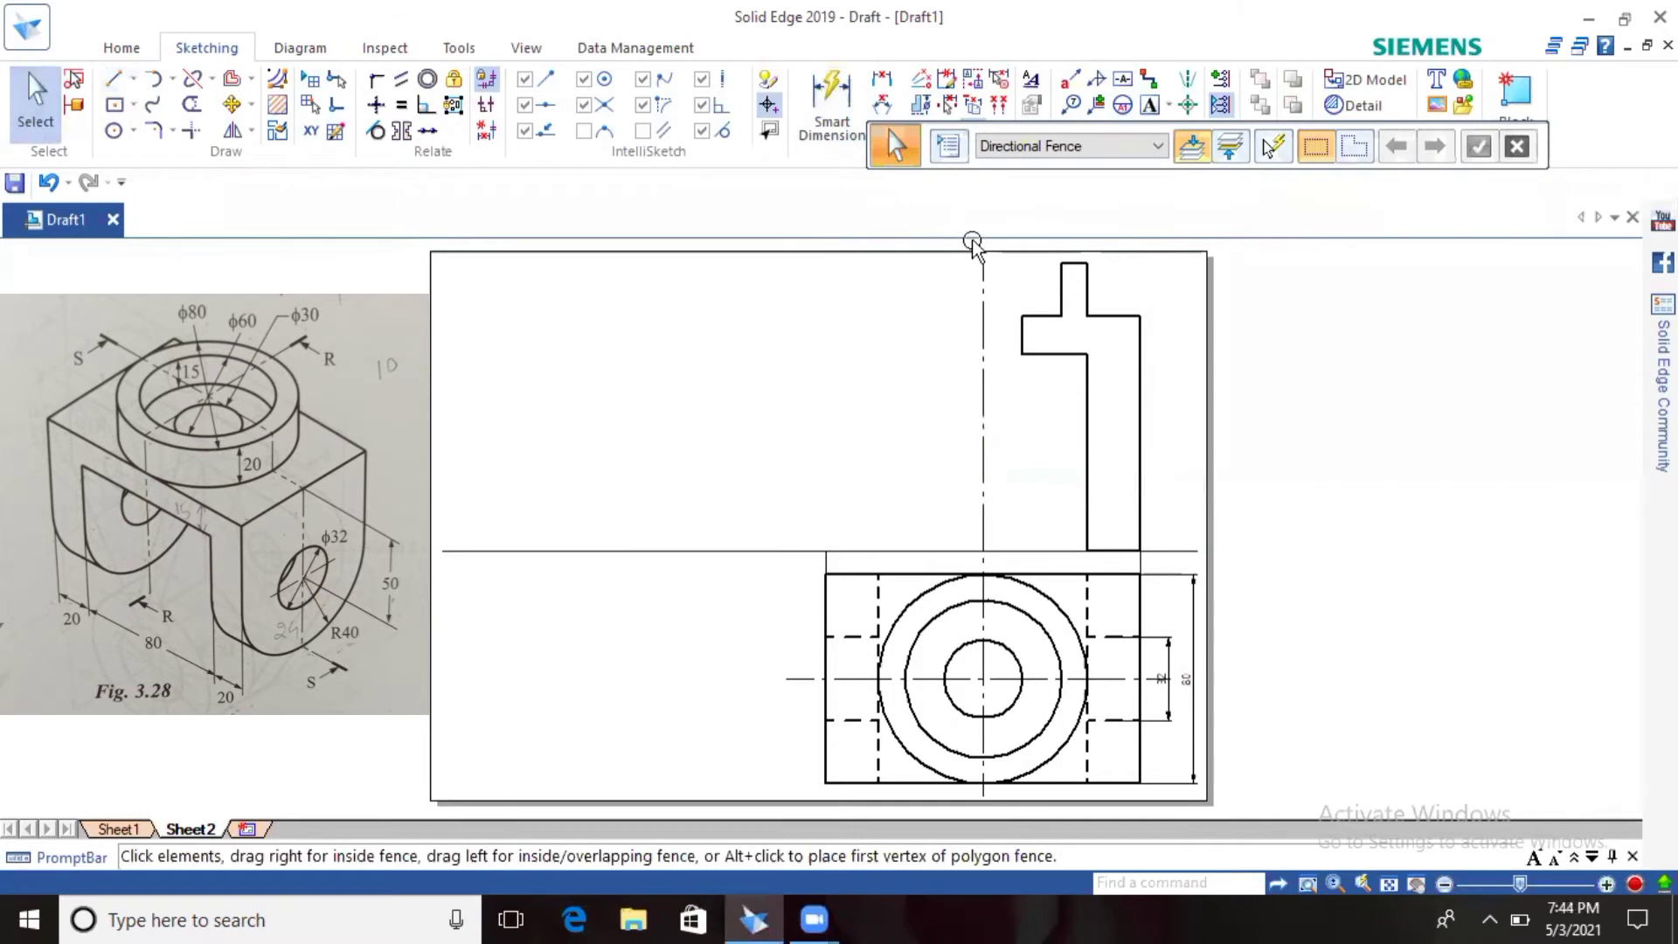
{"action": "left_click_drag", "start_coordinate": [970, 252], "coordinate": [1192, 556]}
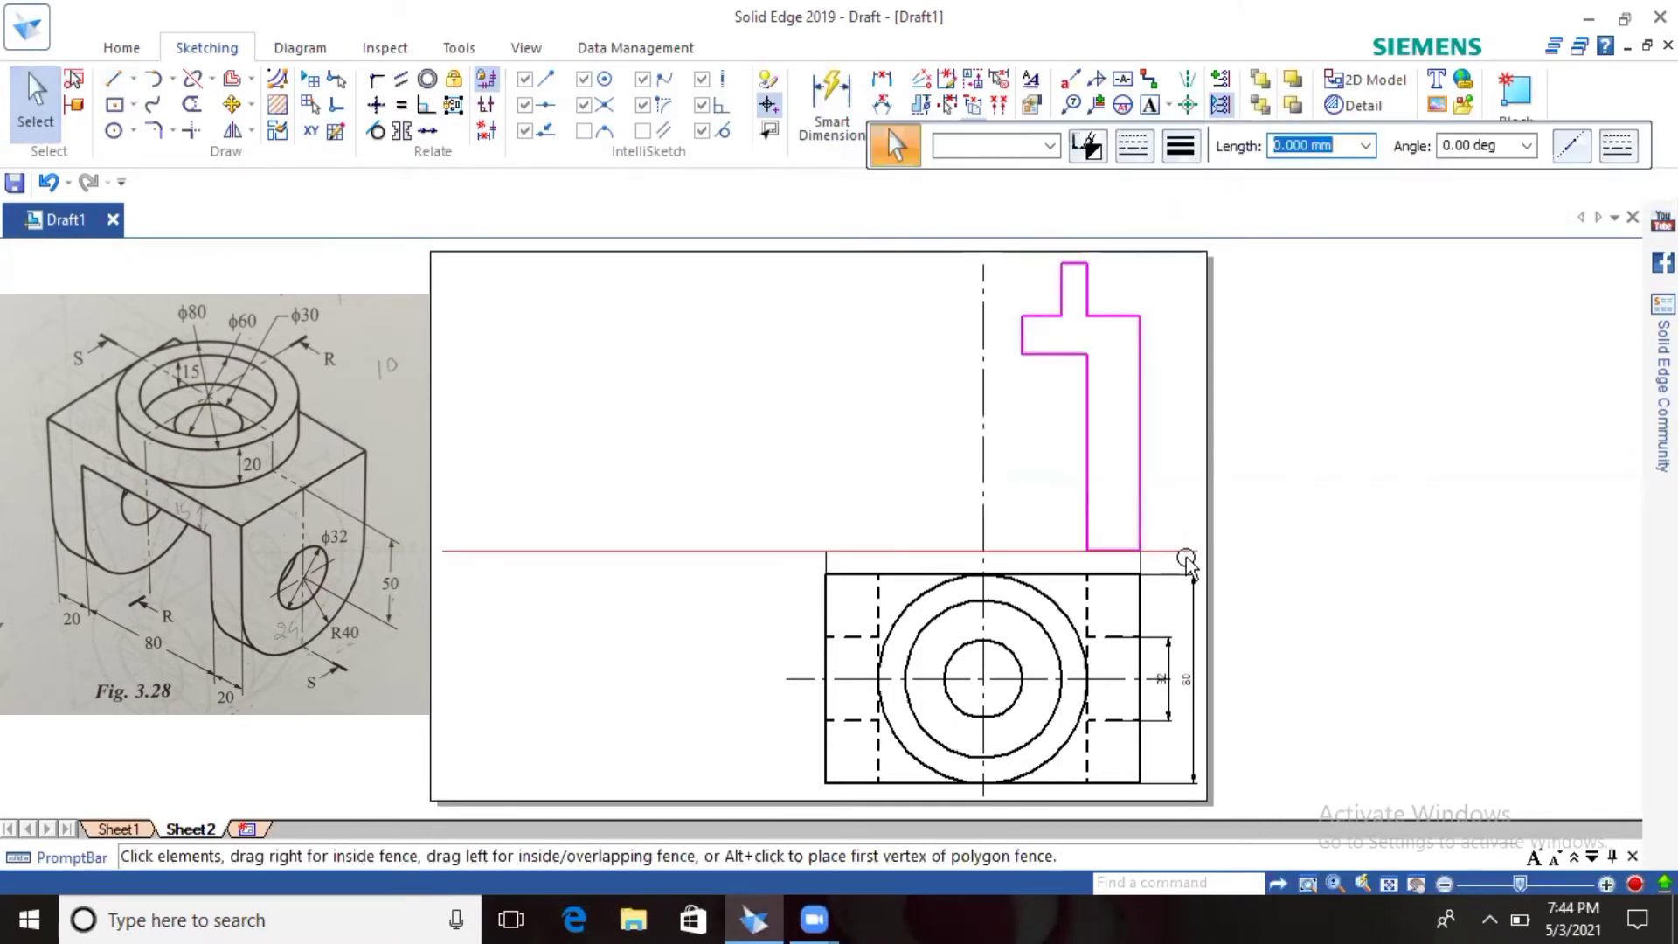
{"action": "left_click", "coordinate": [1183, 443]}
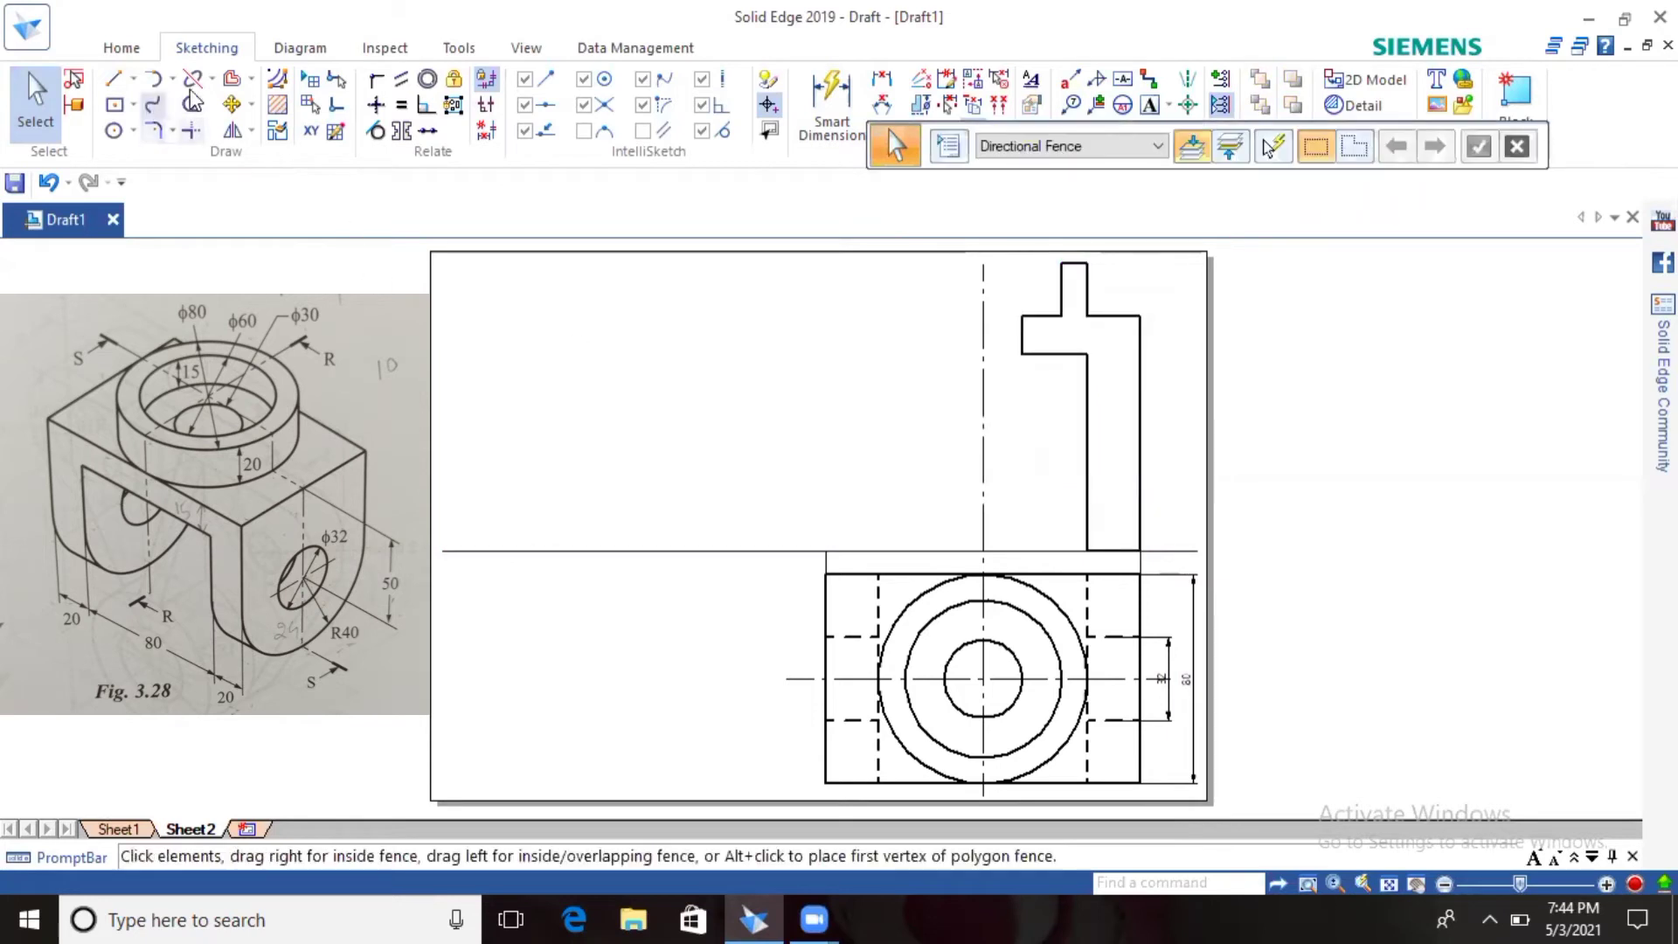
Step: Offset the half outline's foot edge 24 mm upward, and offset that copy a further 32 mm upward for the side hole's edges
{"action": "left_click", "coordinate": [232, 77]}
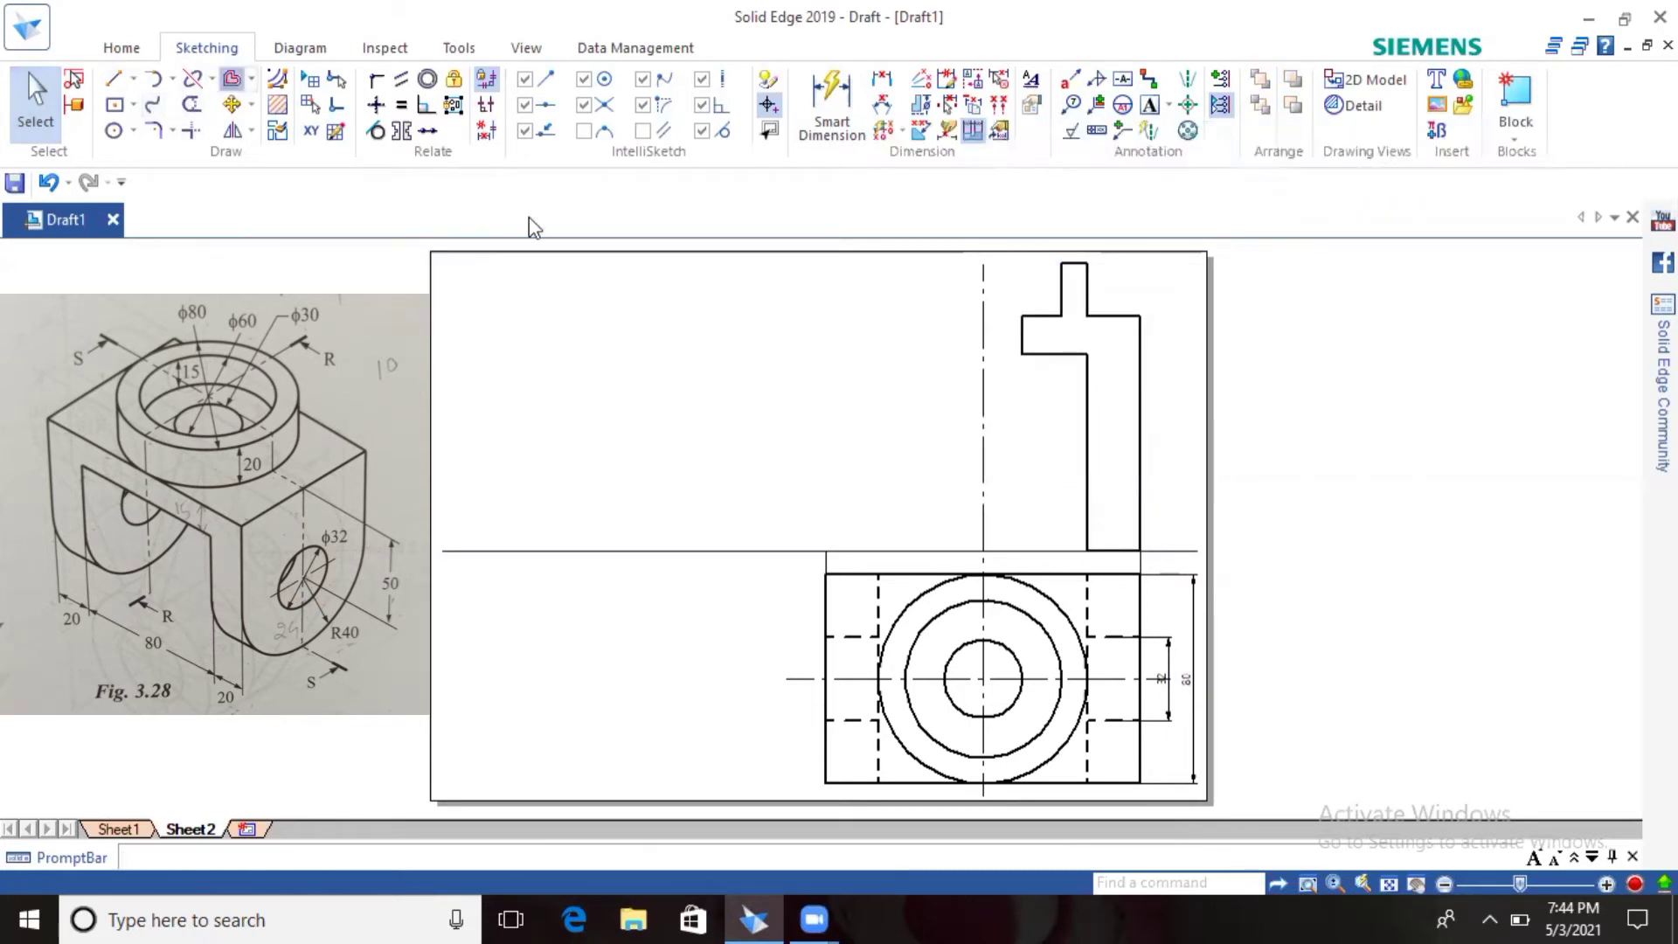
{"action": "left_click", "coordinate": [1114, 550]}
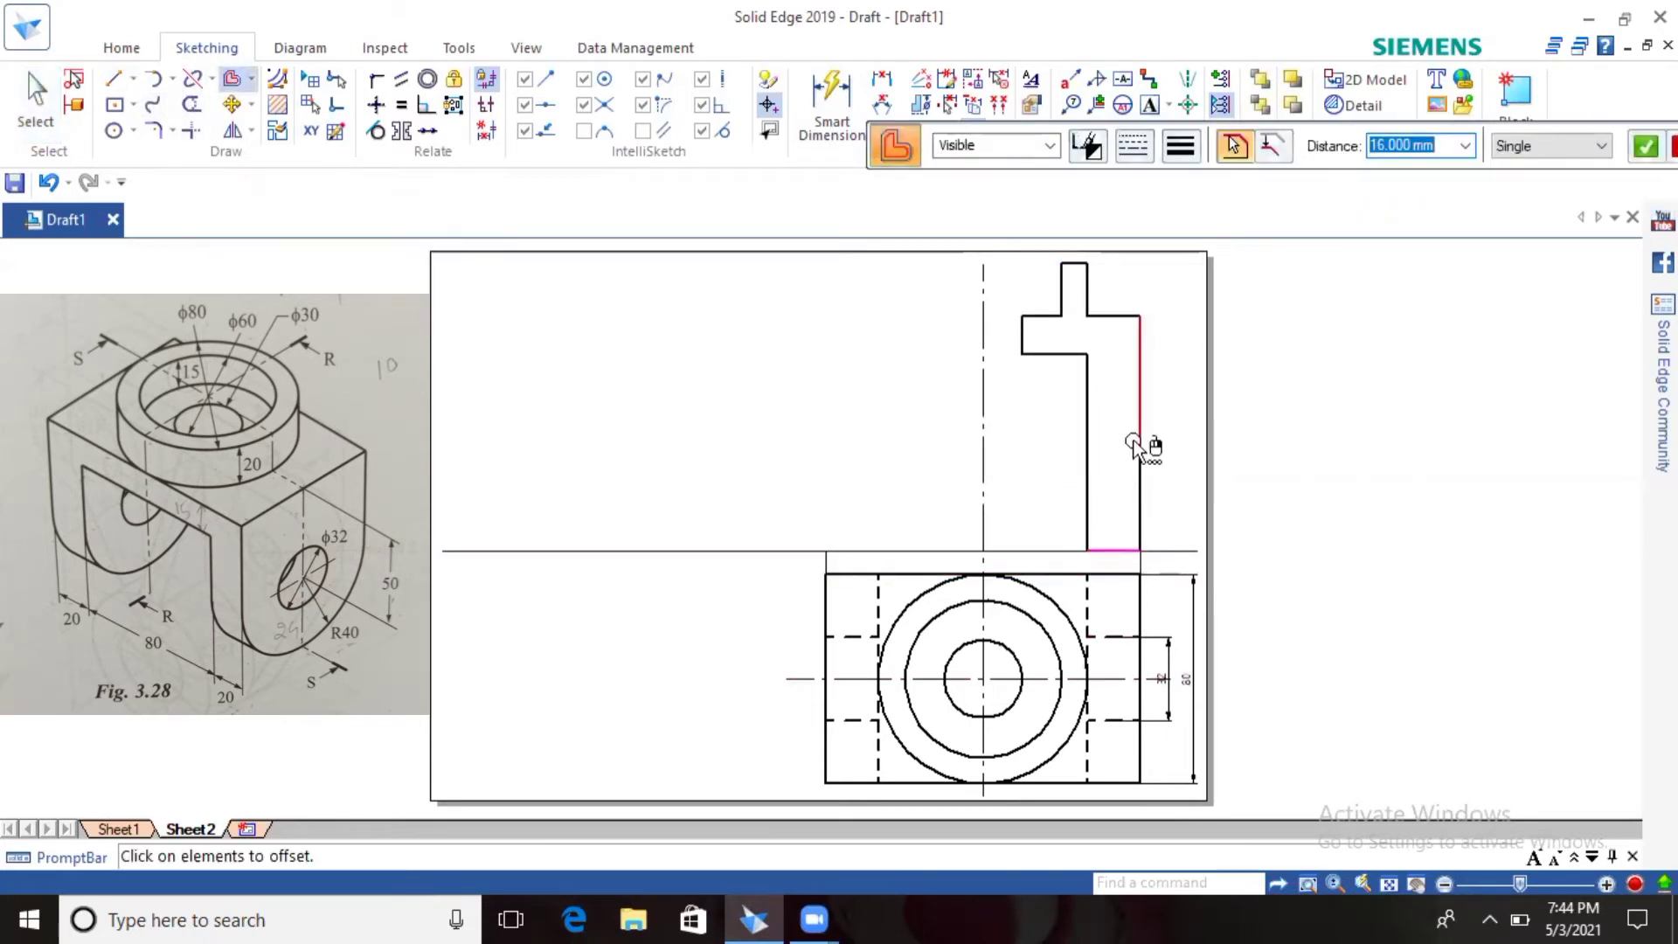
{"action": "type", "text": "24"}
{"action": "key", "text": "Return"}
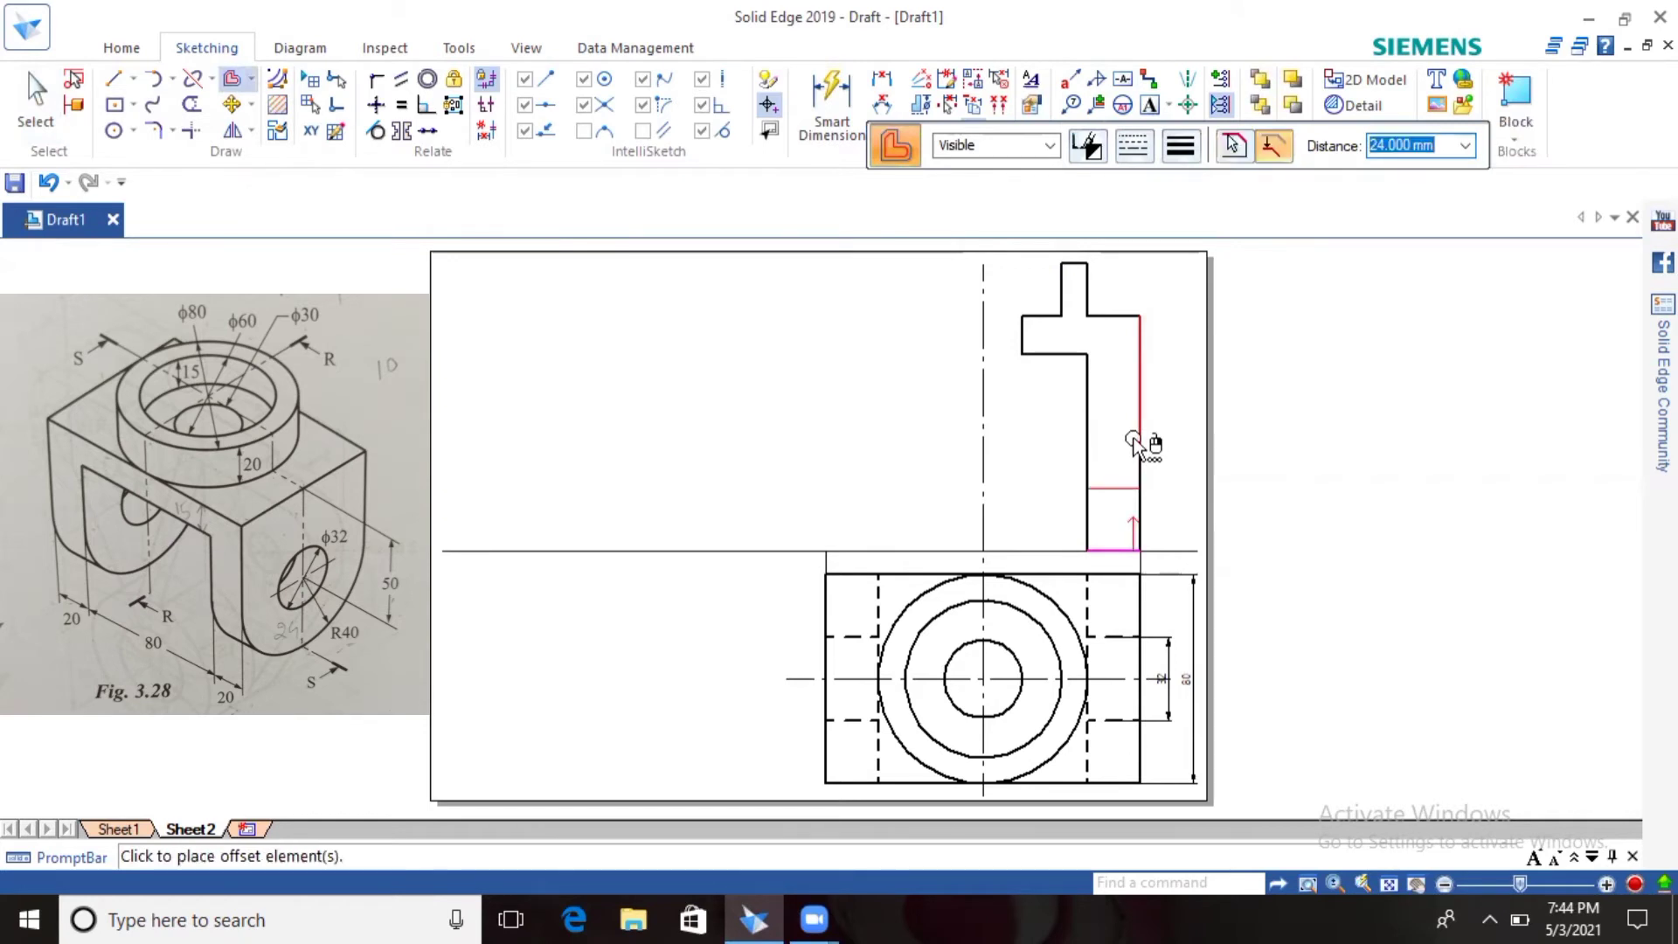
{"action": "left_click", "coordinate": [1134, 441]}
{"action": "type", "text": "32"}
{"action": "key", "text": "Return"}
{"action": "left_click", "coordinate": [1117, 380]}
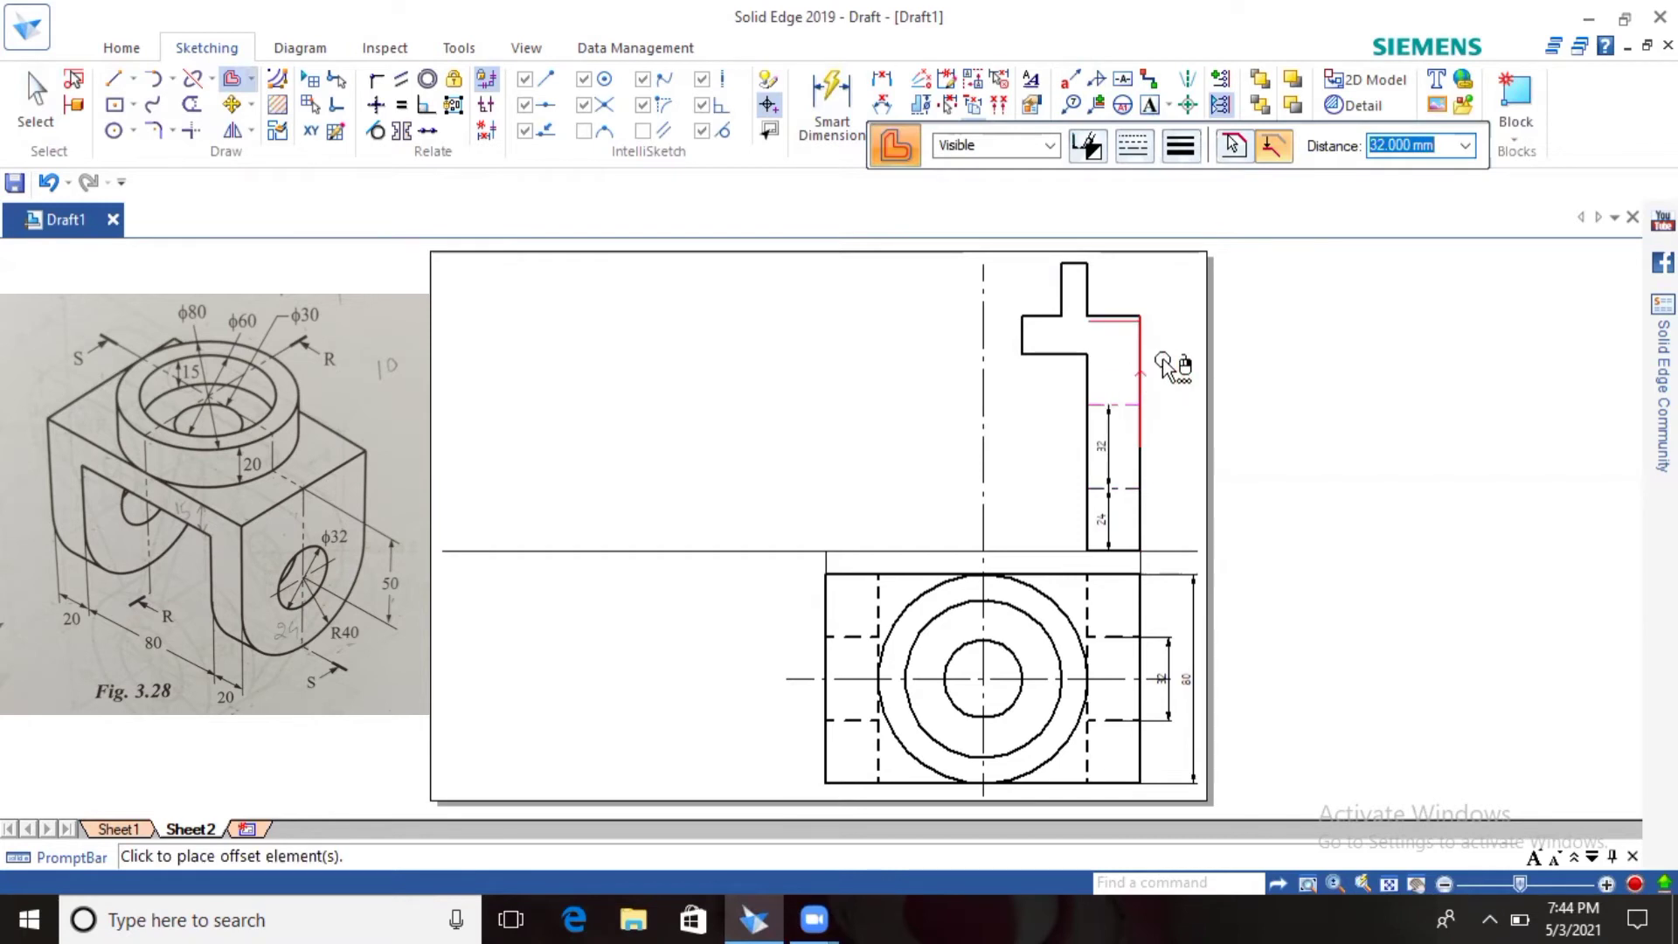
{"action": "key", "text": "Escape"}
{"action": "key", "text": "Escape"}
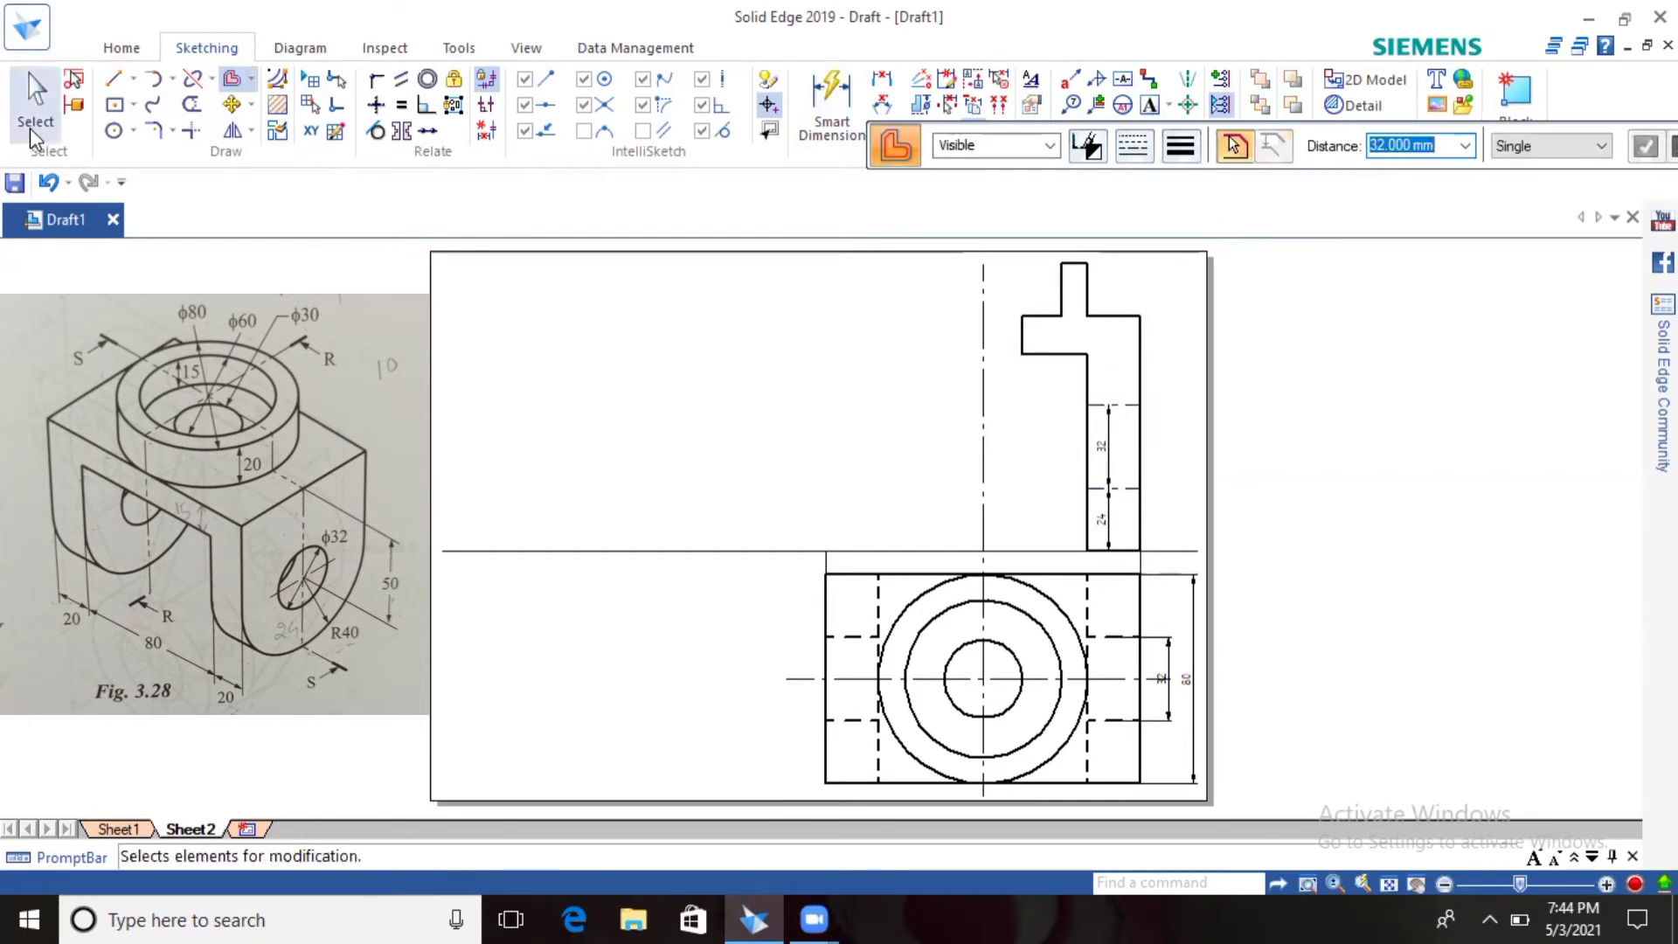
Step: Delete the two offset dimensions inside the leg, first the 32 mm one and the 24 mm one below it
{"action": "left_click", "coordinate": [1115, 425]}
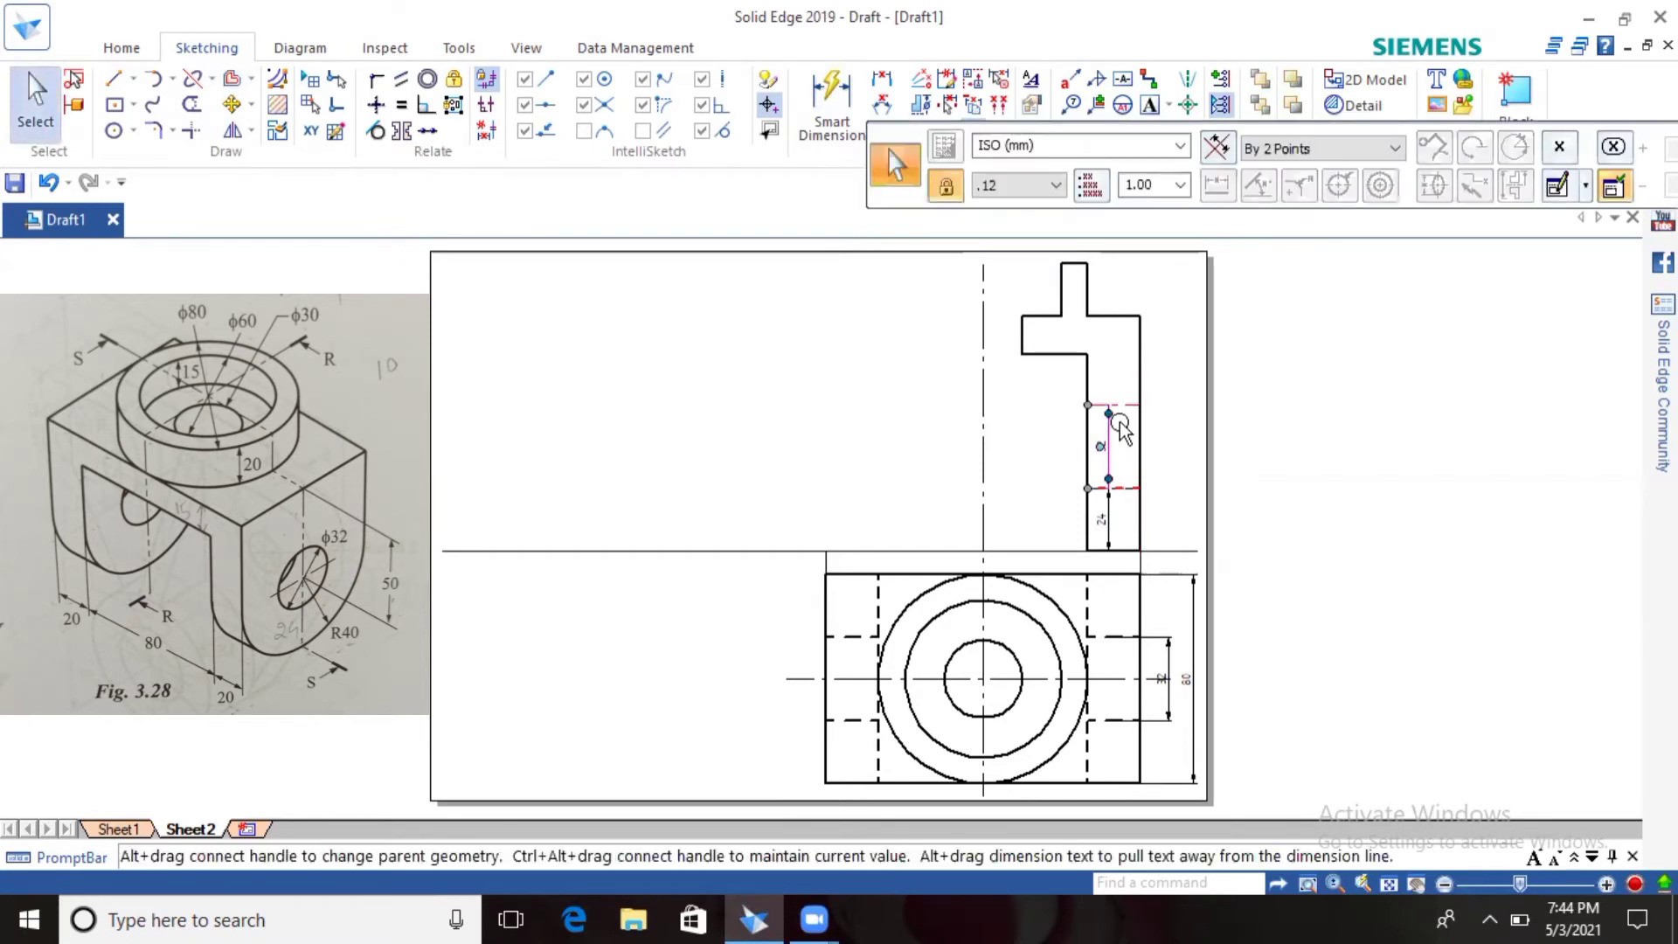
{"action": "key", "text": "Delete"}
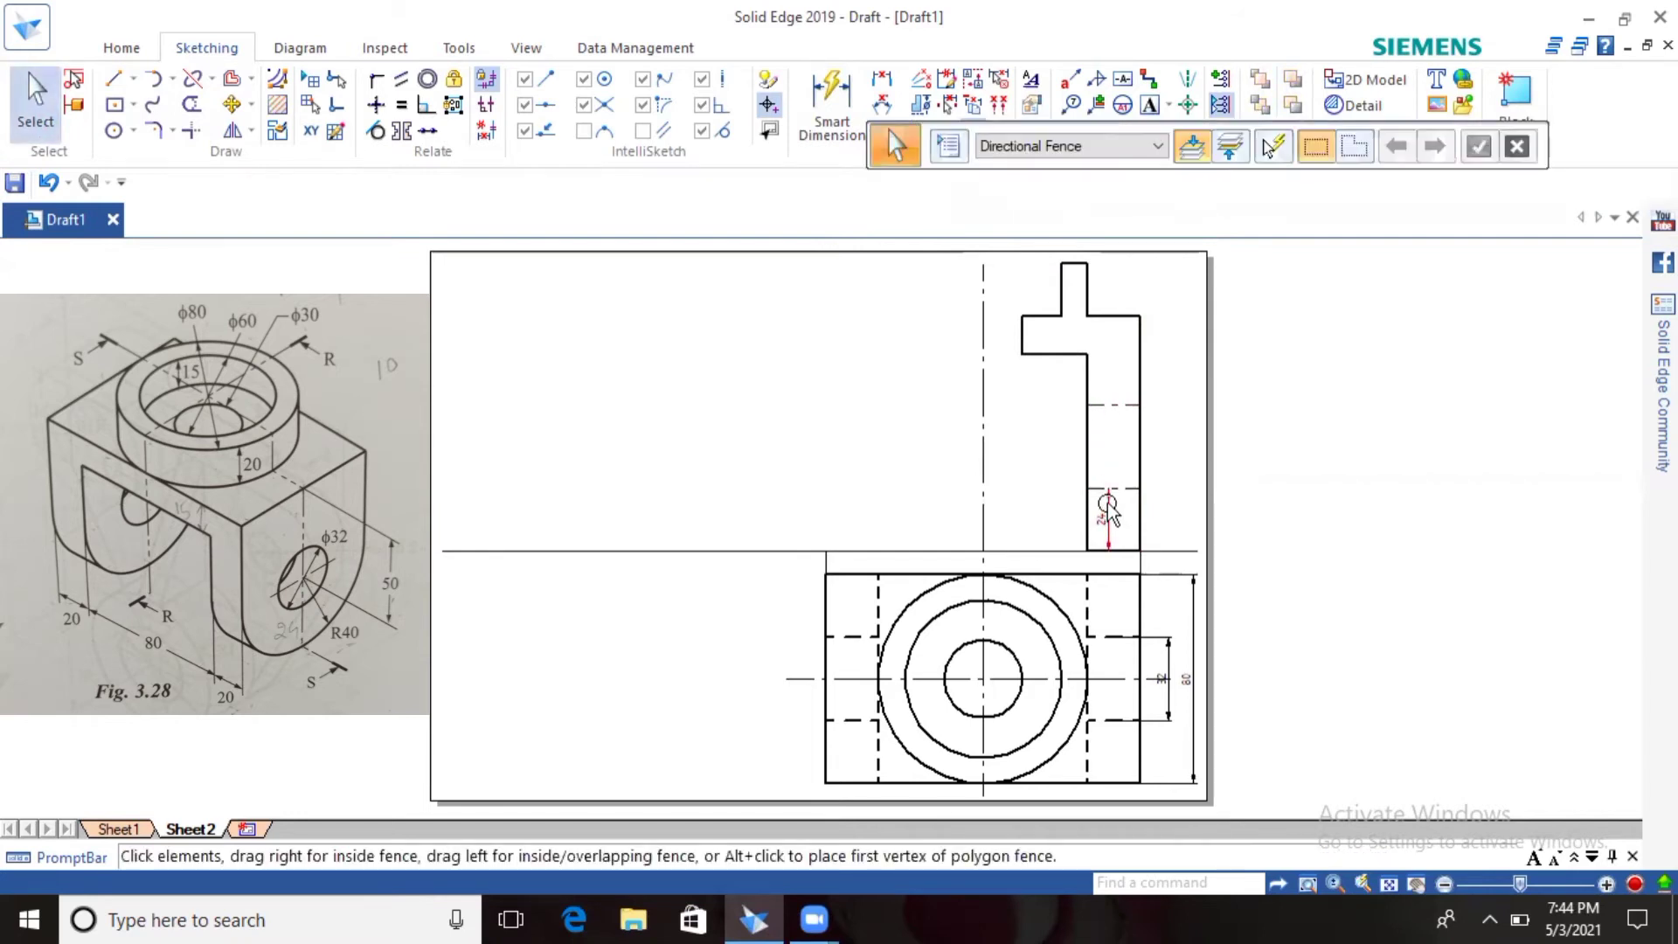
{"action": "left_click", "coordinate": [1109, 506]}
{"action": "key", "text": "Delete"}
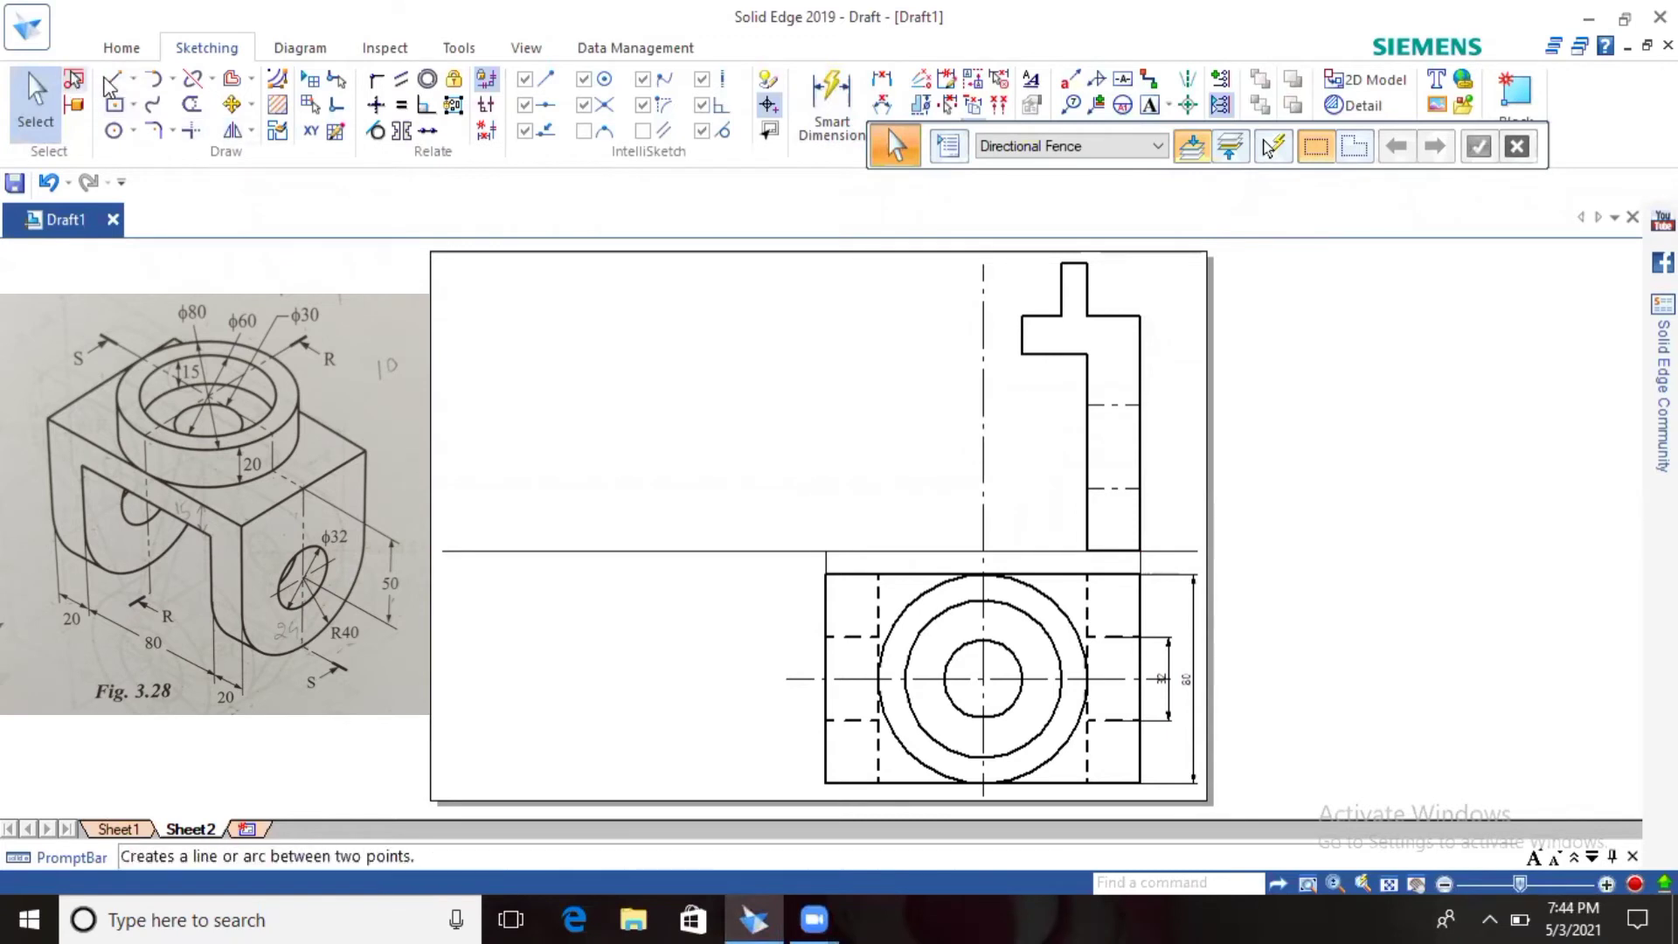
Step: Draw a horizontal dash-dot centerline through the side hole's middle, from just outside the leg to beyond the top view's opposite edge
{"action": "left_click", "coordinate": [114, 78]}
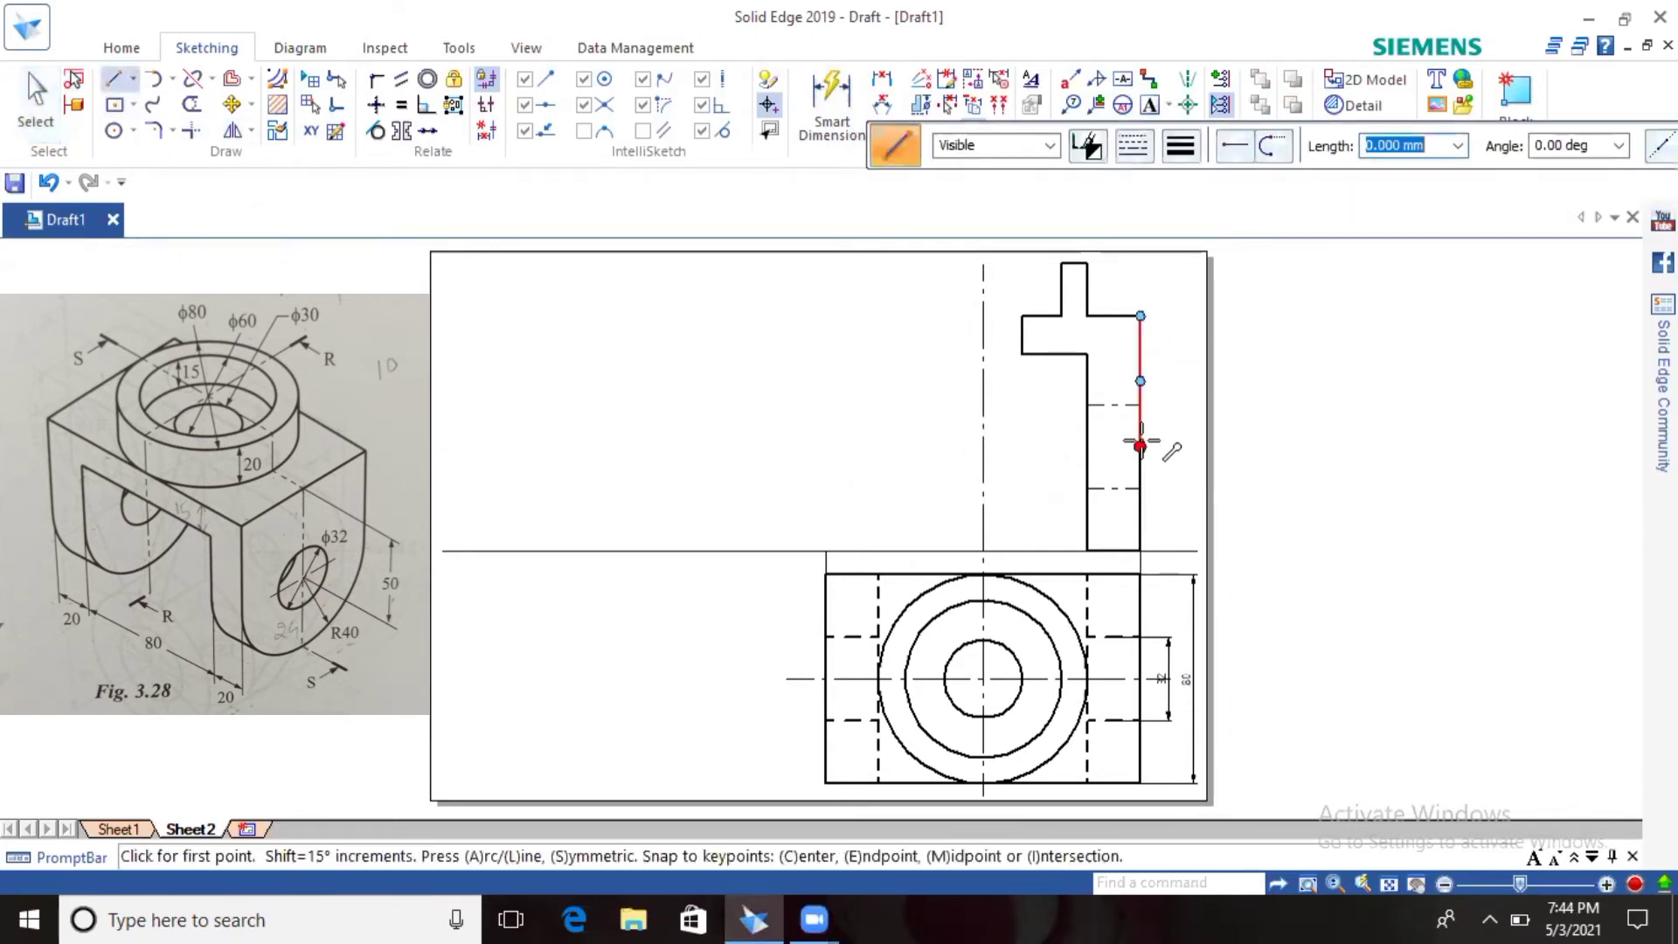
{"action": "left_click", "coordinate": [1171, 446]}
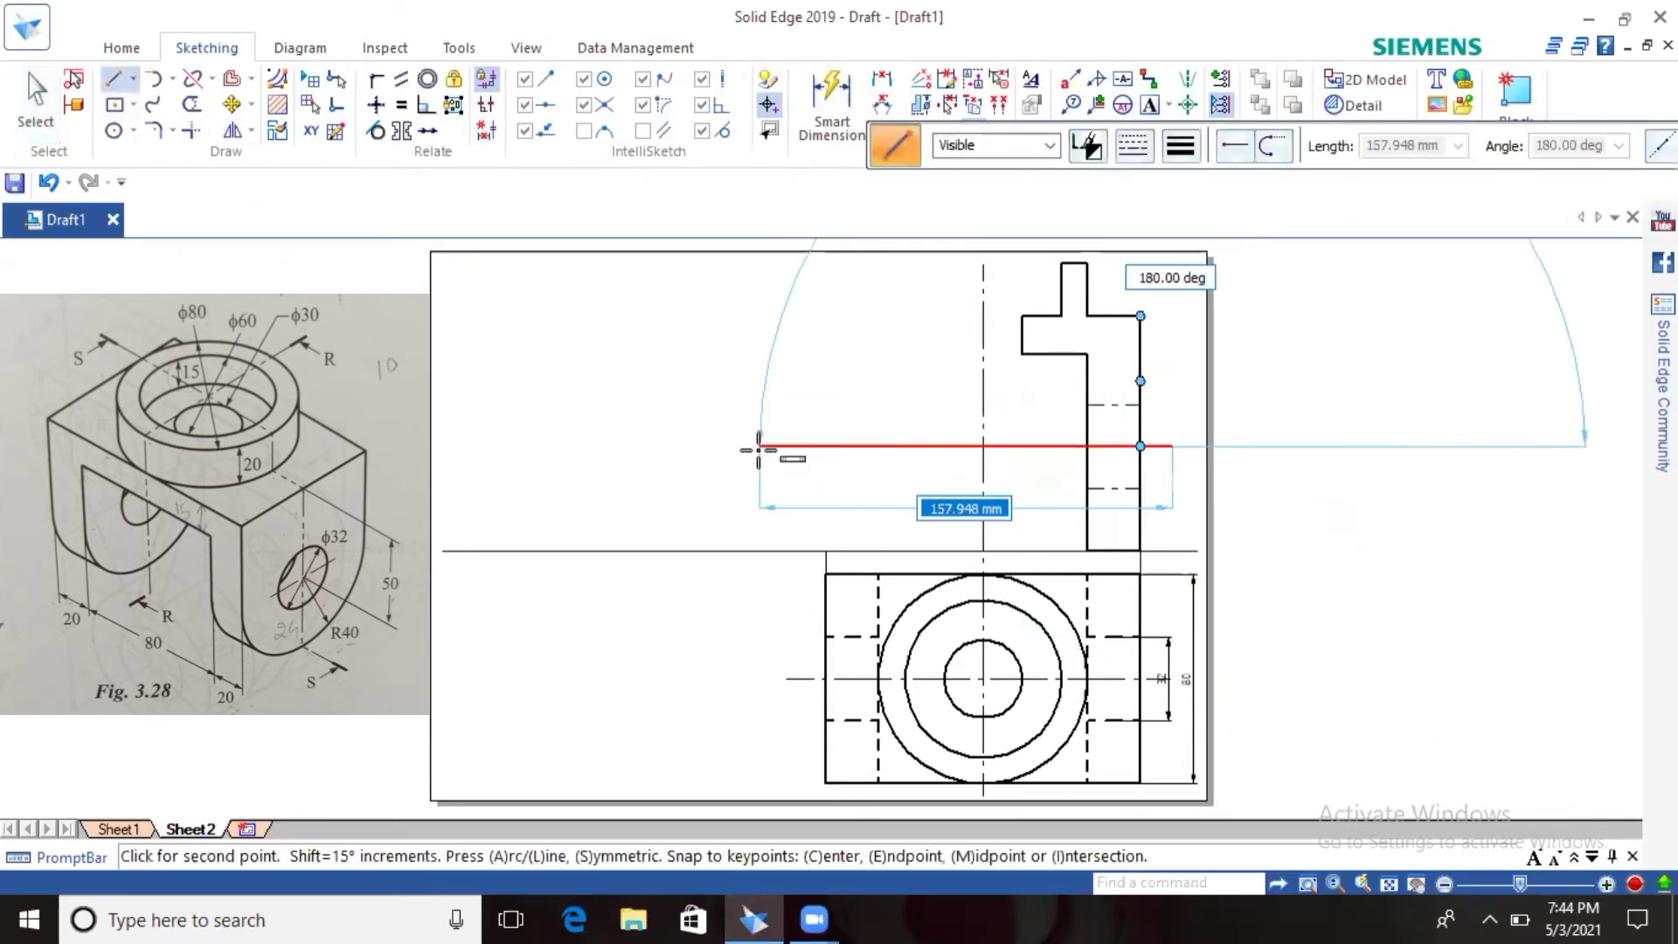
{"action": "left_click", "coordinate": [773, 446]}
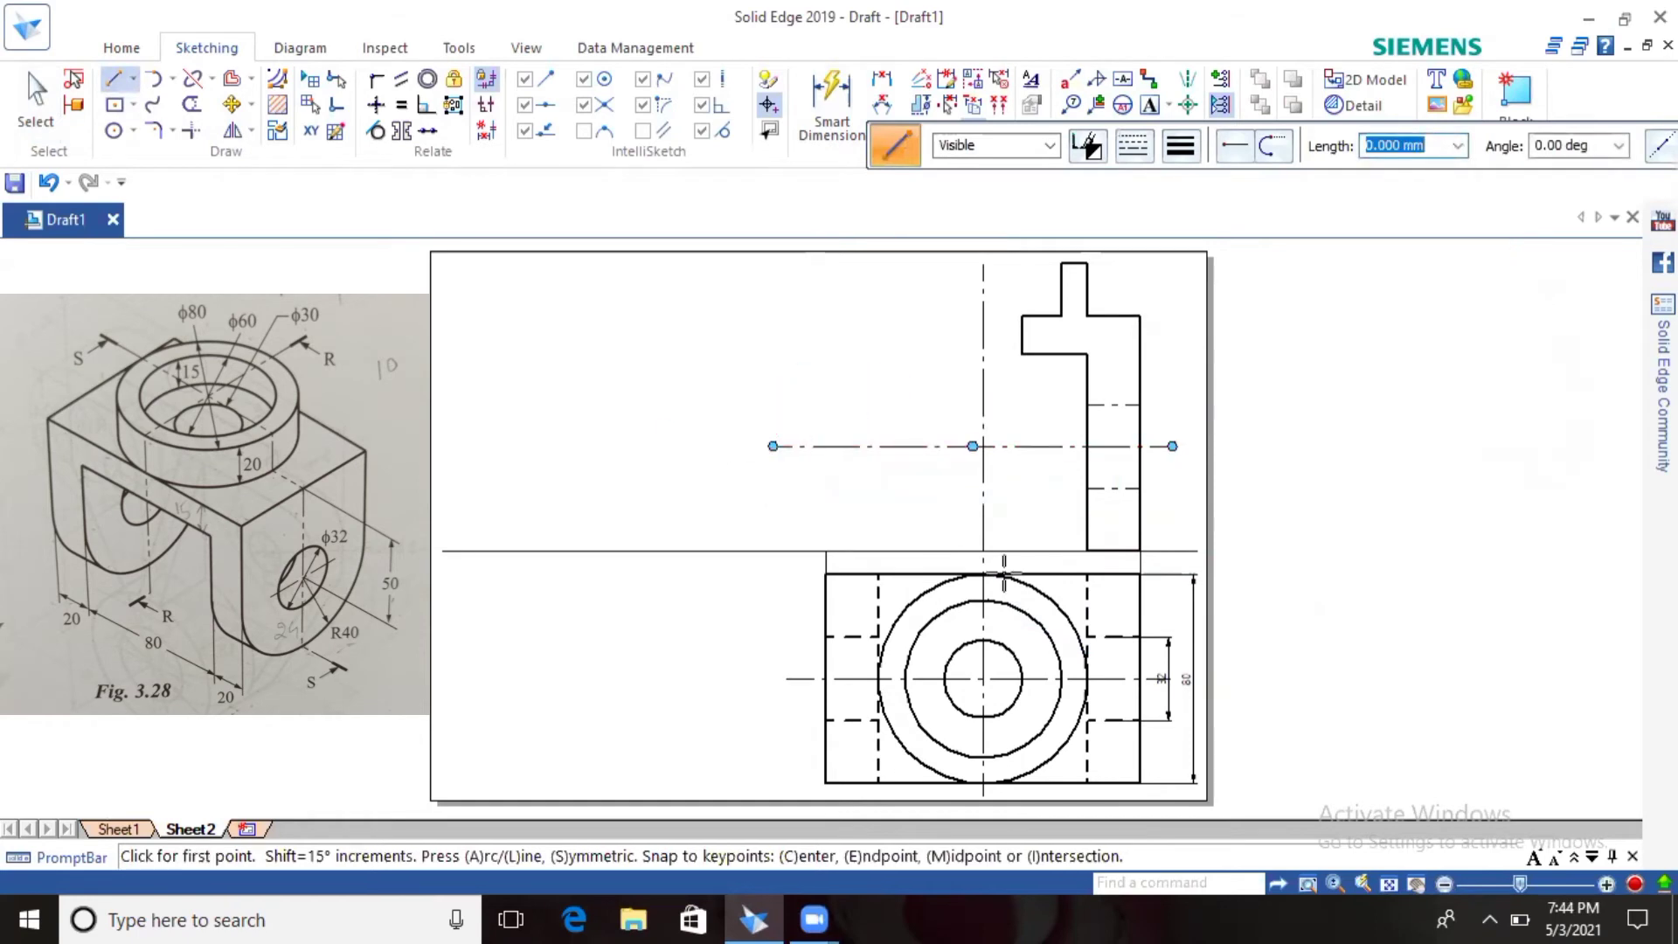
{"action": "left_click", "coordinate": [232, 79]}
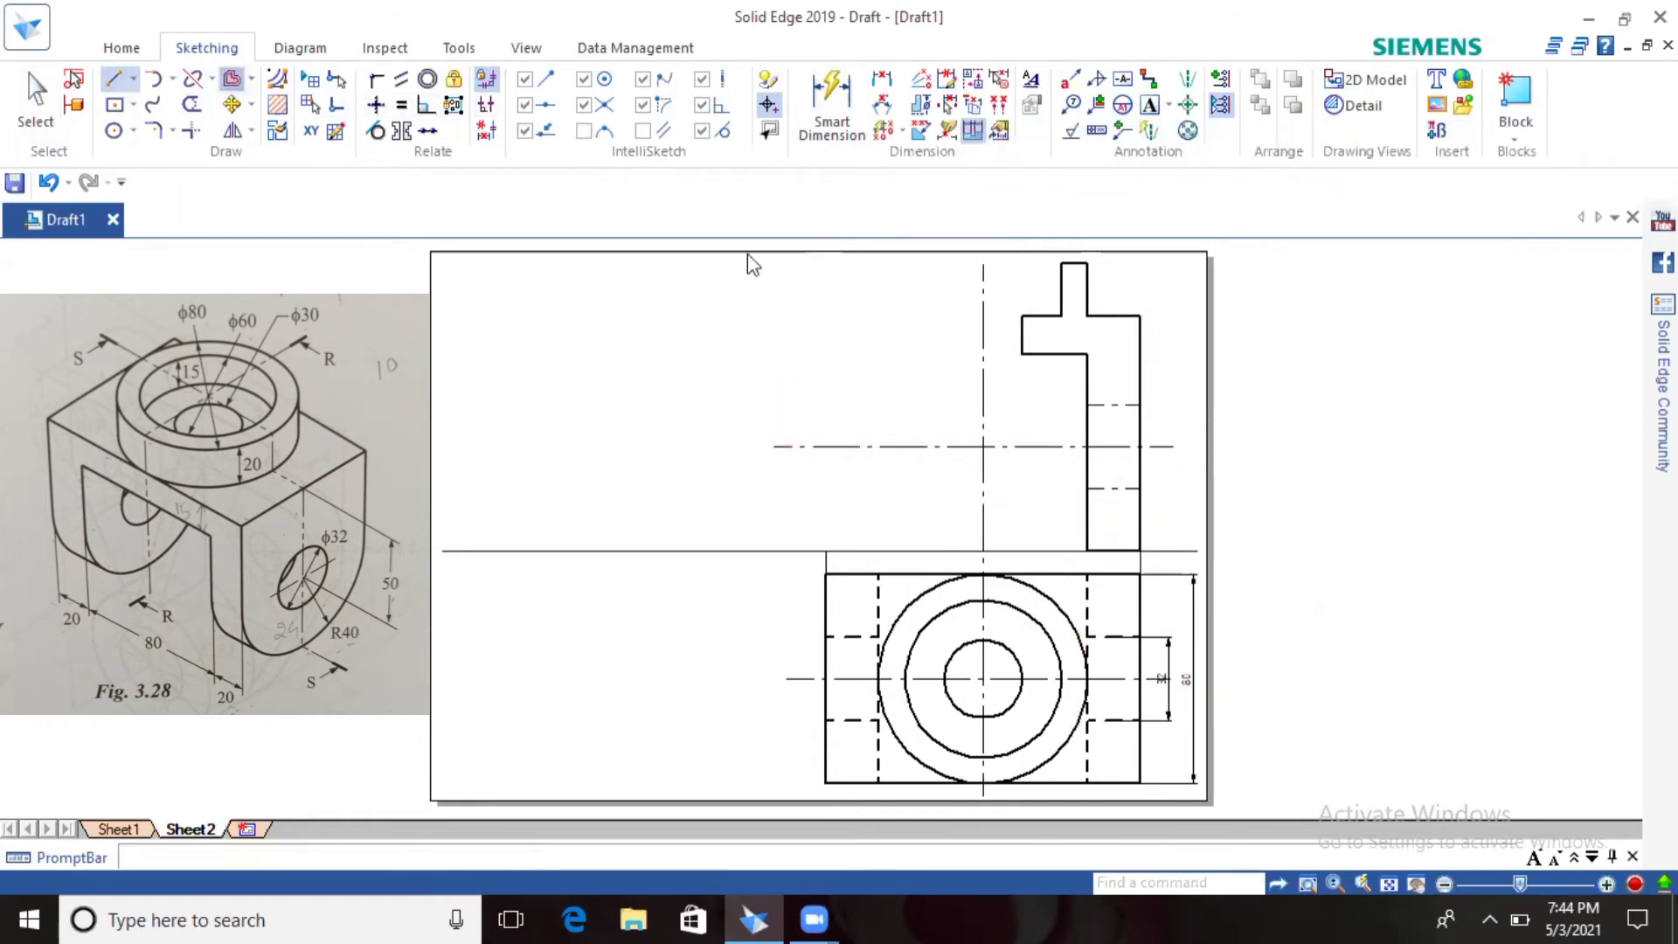
{"action": "left_click", "coordinate": [40, 126]}
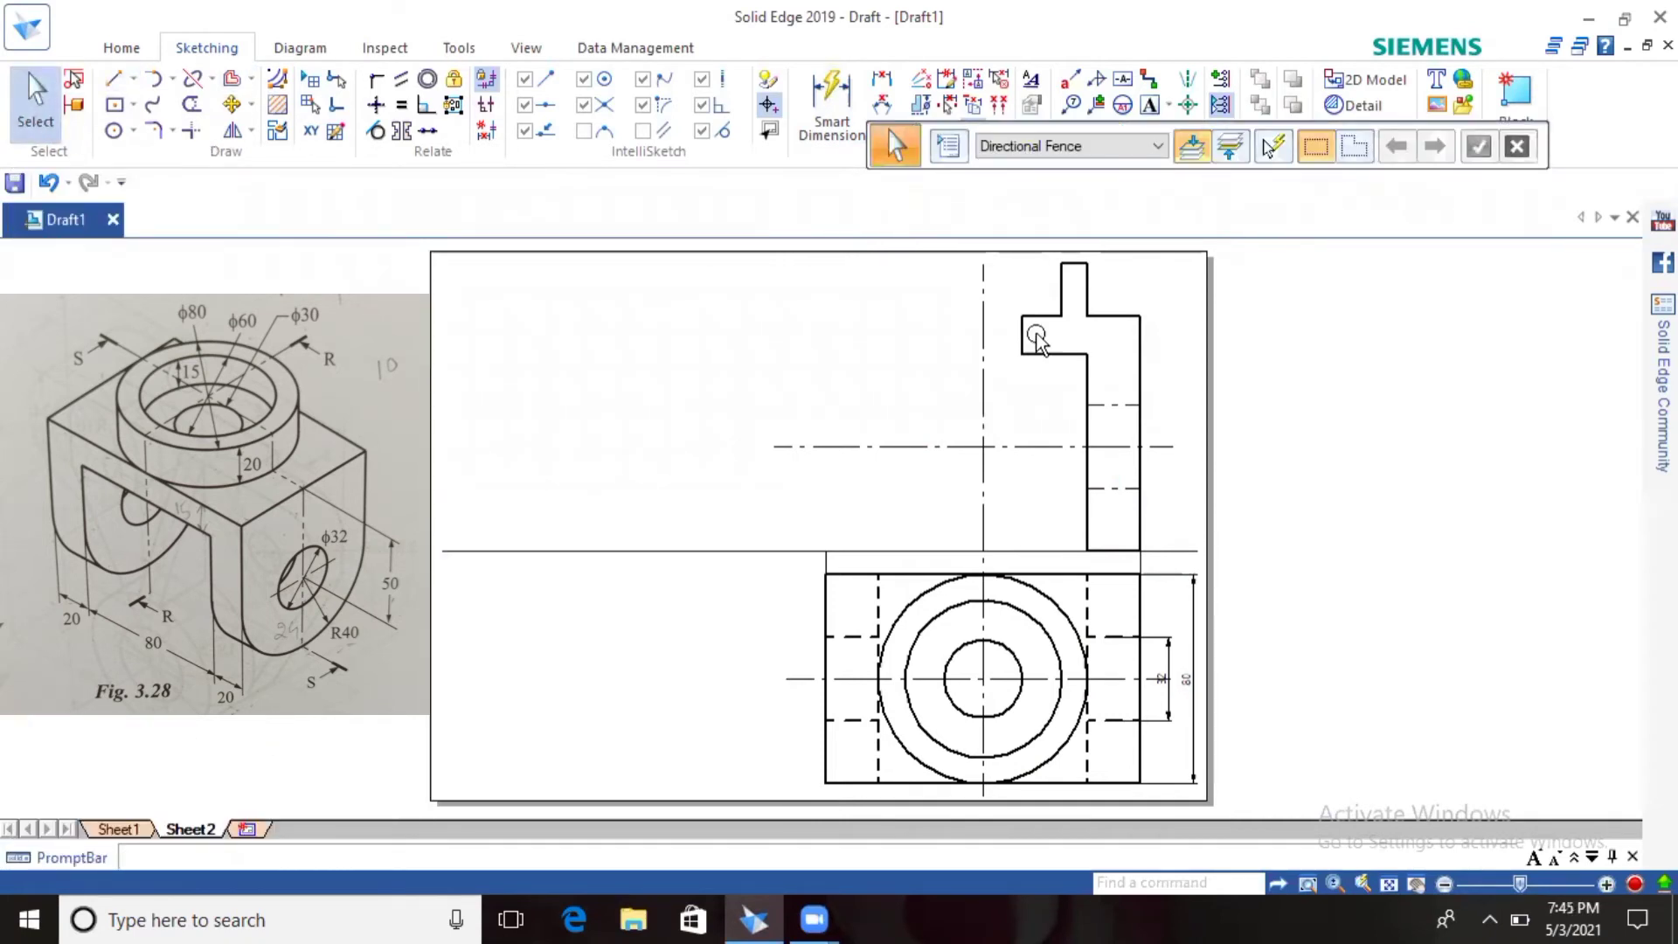
{"action": "left_click_drag", "start_coordinate": [972, 252], "coordinate": [1177, 561]}
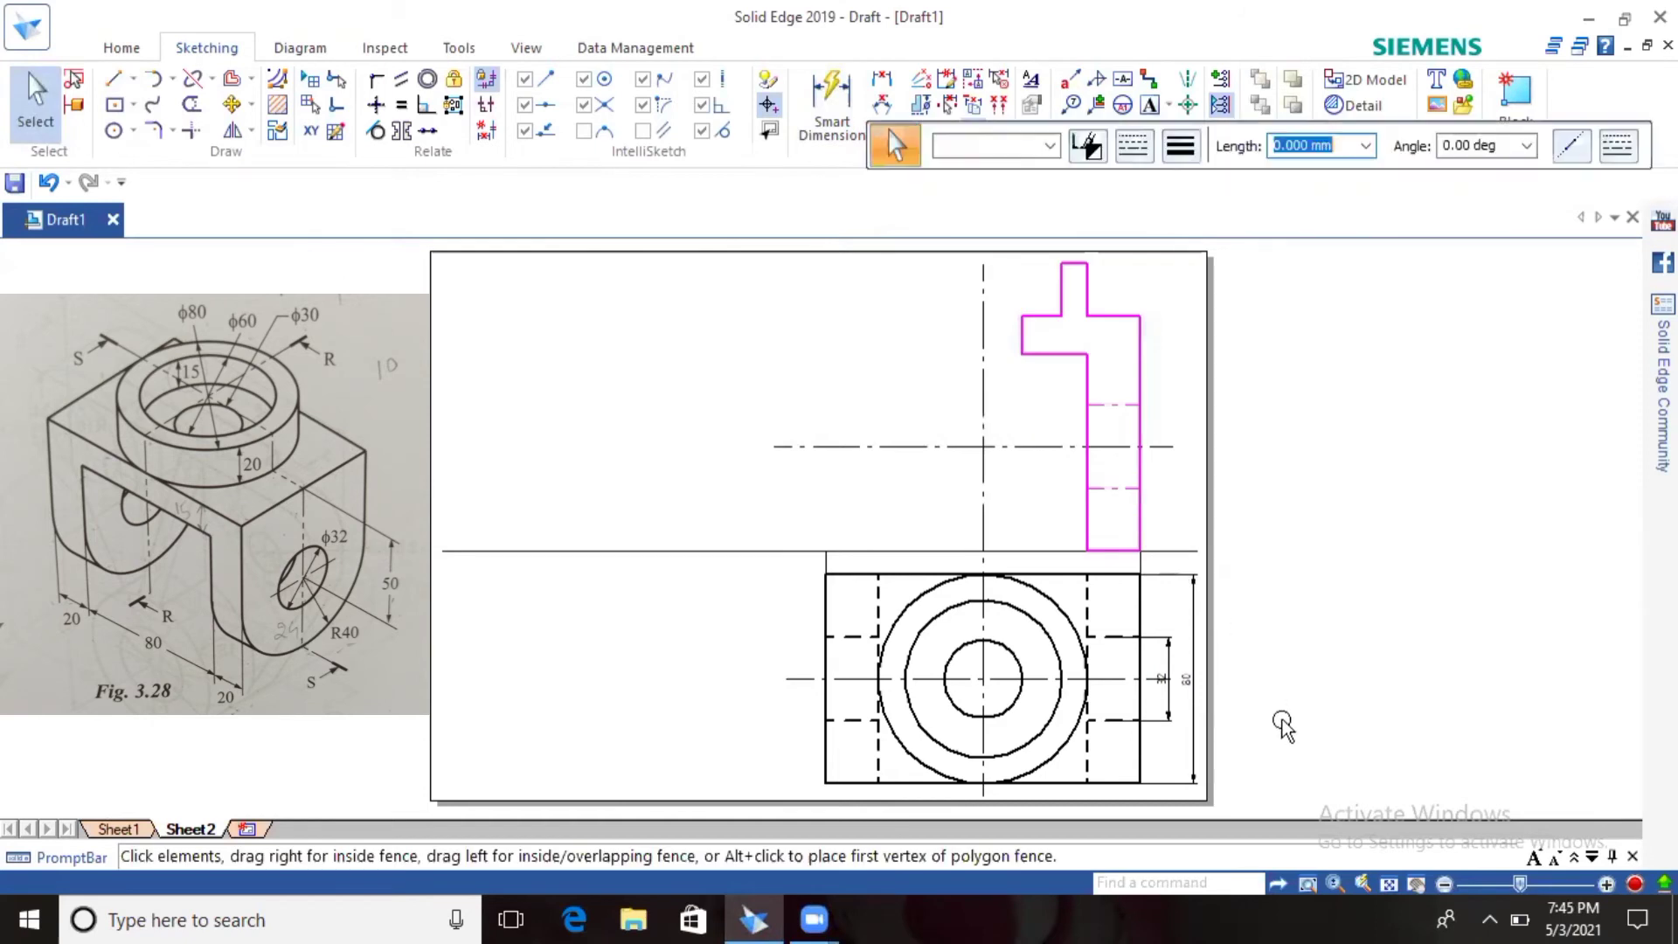
{"action": "left_click", "coordinate": [232, 79]}
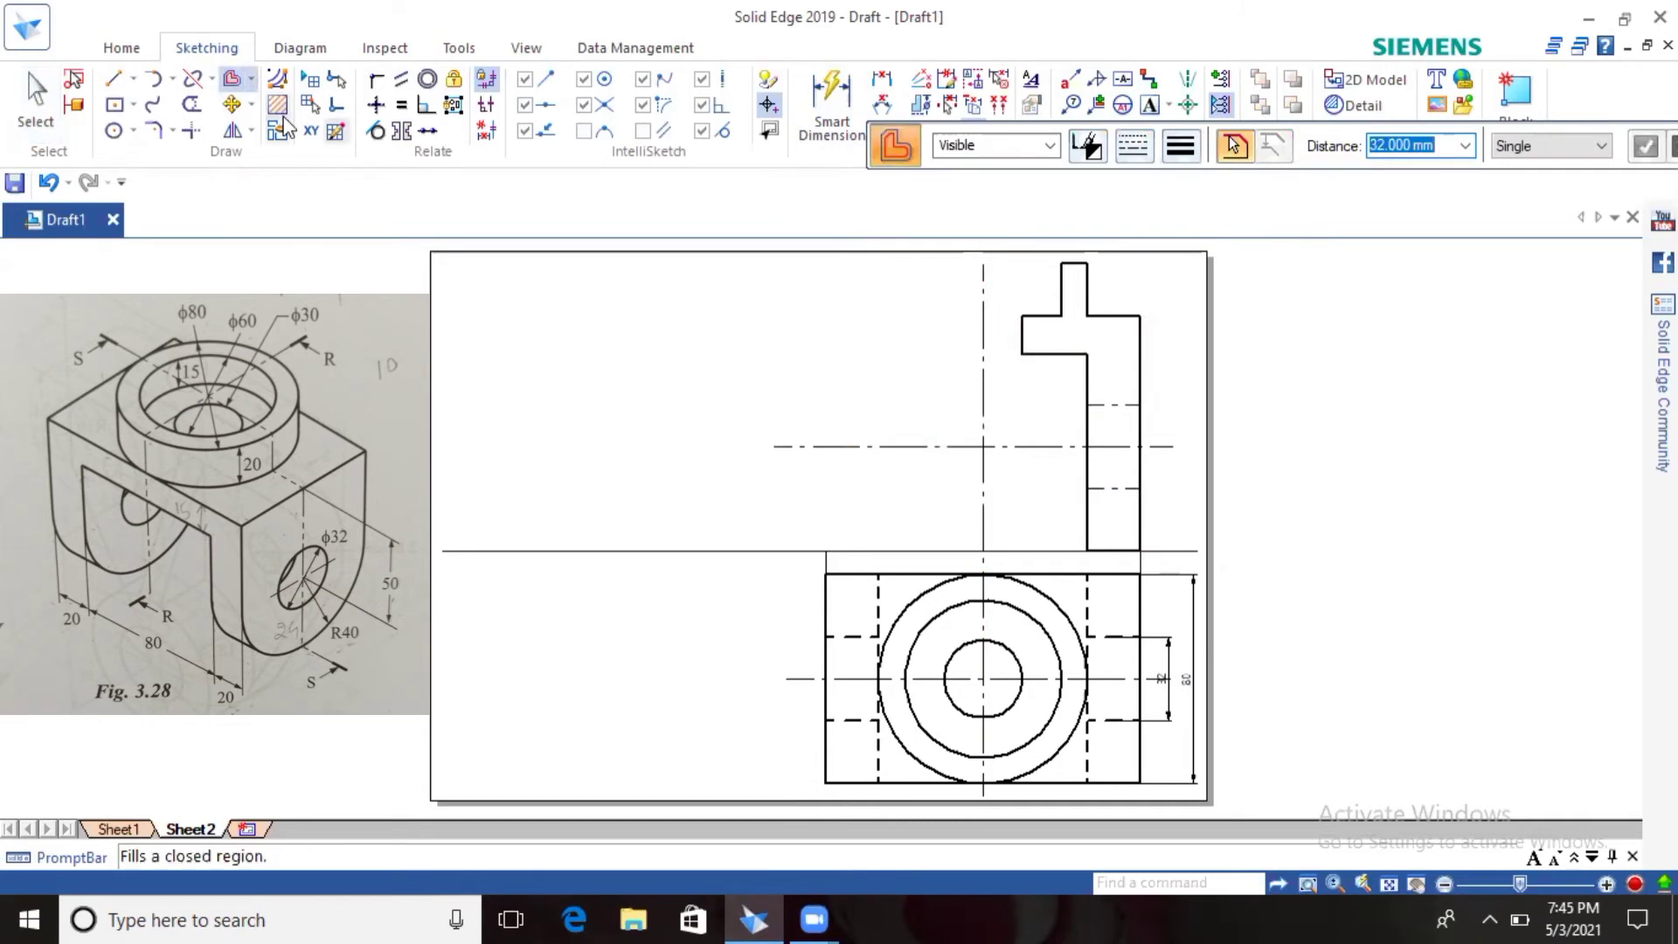
{"action": "left_click", "coordinate": [36, 96]}
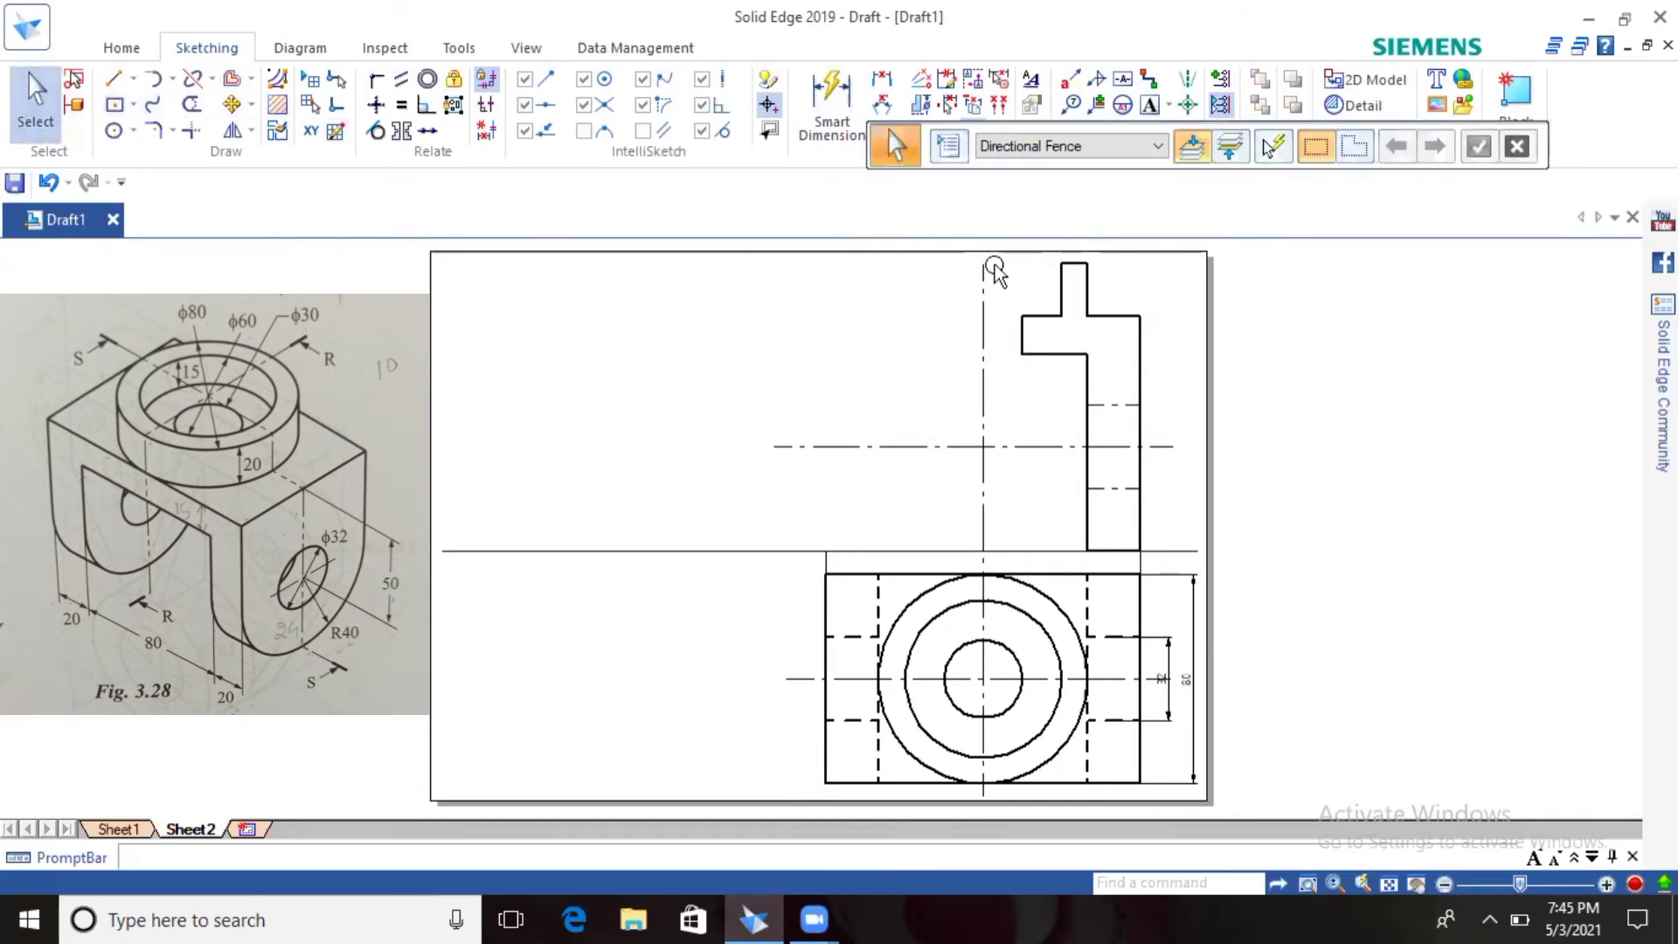
Step: Mirror a copy of the half outline with its two side hole lines about the vertical centerline
{"action": "left_click_drag", "start_coordinate": [995, 255], "coordinate": [1172, 562]}
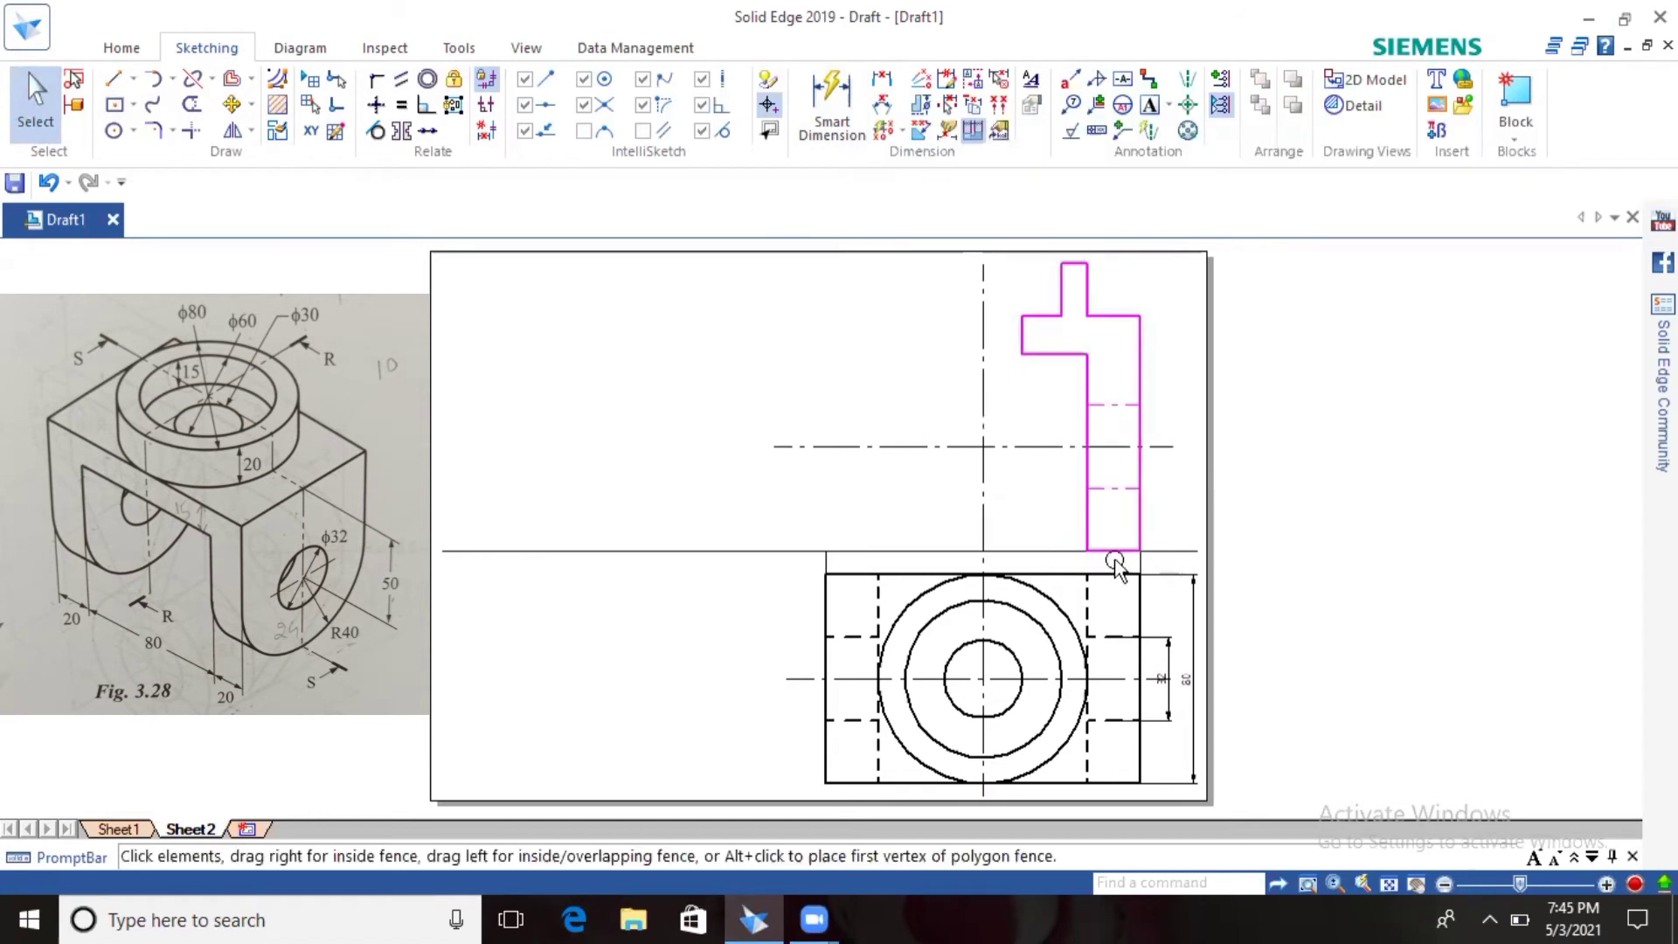
{"action": "left_click", "coordinate": [234, 131]}
{"action": "left_click", "coordinate": [984, 384]}
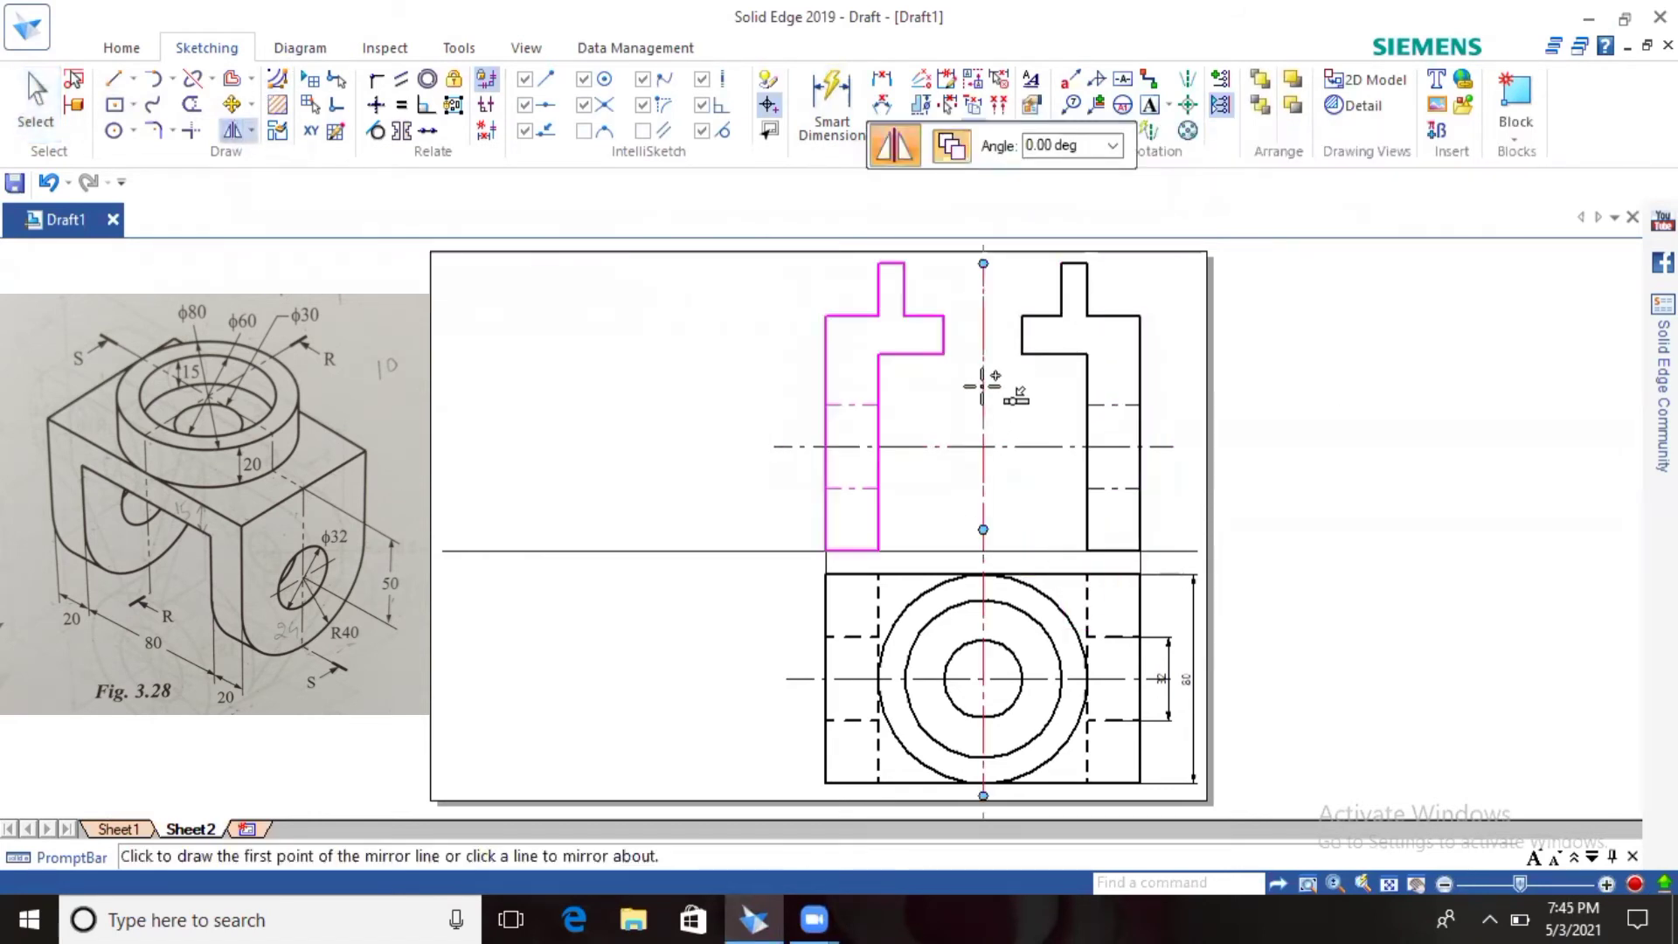
{"action": "left_click", "coordinate": [983, 385]}
{"action": "key", "text": "Escape"}
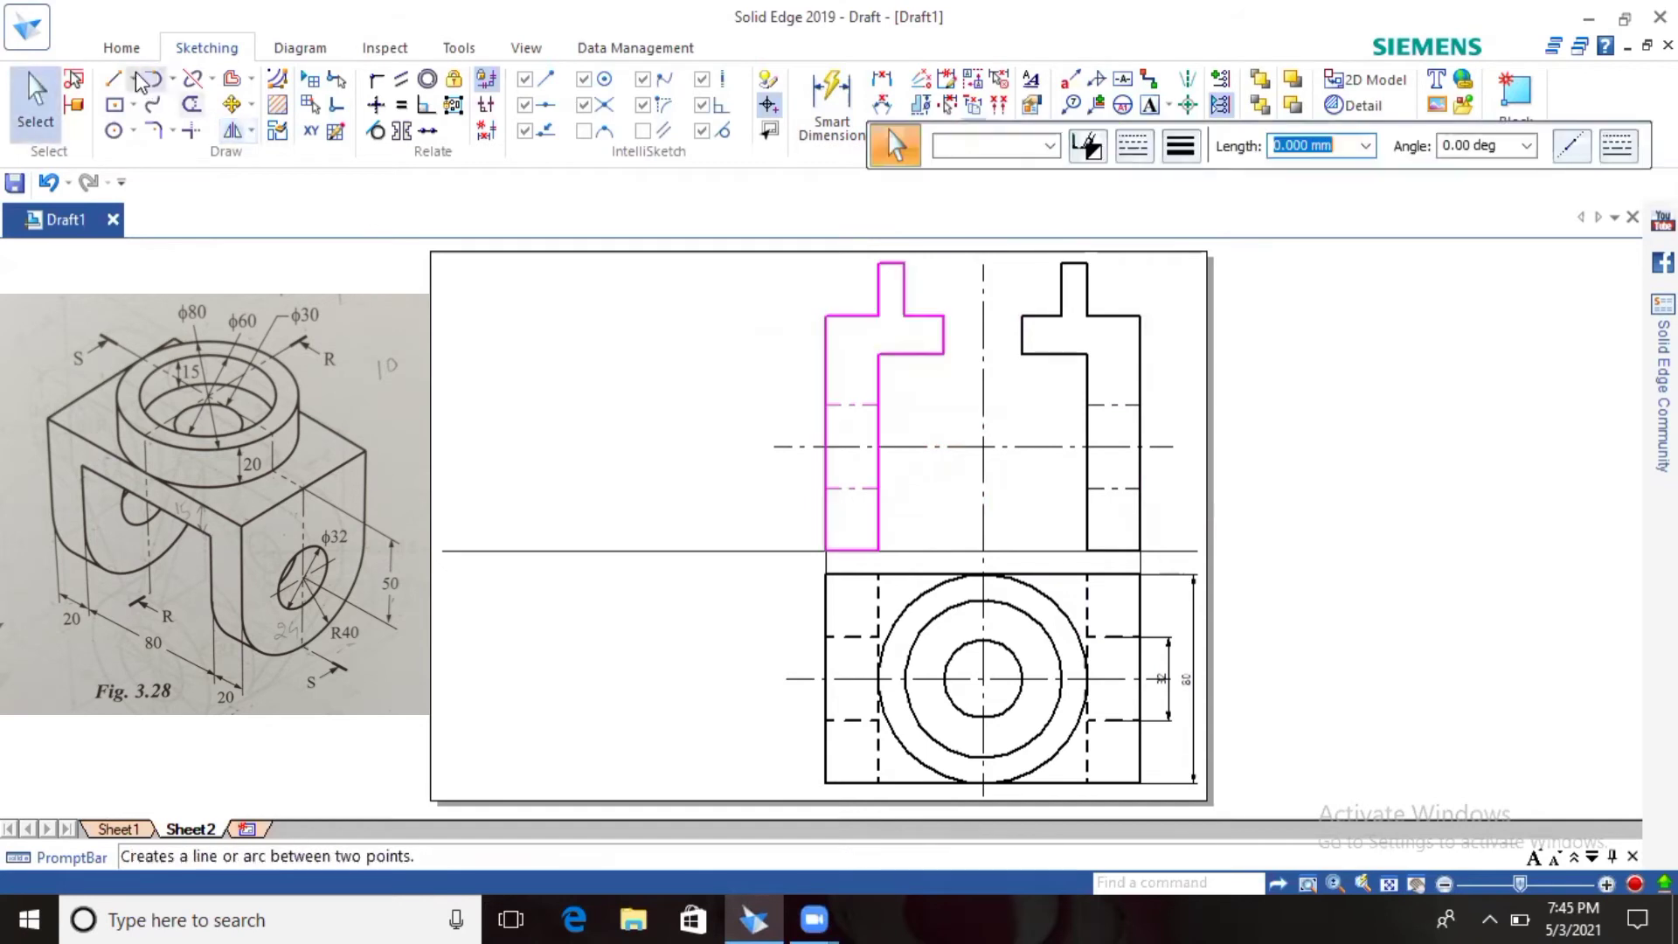
Step: Draw 0.50 mm horizontal lines across the central hole, joining the two halves at the hole's lower and upper ends
{"action": "left_click", "coordinate": [132, 79]}
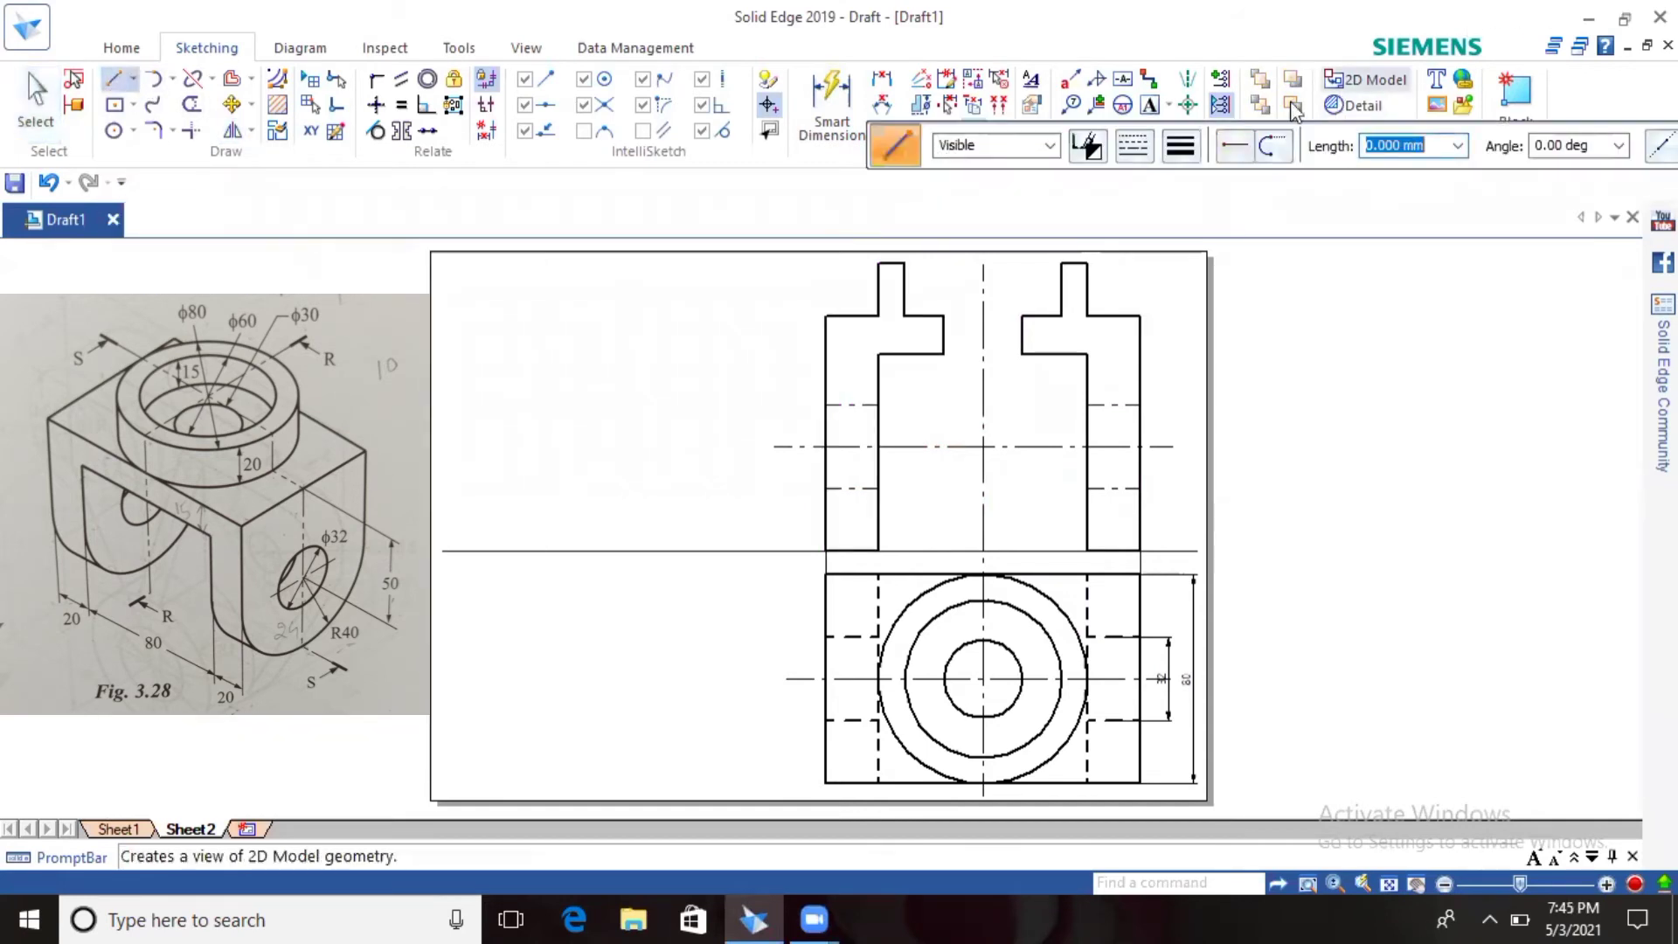
{"action": "left_click", "coordinate": [1181, 145]}
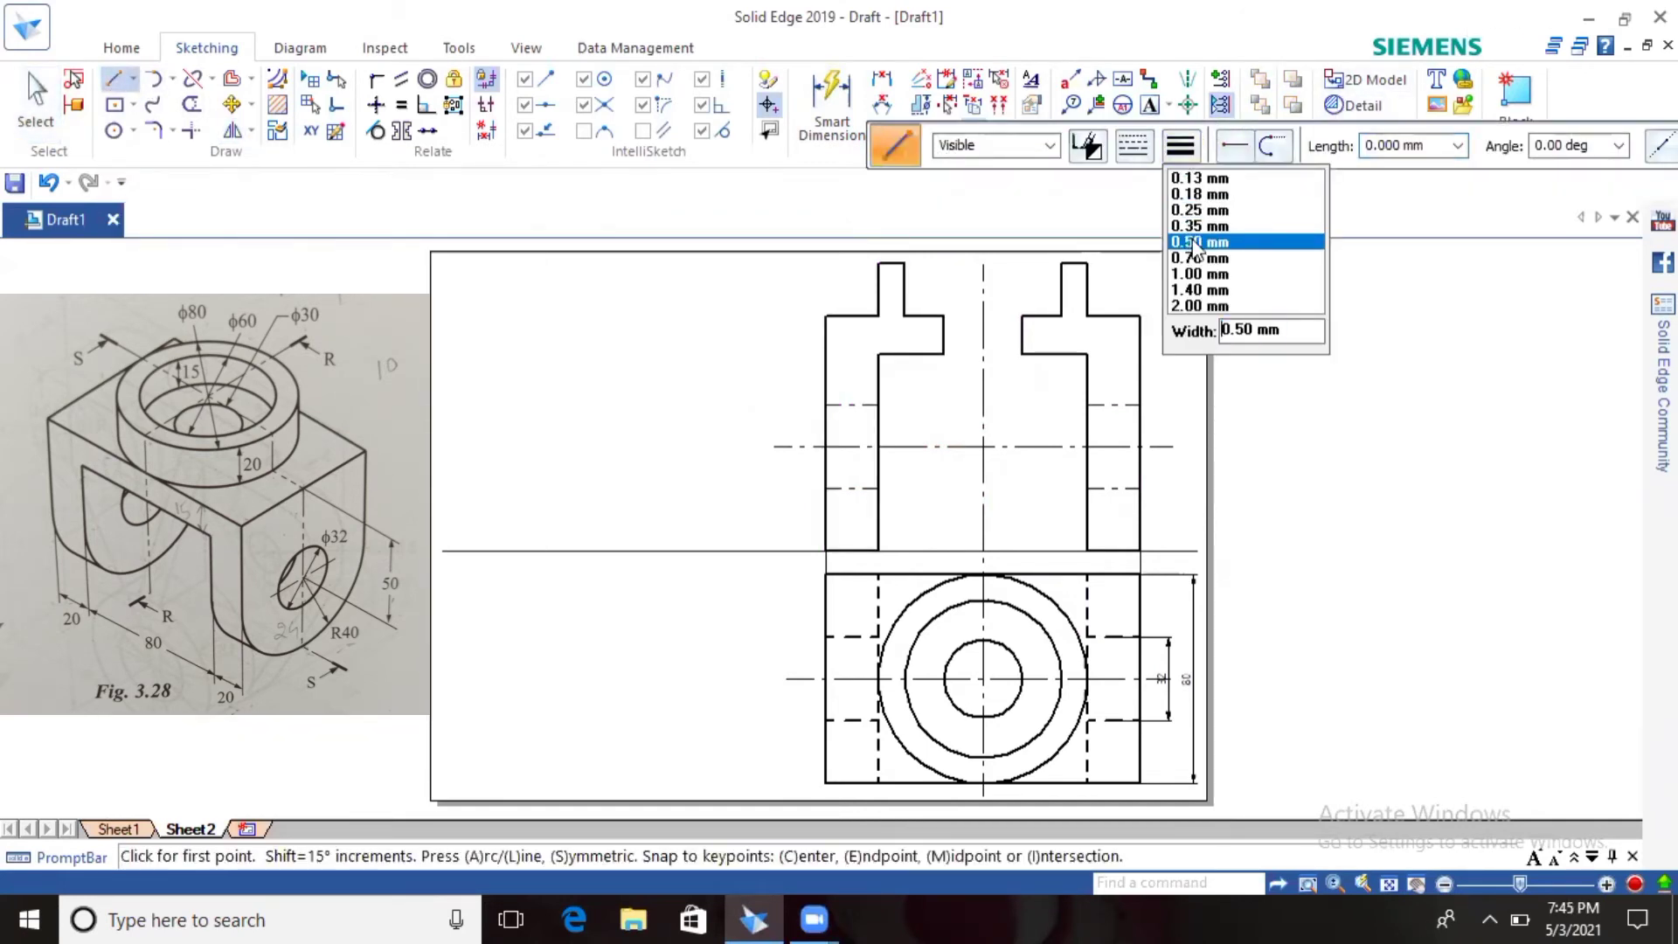
{"action": "left_click", "coordinate": [1196, 241]}
{"action": "left_click", "coordinate": [945, 355]}
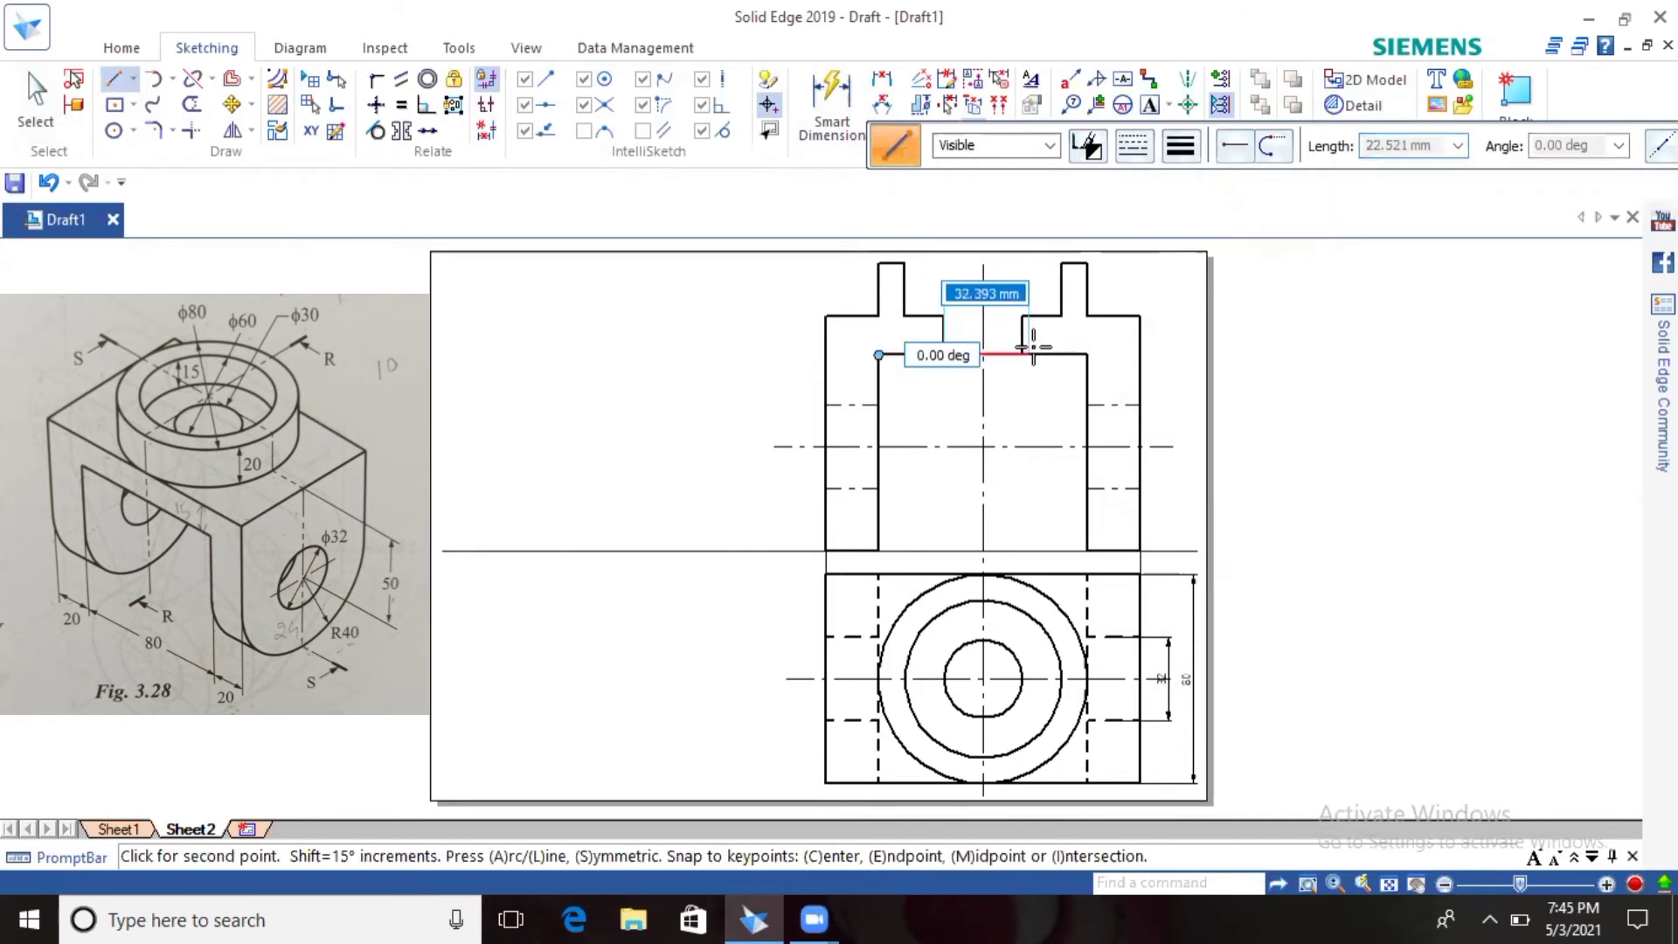
{"action": "left_click", "coordinate": [1022, 354]}
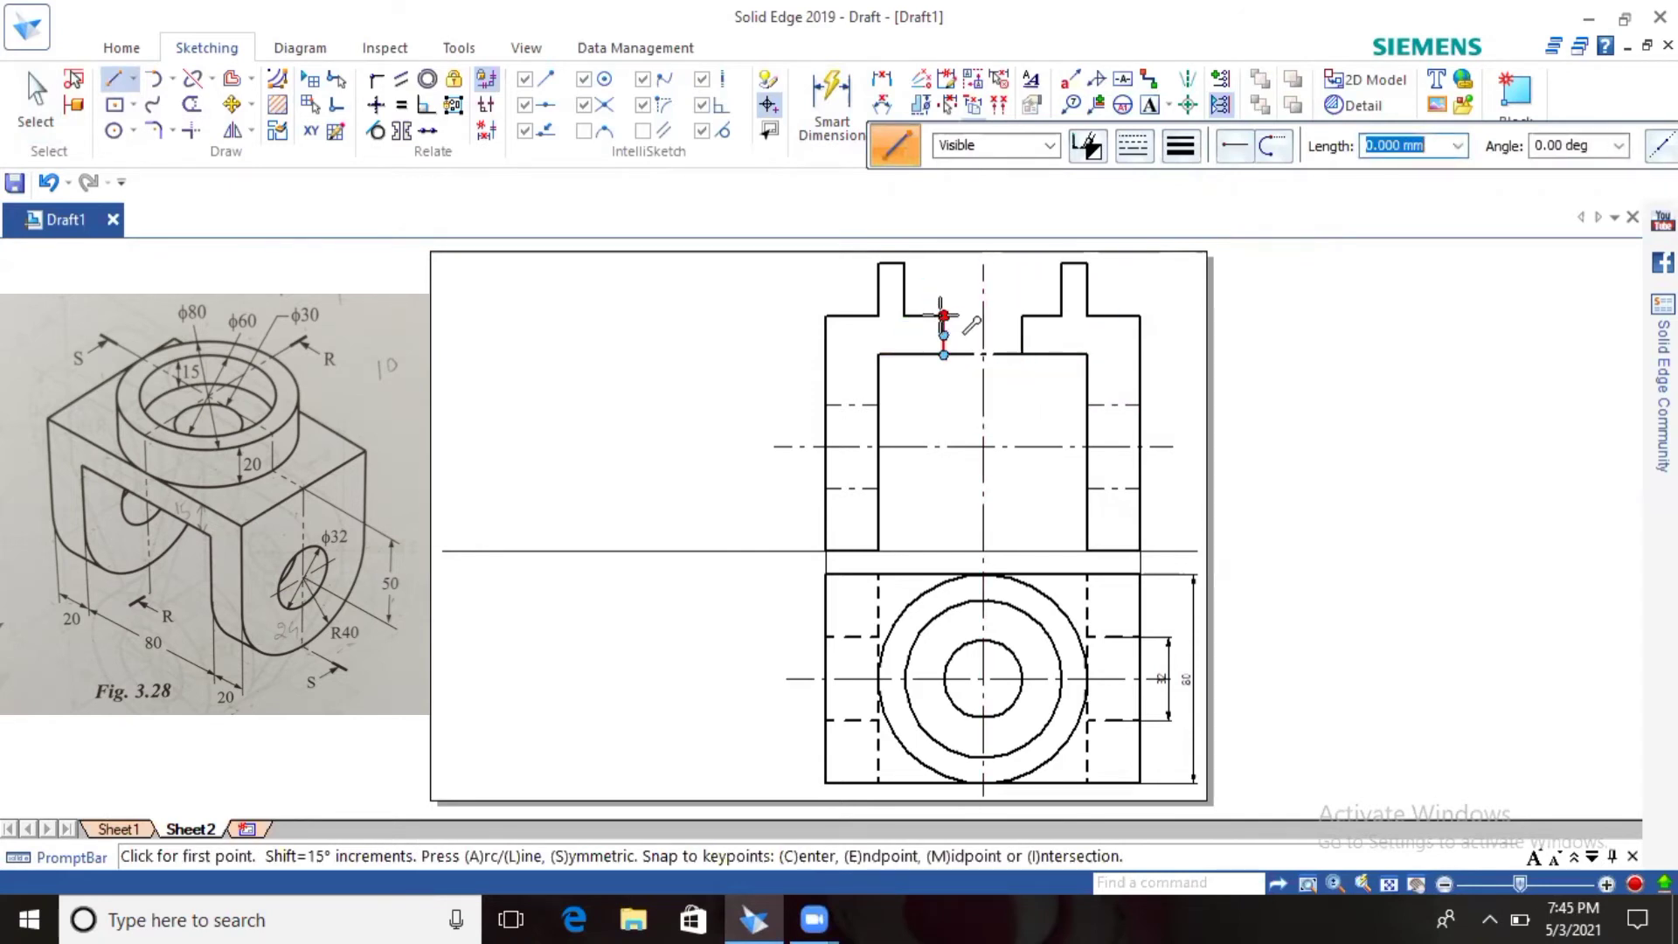
{"action": "left_click", "coordinate": [1022, 315]}
{"action": "left_click", "coordinate": [945, 316]}
{"action": "right_click", "coordinate": [944, 314]}
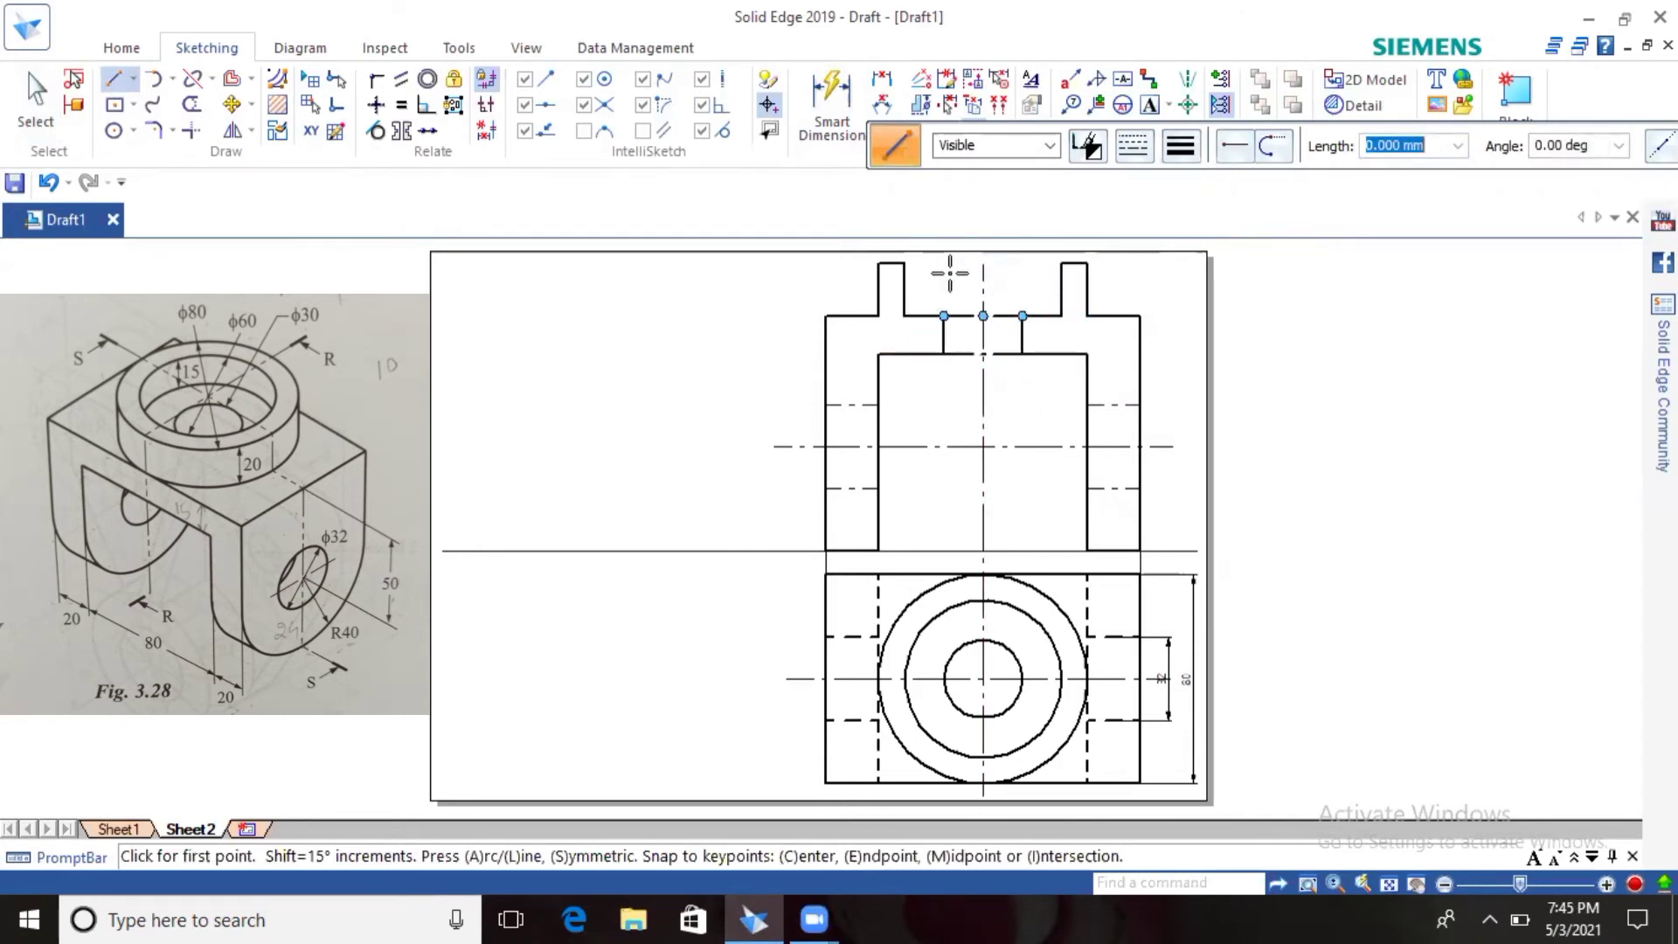
Step: Draw a horizontal line across the recess between the inner top corners of the two boss walls
{"action": "left_click", "coordinate": [905, 263]}
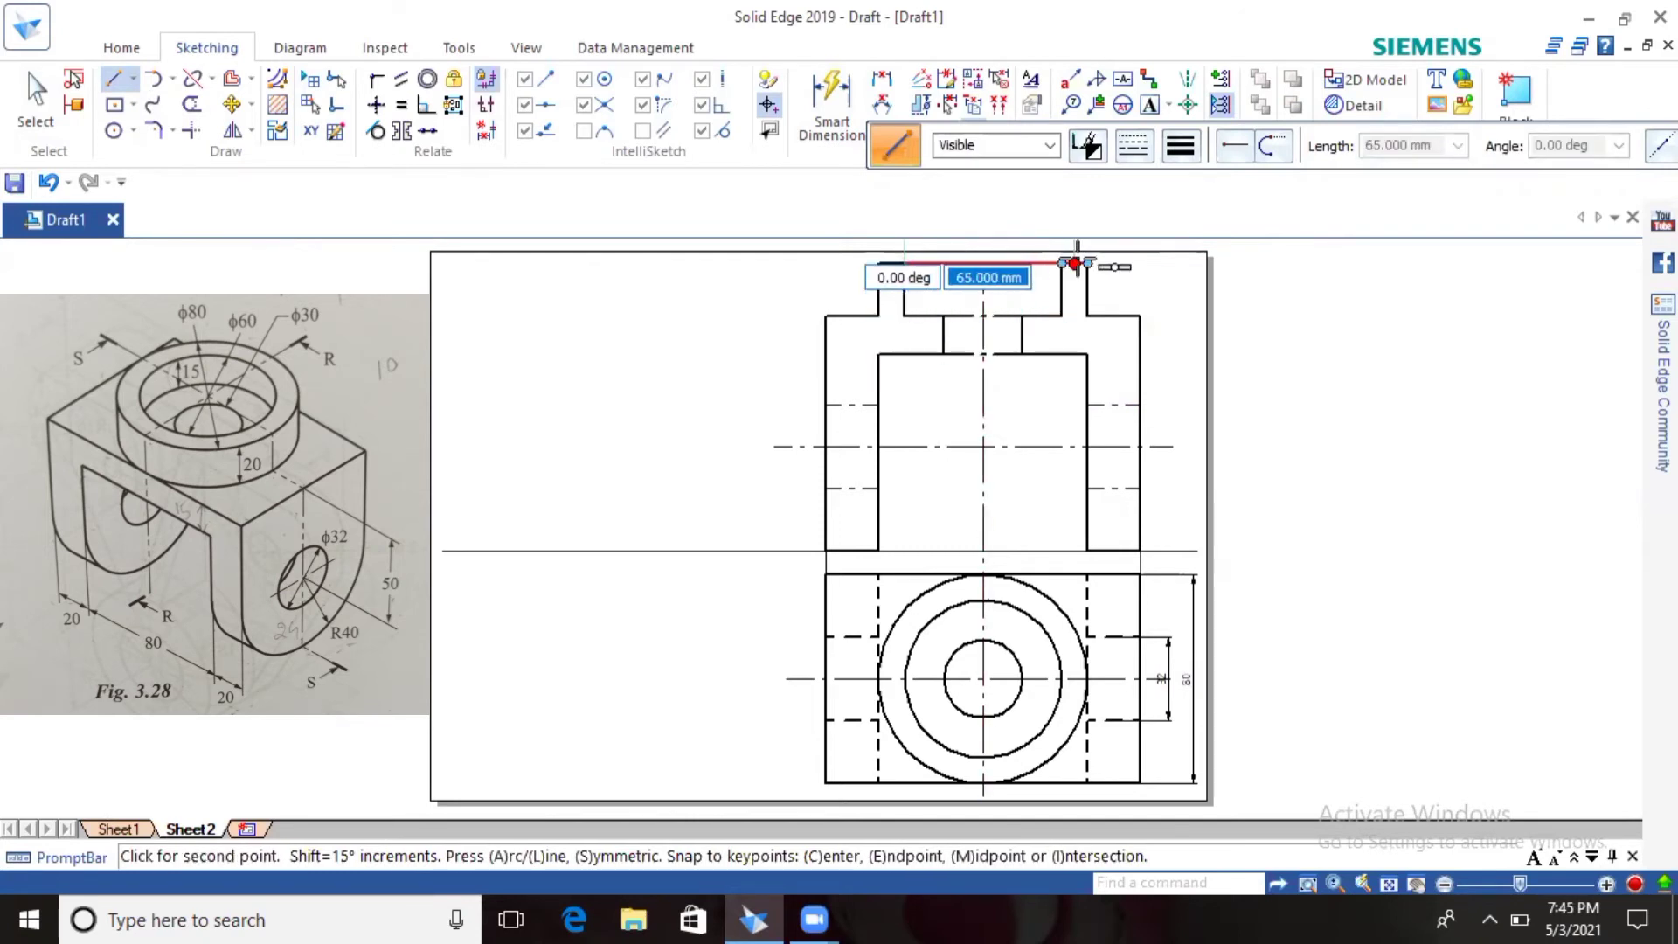
{"action": "left_click", "coordinate": [1062, 263]}
{"action": "right_click", "coordinate": [1294, 300]}
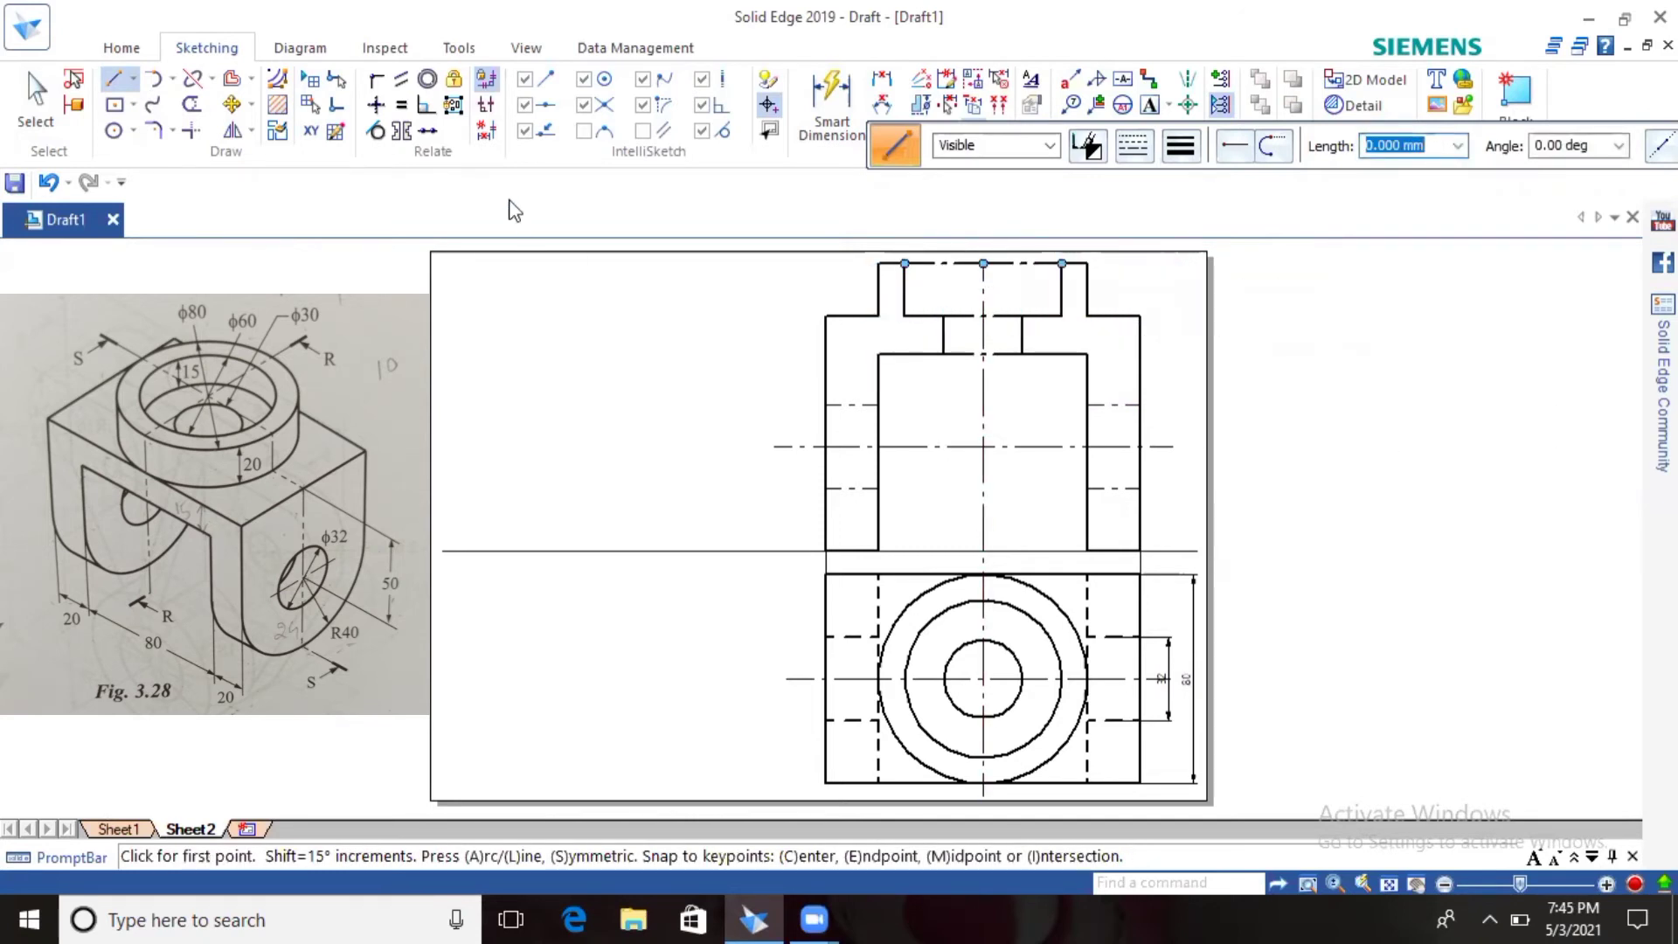
Step: Change the three lines across the central hole and recess to the continuous line type
{"action": "left_click", "coordinate": [34, 100]}
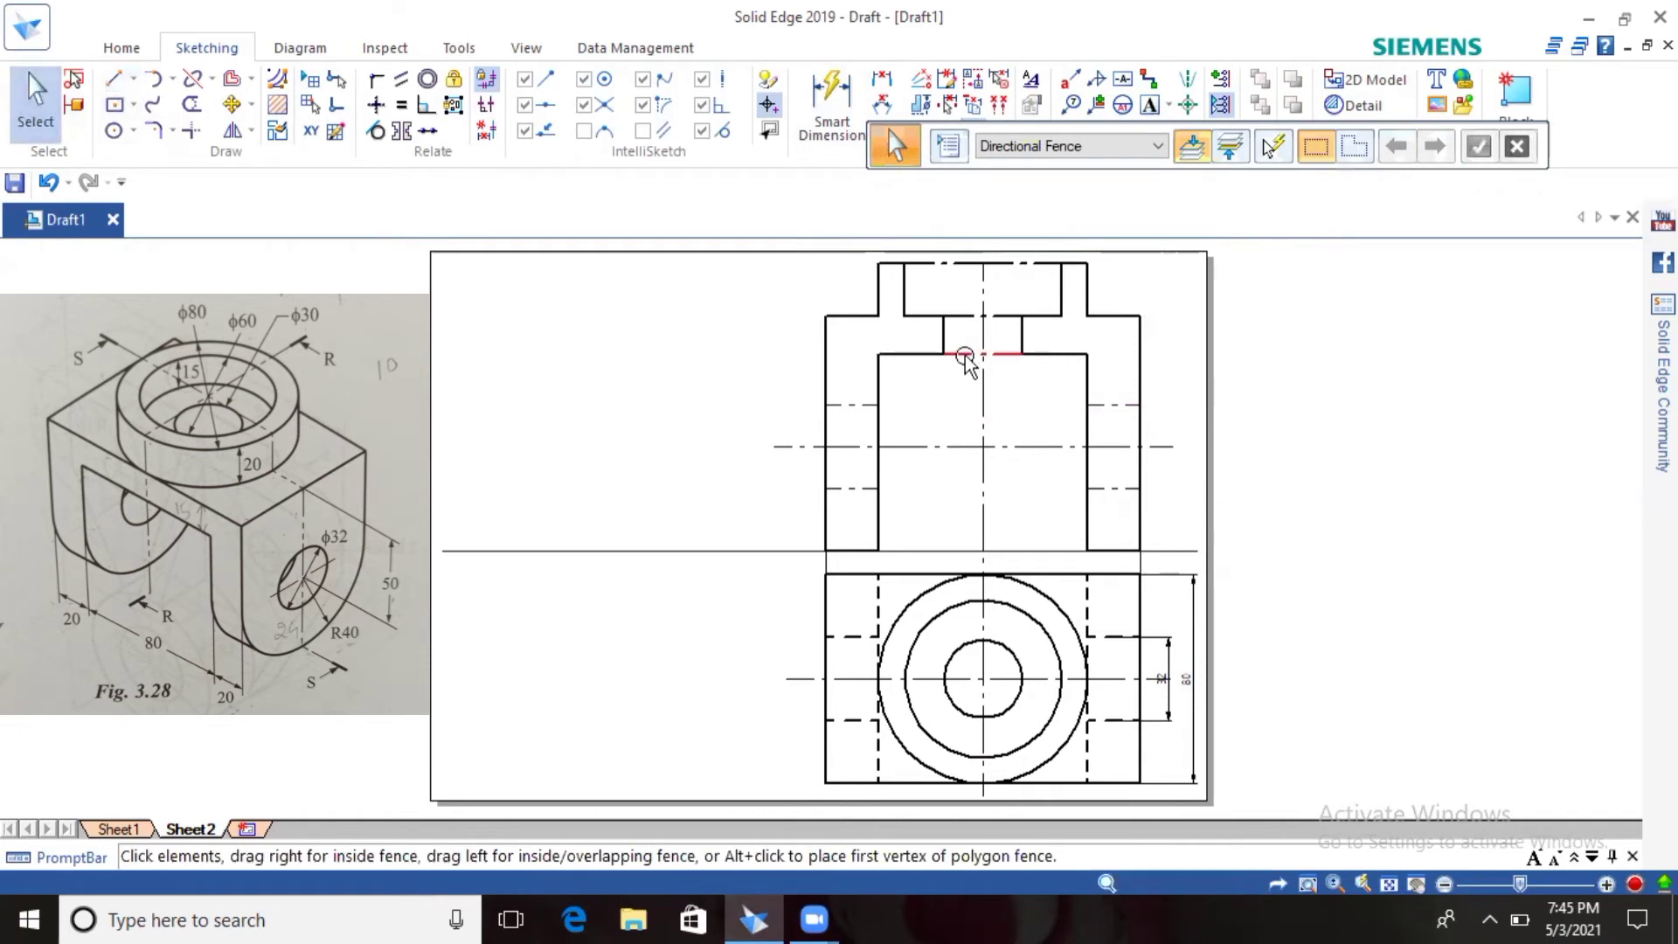
{"action": "left_click", "coordinate": [969, 354]}
{"action": "left_click", "coordinate": [966, 316], "text": "ctrl"}
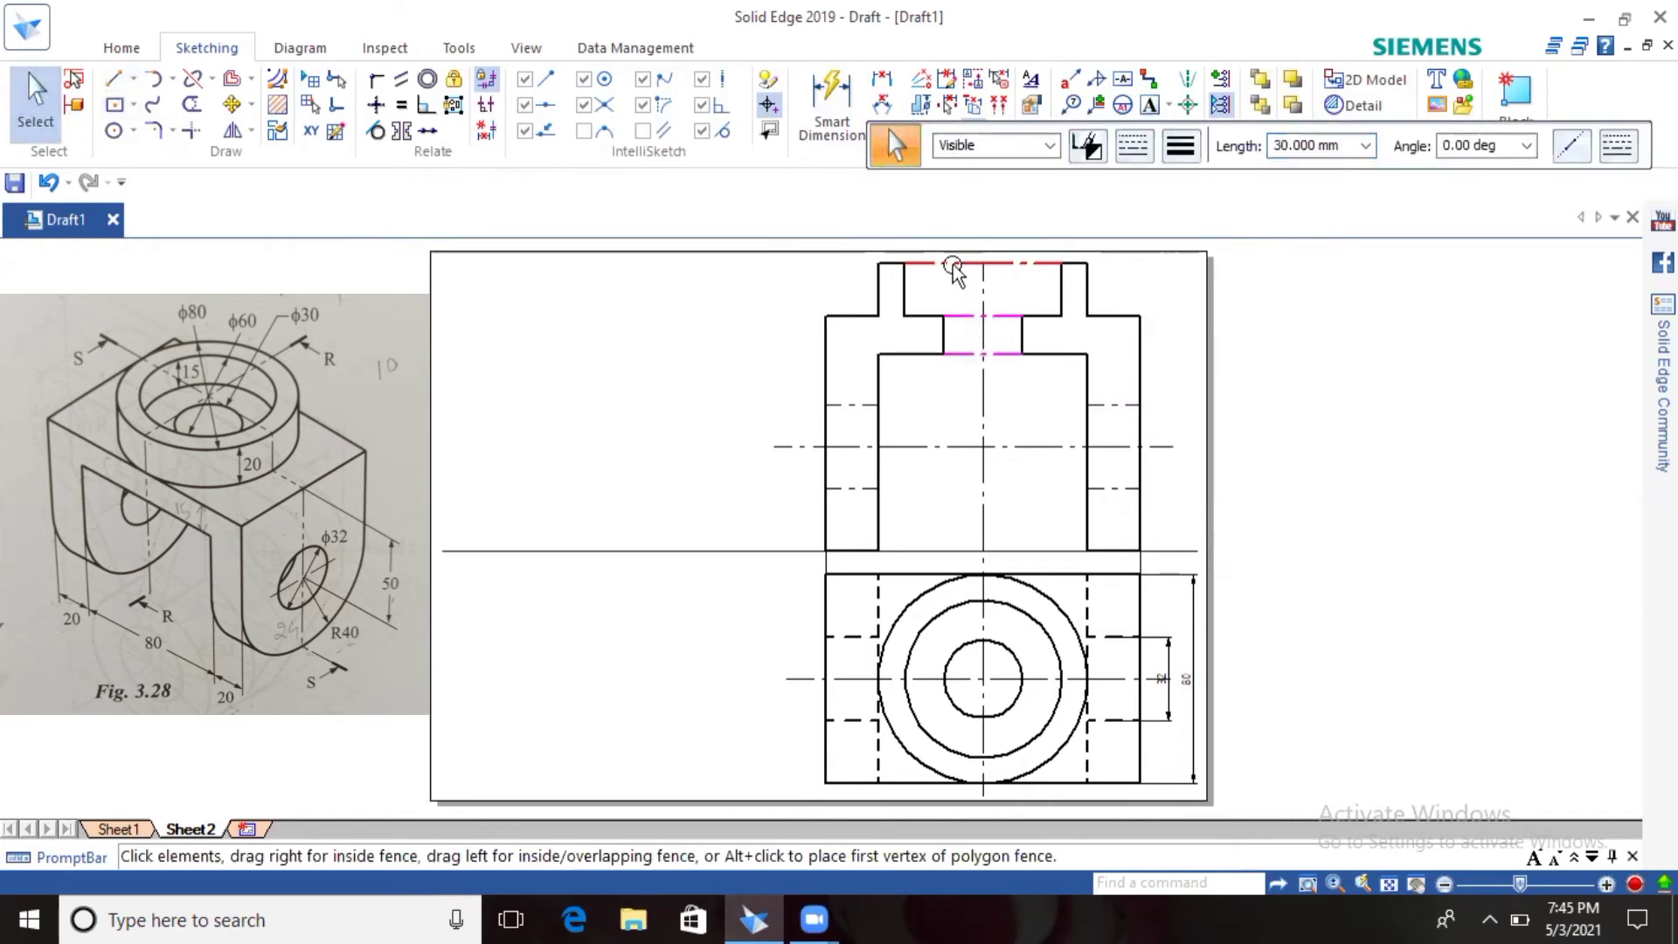
{"action": "left_click", "coordinate": [955, 263], "text": "ctrl"}
{"action": "left_click", "coordinate": [1133, 151]}
{"action": "left_click", "coordinate": [1136, 179]}
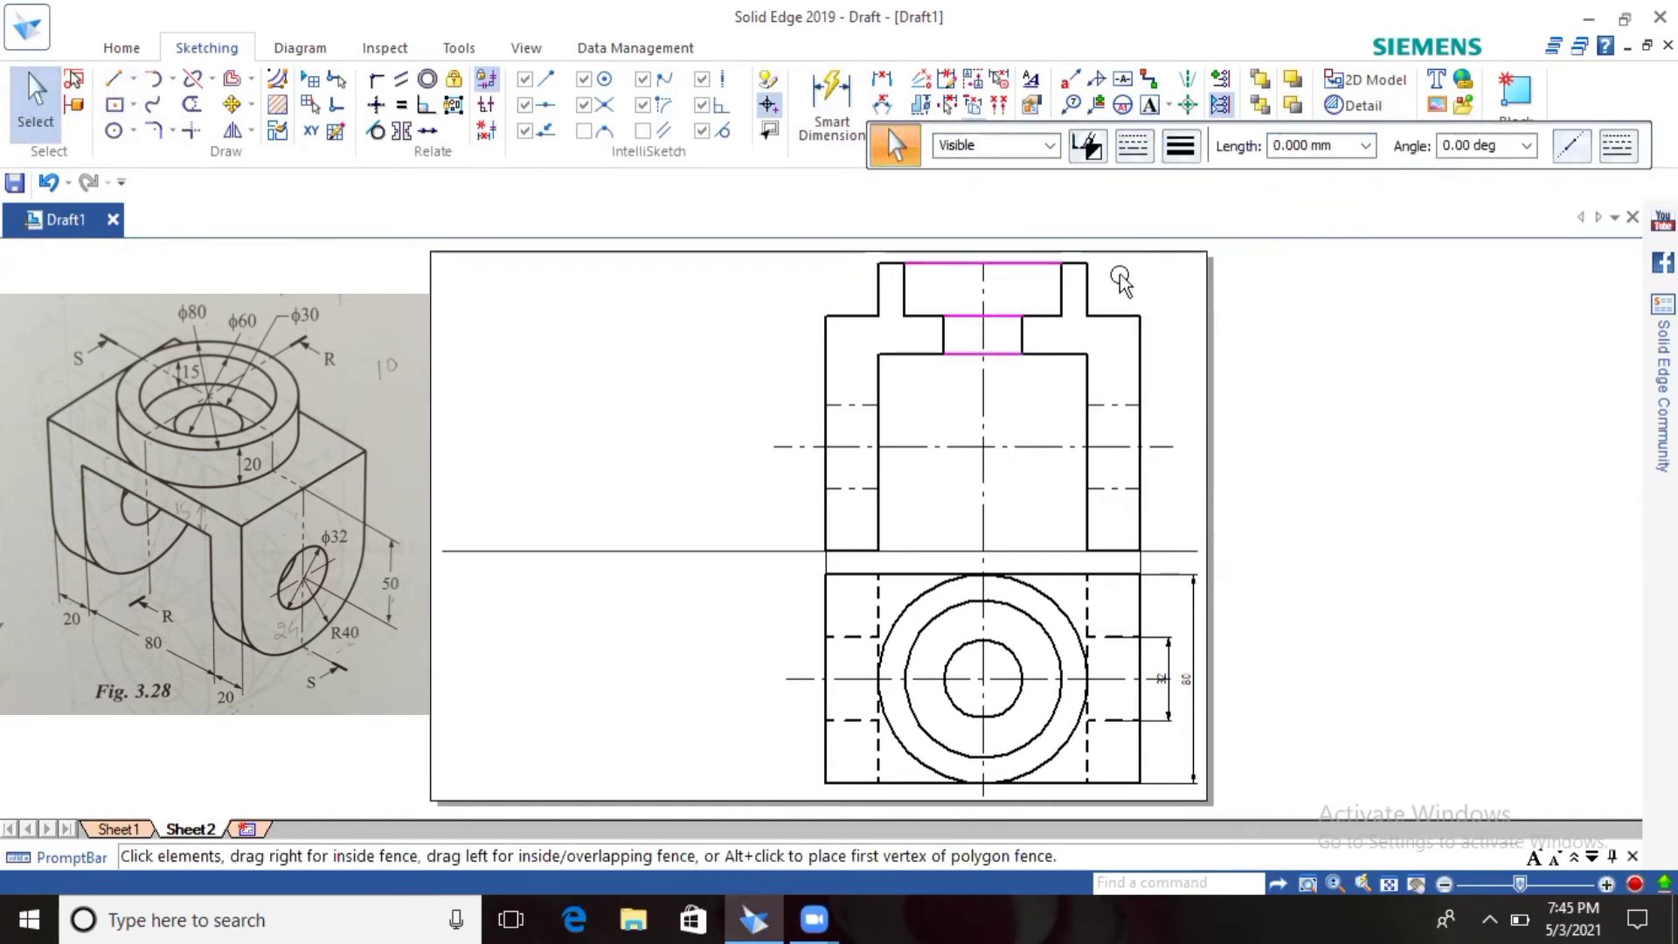
{"action": "left_click", "coordinate": [1454, 348]}
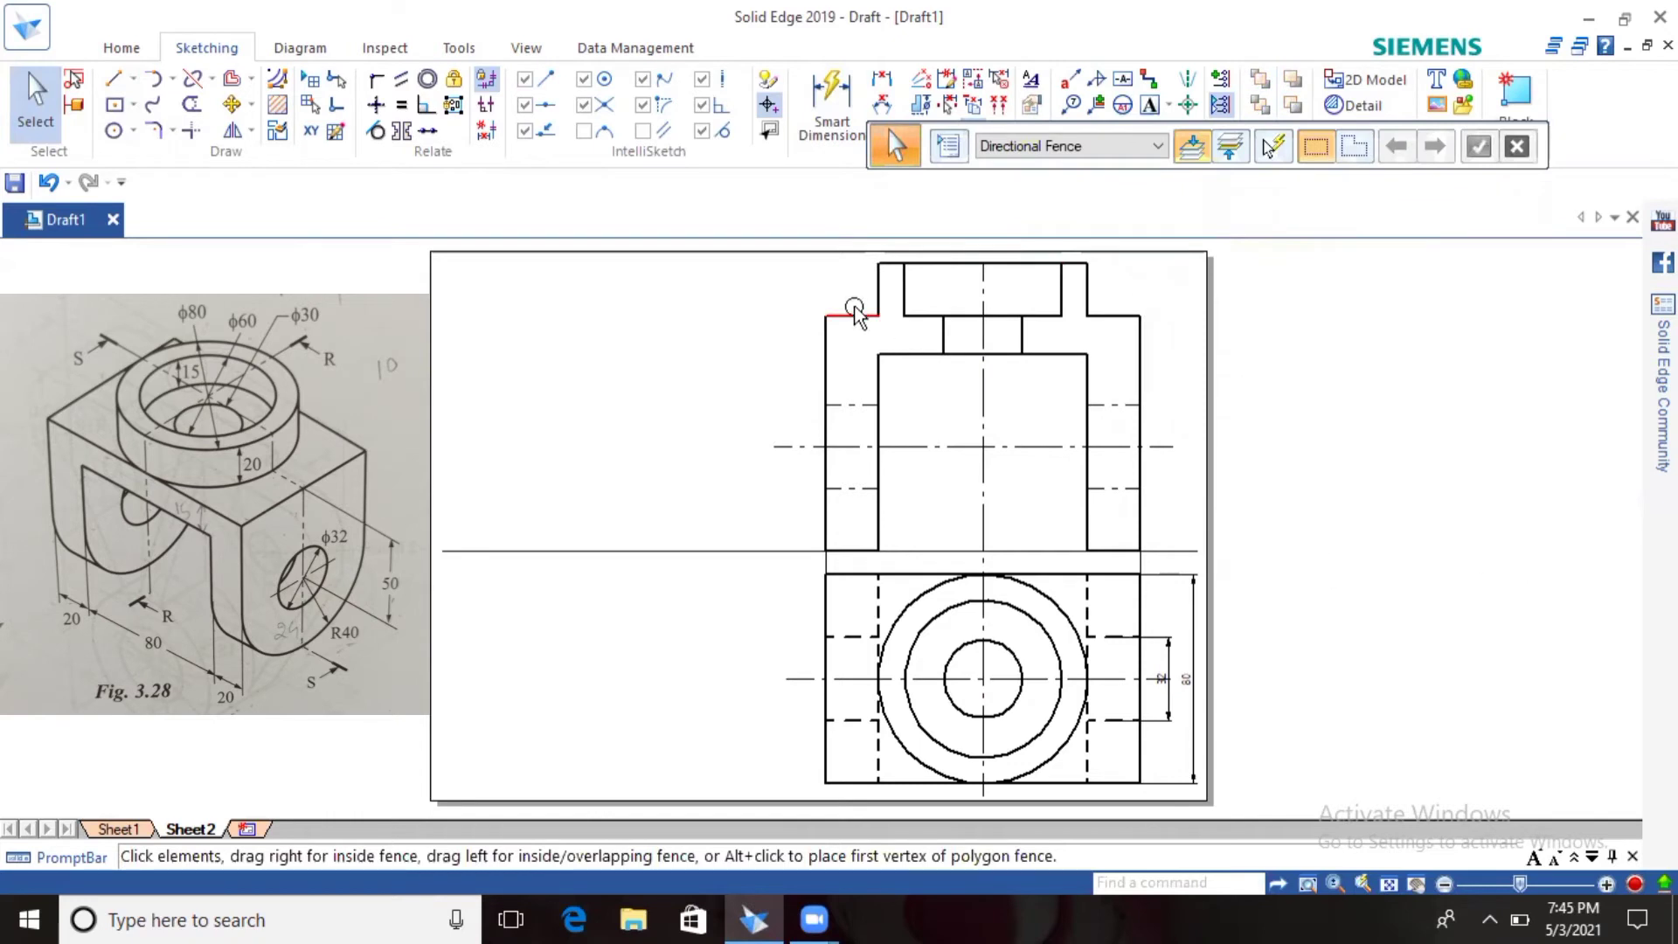
Step: Hatch the four cut regions of the sectional front view with the Normal fill at 45° and 3.175 mm spacing
{"action": "left_click", "coordinate": [276, 109]}
{"action": "left_click", "coordinate": [835, 367]}
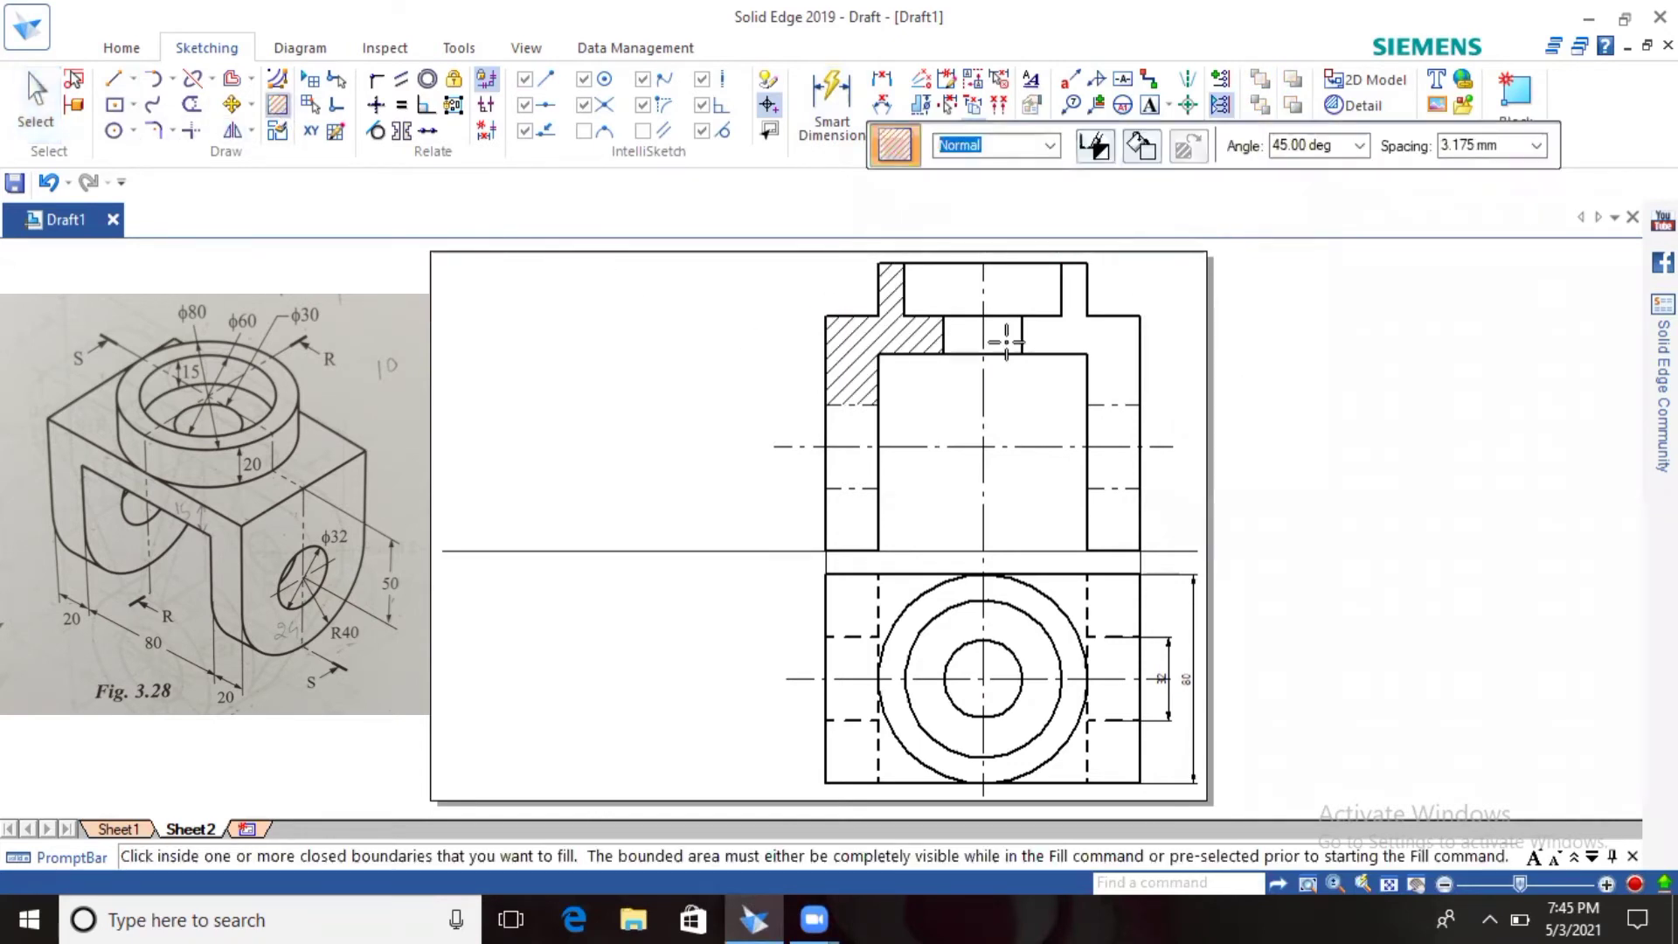
{"action": "left_click", "coordinate": [1085, 347]}
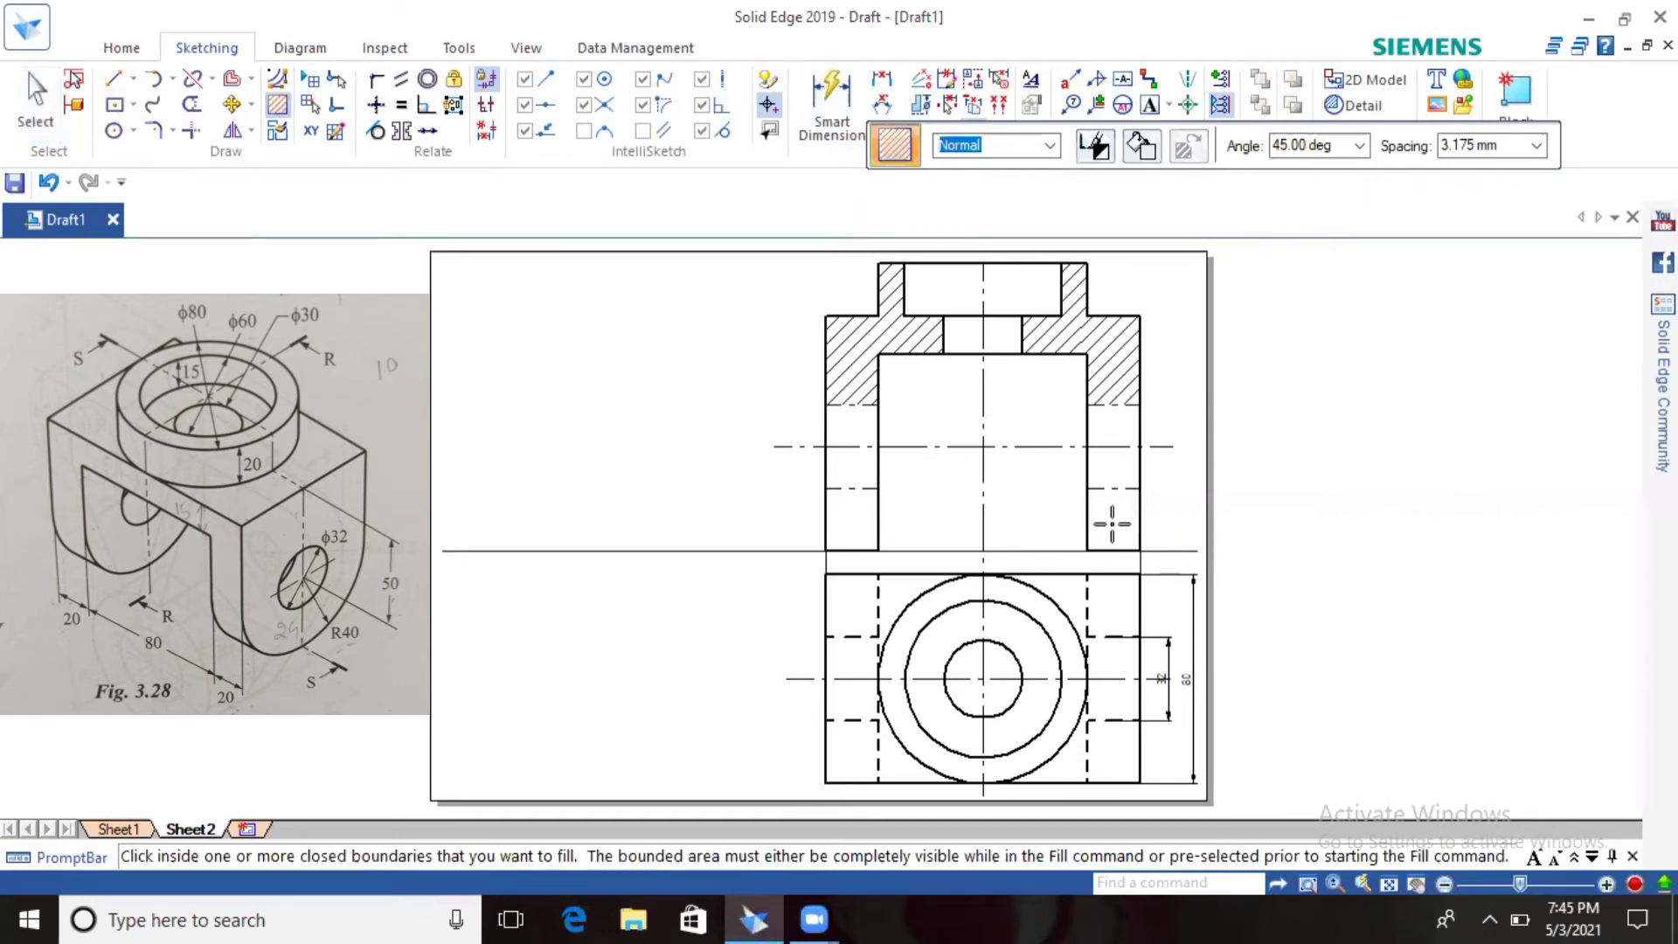
{"action": "left_click", "coordinate": [1103, 520]}
{"action": "left_click", "coordinate": [852, 525]}
Step: Set the line width of the four side hole edges in the front view to 0.50 mm
{"action": "left_click", "coordinate": [35, 100]}
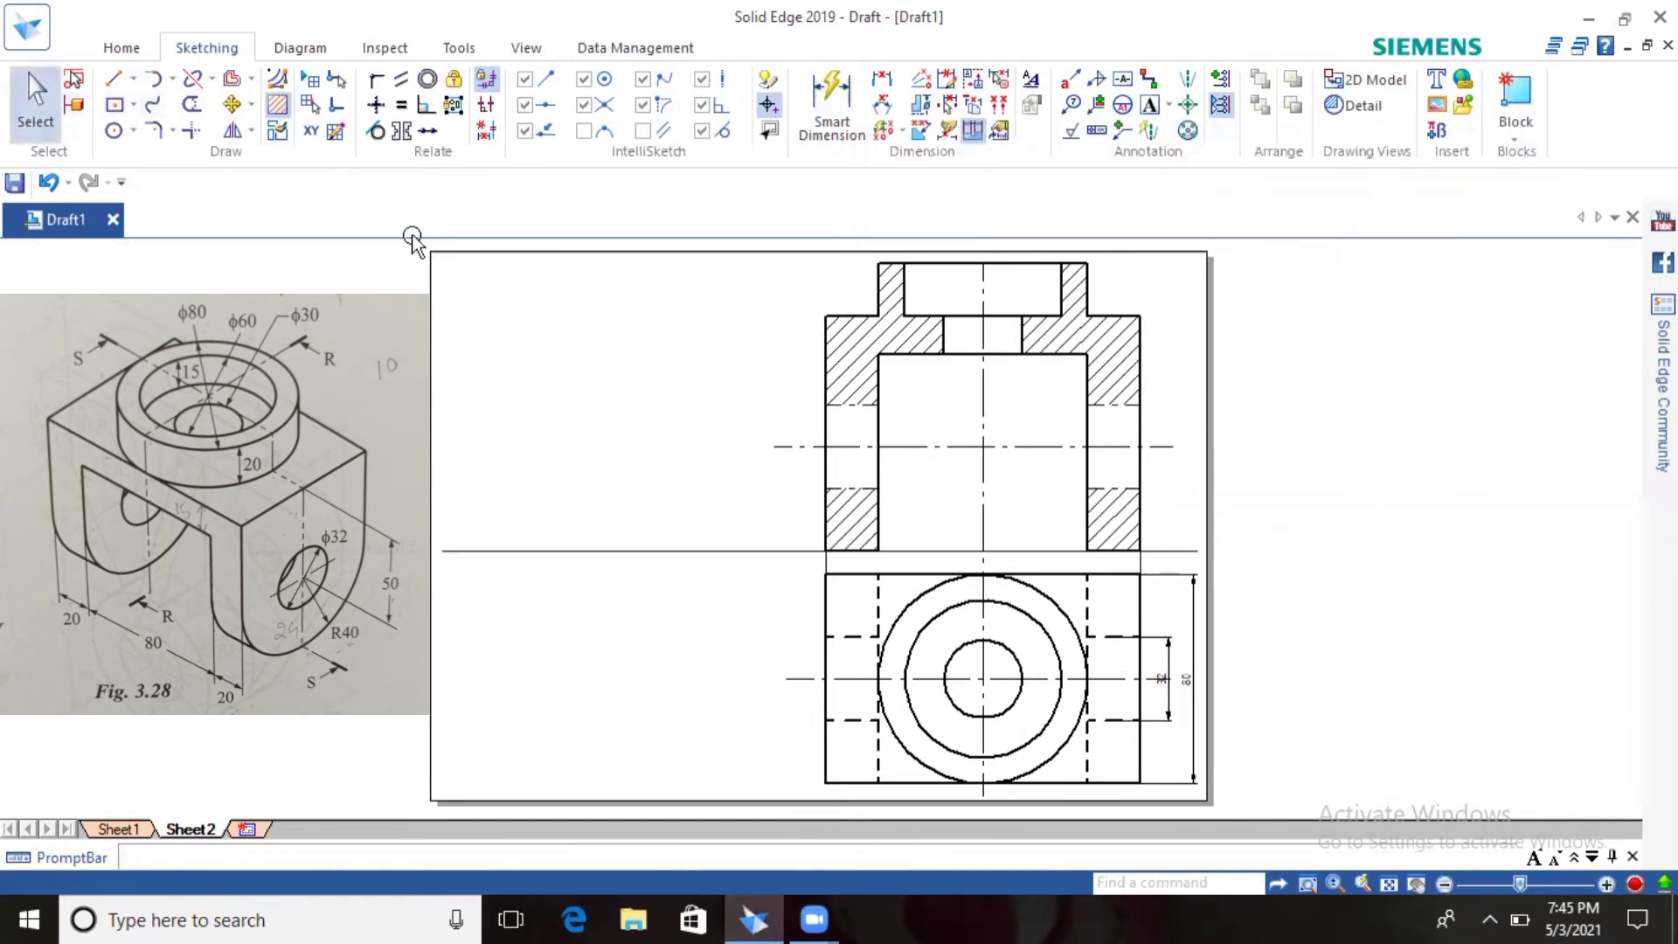
{"action": "left_click", "coordinate": [864, 492]}
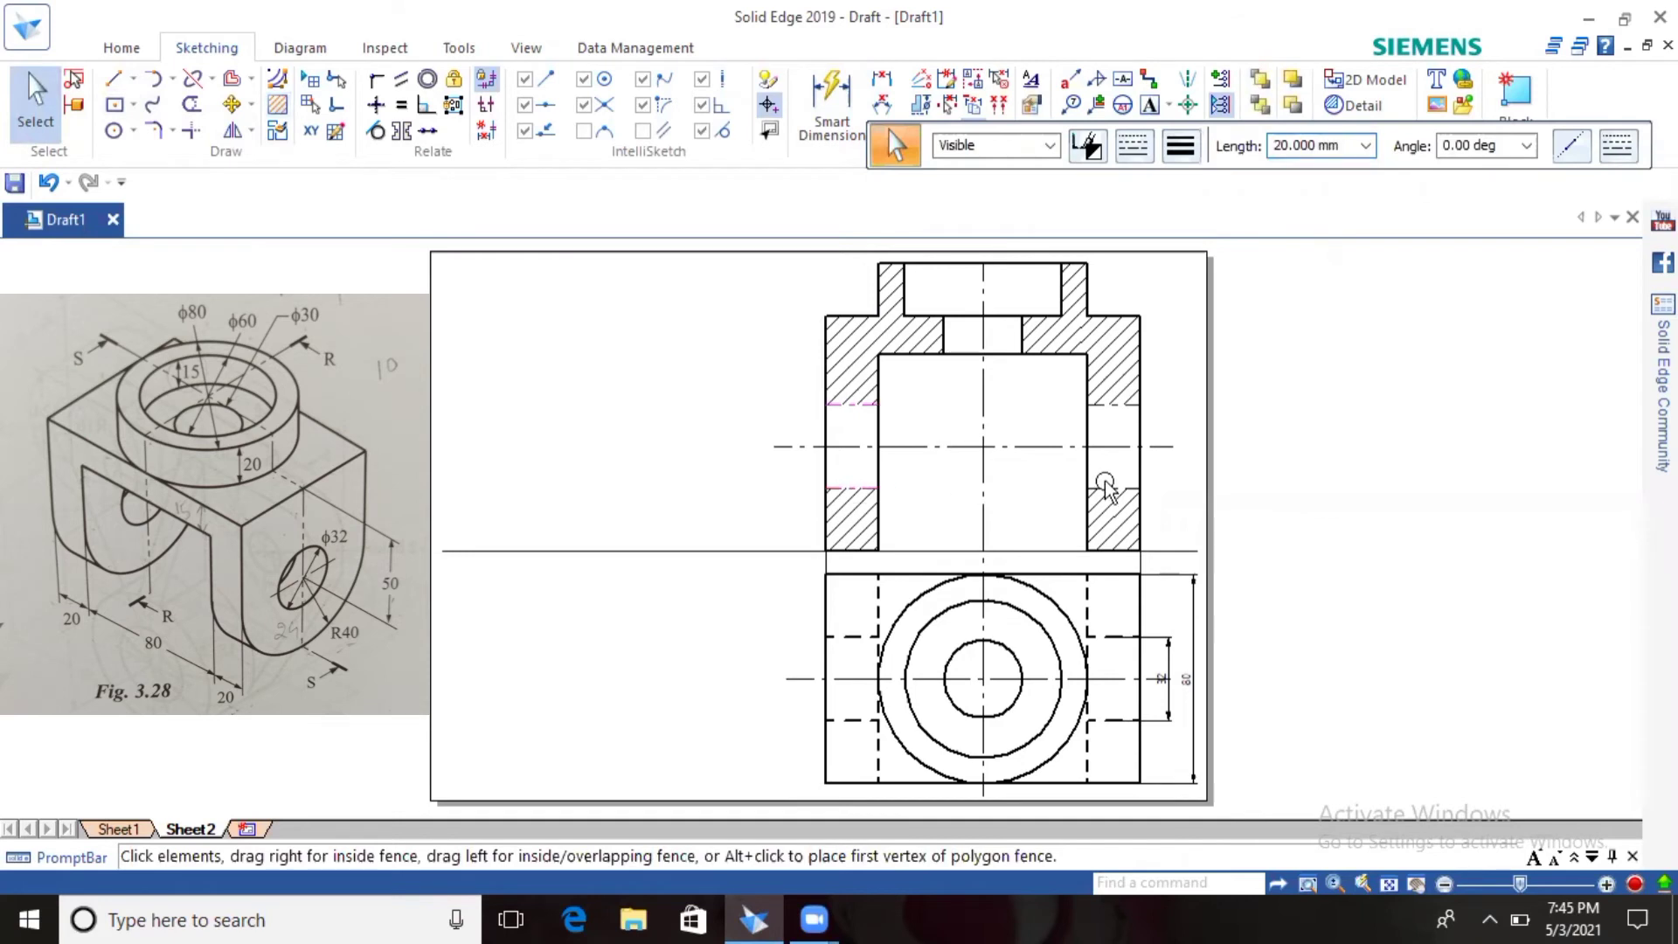
{"action": "left_click", "coordinate": [1180, 146]}
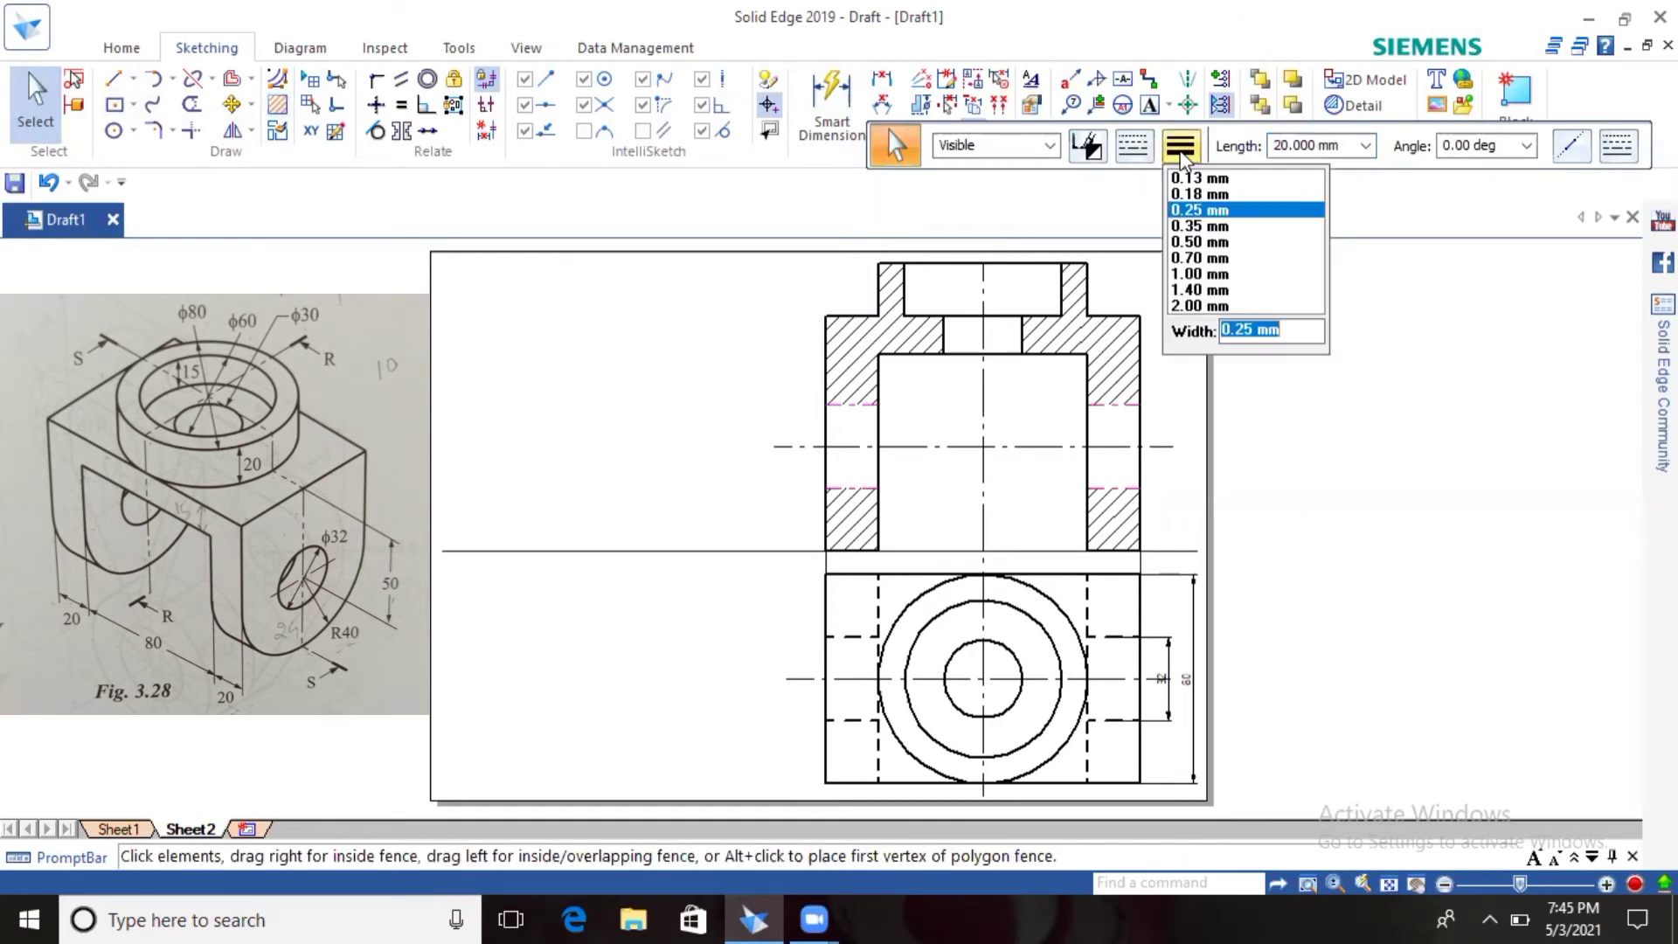
{"action": "left_click", "coordinate": [1194, 242]}
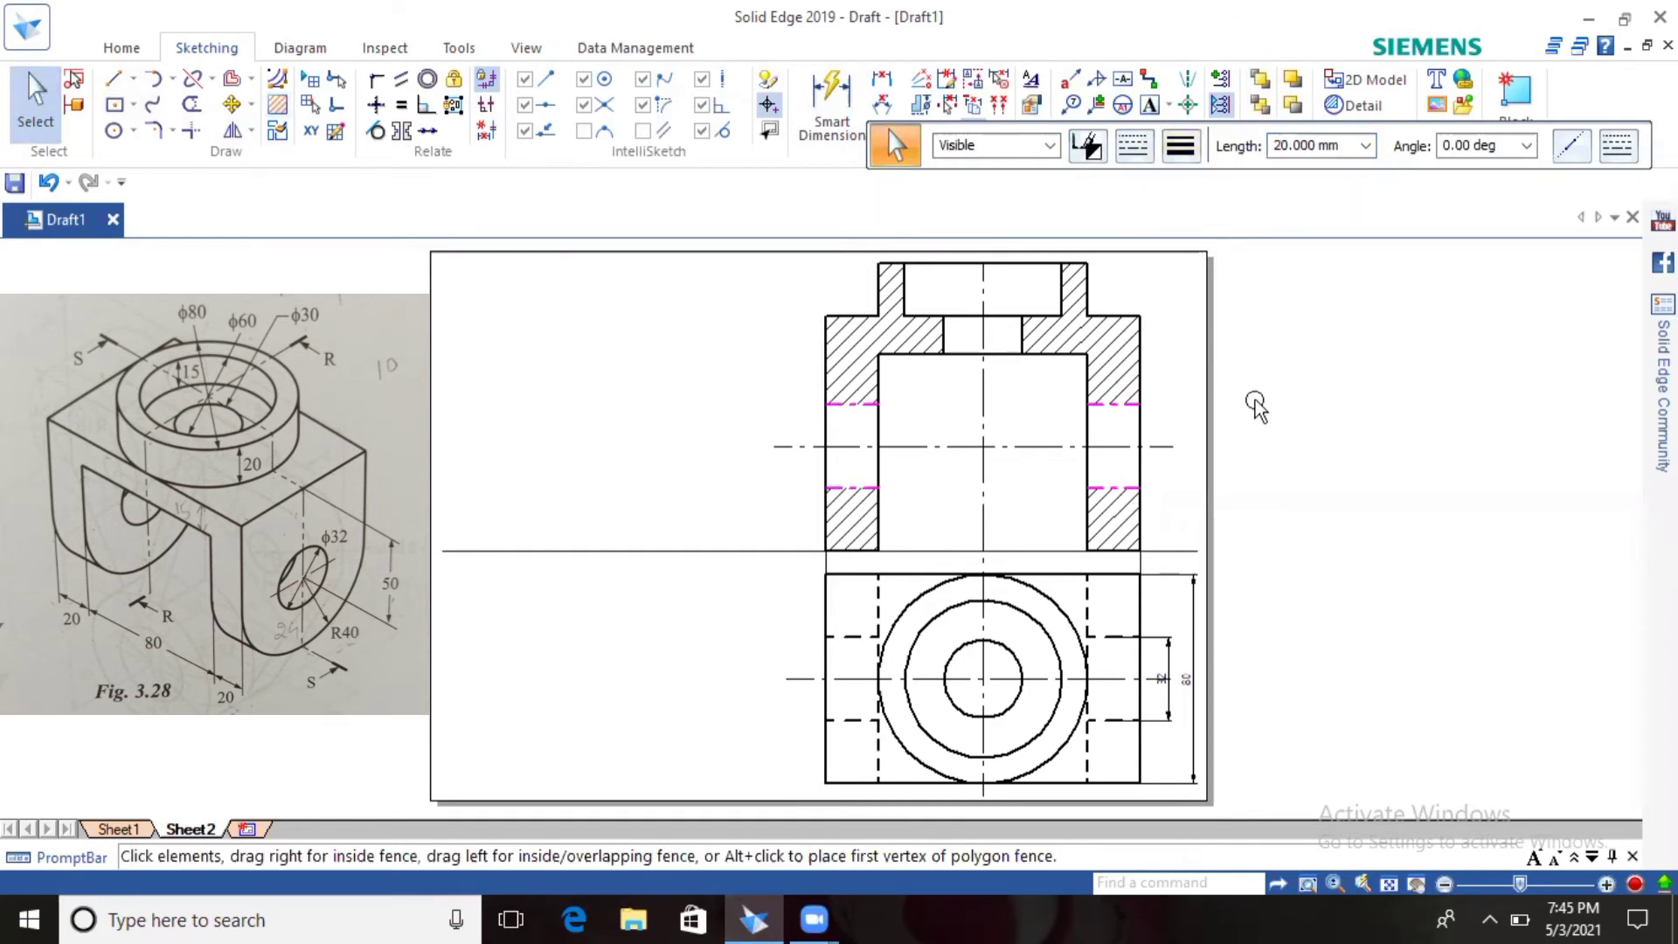
{"action": "left_click", "coordinate": [1176, 418]}
Step: Draw a continuous vertical reference line beside the two views, crossing the horizontal reference line and spanning the full height of both
{"action": "left_click", "coordinate": [112, 79]}
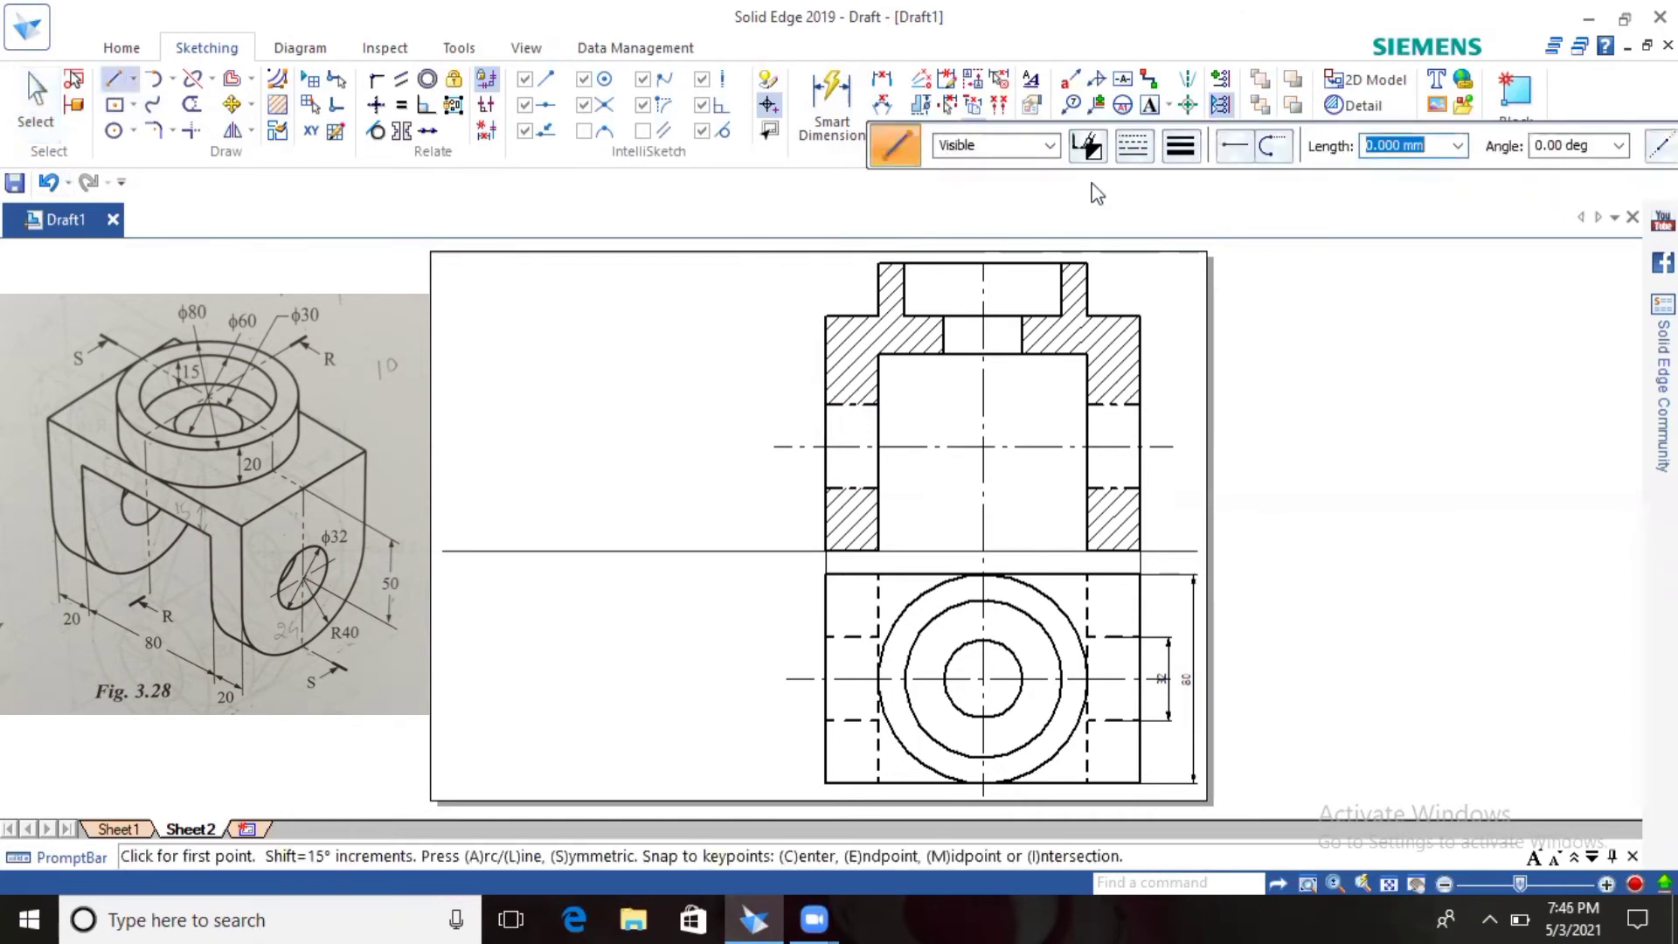
{"action": "left_click", "coordinate": [1133, 146]}
{"action": "left_click", "coordinate": [1154, 216]}
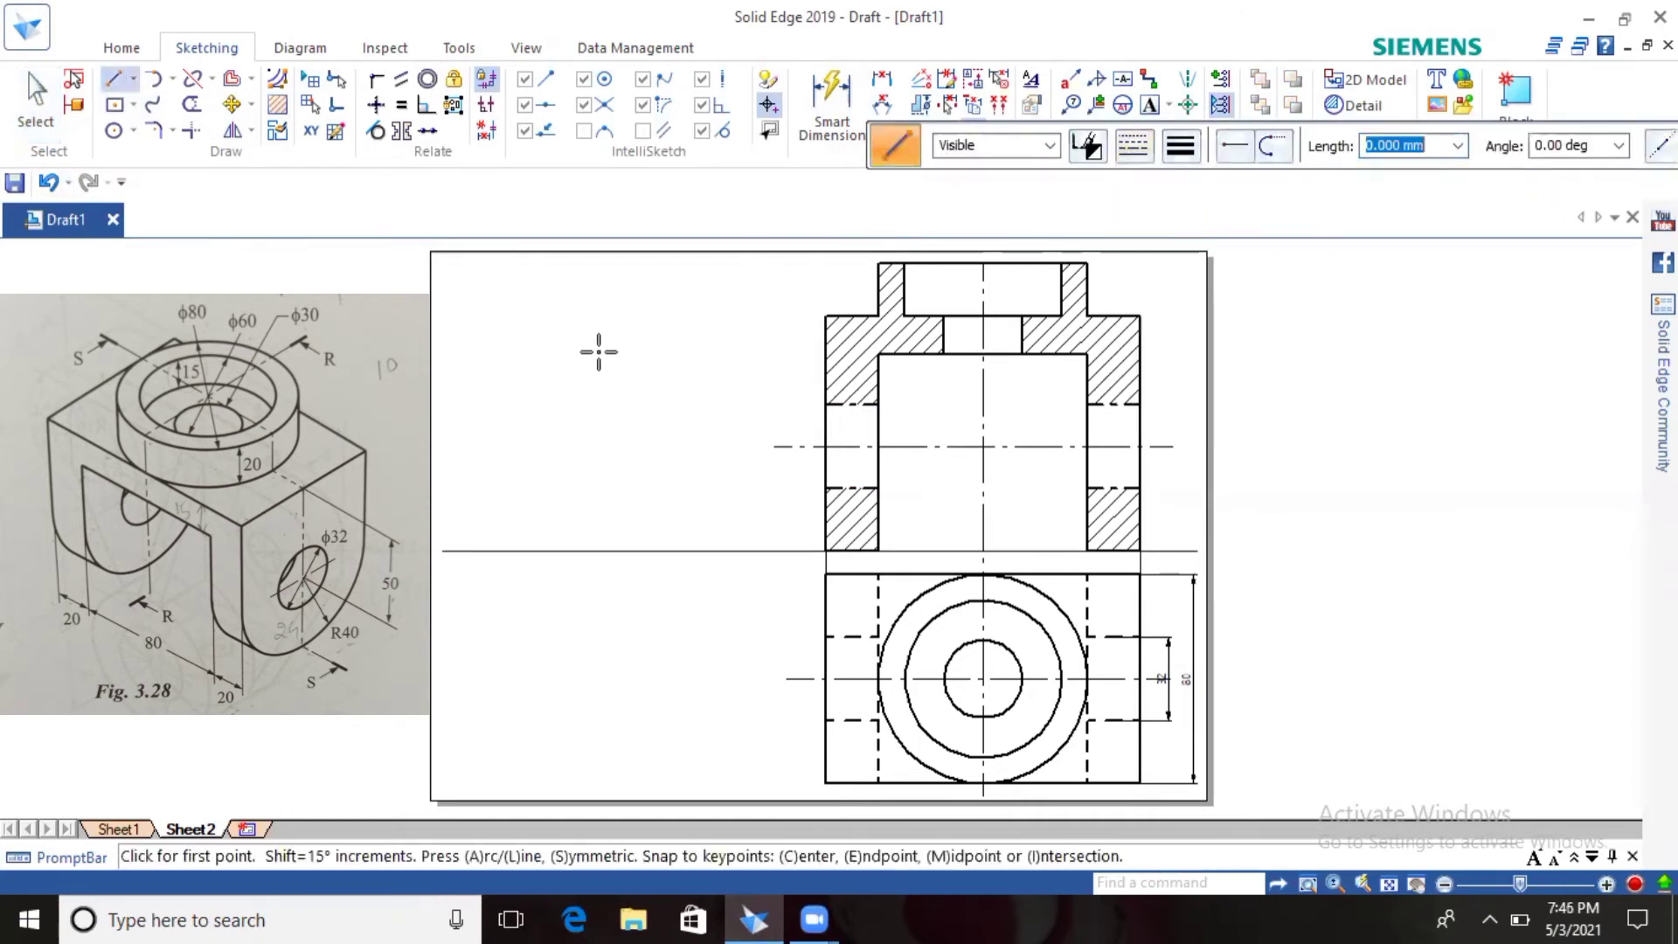
{"action": "left_click", "coordinate": [754, 269]}
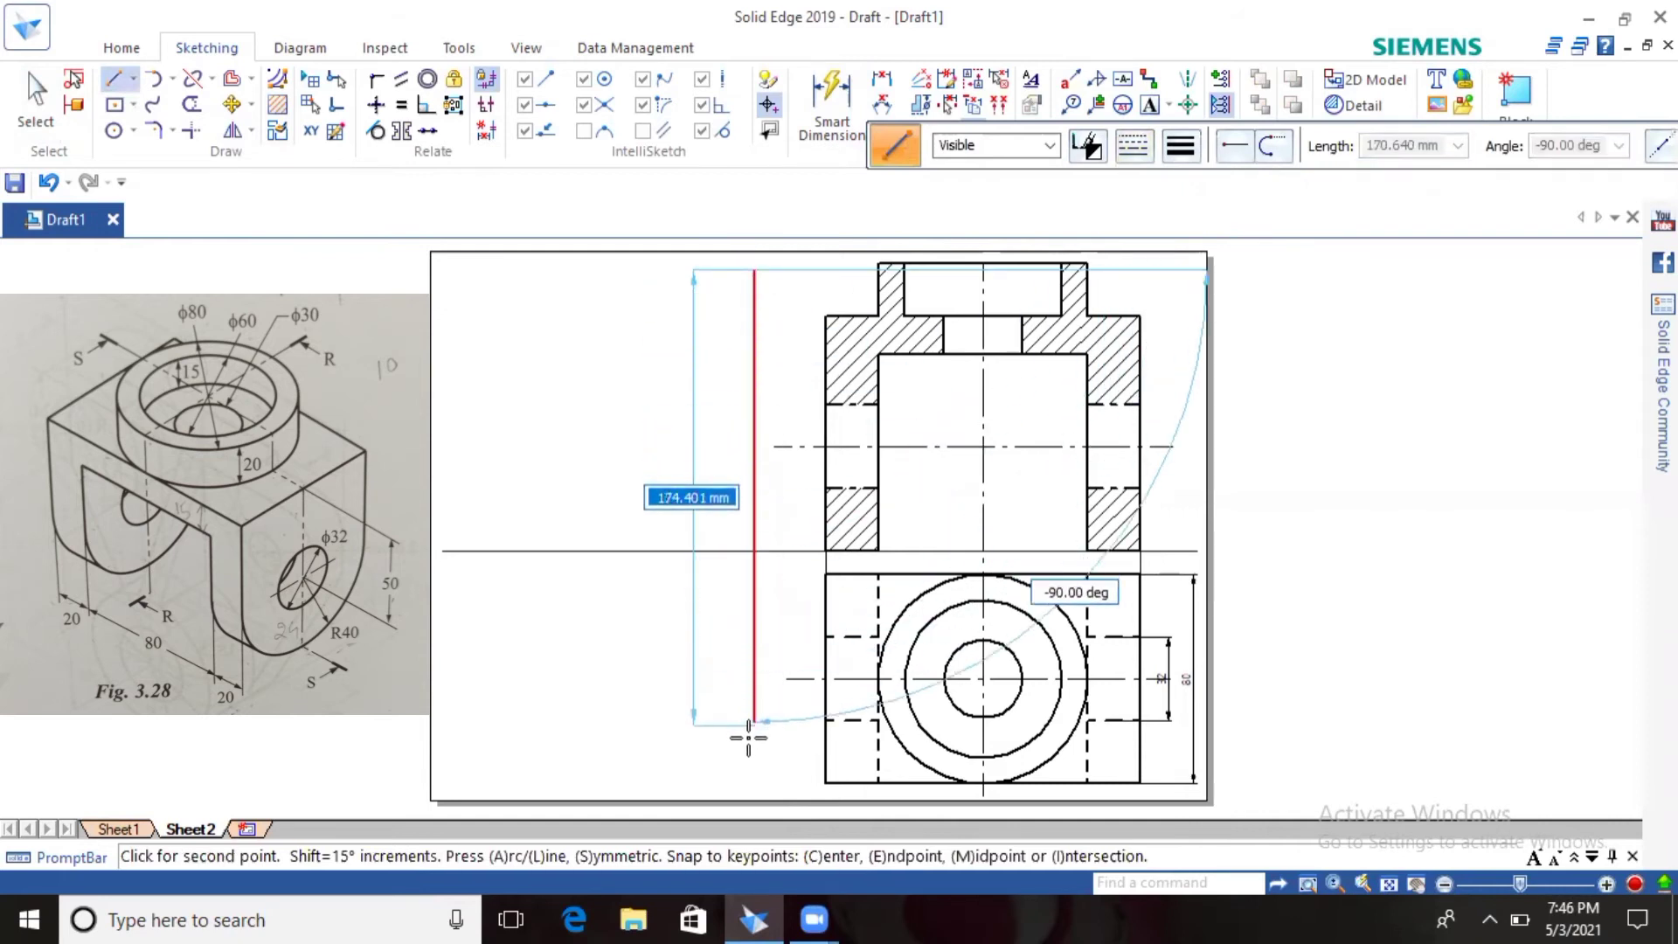
{"action": "left_click", "coordinate": [754, 794]}
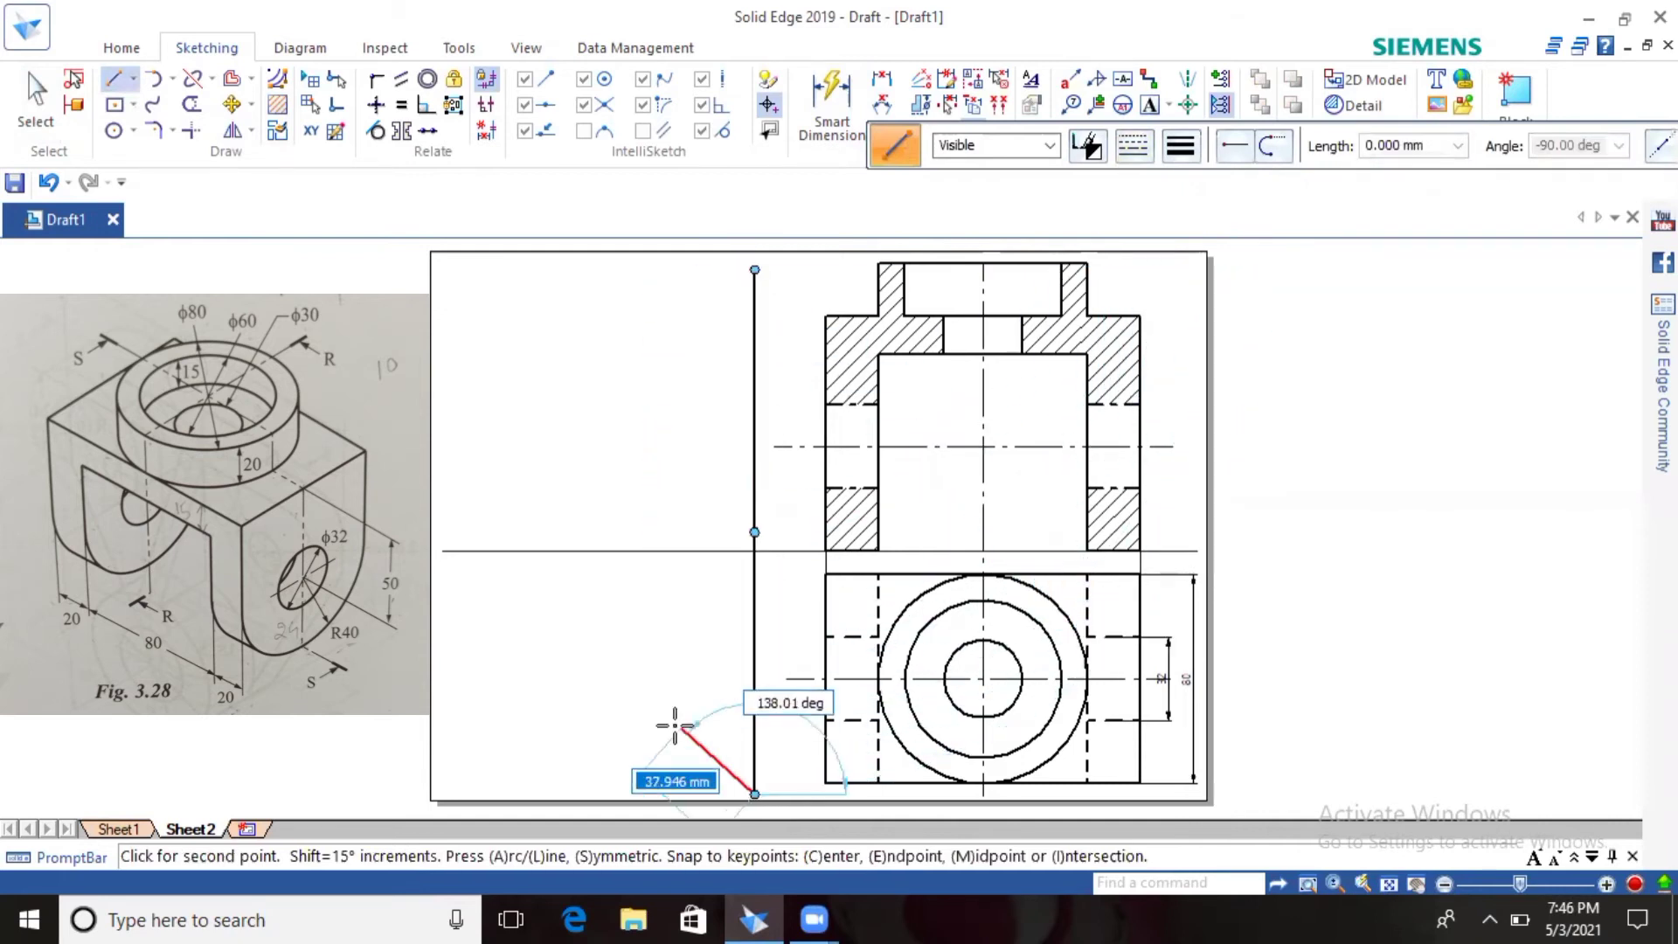
Step: Draw a miter line at 225° from the intersection of the reference lines, sloping away from the top view
{"action": "left_click", "coordinate": [754, 551]}
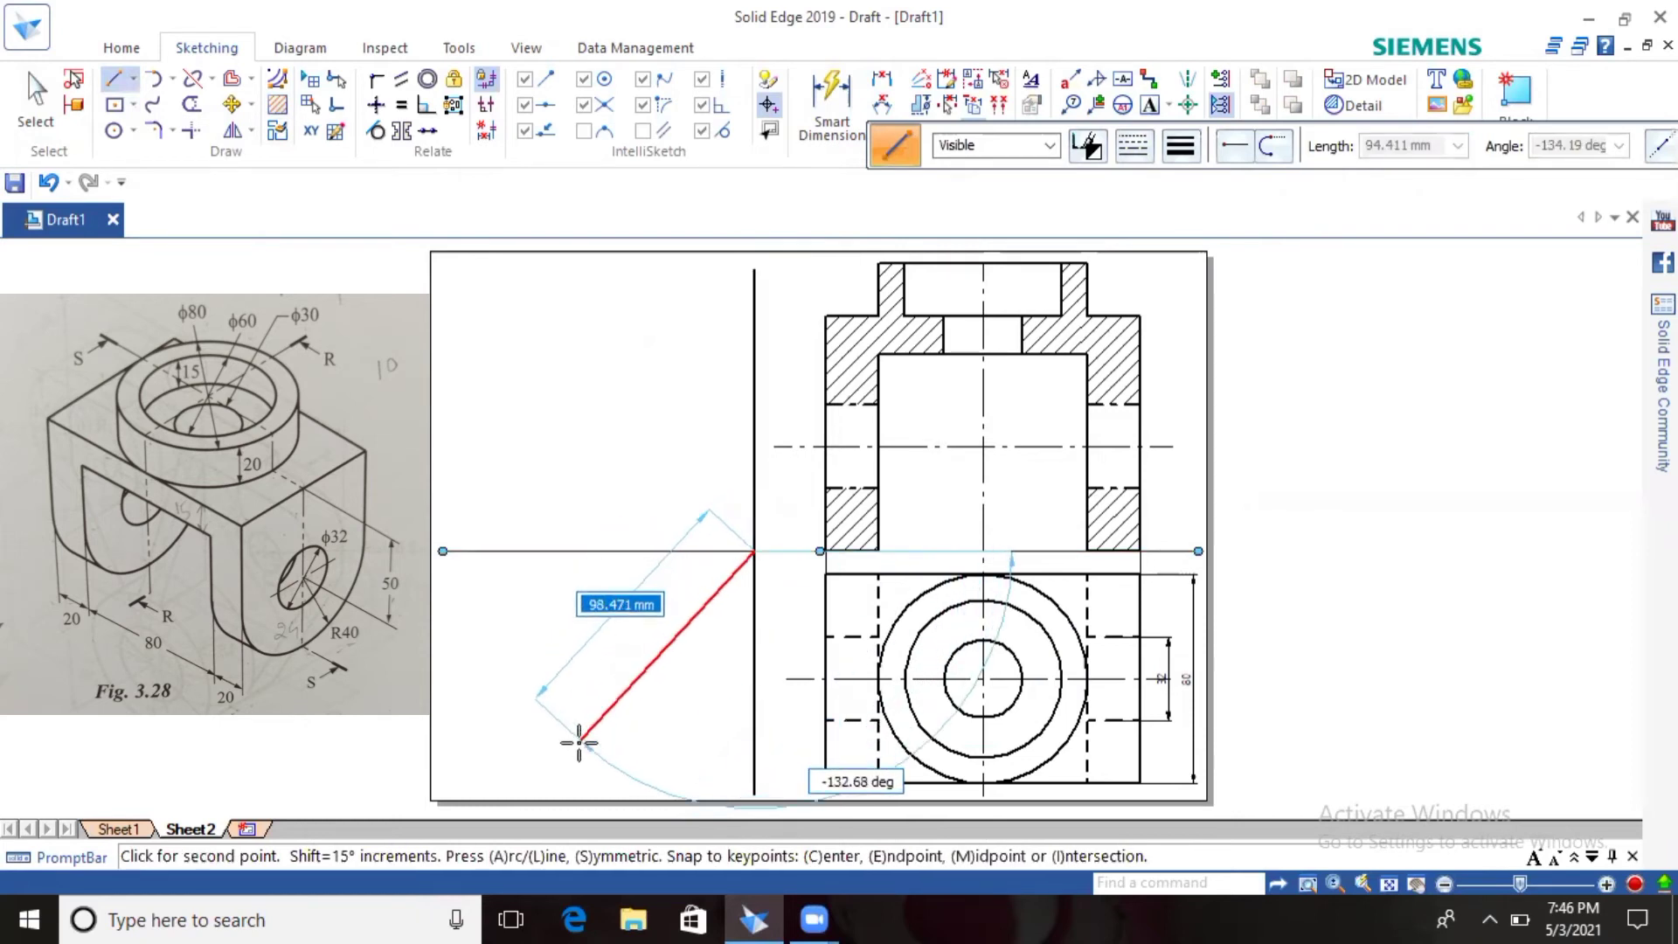
{"action": "key", "text": "Tab"}
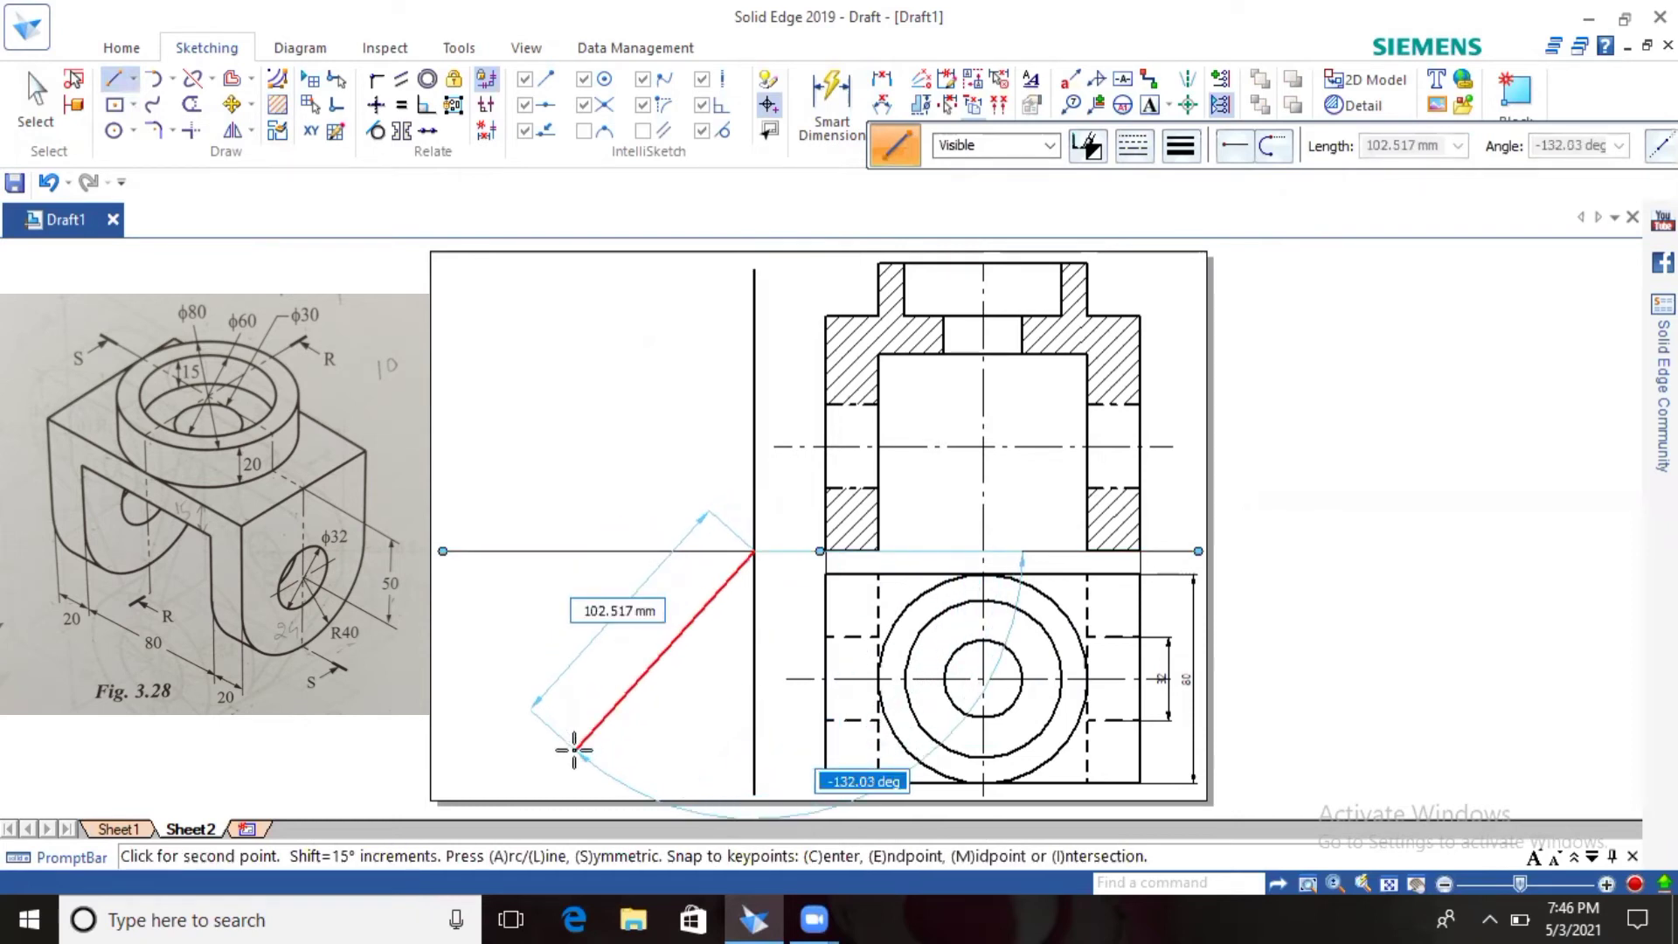
{"action": "type", "text": "225"}
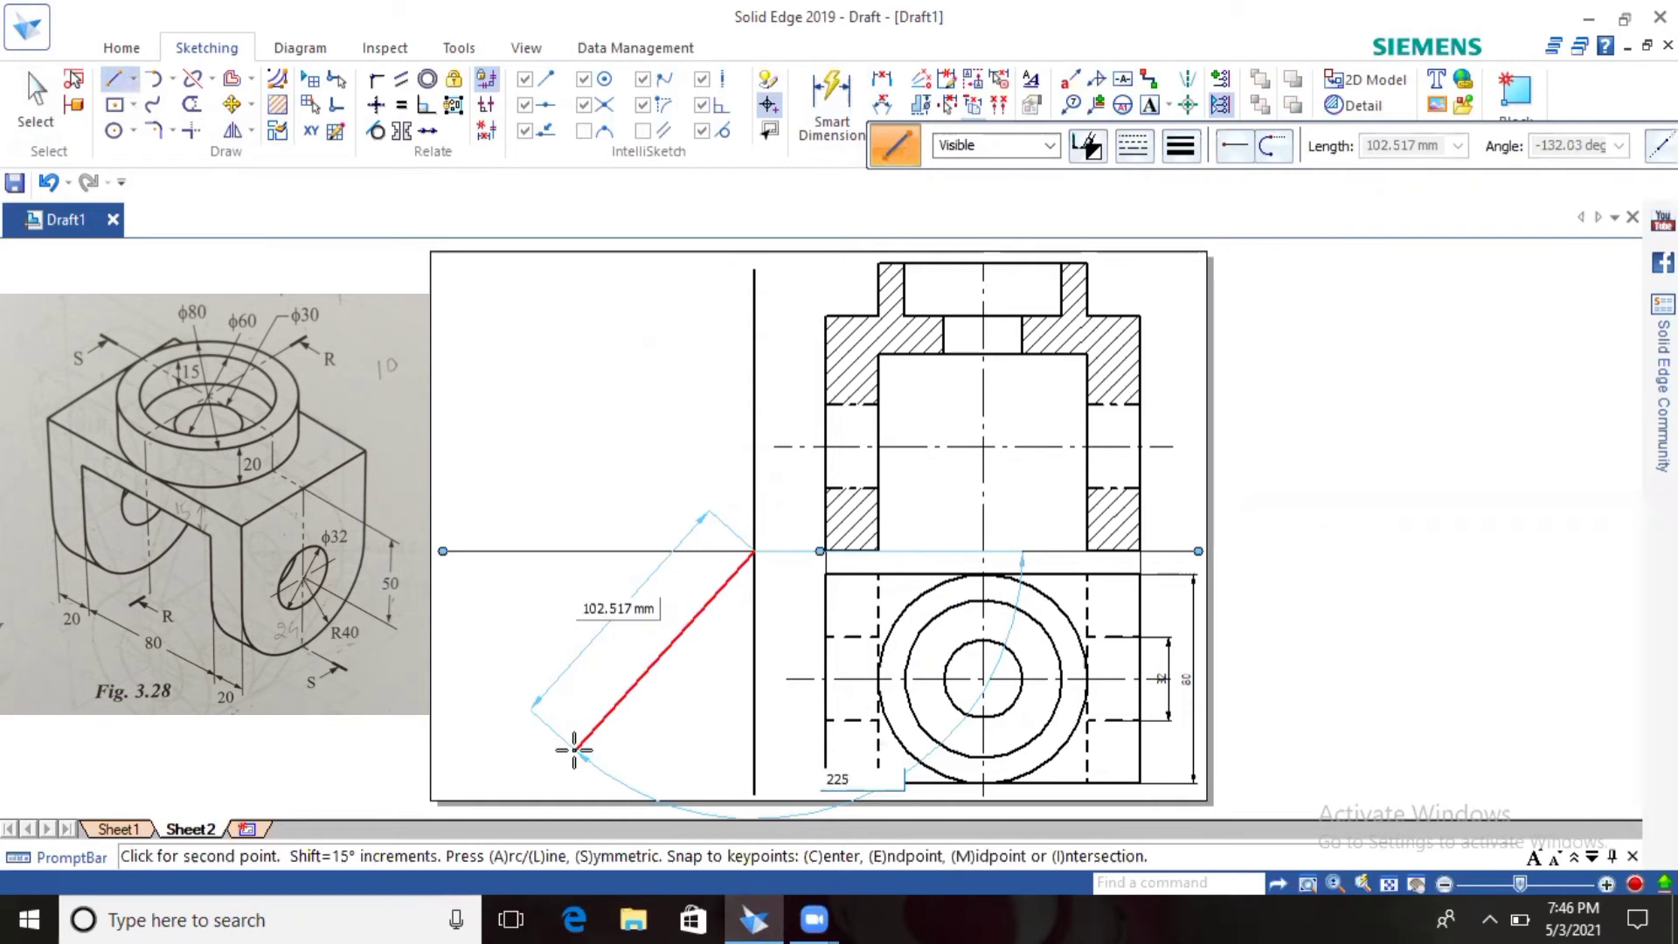
{"action": "key", "text": "Tab"}
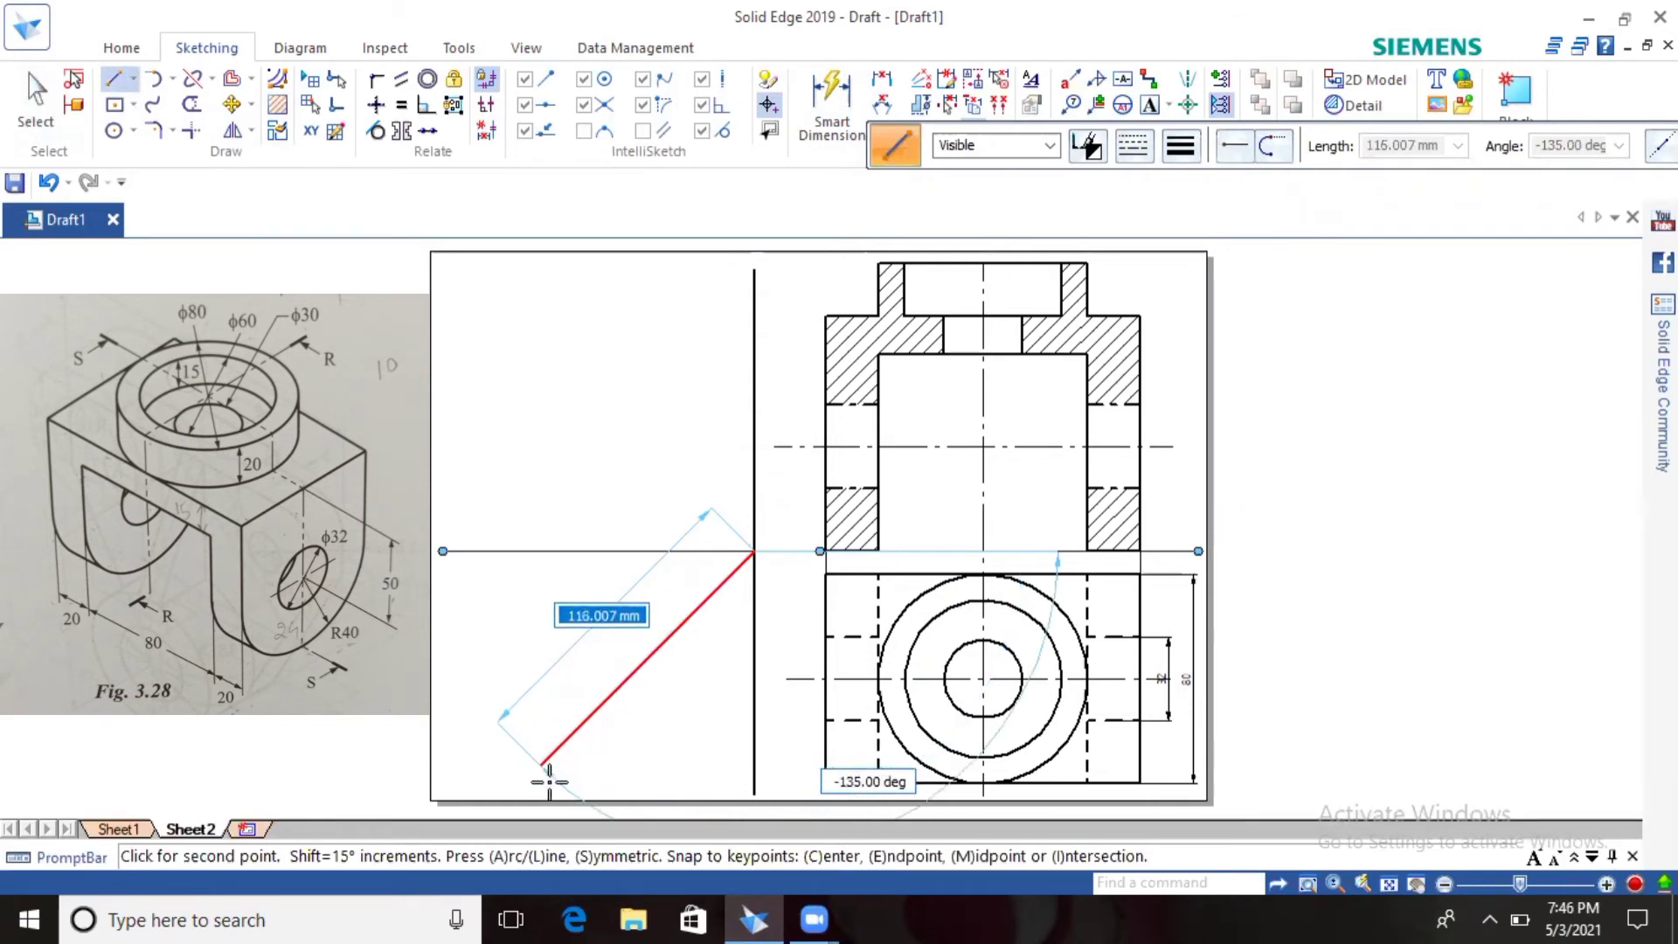
{"action": "left_click", "coordinate": [526, 695]}
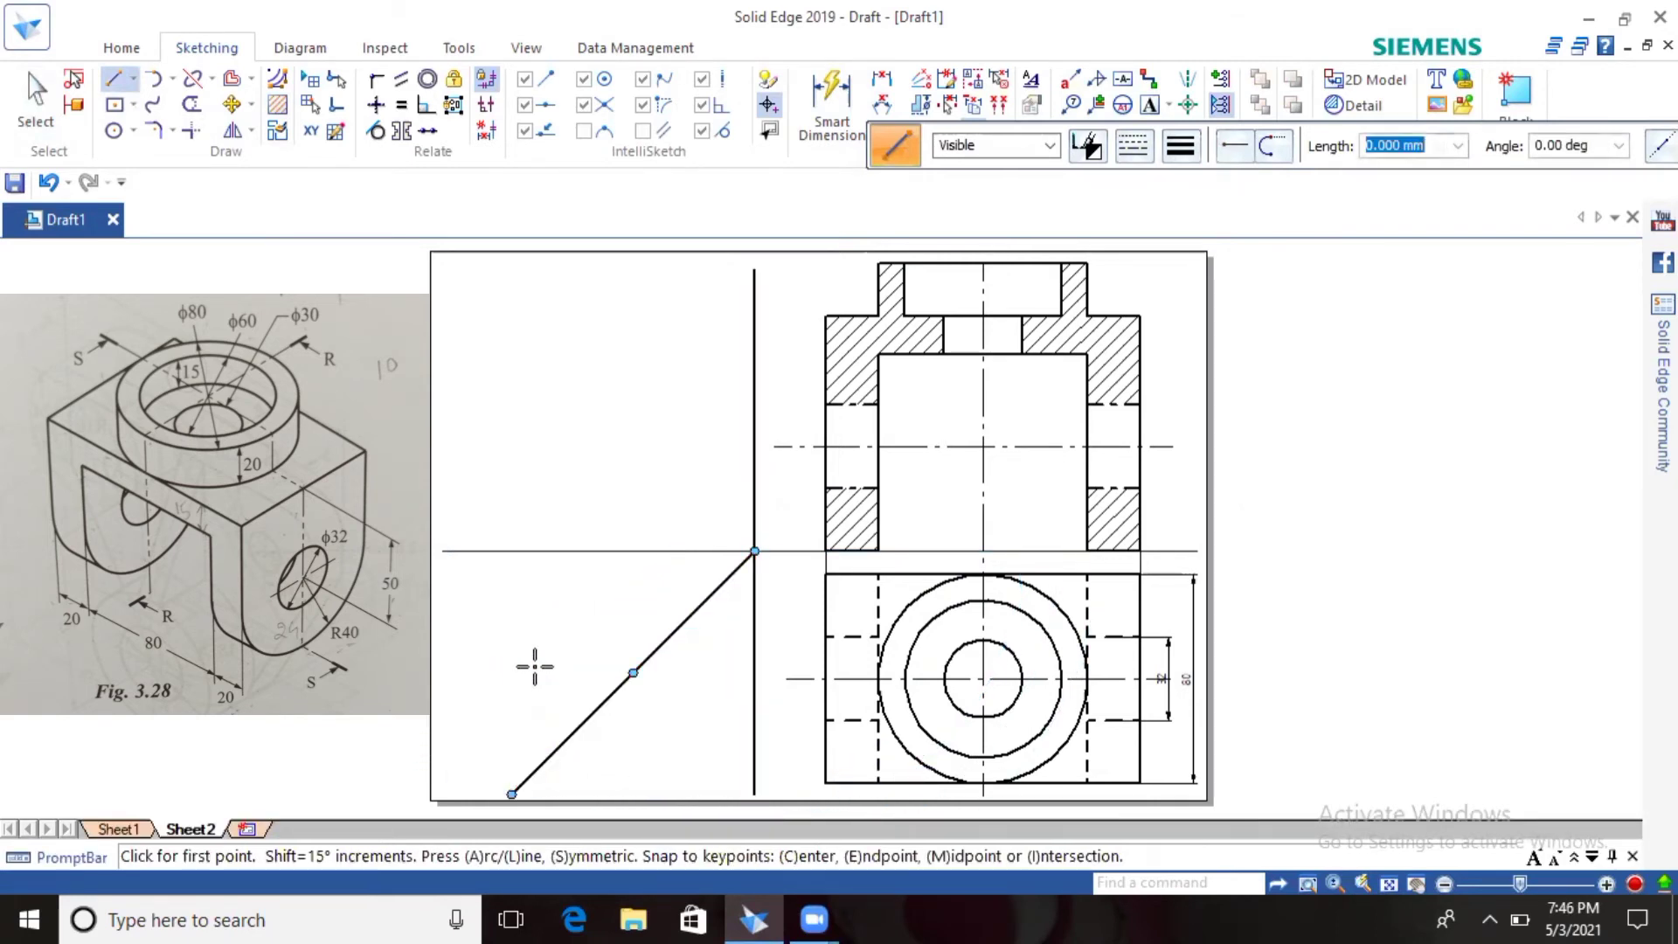
Step: Set the line width of the vertical reference line and the miter line to 0.25 mm
{"action": "left_click", "coordinate": [34, 98]}
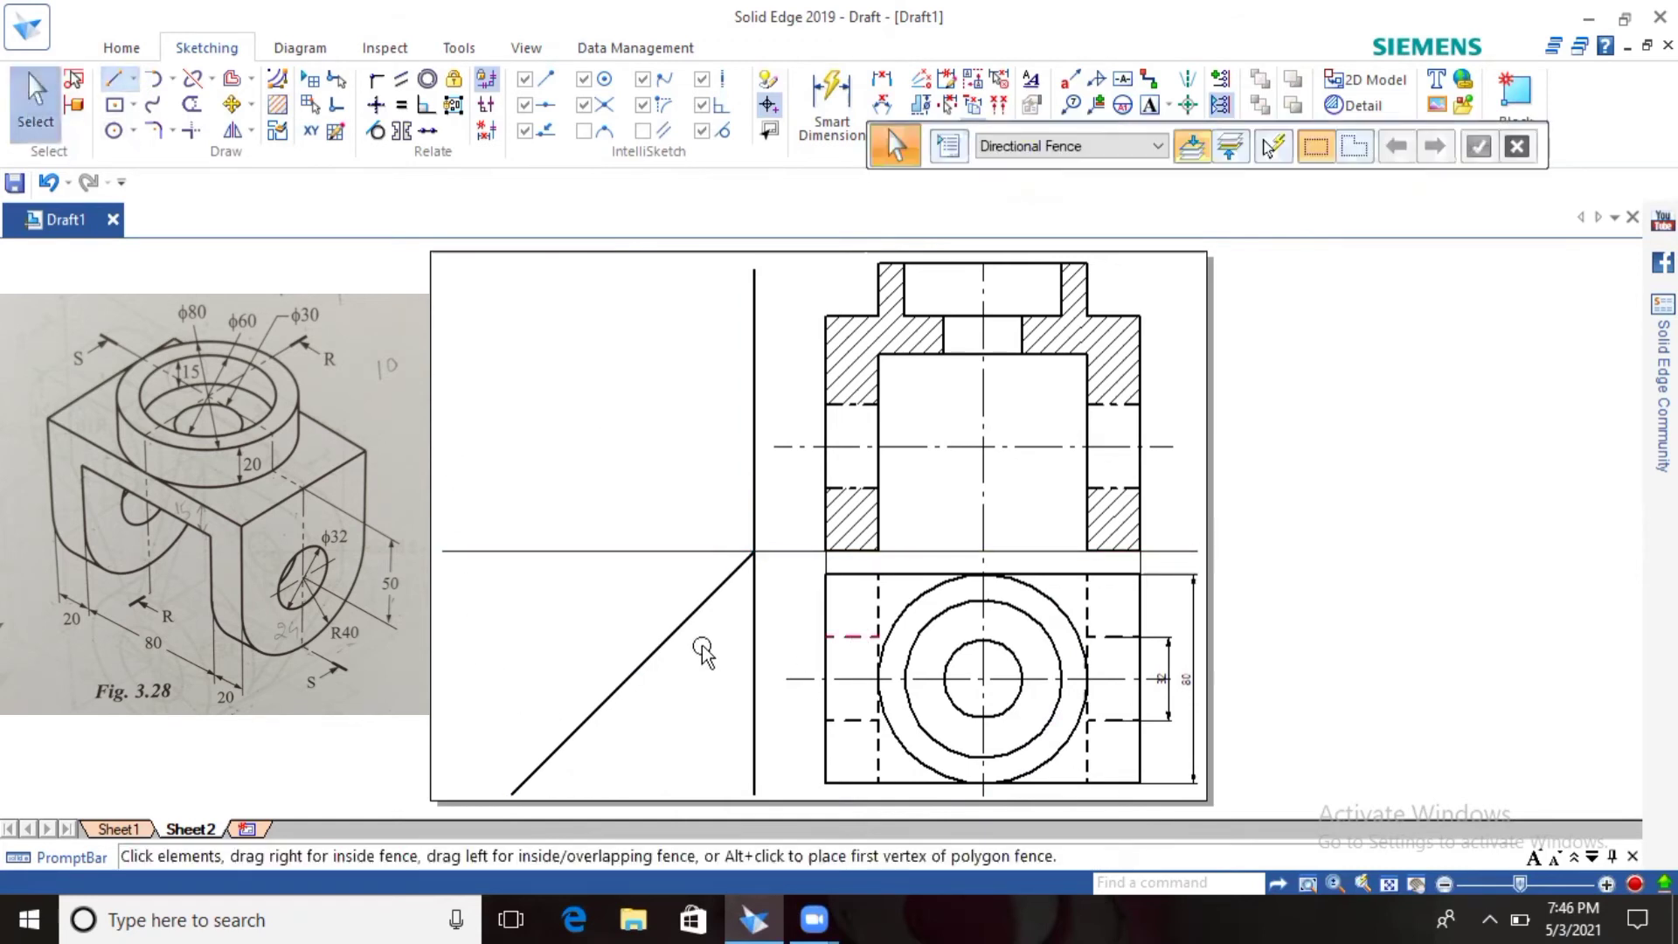
{"action": "left_click", "coordinate": [645, 661]}
{"action": "left_click", "coordinate": [754, 674], "text": "ctrl"}
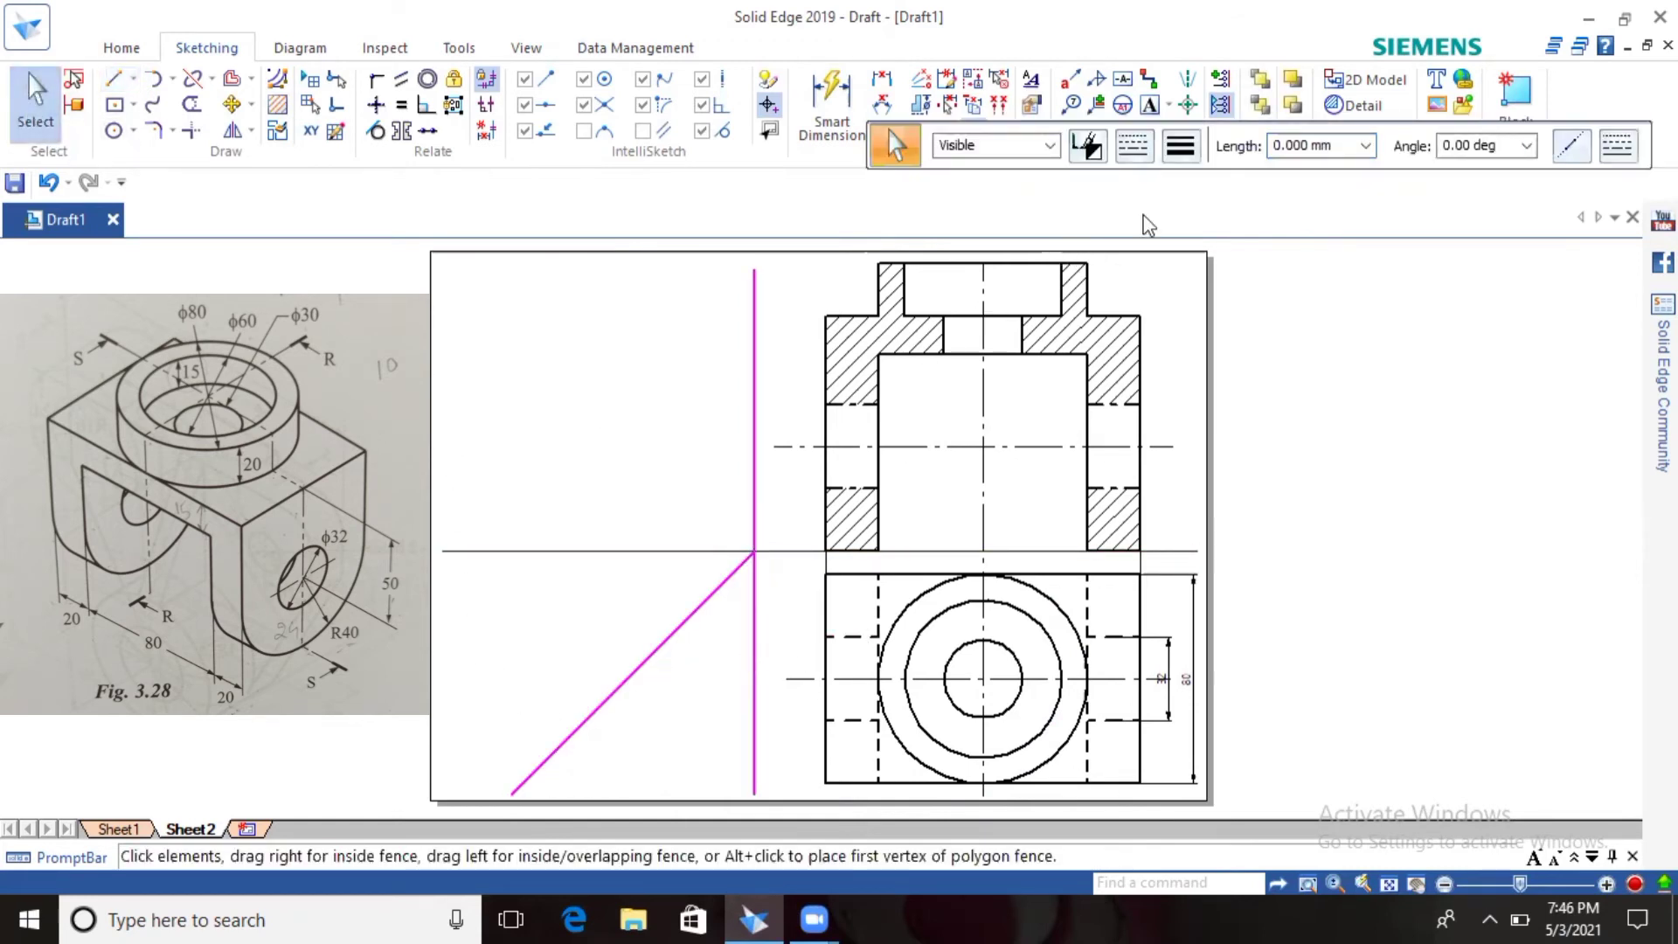
{"action": "left_click", "coordinate": [1182, 142]}
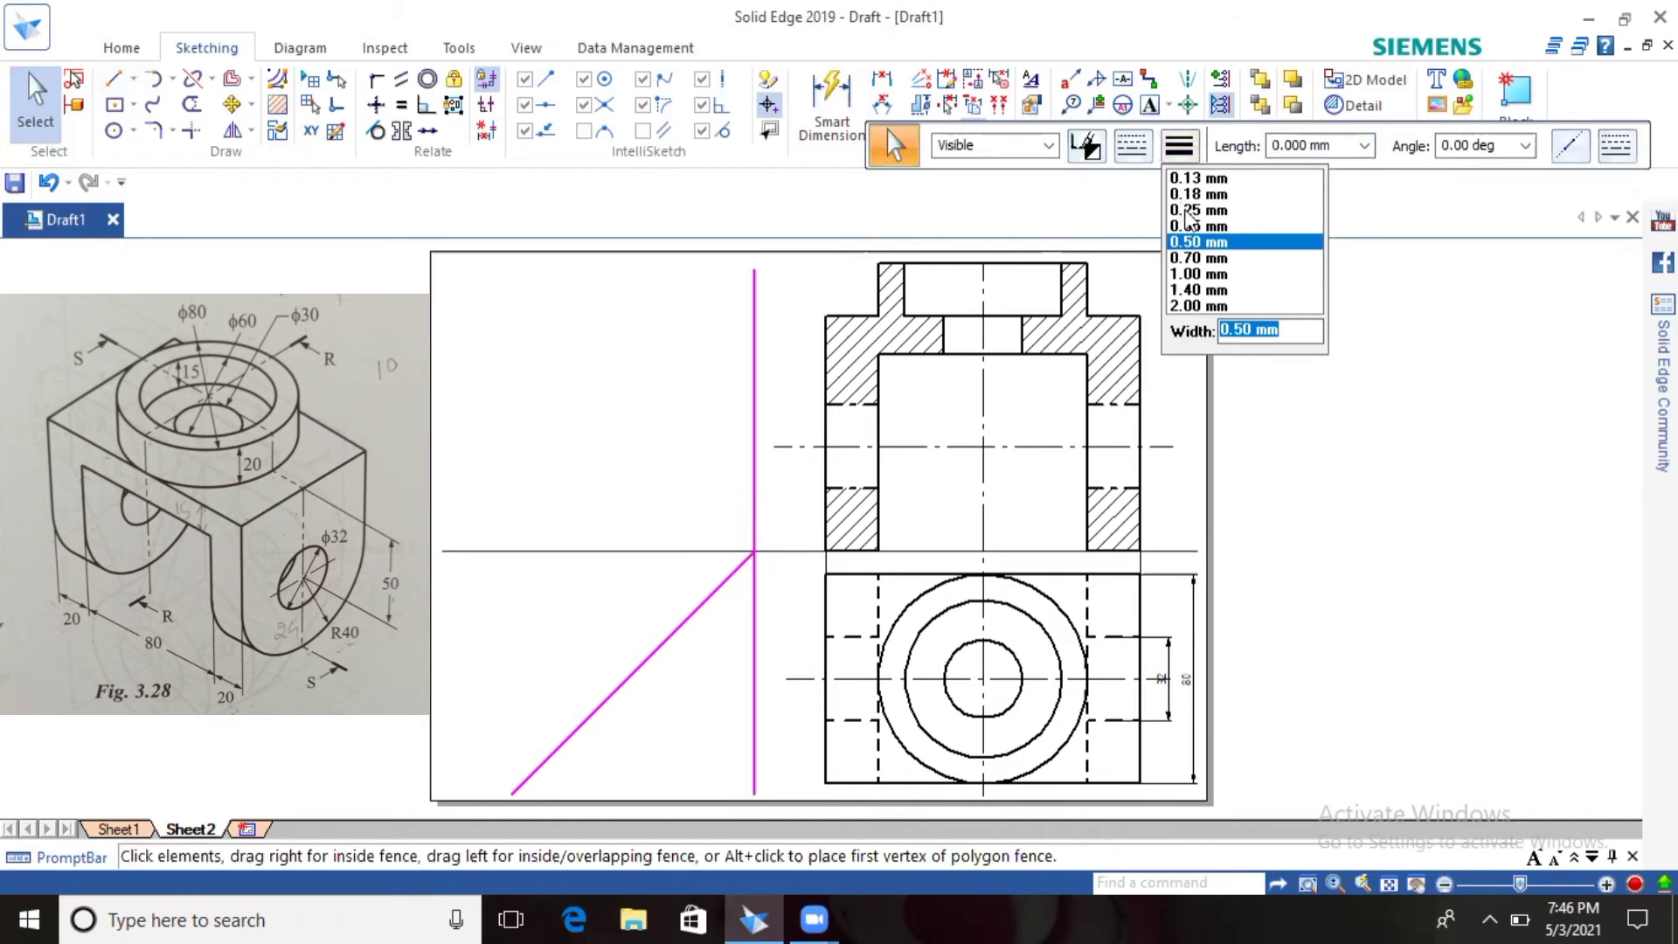
{"action": "left_click", "coordinate": [1197, 210]}
{"action": "left_click", "coordinate": [645, 390]}
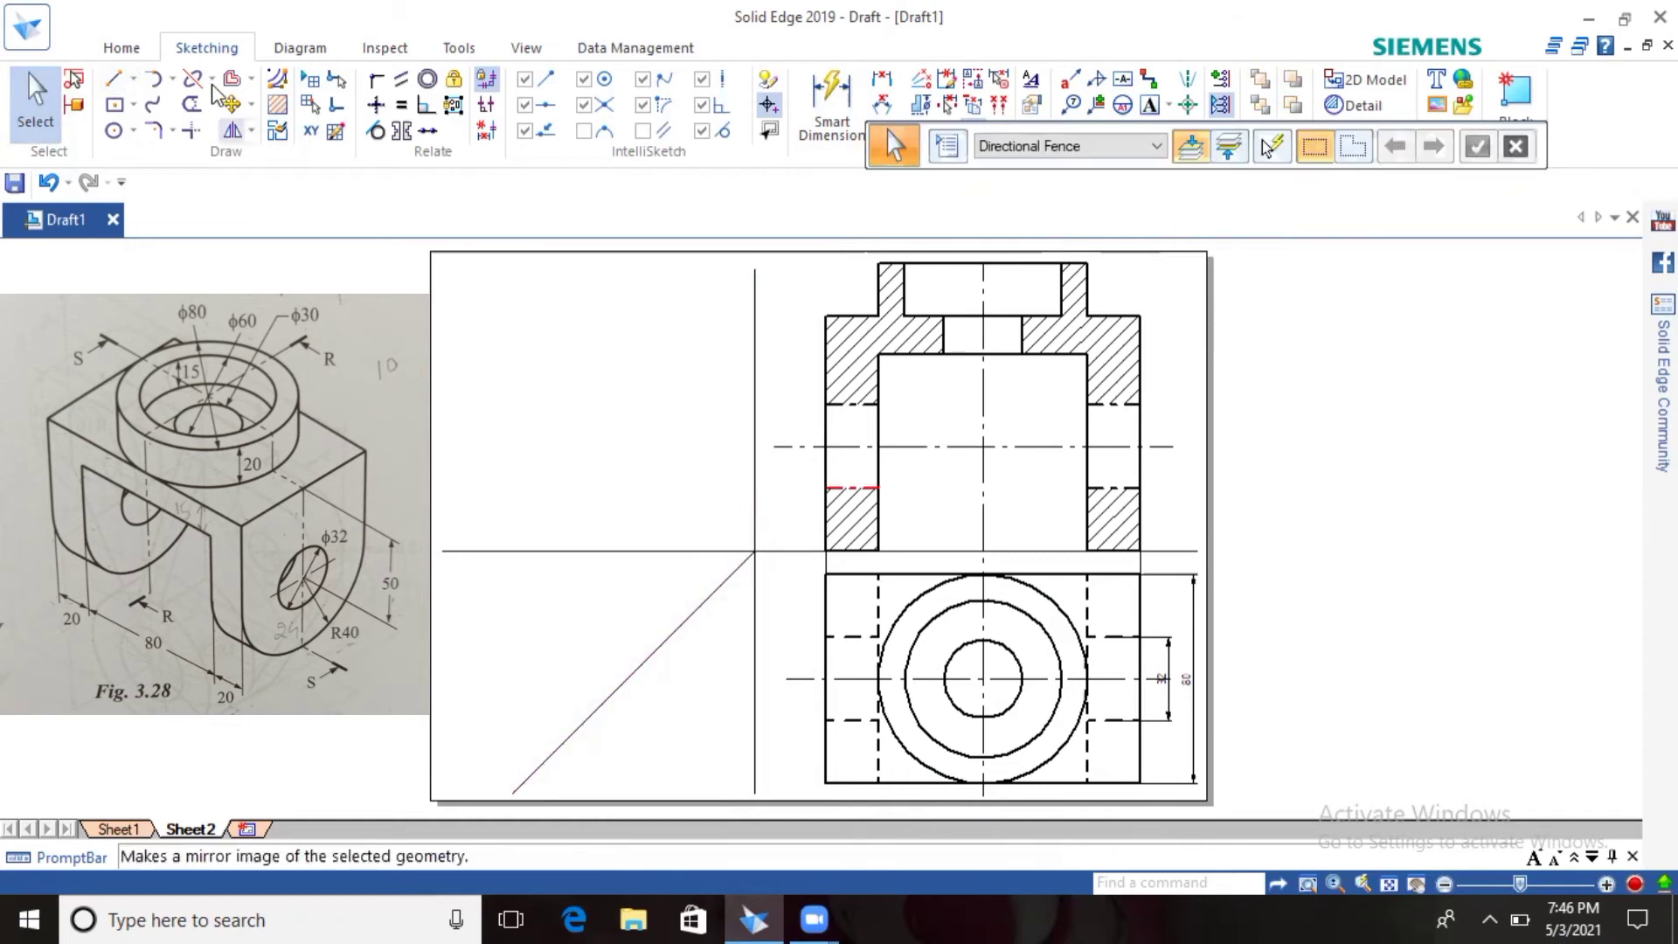
Step: Project the top view's upper edge to the miter line, then vertically up to the height of the side holes' centerline
{"action": "left_click", "coordinate": [114, 79]}
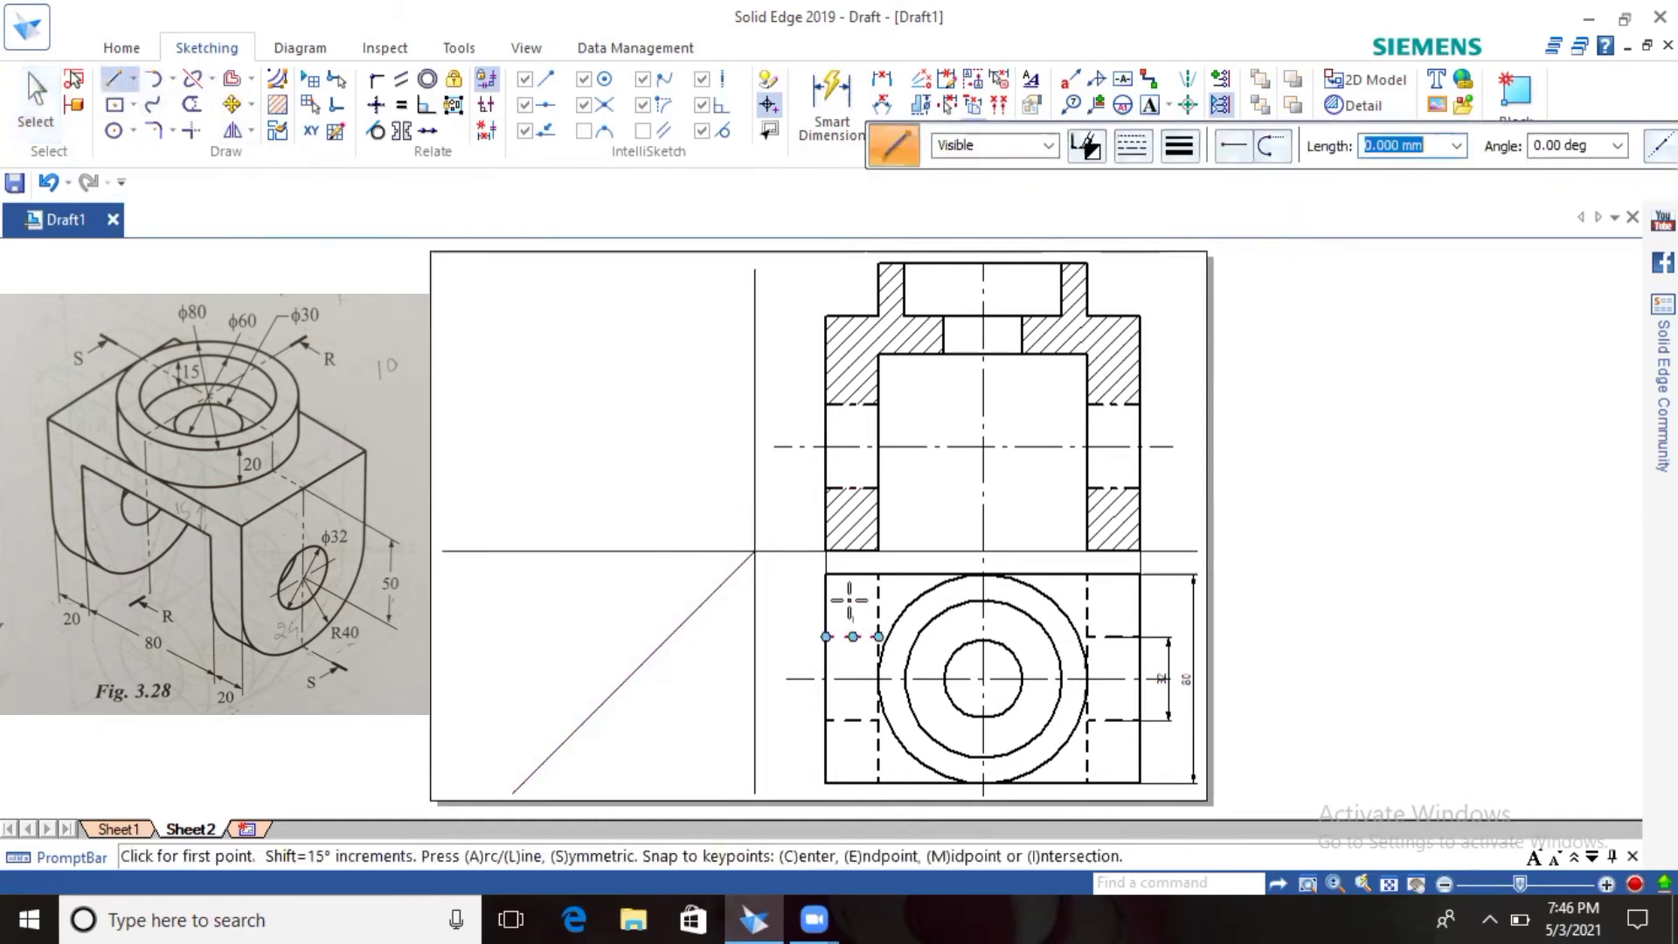
{"action": "left_click", "coordinate": [826, 574]}
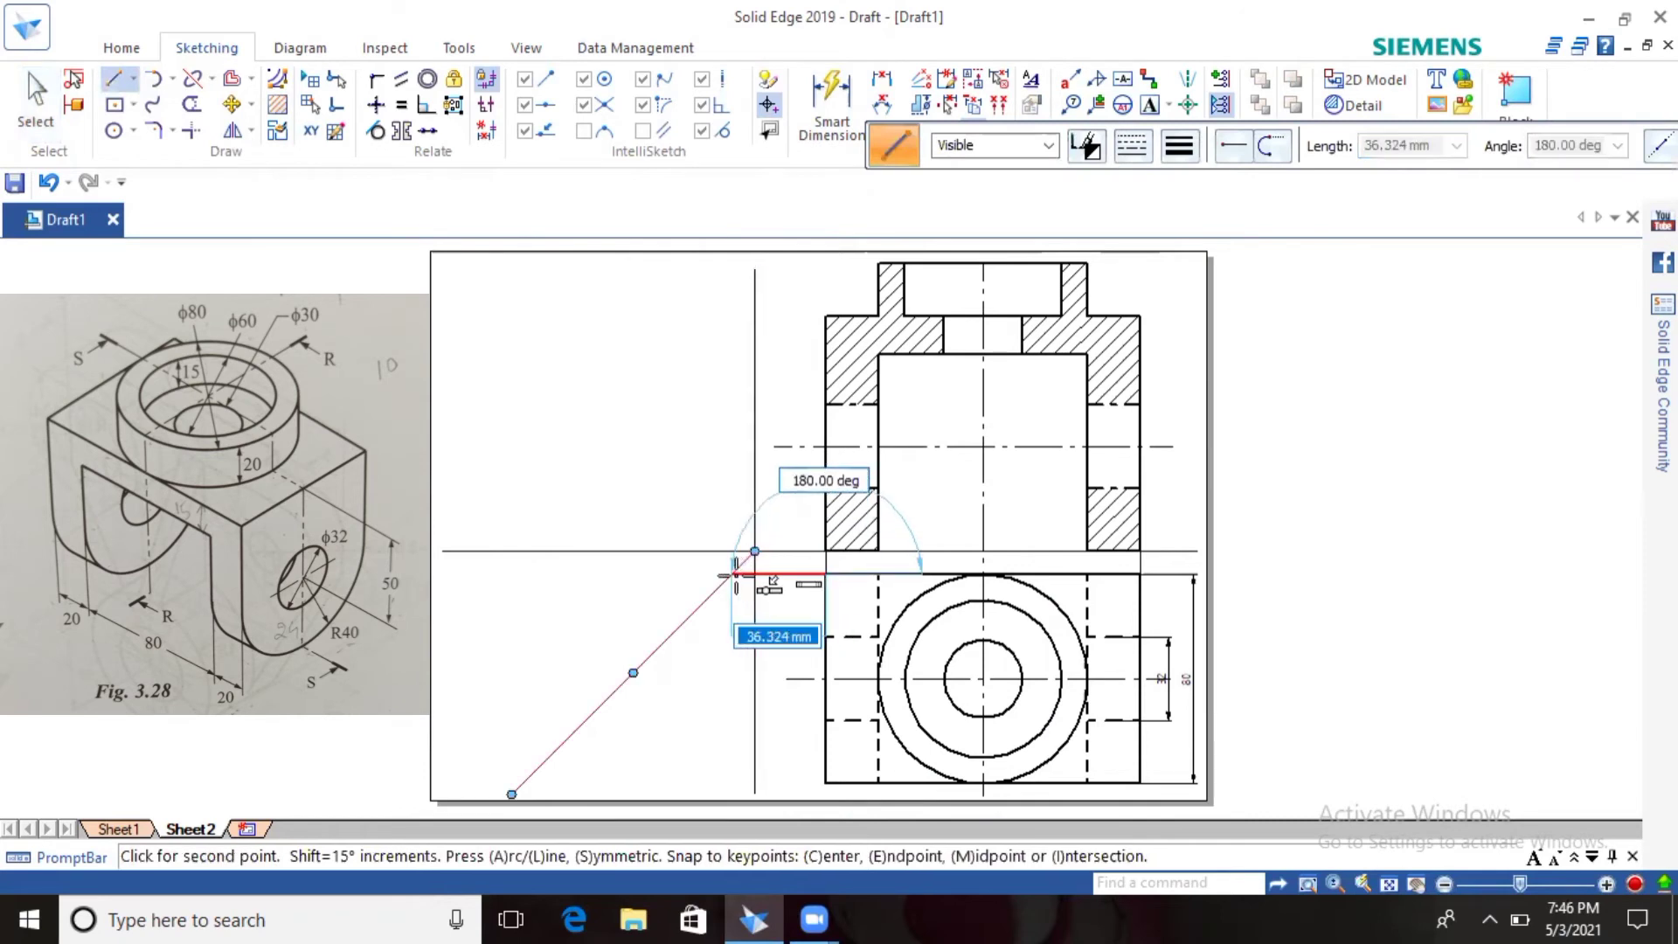
{"action": "left_click", "coordinate": [734, 574]}
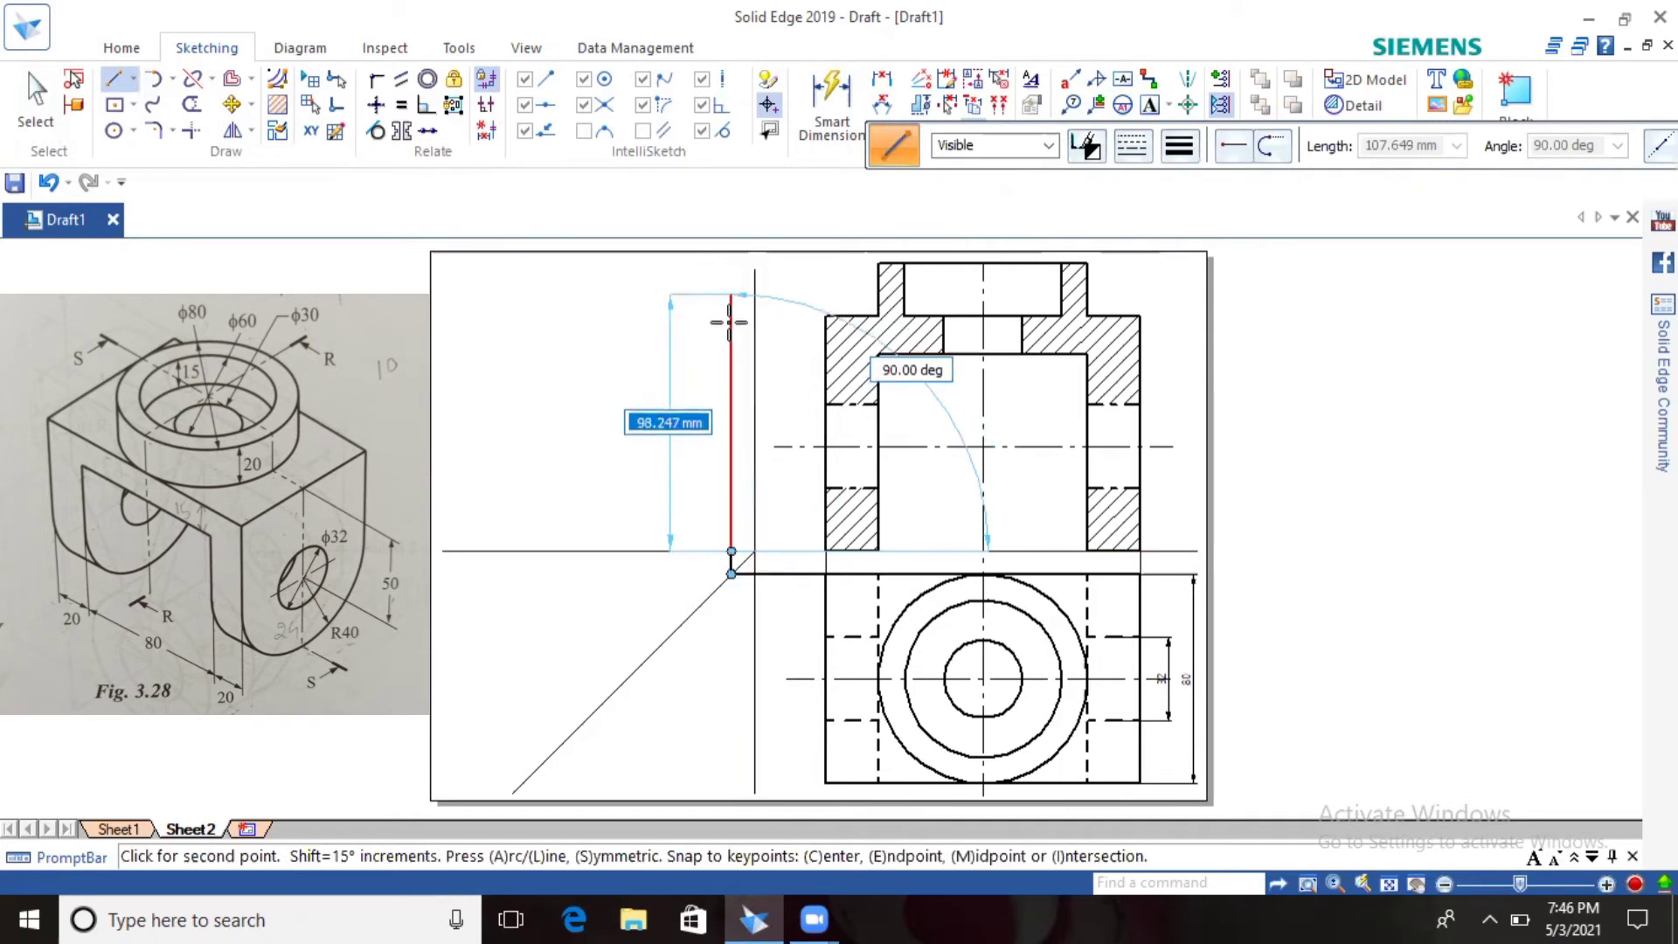
{"action": "left_click", "coordinate": [731, 447]}
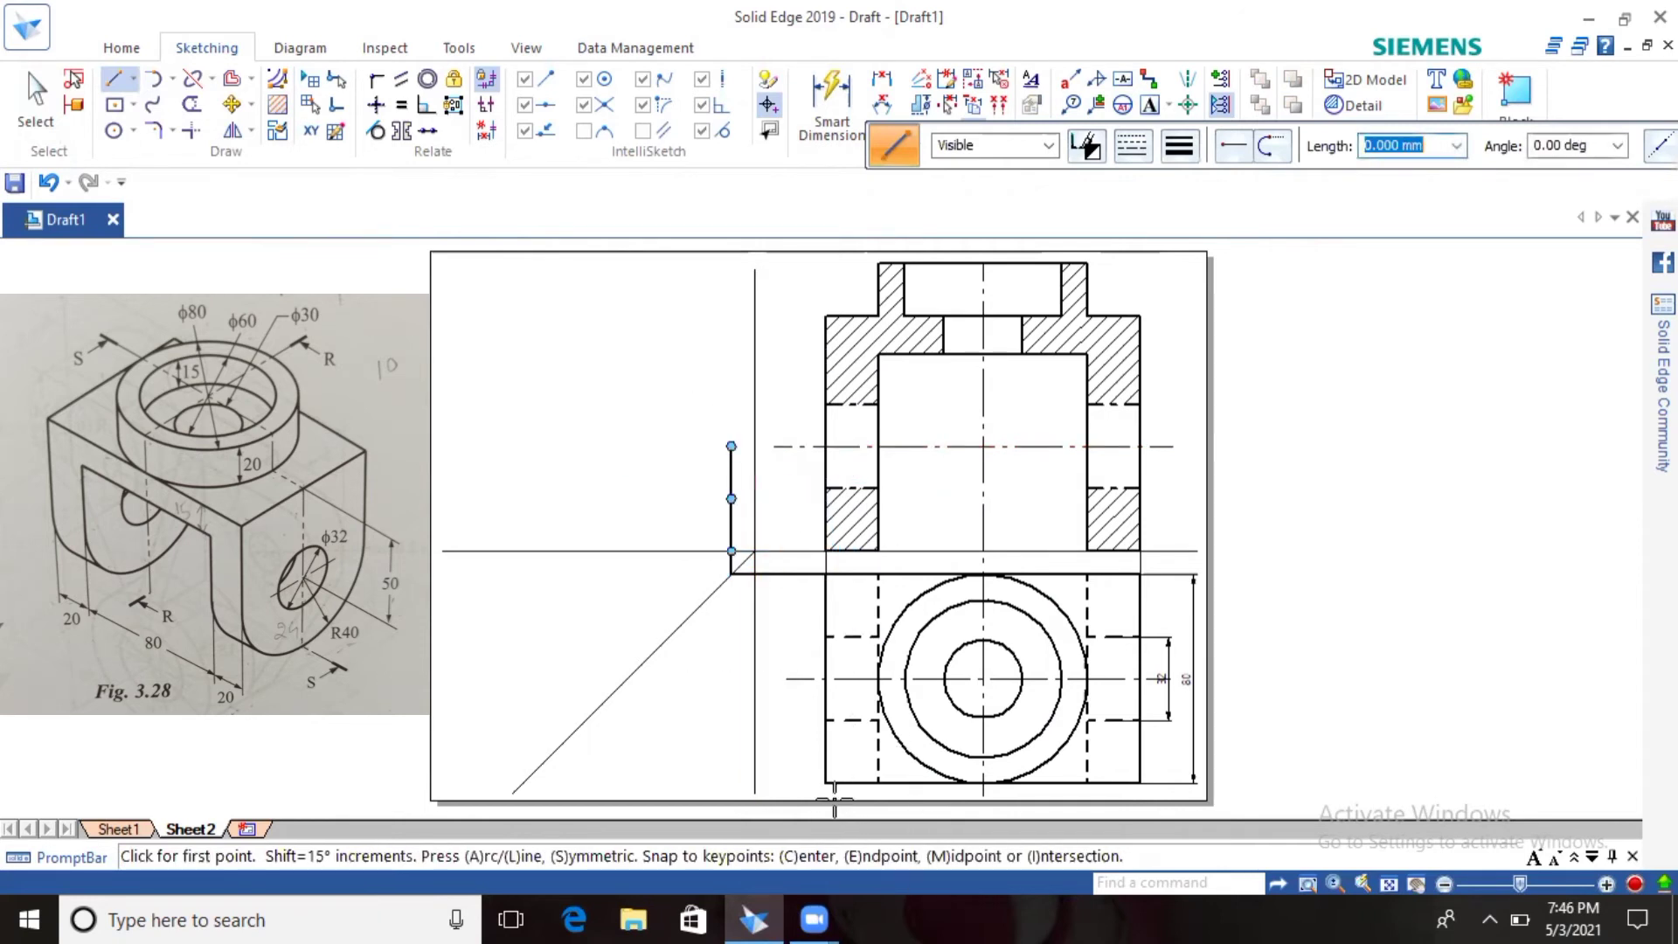
Step: Project the top view's lower edge to the miter line and vertically up to the level of the side holes' centerline
{"action": "left_click", "coordinate": [826, 783]}
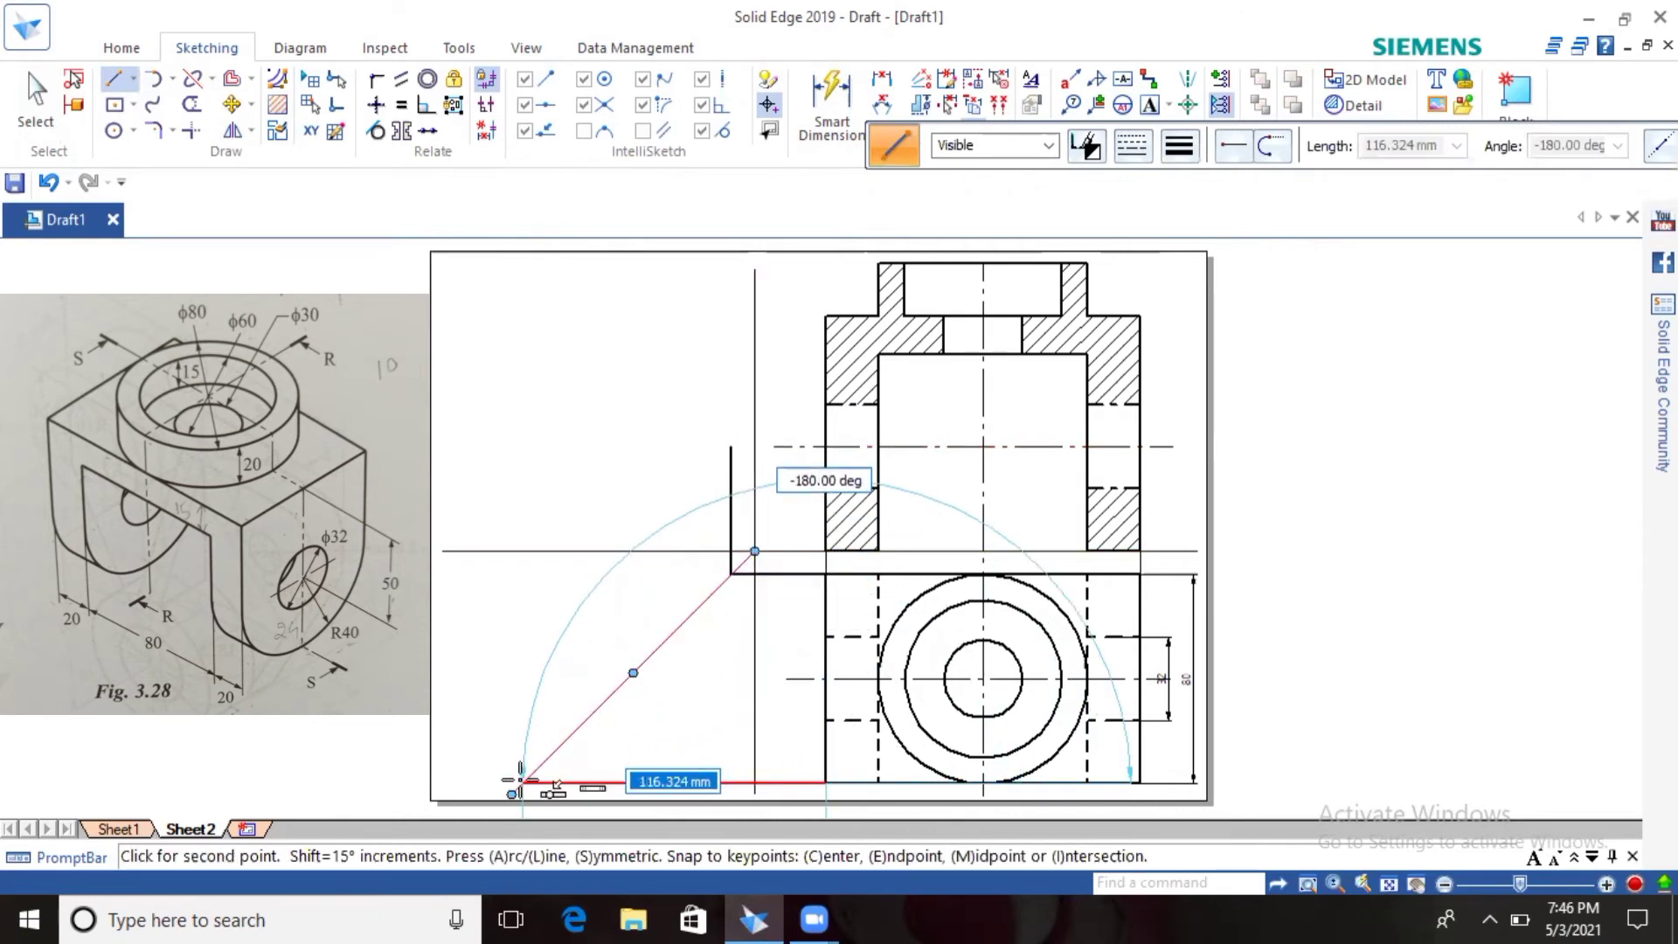
{"action": "left_click", "coordinate": [522, 783]}
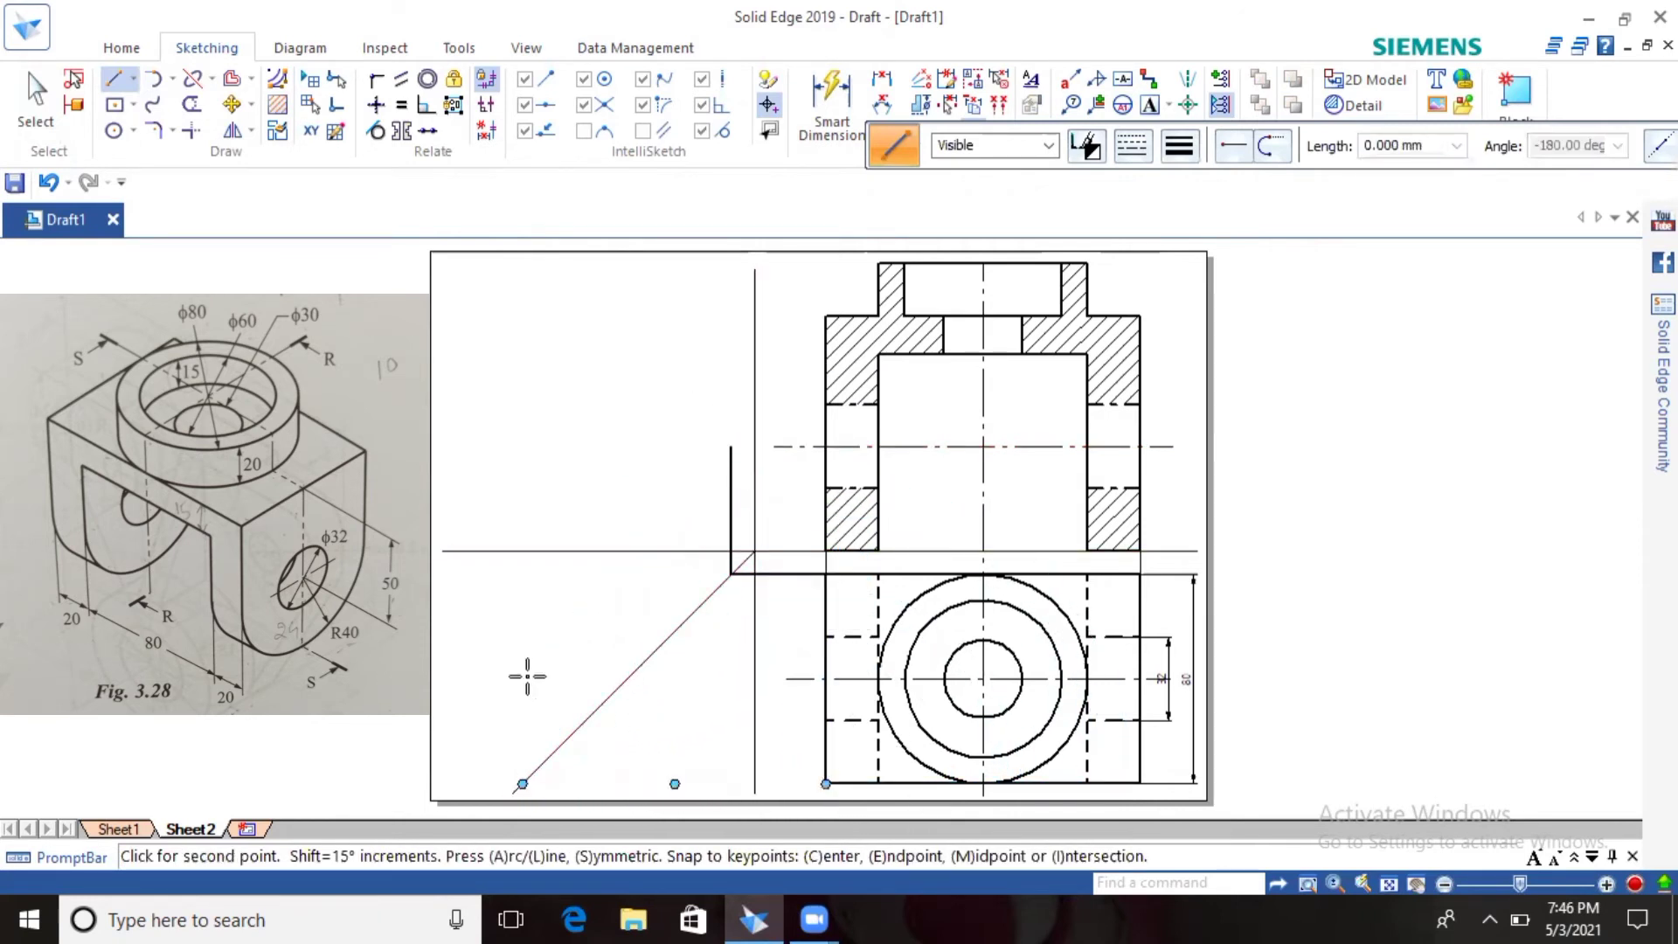
{"action": "left_click", "coordinate": [523, 551]}
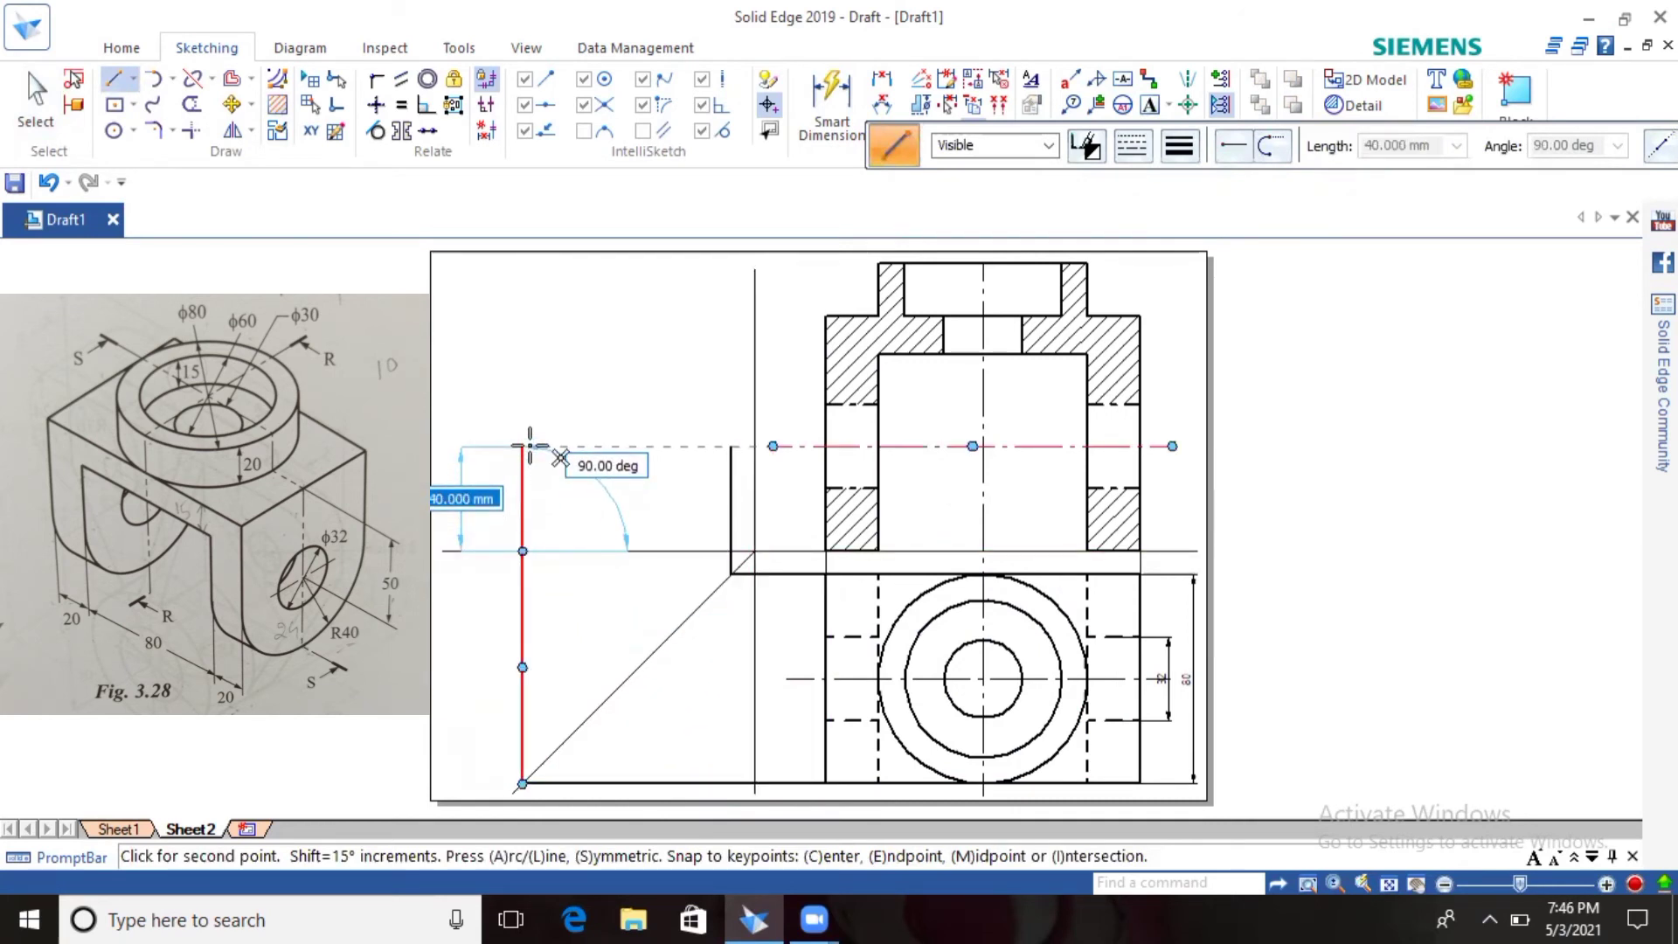
{"action": "left_click", "coordinate": [522, 446]}
{"action": "right_click", "coordinate": [521, 446]}
Step: Reduce the line width of the horizontal and vertical projection lines running through the miter line
{"action": "left_click", "coordinate": [35, 92]}
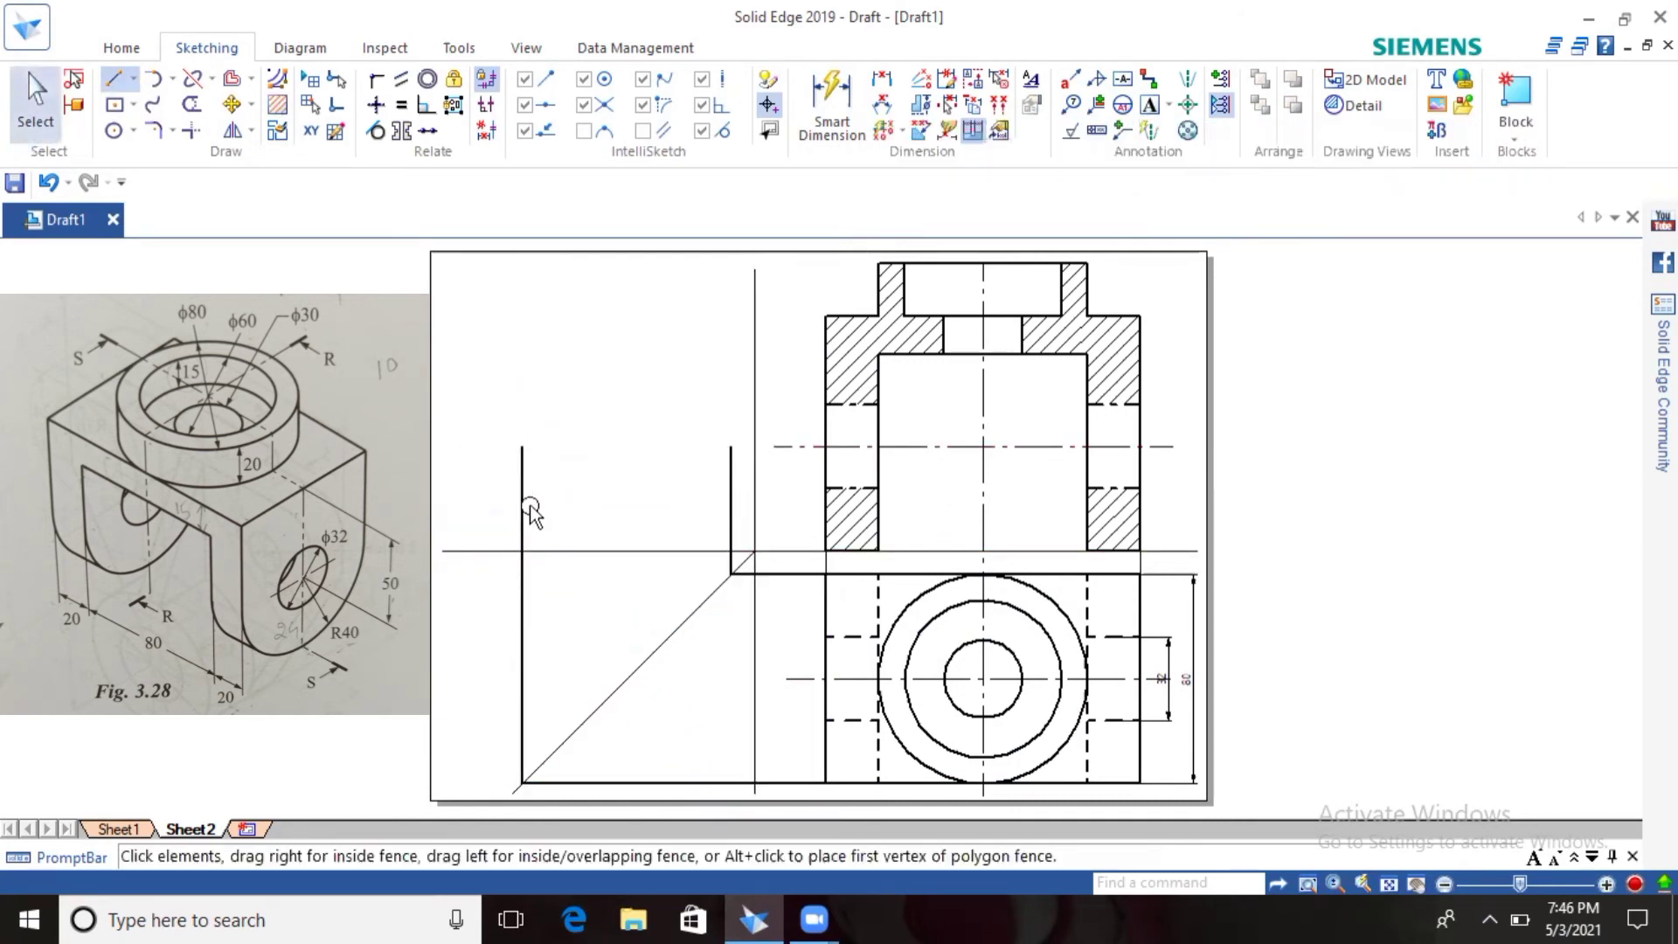
{"action": "key", "text": "l"}
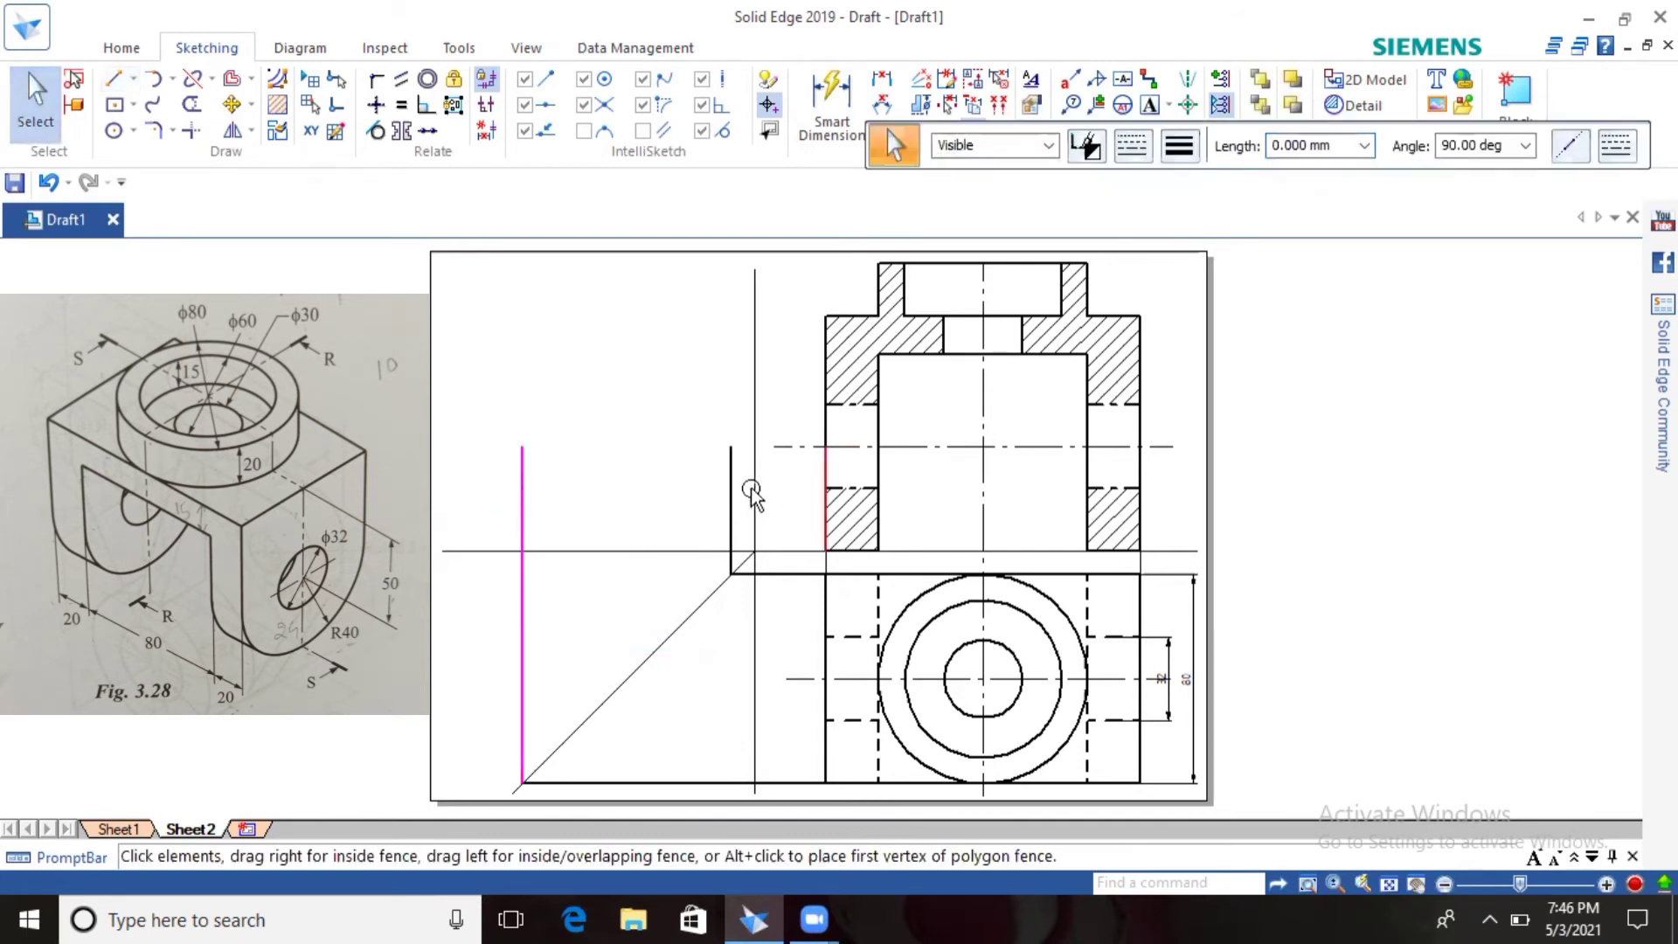
{"action": "left_click", "coordinate": [715, 781], "text": "ctrl"}
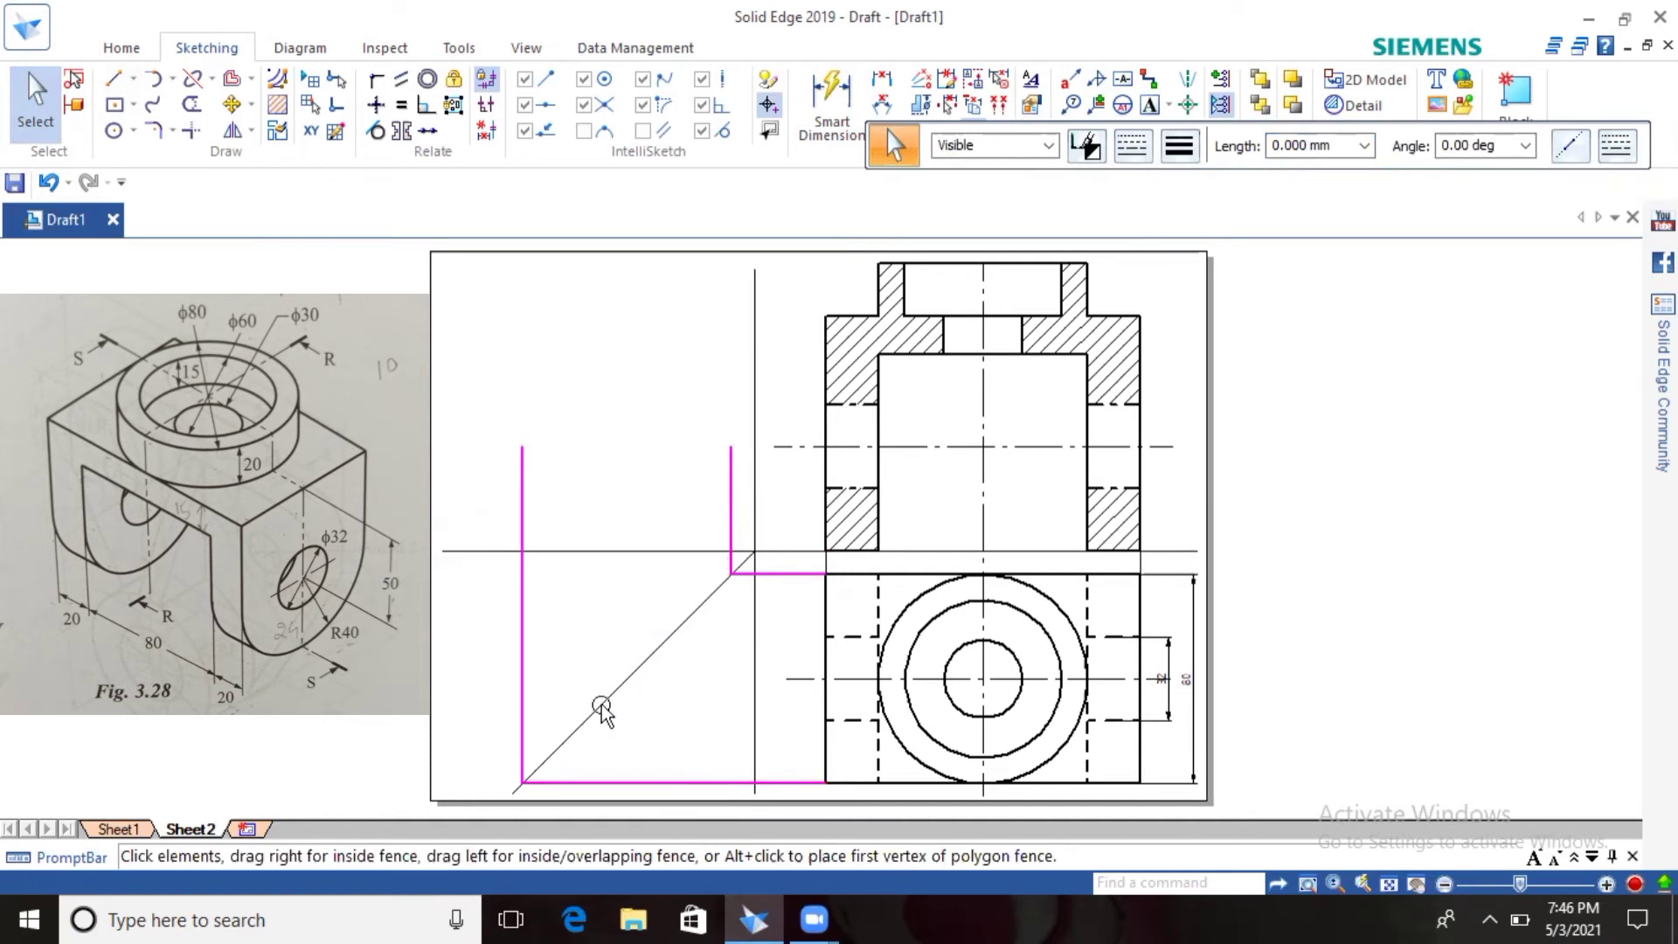
{"action": "left_click", "coordinate": [1180, 145]}
{"action": "left_click", "coordinate": [1195, 240]}
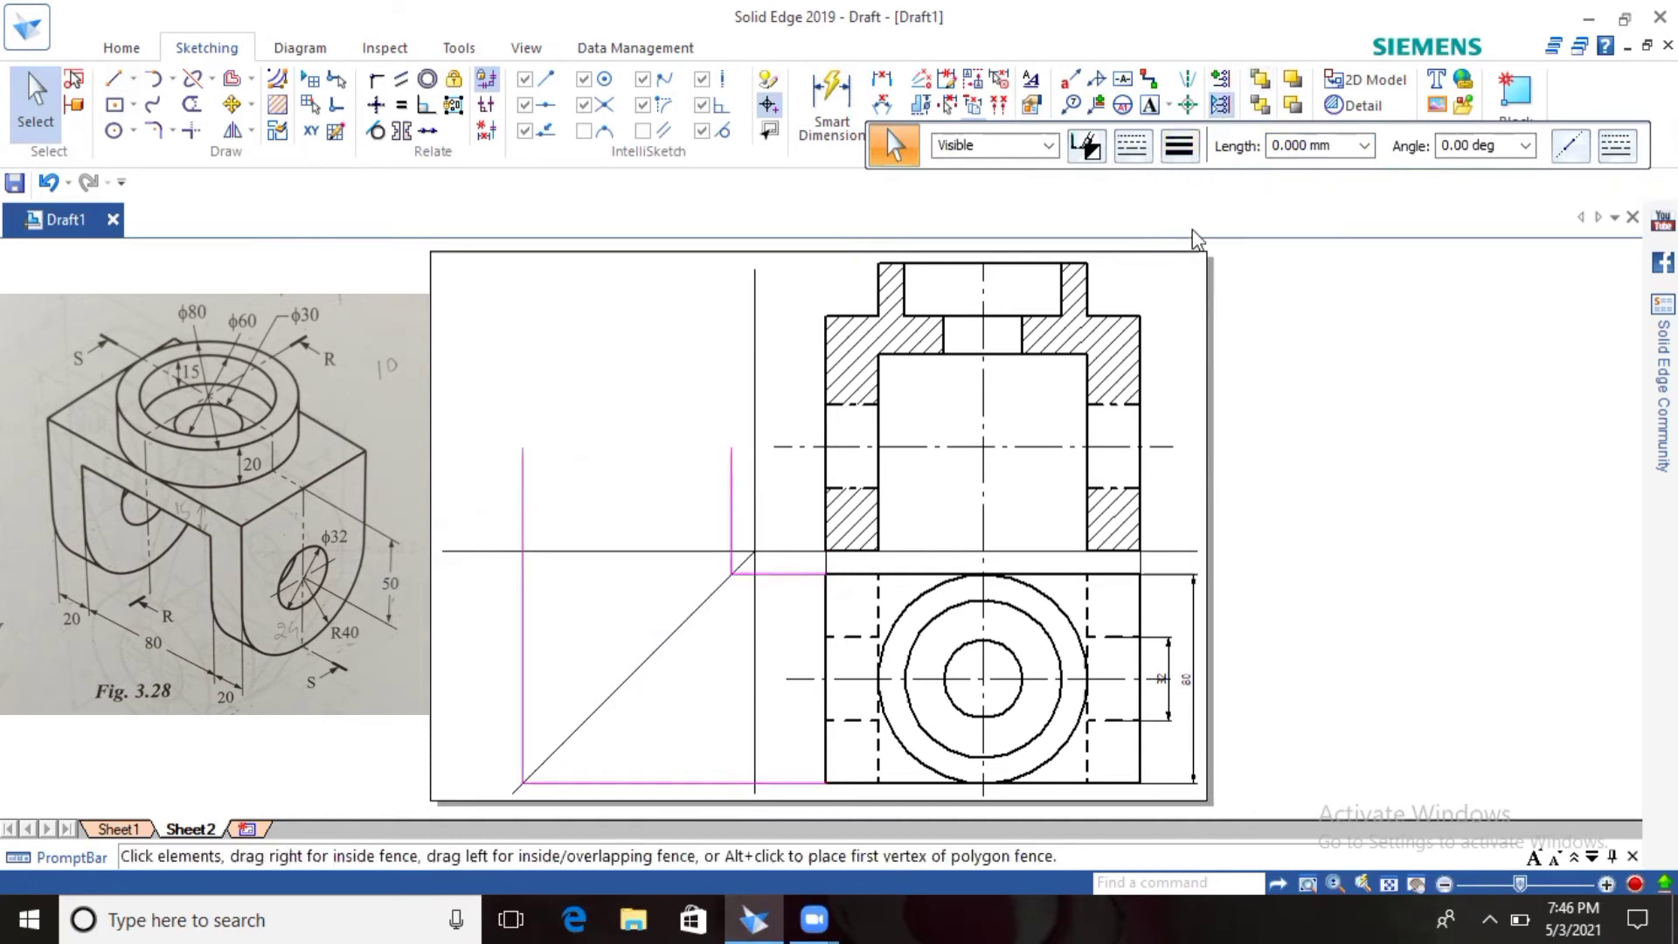
{"action": "key", "text": "Escape"}
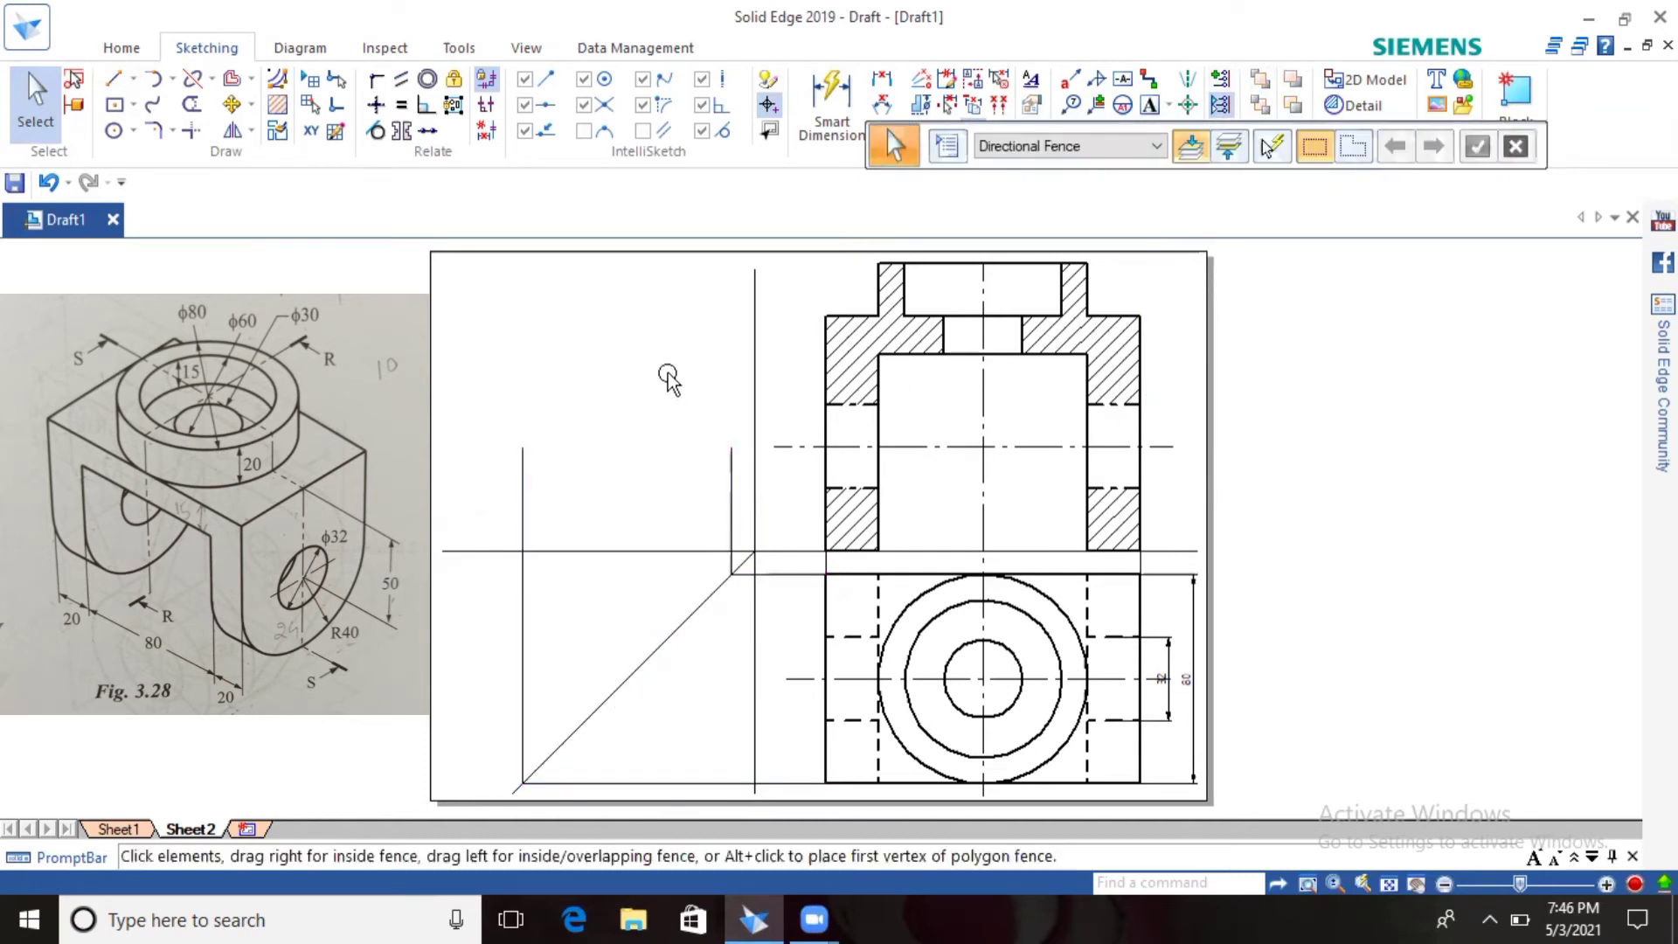
Step: Draw the side view's upper outline between the two vertical projectors' ends, going up to and across at the boss's top level
{"action": "left_click", "coordinate": [114, 83]}
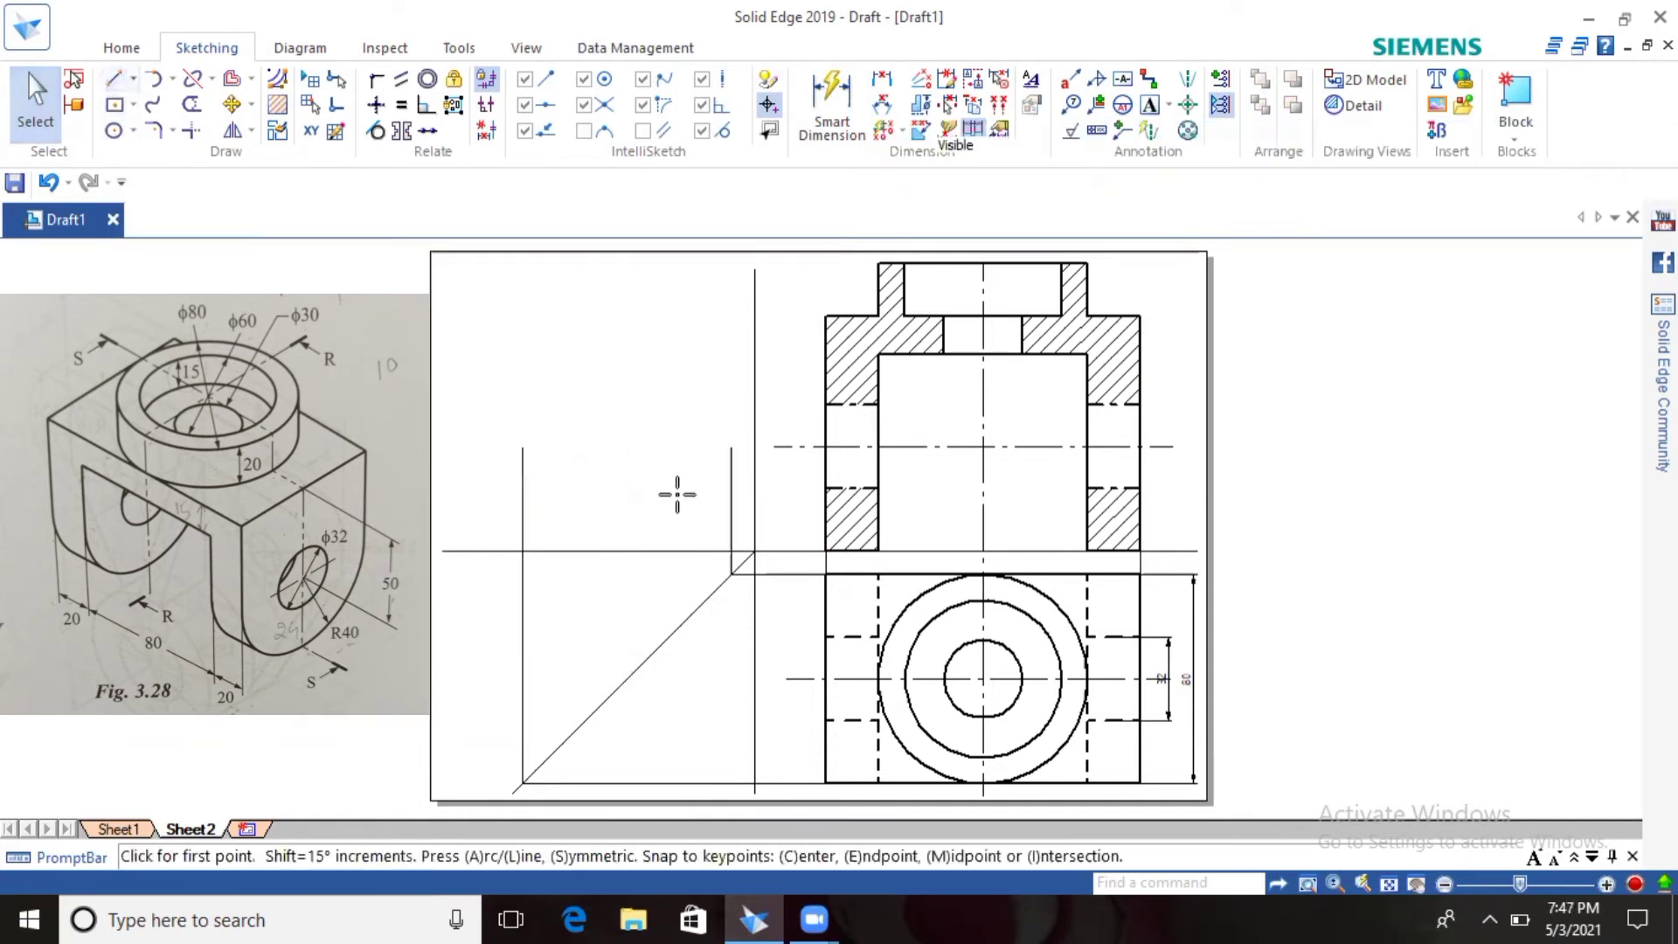
{"action": "left_click", "coordinate": [523, 446]}
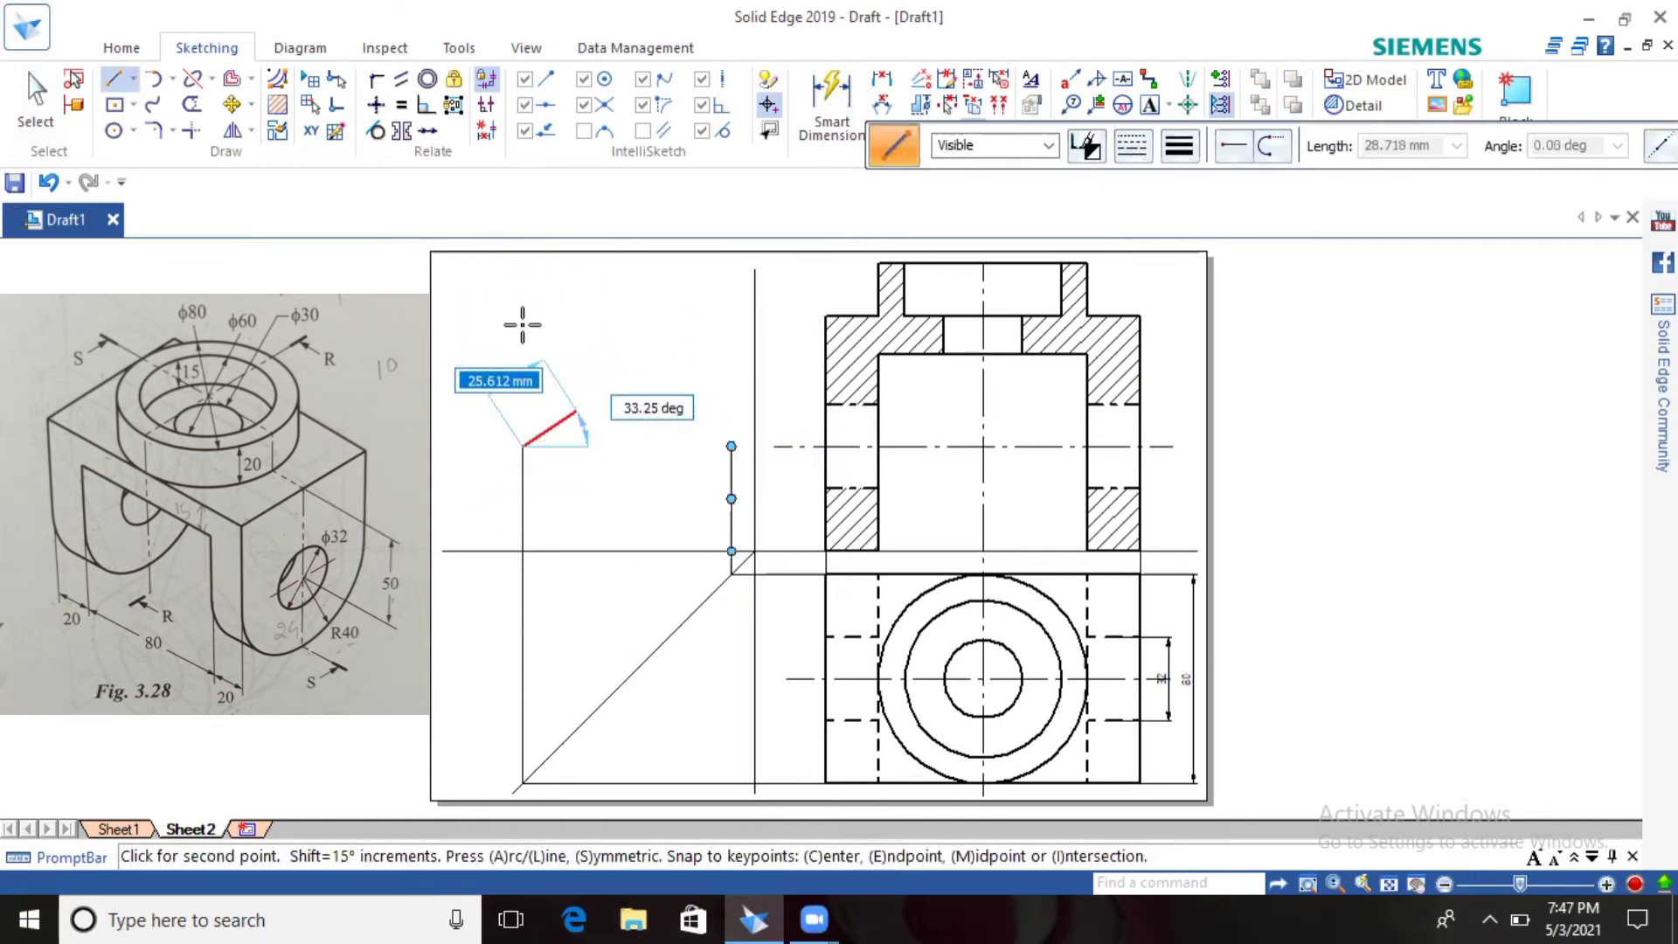
{"action": "left_click", "coordinate": [522, 262]}
{"action": "left_click", "coordinate": [732, 263]}
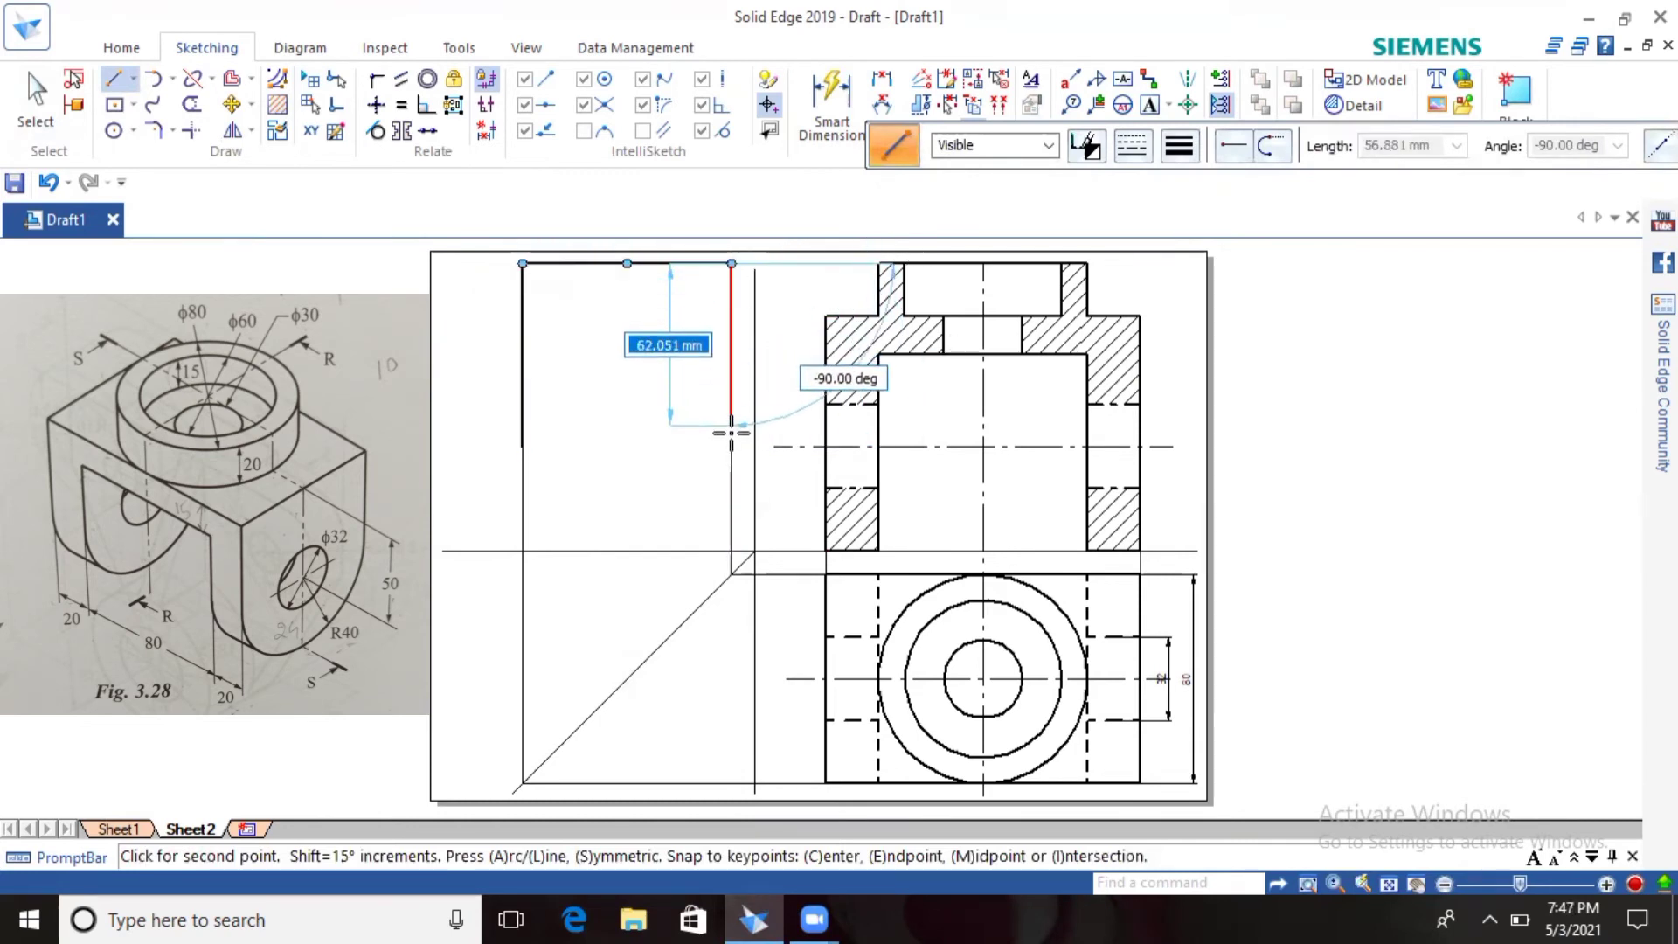
{"action": "left_click", "coordinate": [731, 445]}
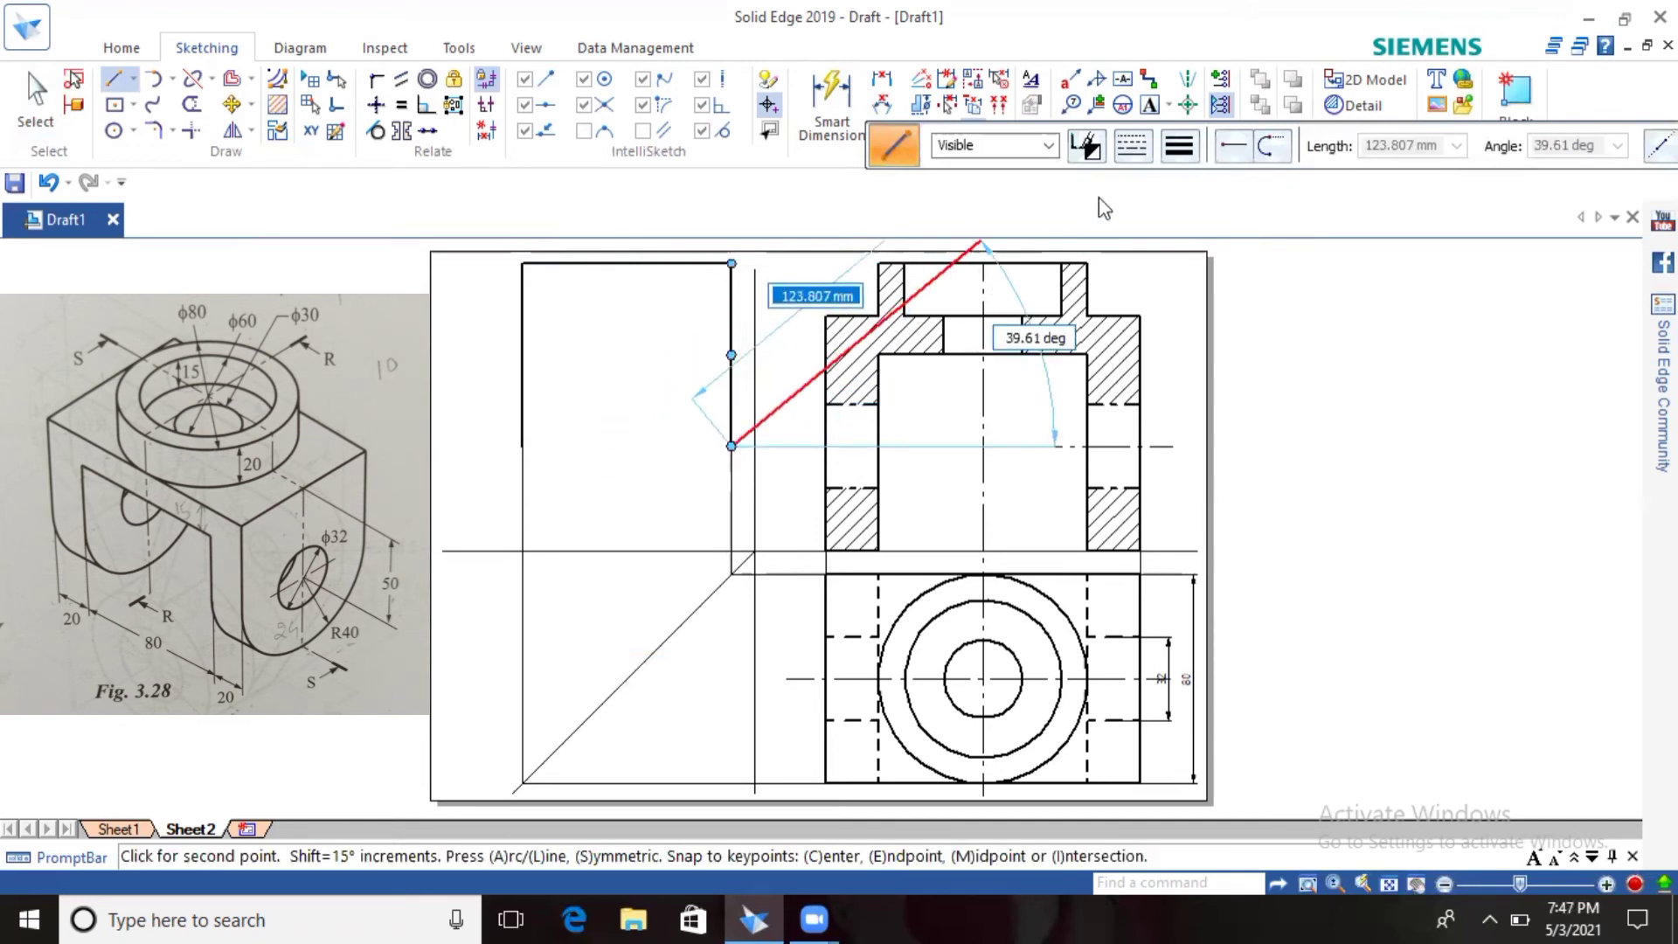
Step: Extend the side holes' horizontal centerline from the front view across to the far vertical edge of the side view
{"action": "right_click", "coordinate": [667, 388]}
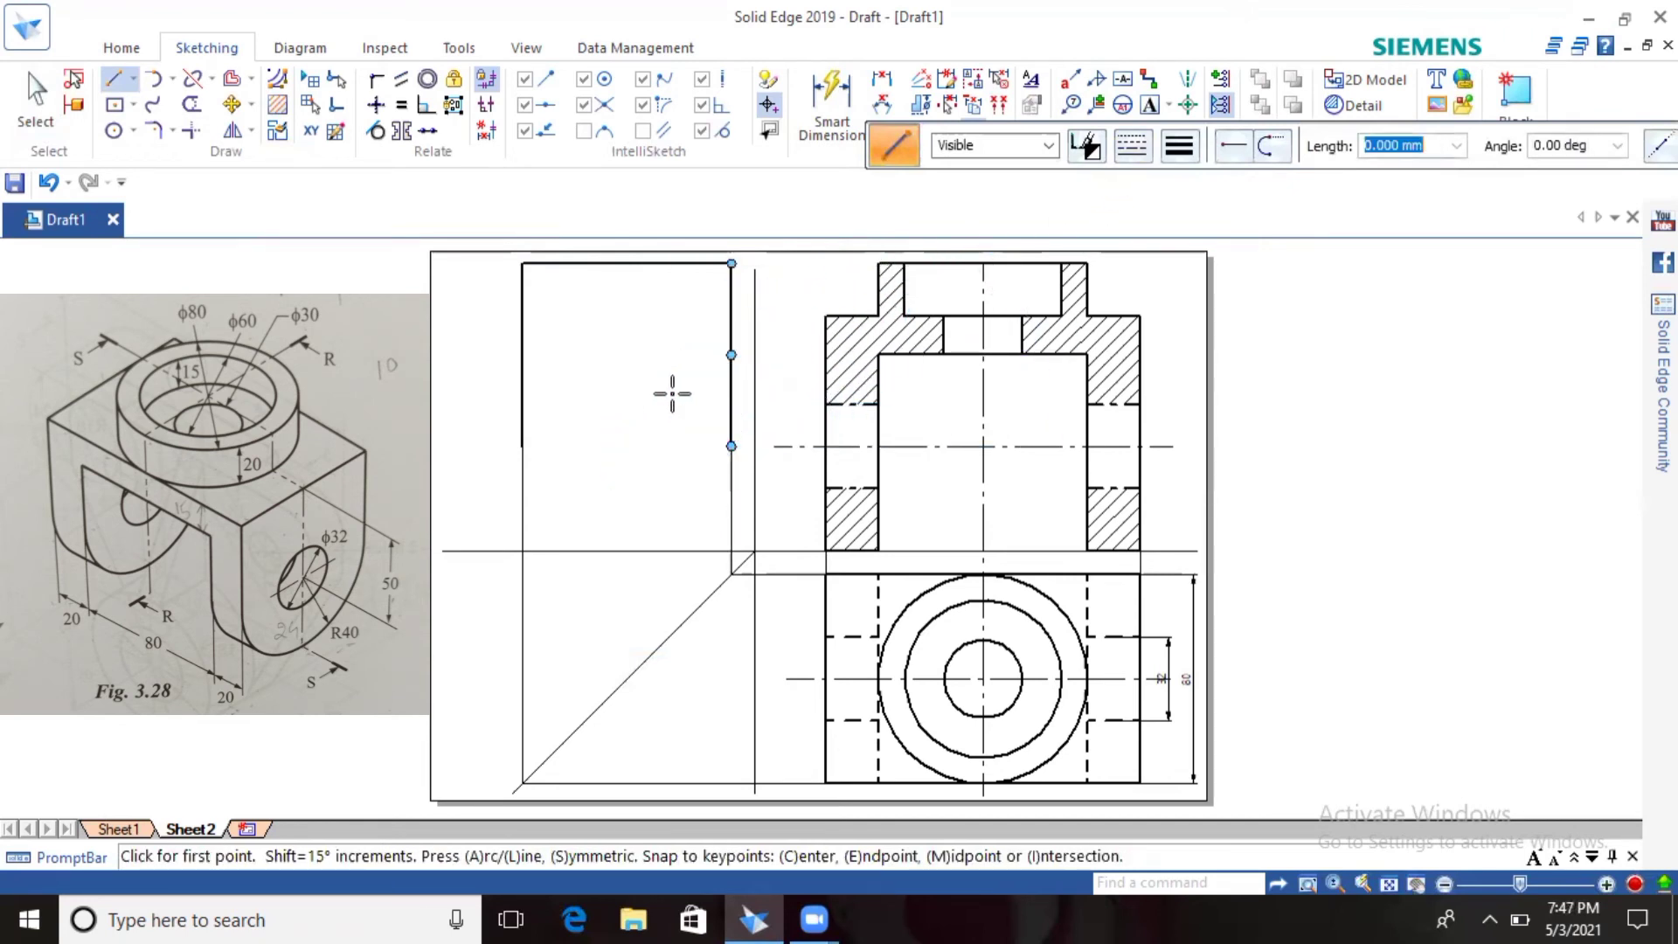
{"action": "left_click", "coordinate": [211, 79]}
{"action": "left_click", "coordinate": [254, 133]}
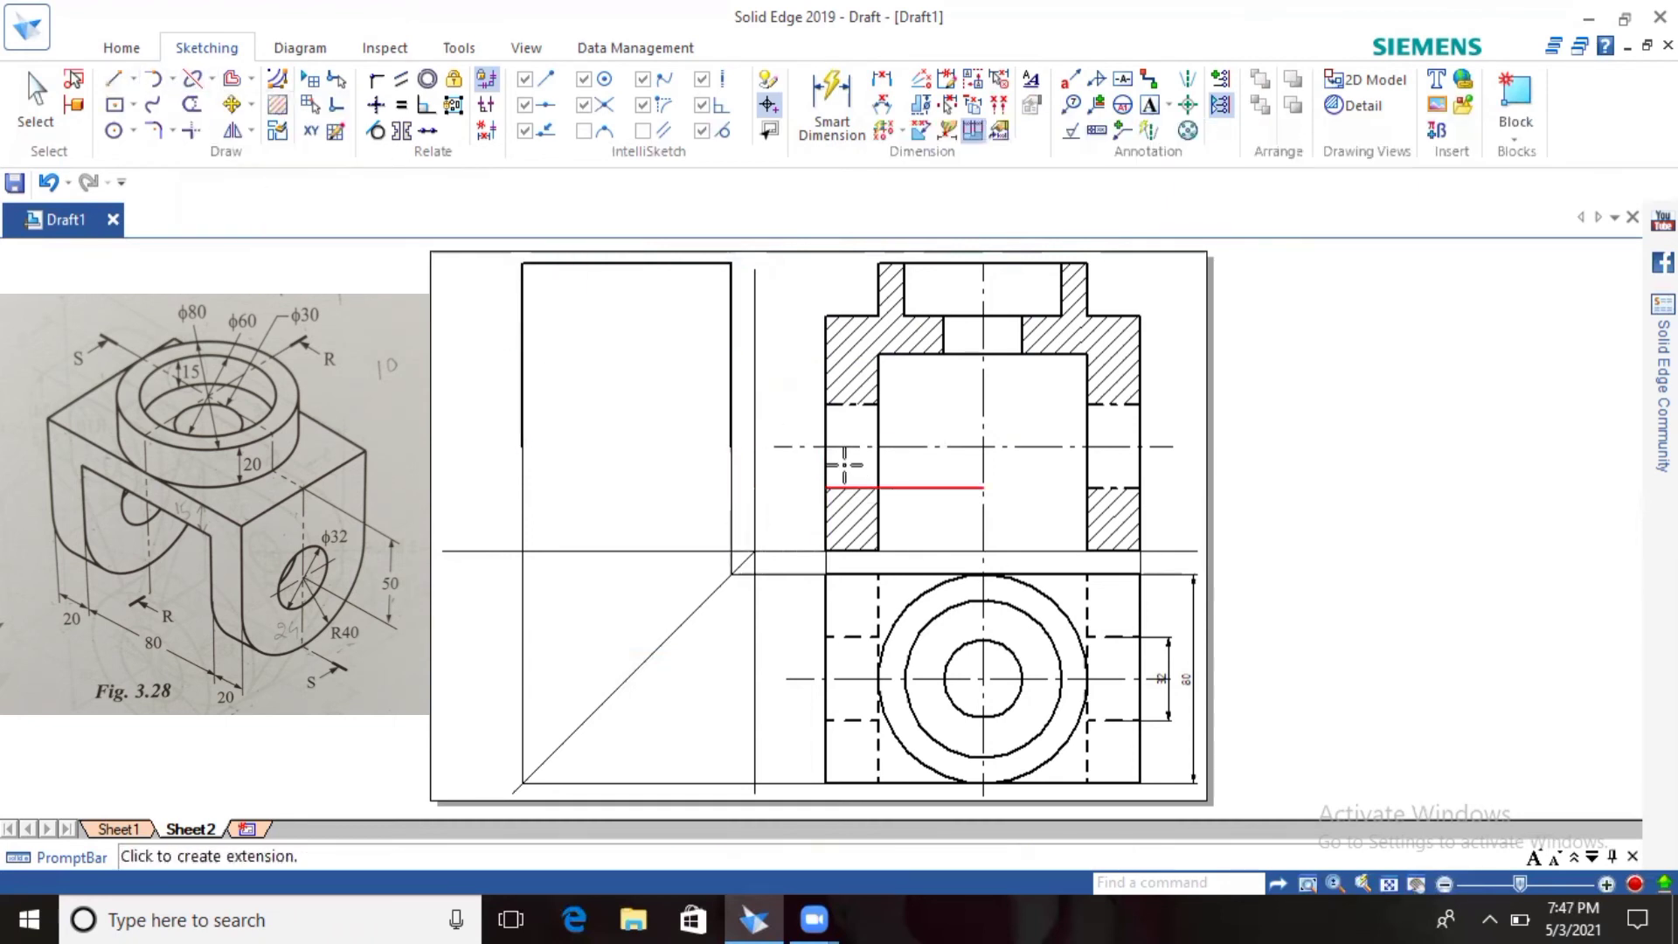
{"action": "left_click", "coordinate": [687, 446]}
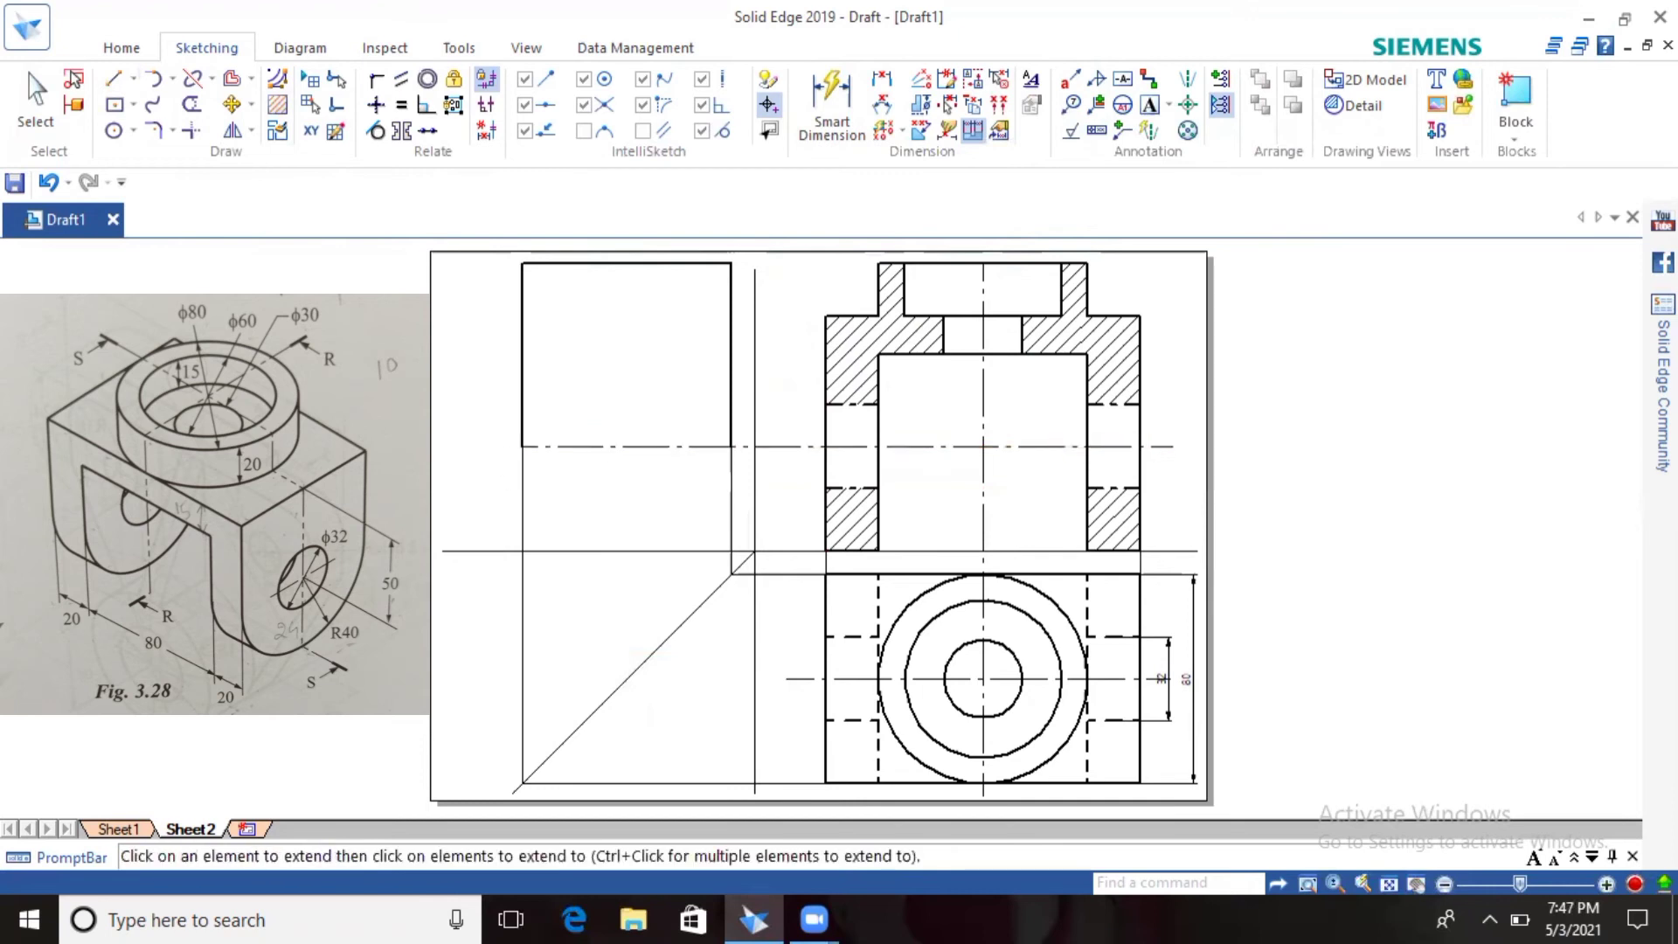
Step: Trim away the centerline portion between the side view's near edge and the vertical reference line
{"action": "left_click", "coordinate": [114, 131]}
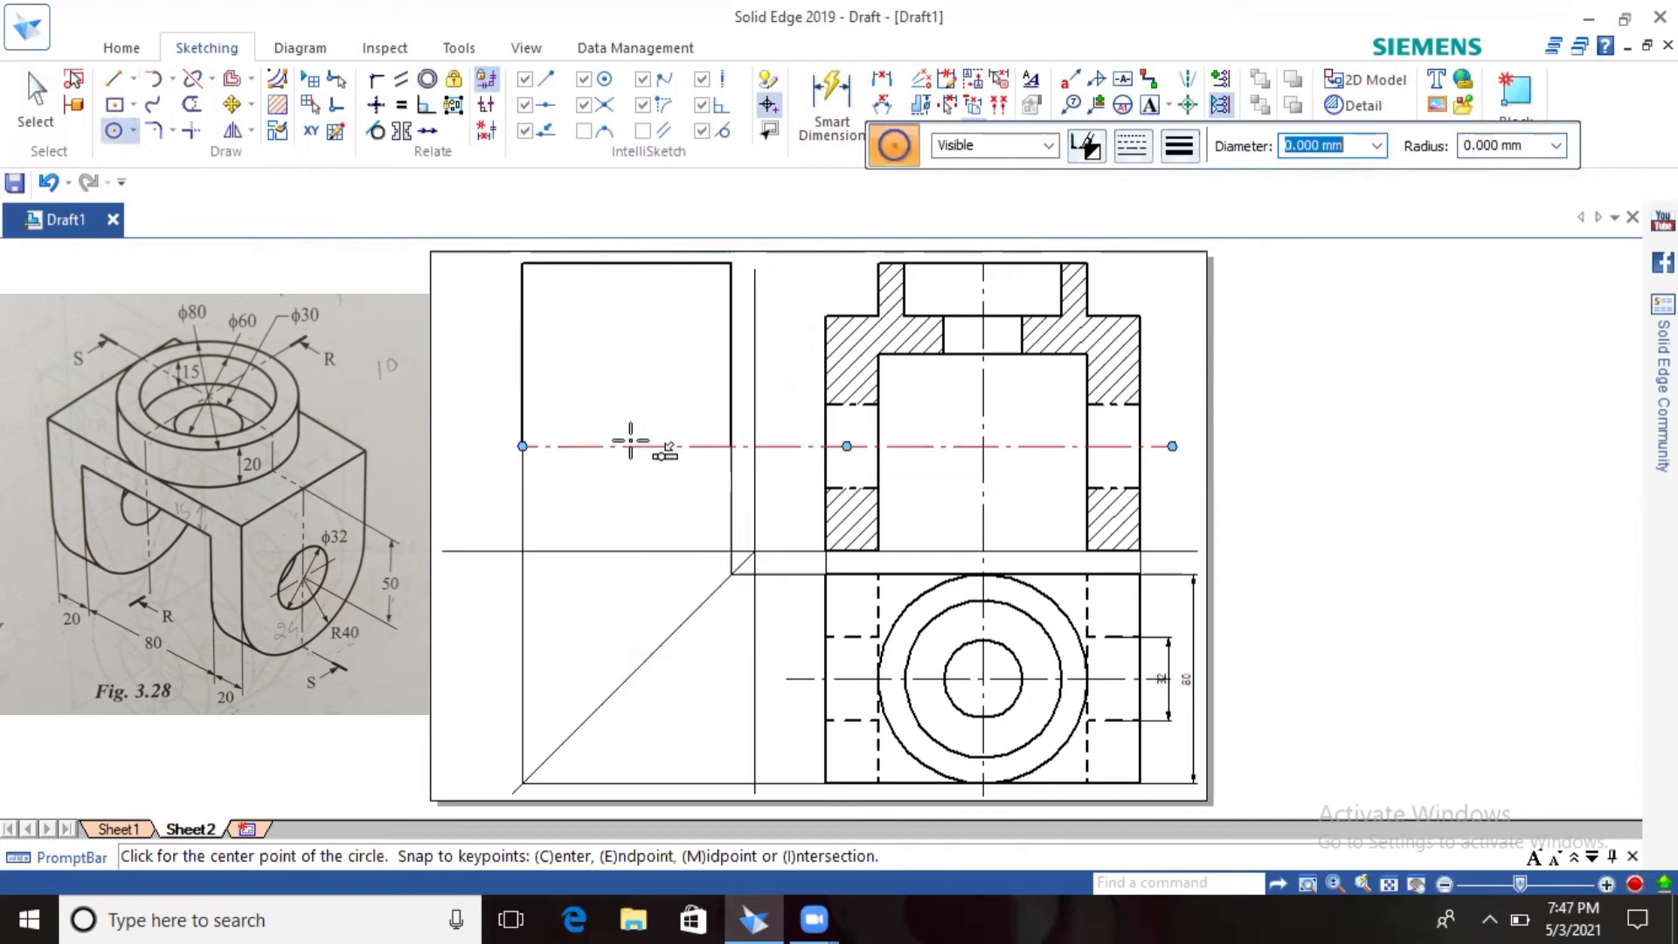
{"action": "scroll", "coordinate": [630, 449], "scroll_direction": "up", "scroll_amount": 3}
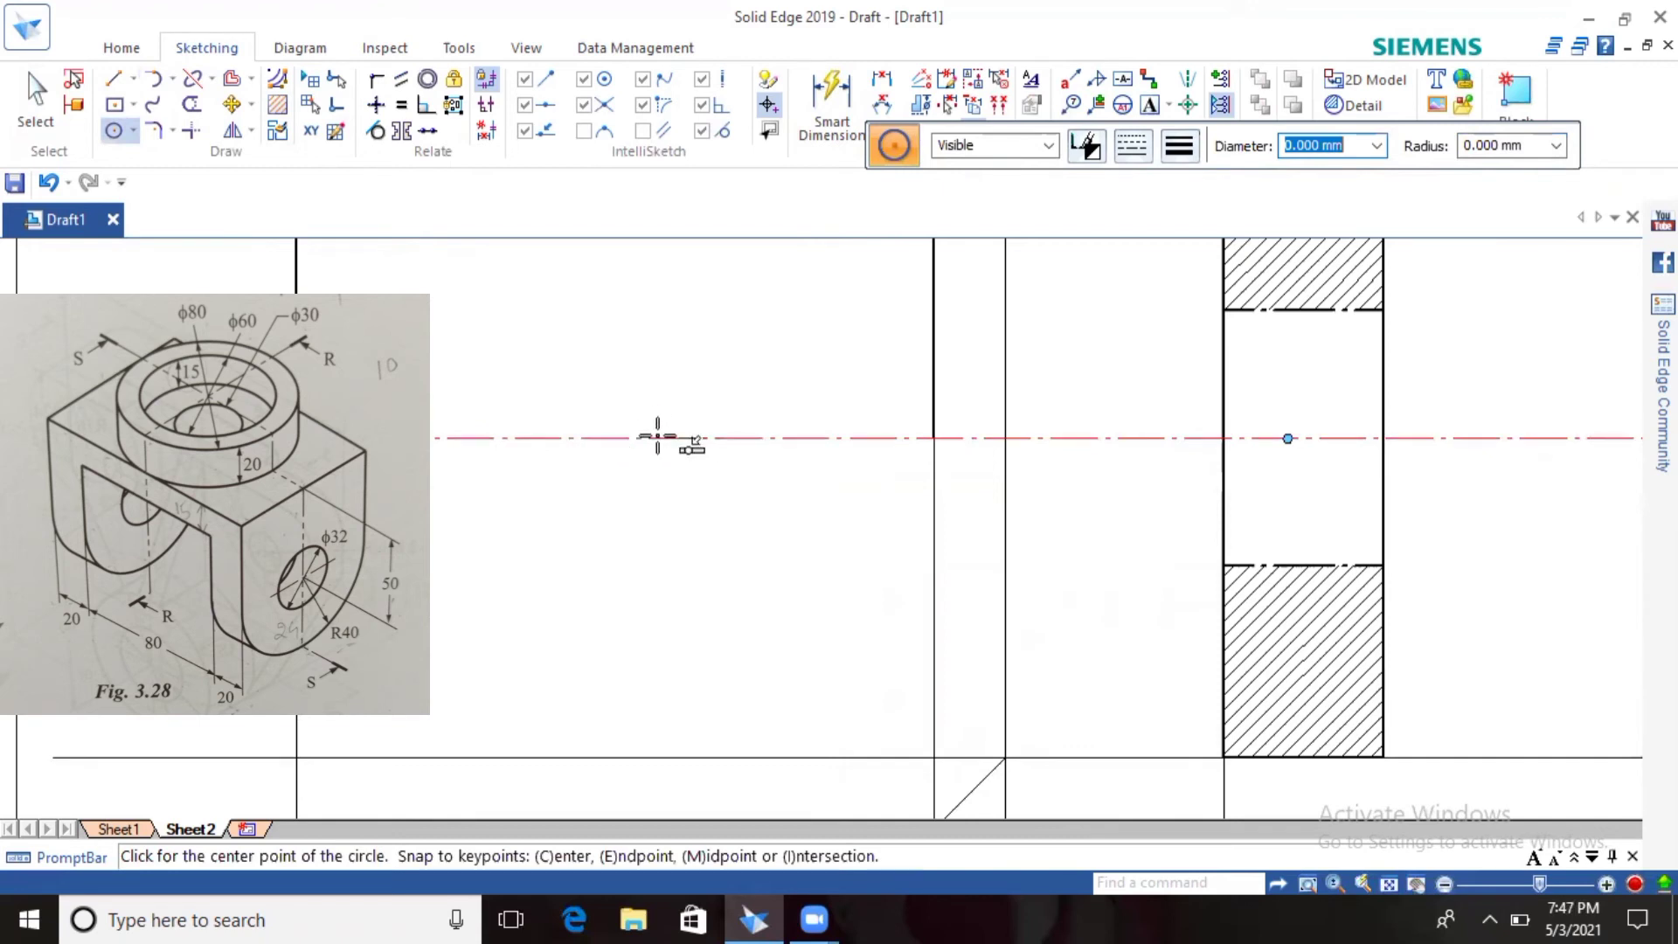
{"action": "left_click", "coordinate": [35, 98]}
{"action": "left_click", "coordinate": [686, 437]}
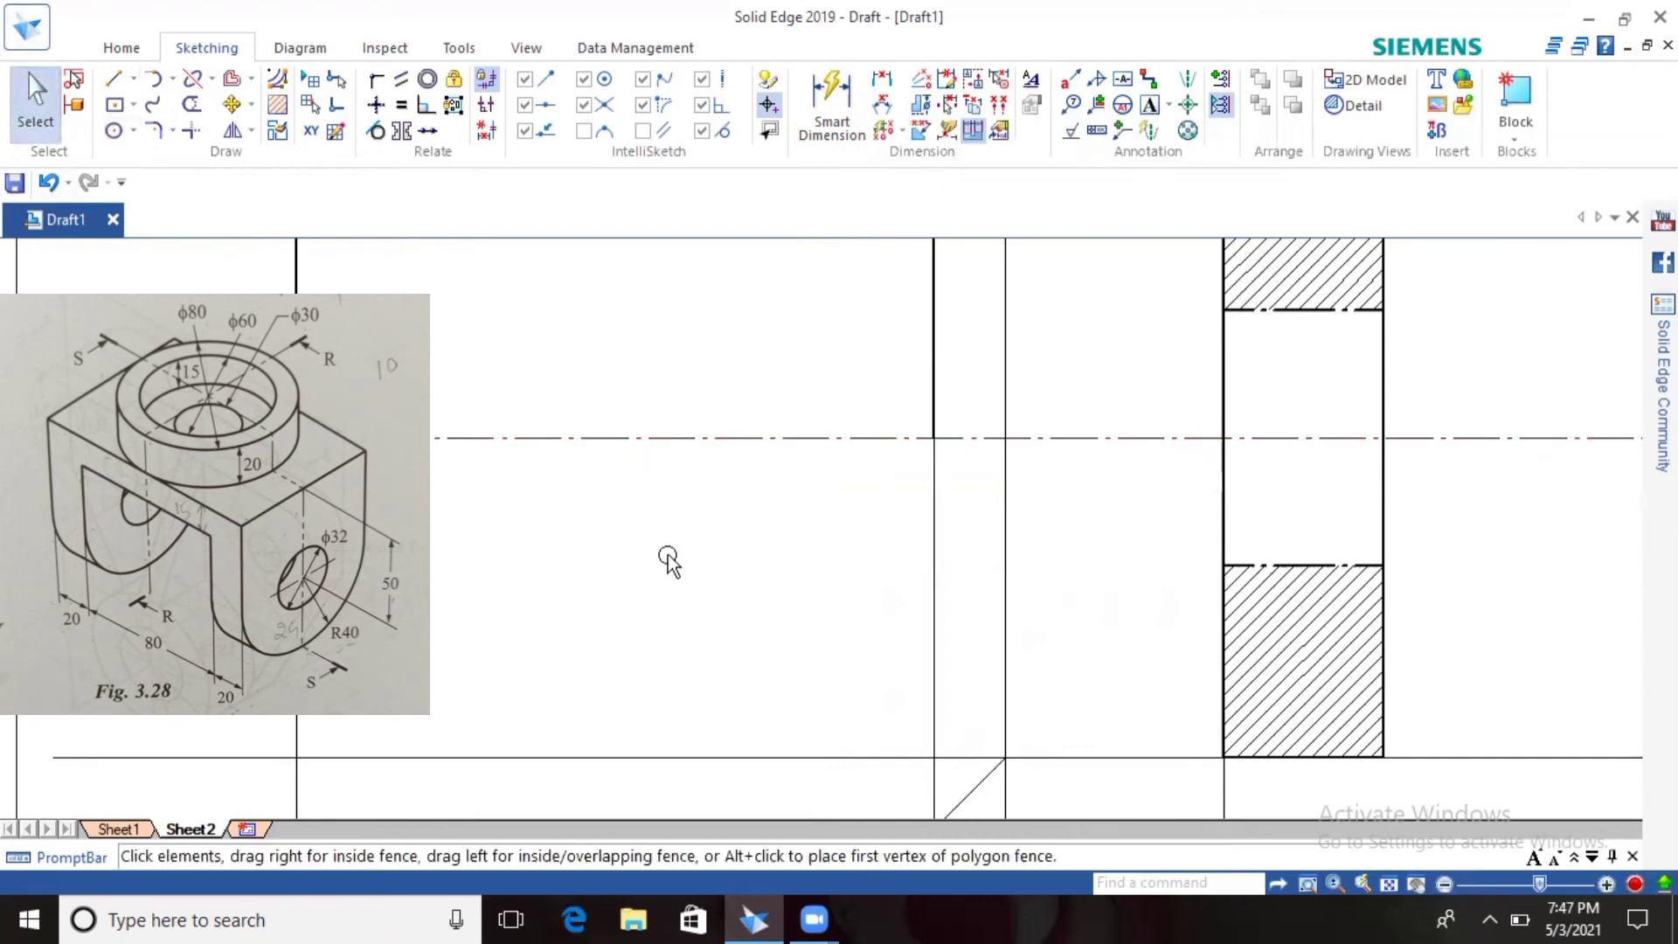
{"action": "left_click", "coordinate": [727, 581]}
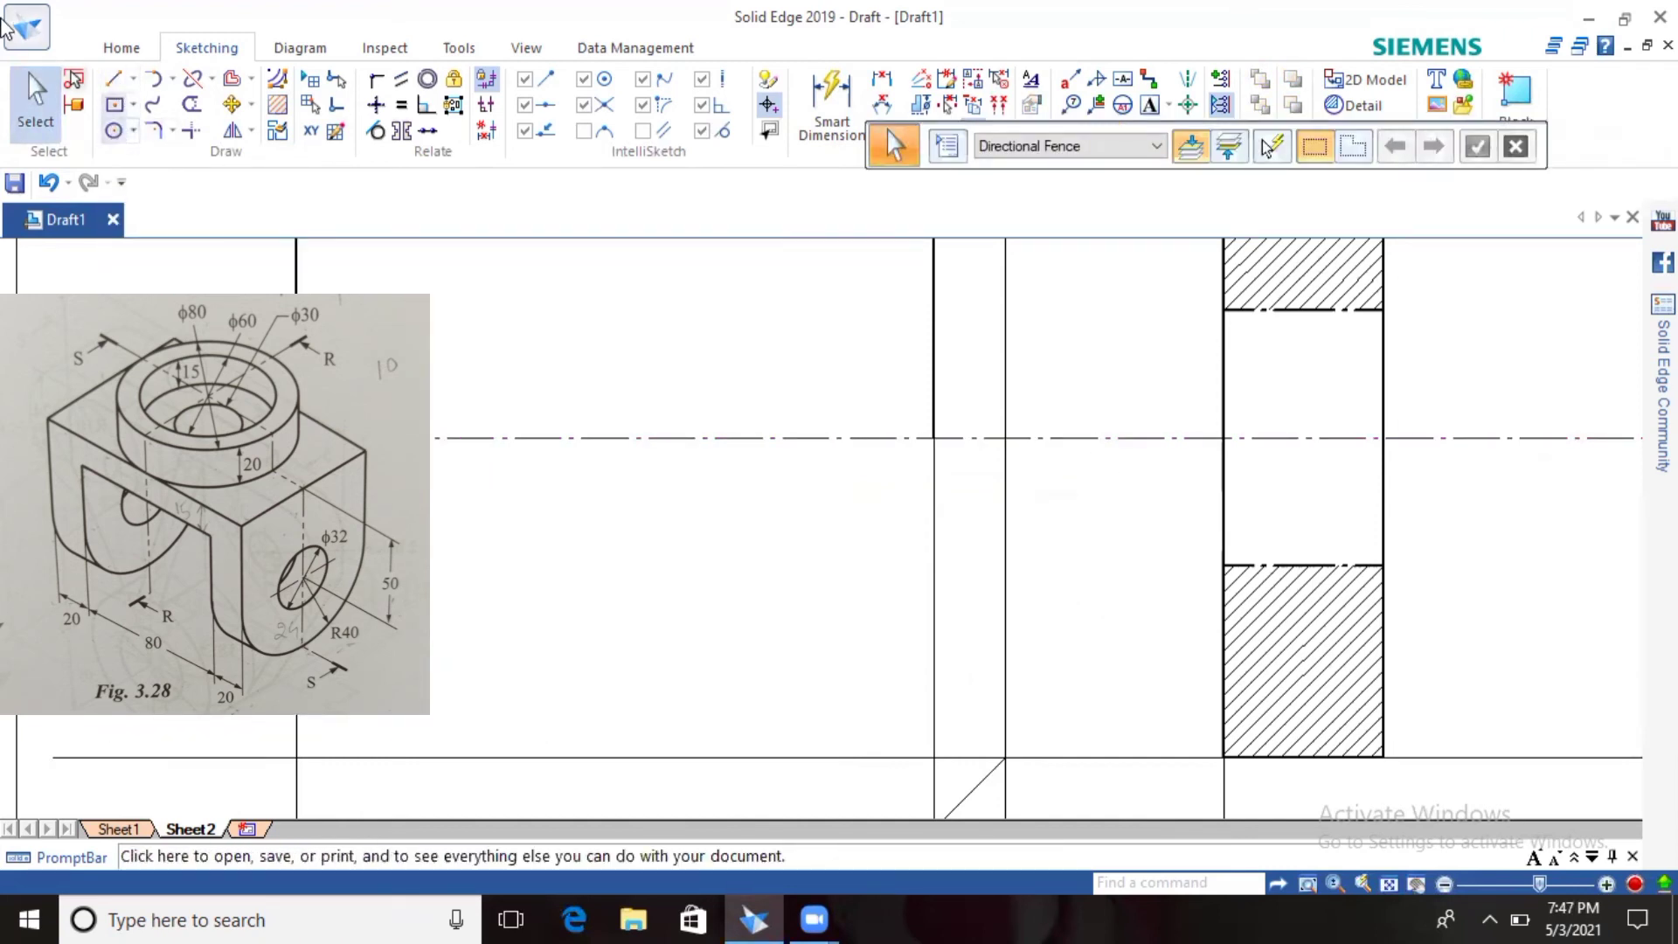
{"action": "left_click", "coordinate": [190, 106]}
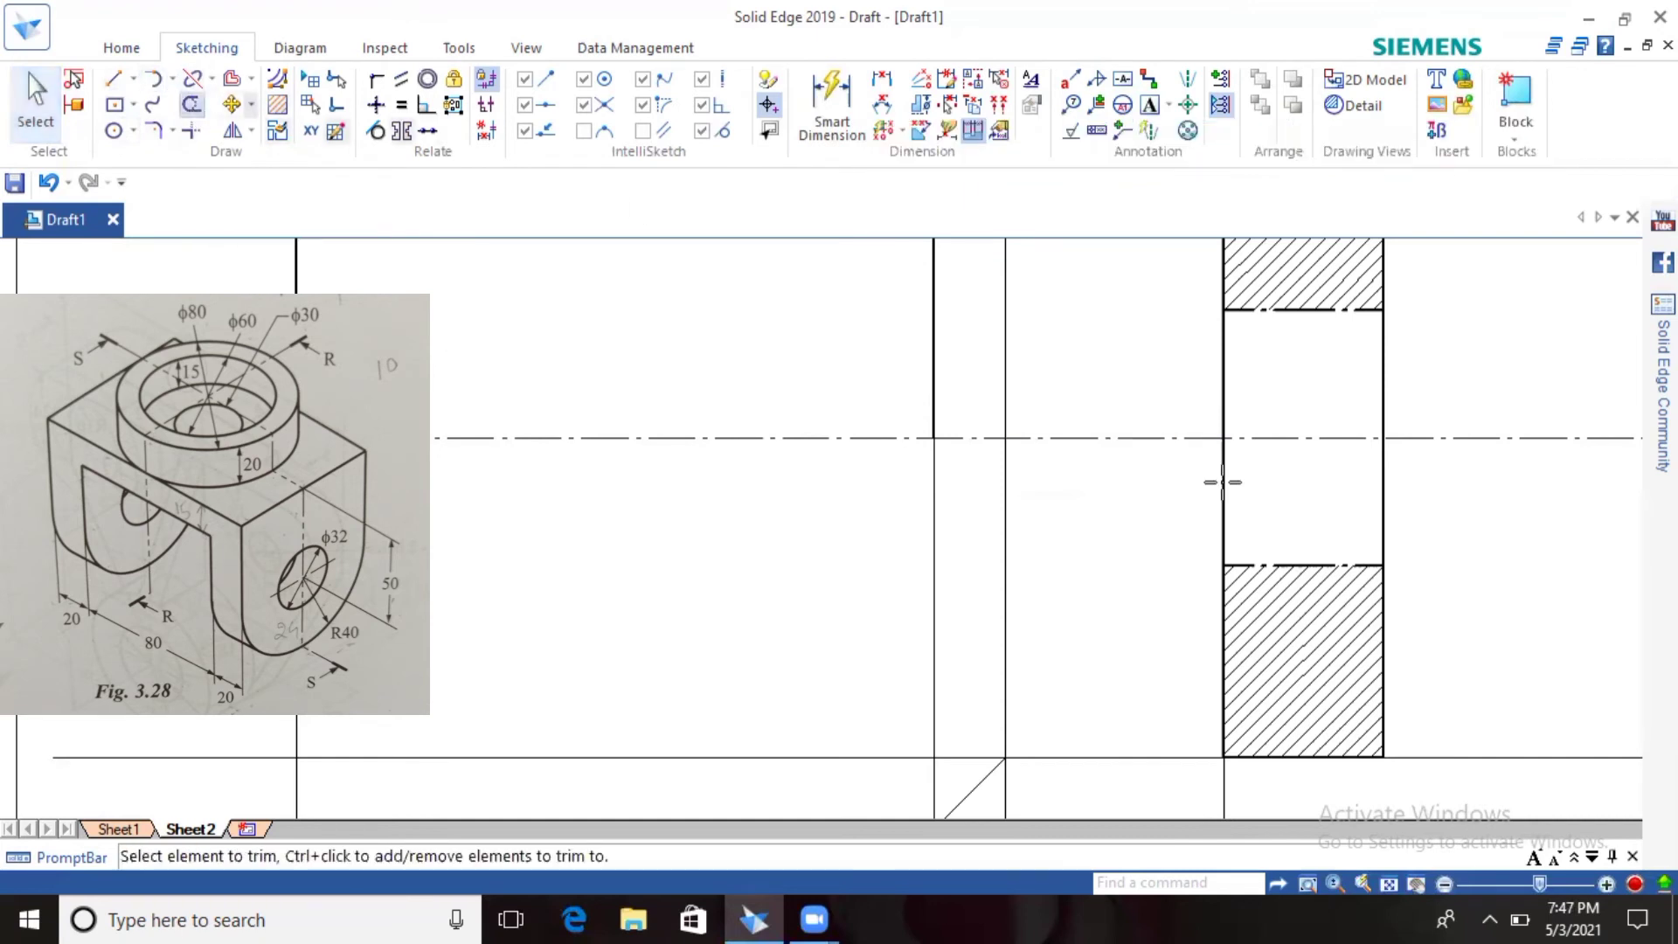
{"action": "left_click", "coordinate": [969, 441]}
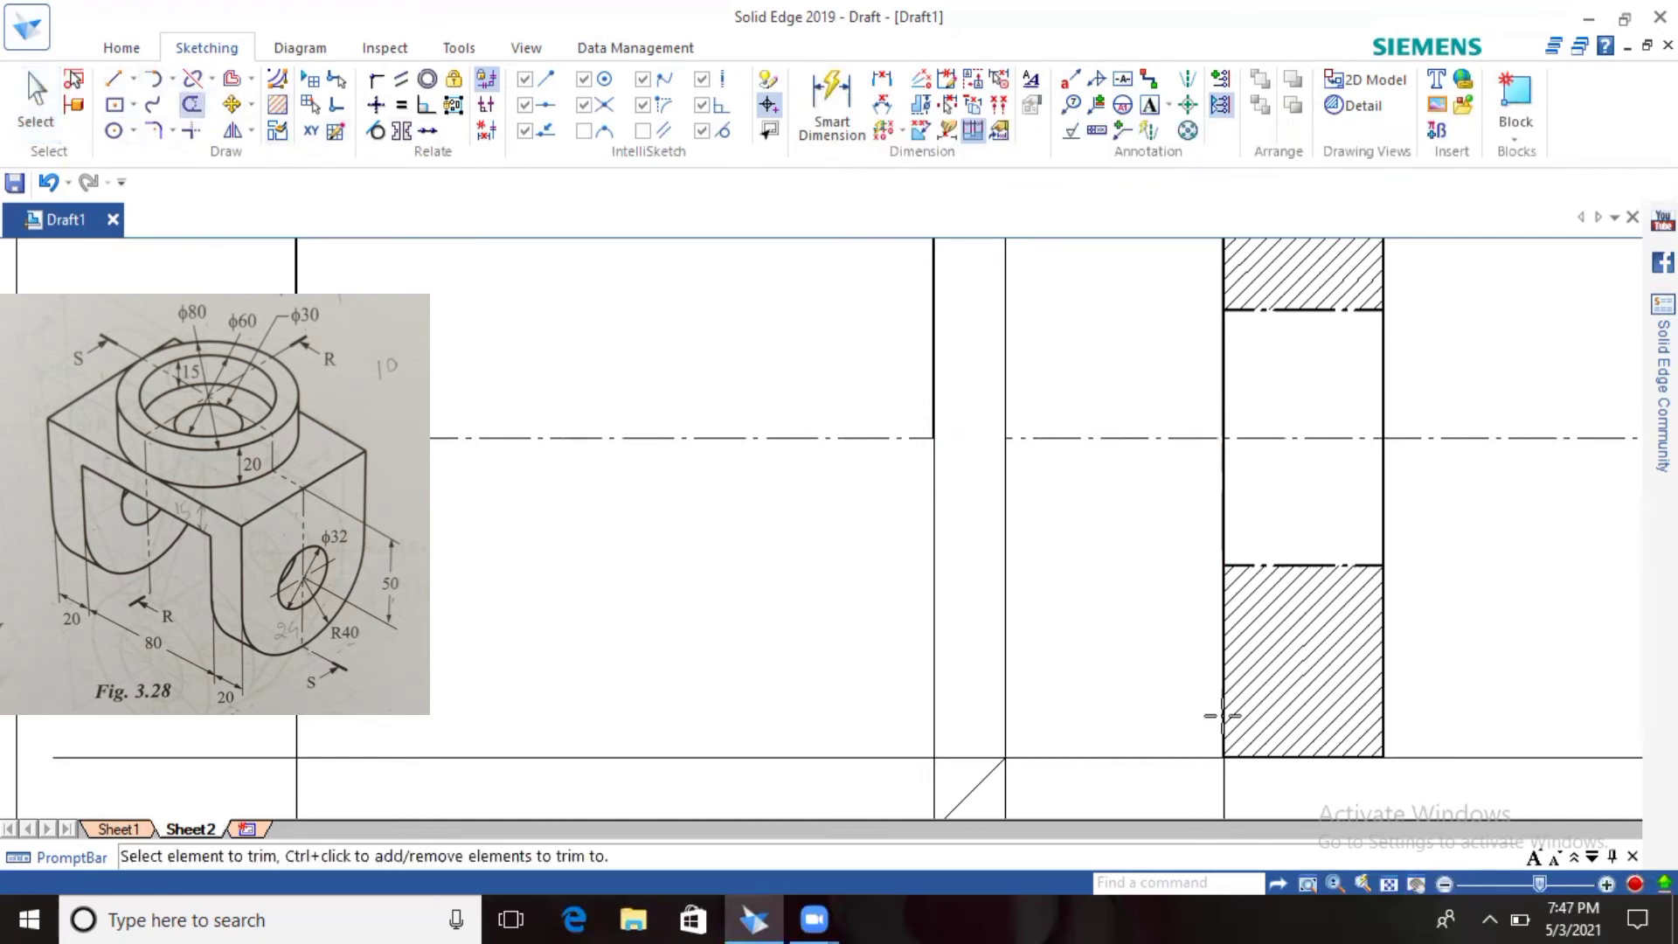
Step: Draw a 32 mm diameter circle centered on the midpoint of the side view's horizontal centerline
{"action": "left_click", "coordinate": [114, 131]}
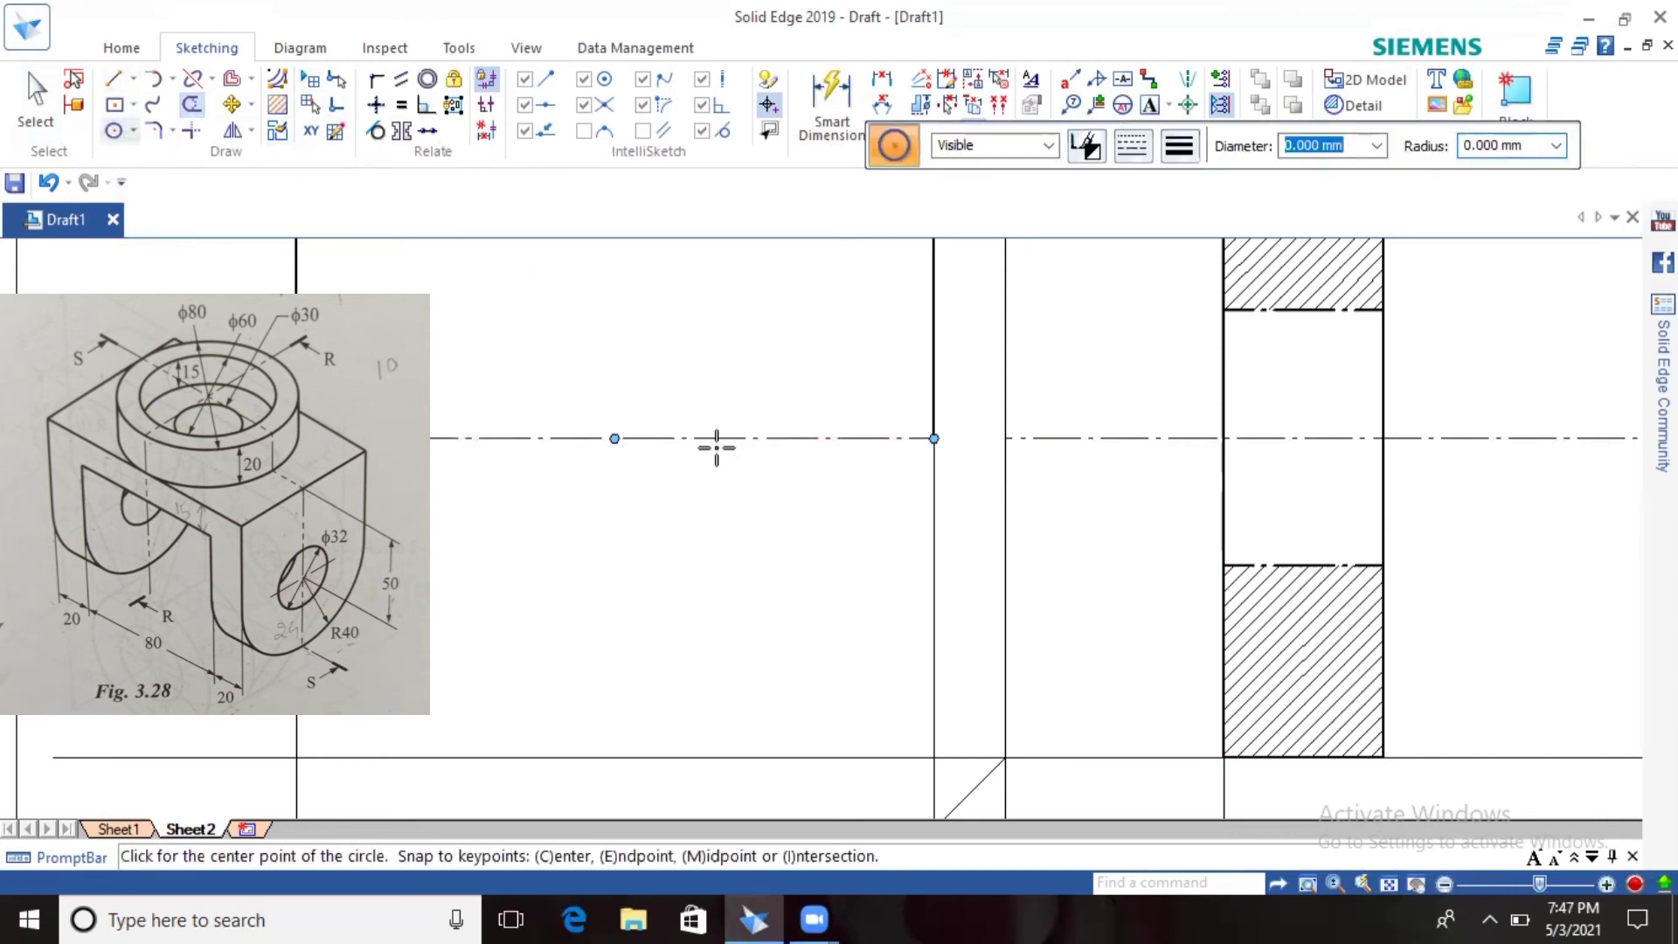
{"action": "left_click", "coordinate": [615, 438]}
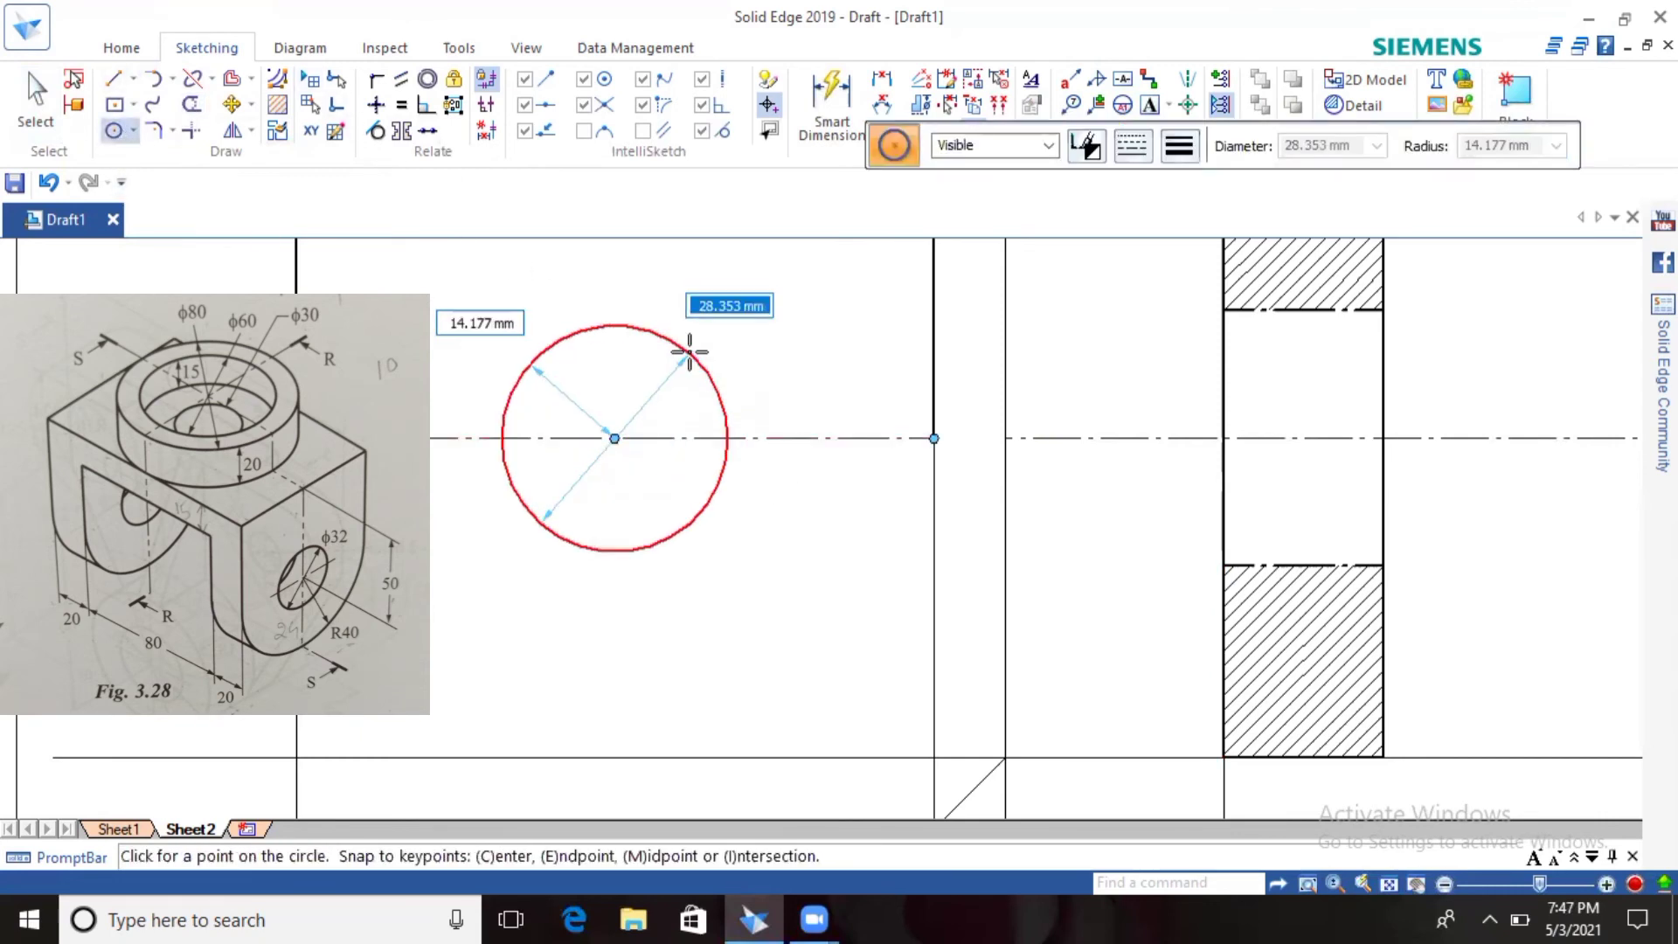
{"action": "type", "text": "32"}
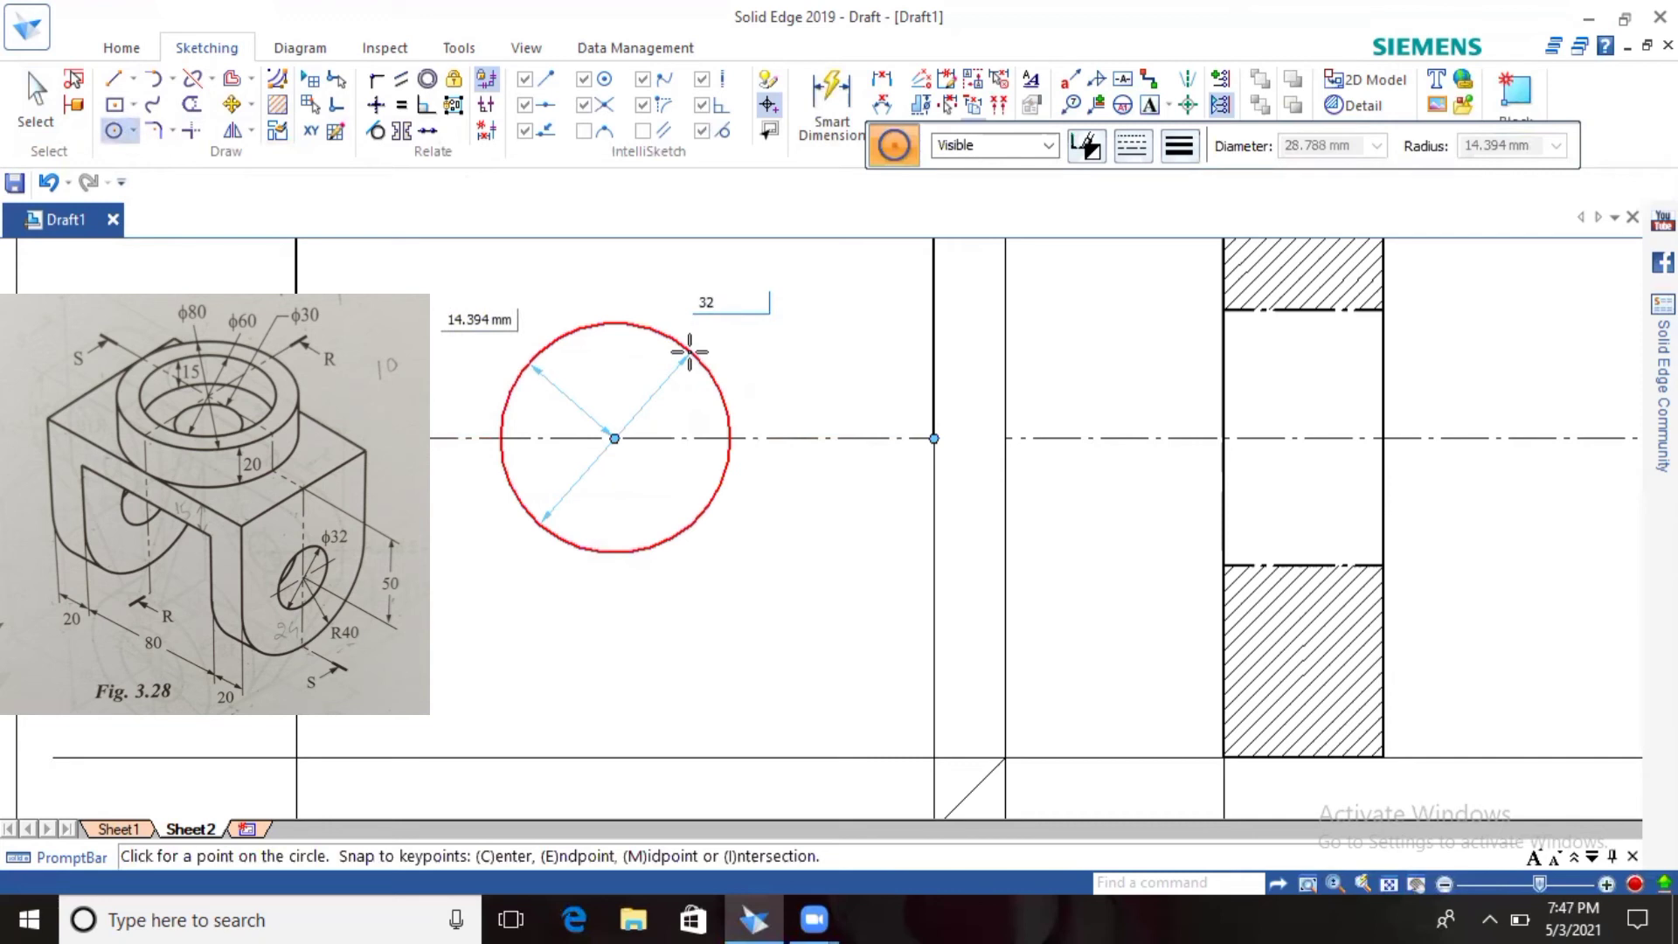
{"action": "key", "text": "Return"}
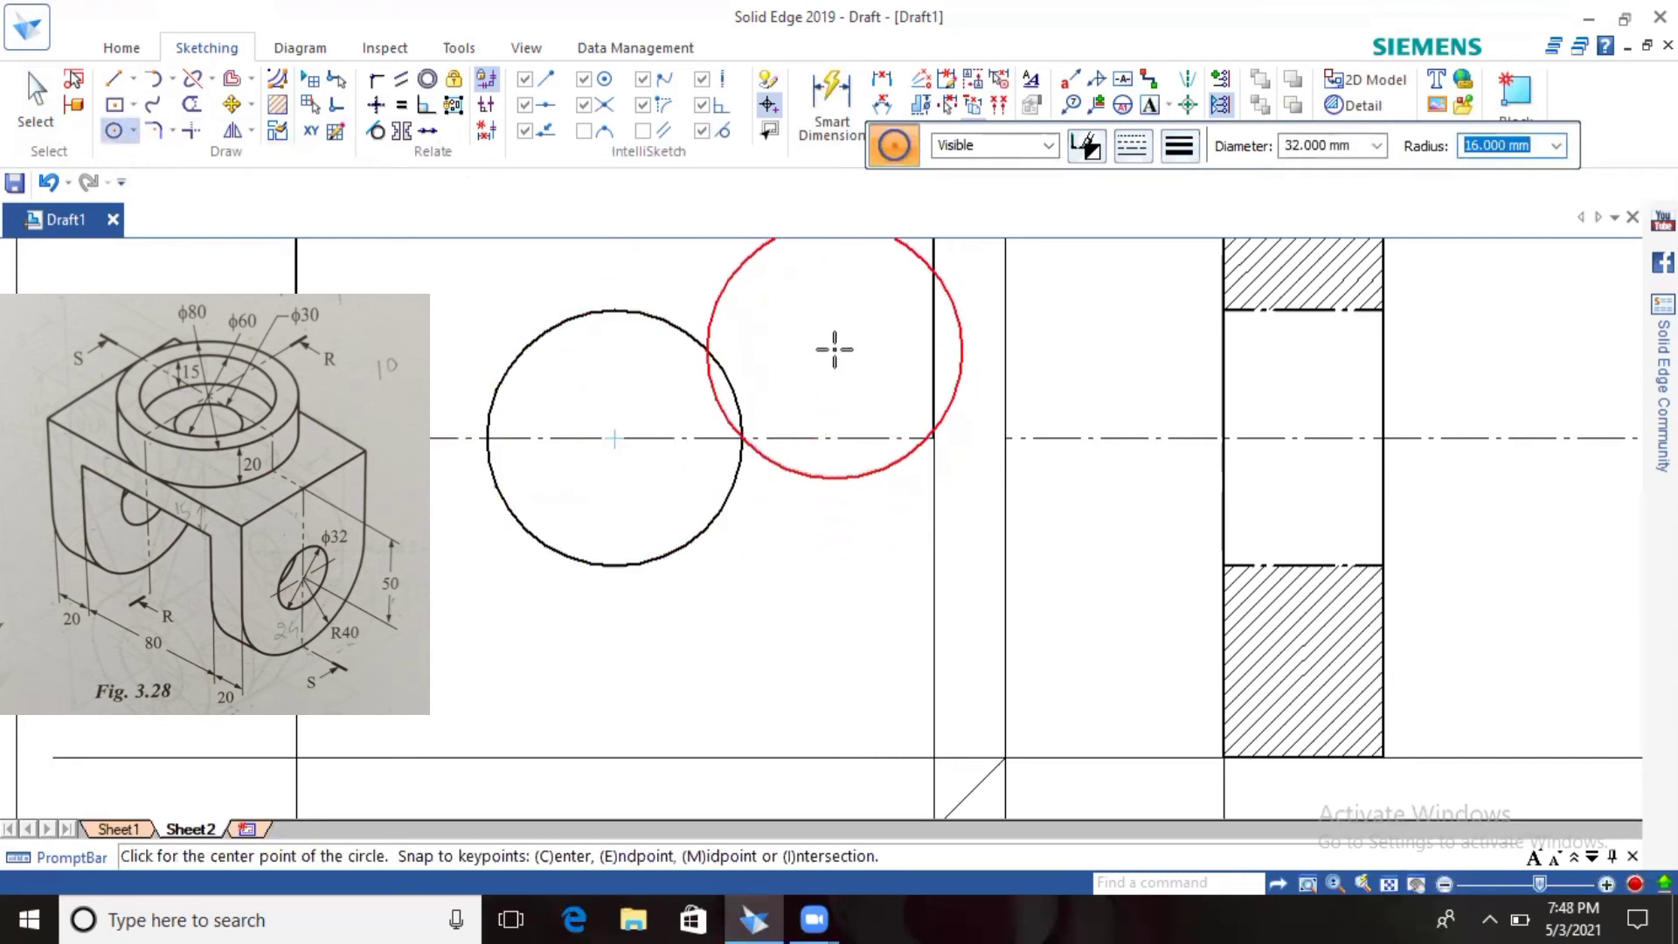
Step: Draw a 40 mm radius, 180° arc about the circle's center to close the side view's rounded lower end between its vertical edges
{"action": "left_click", "coordinate": [172, 78]}
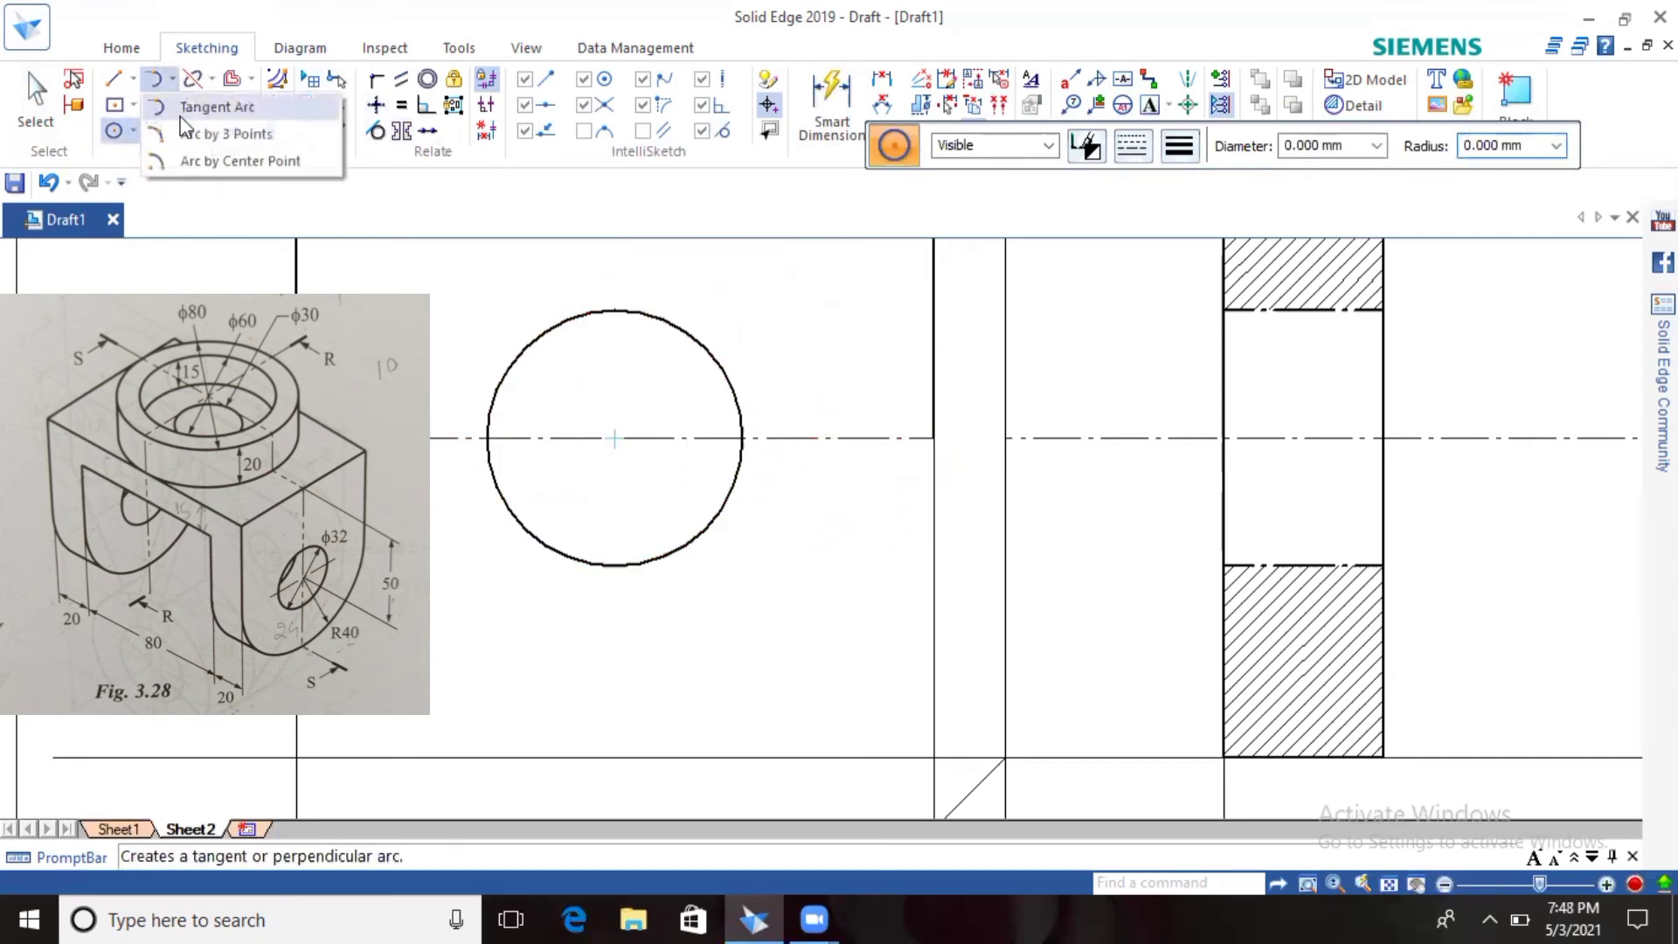
{"action": "left_click", "coordinate": [187, 161]}
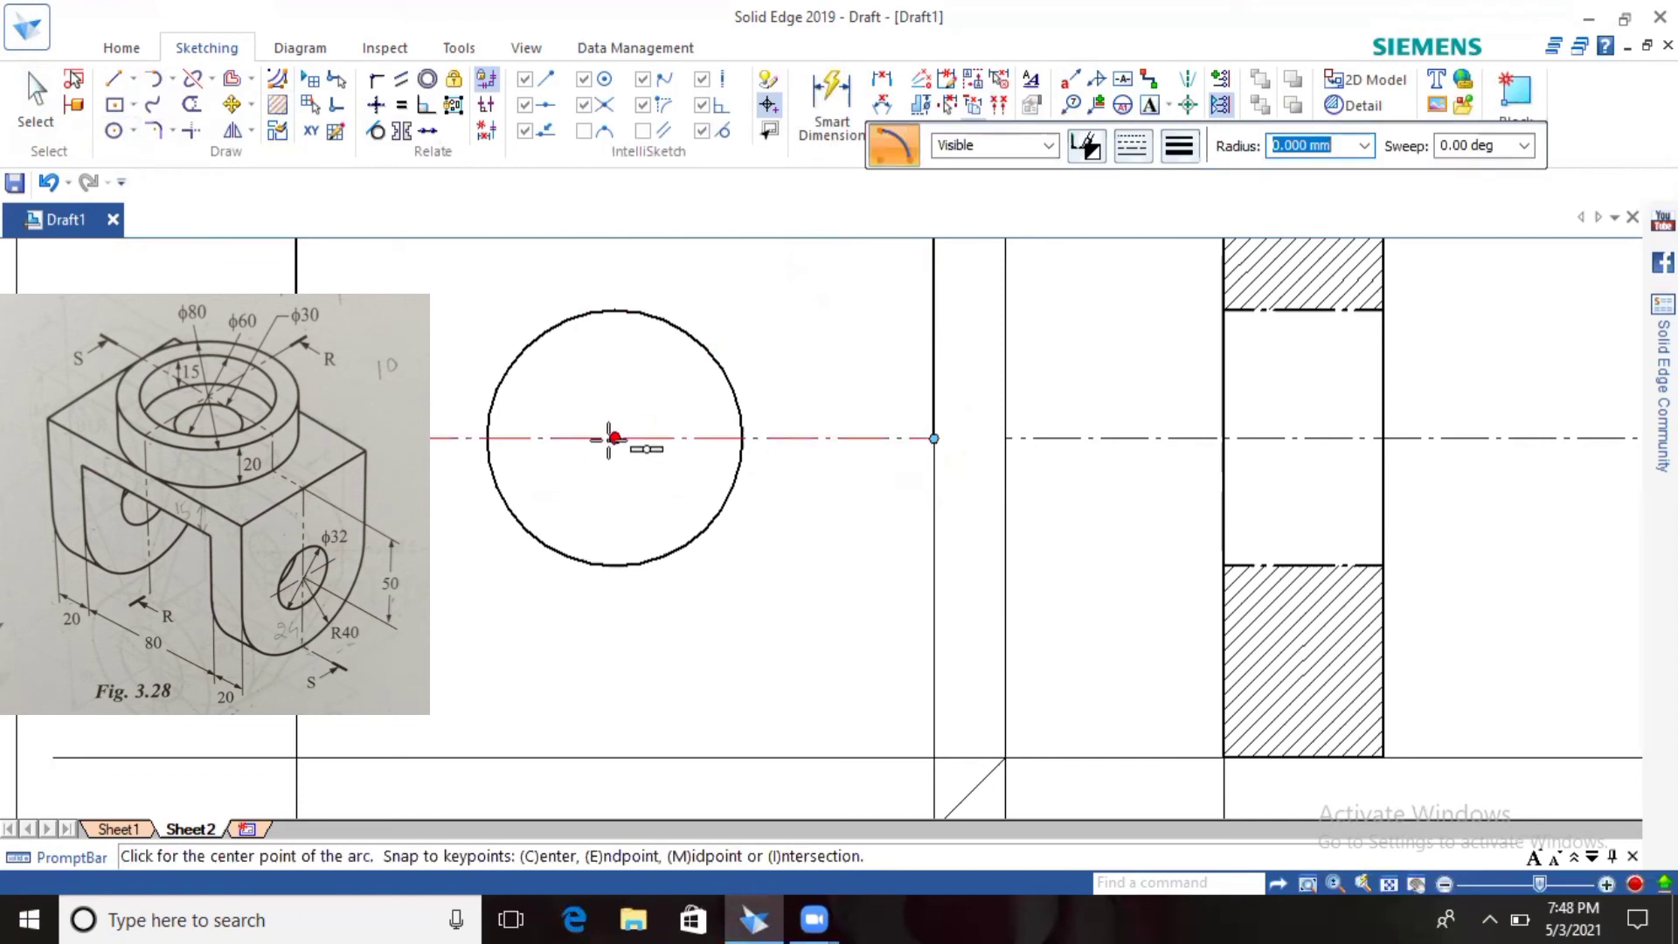
{"action": "left_click", "coordinate": [615, 438]}
{"action": "left_click", "coordinate": [933, 438]}
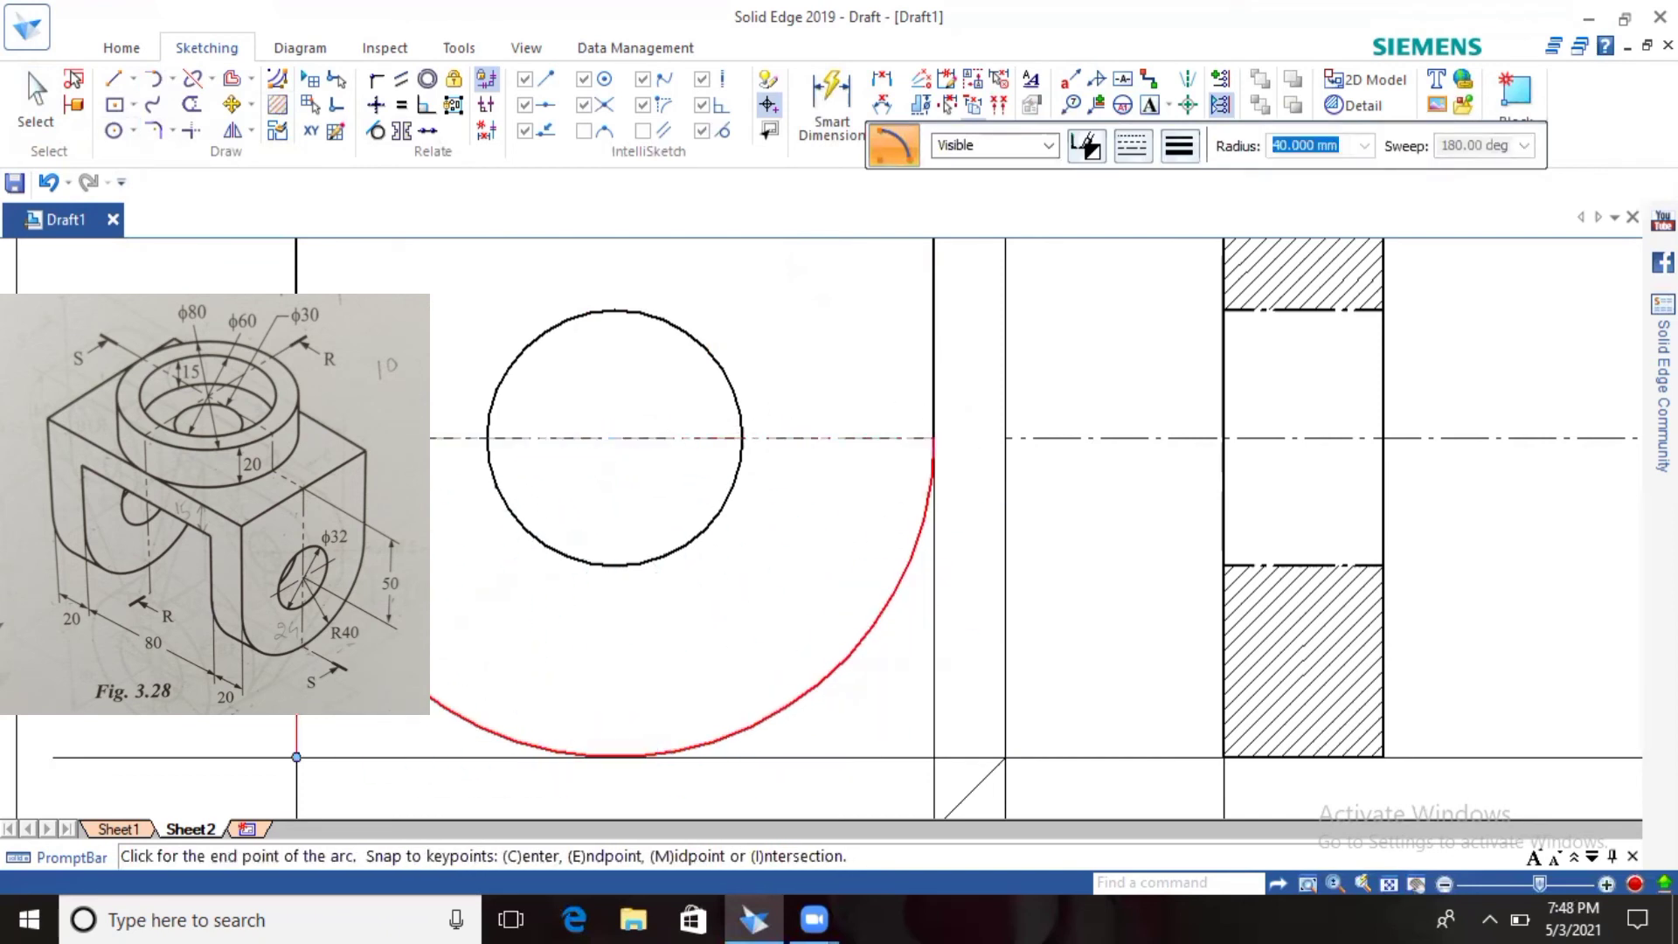
{"action": "left_click", "coordinate": [297, 757]}
{"action": "left_click", "coordinate": [1387, 885]}
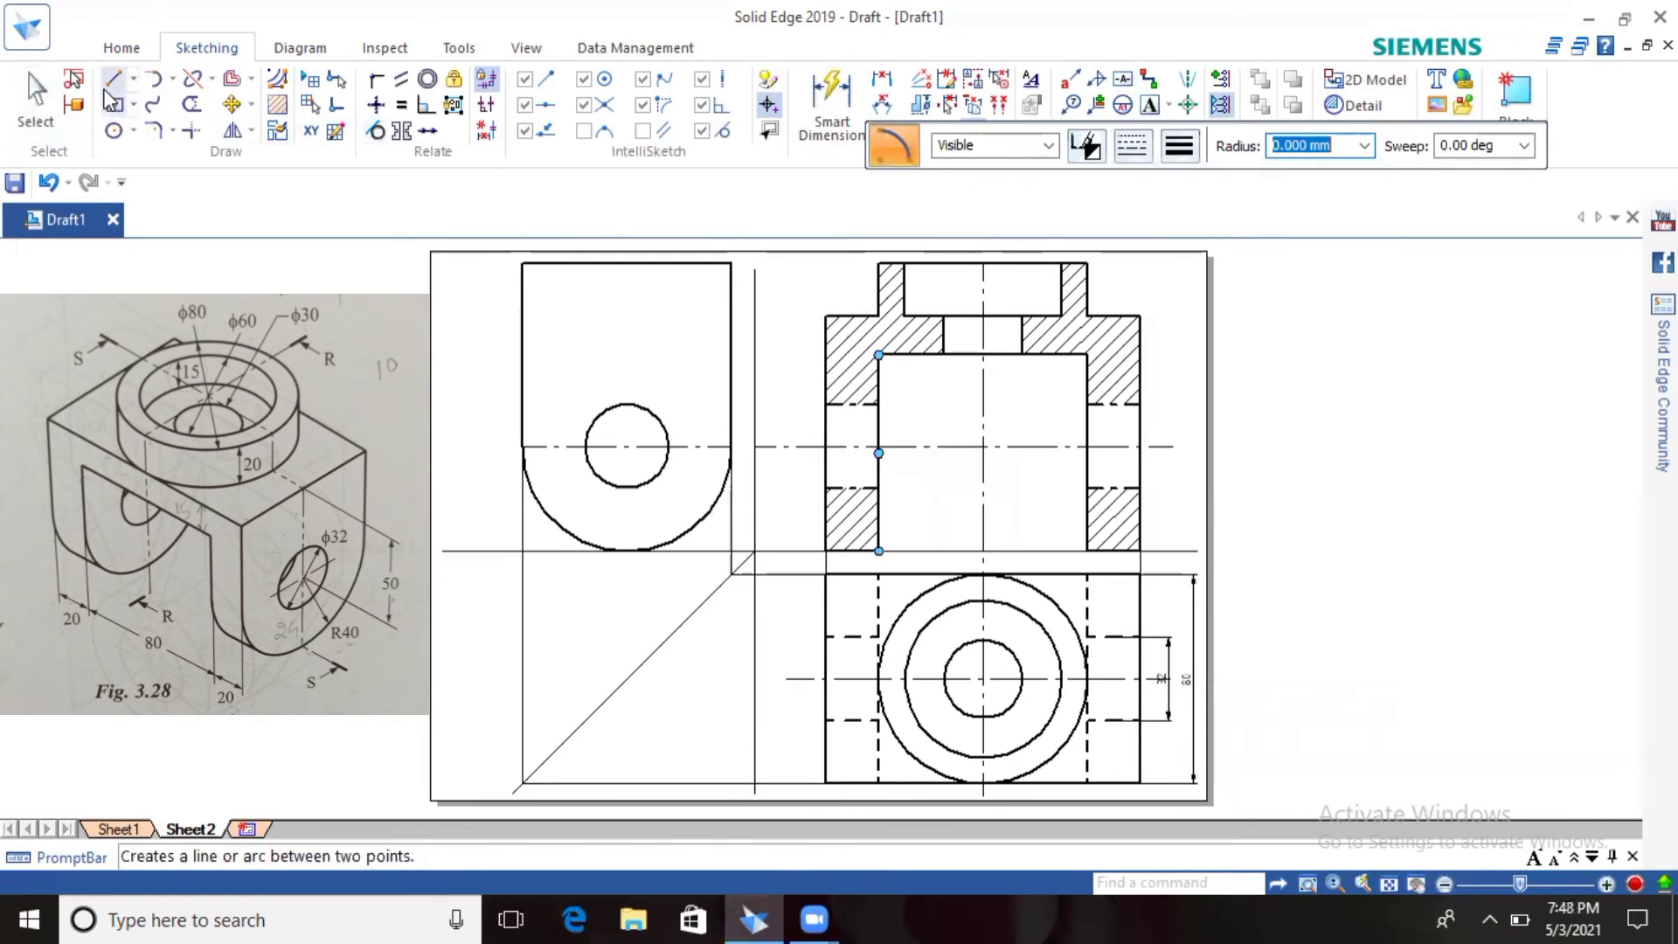
Step: Draw a continuous 0.50 mm wide horizontal line across the side view at the level of the front view's inner top face
{"action": "left_click", "coordinate": [113, 79]}
{"action": "left_click", "coordinate": [1194, 147]}
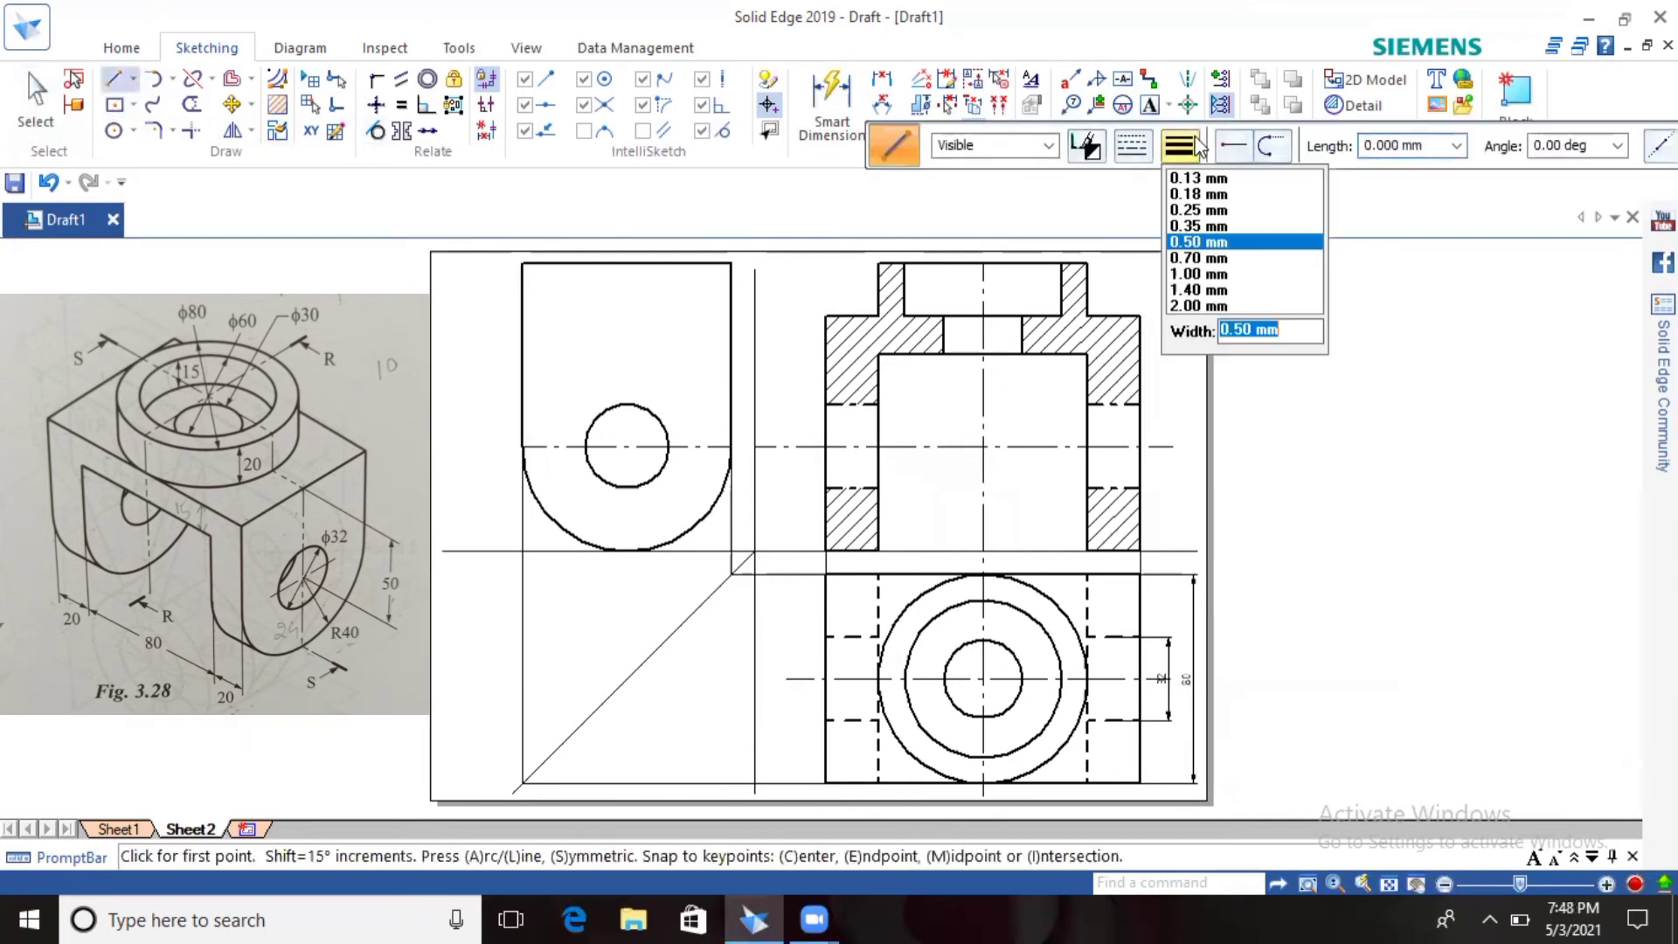
{"action": "left_click", "coordinate": [1199, 242]}
{"action": "left_click", "coordinate": [1132, 145]}
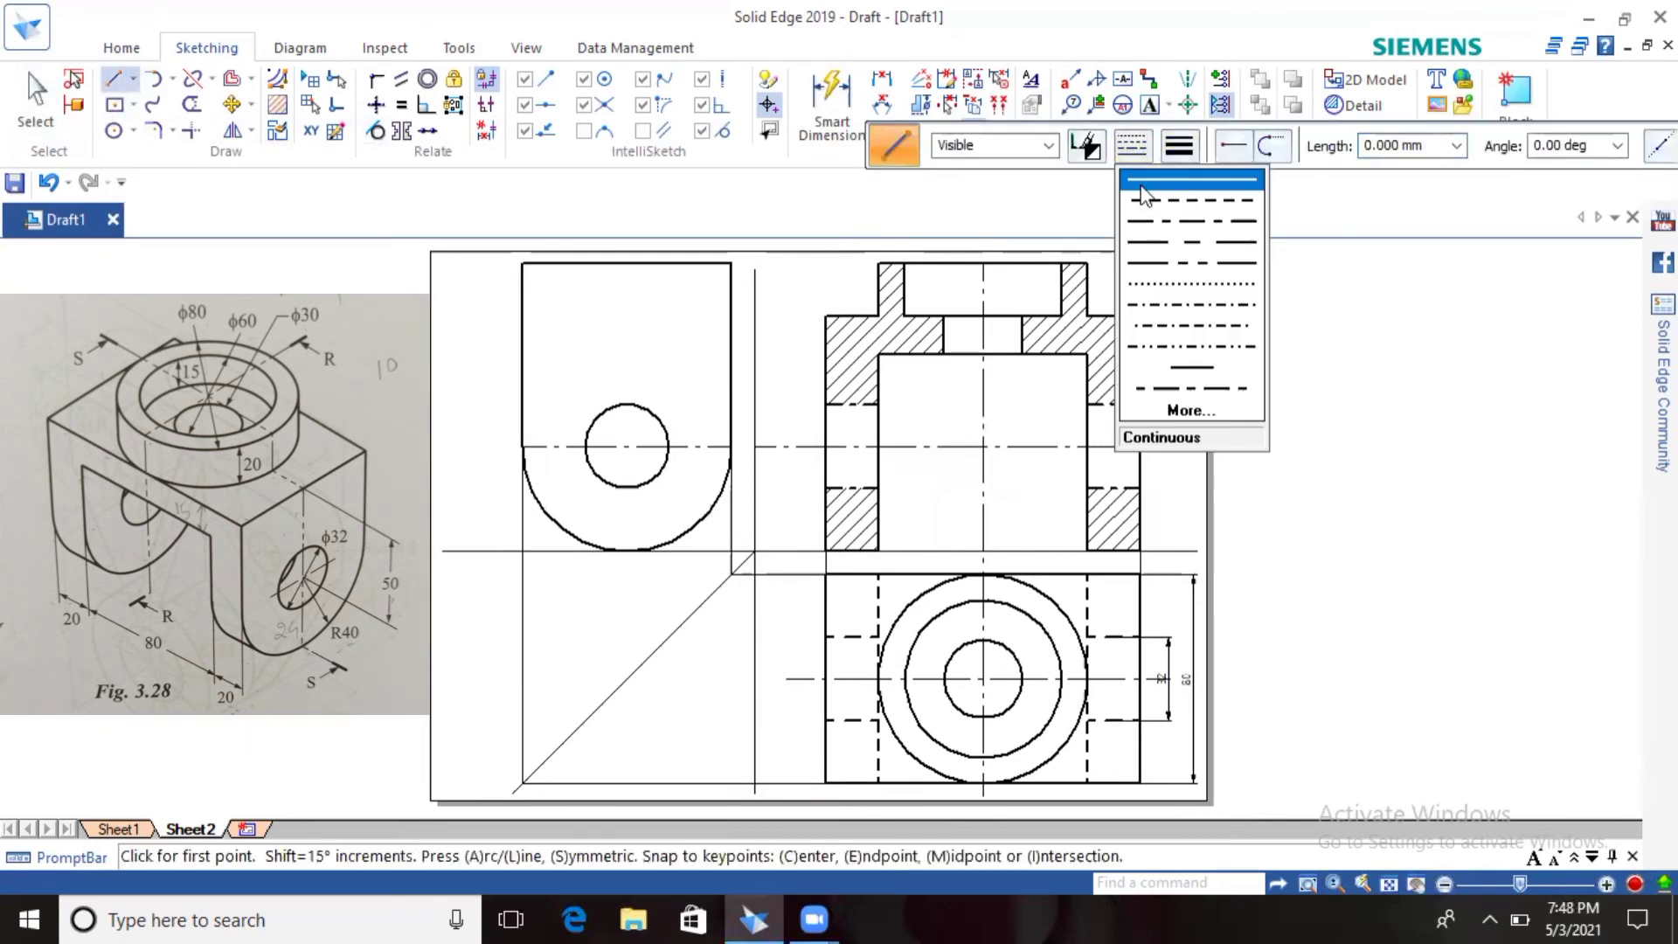
{"action": "left_click", "coordinate": [1146, 187]}
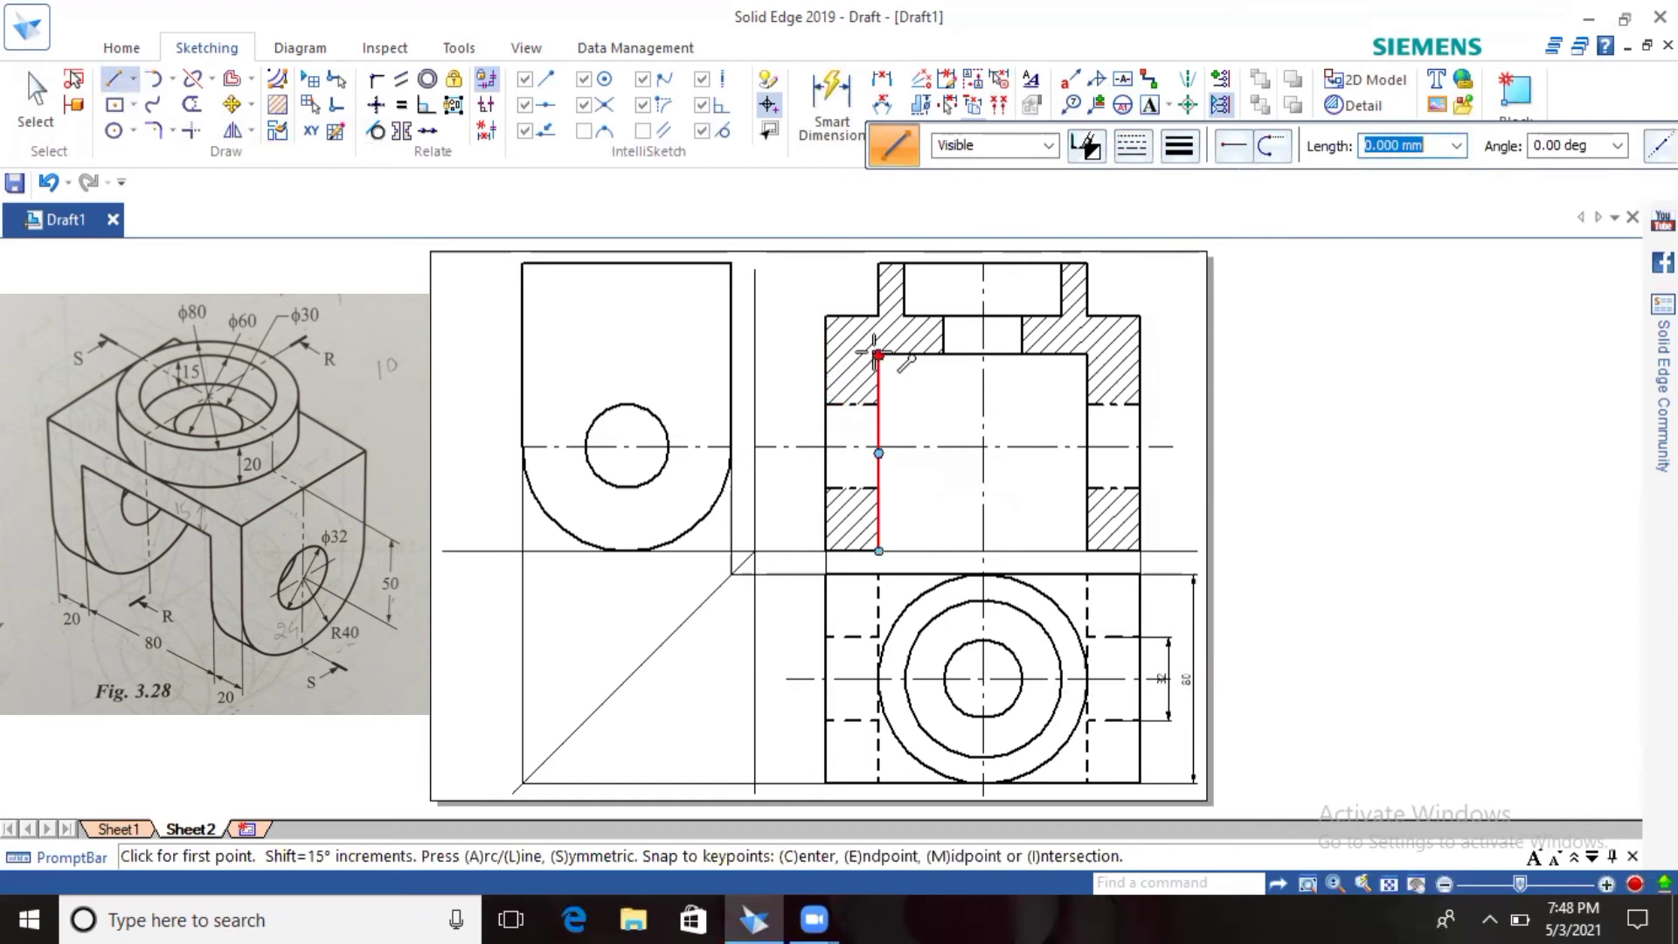
{"action": "left_click", "coordinate": [732, 354]}
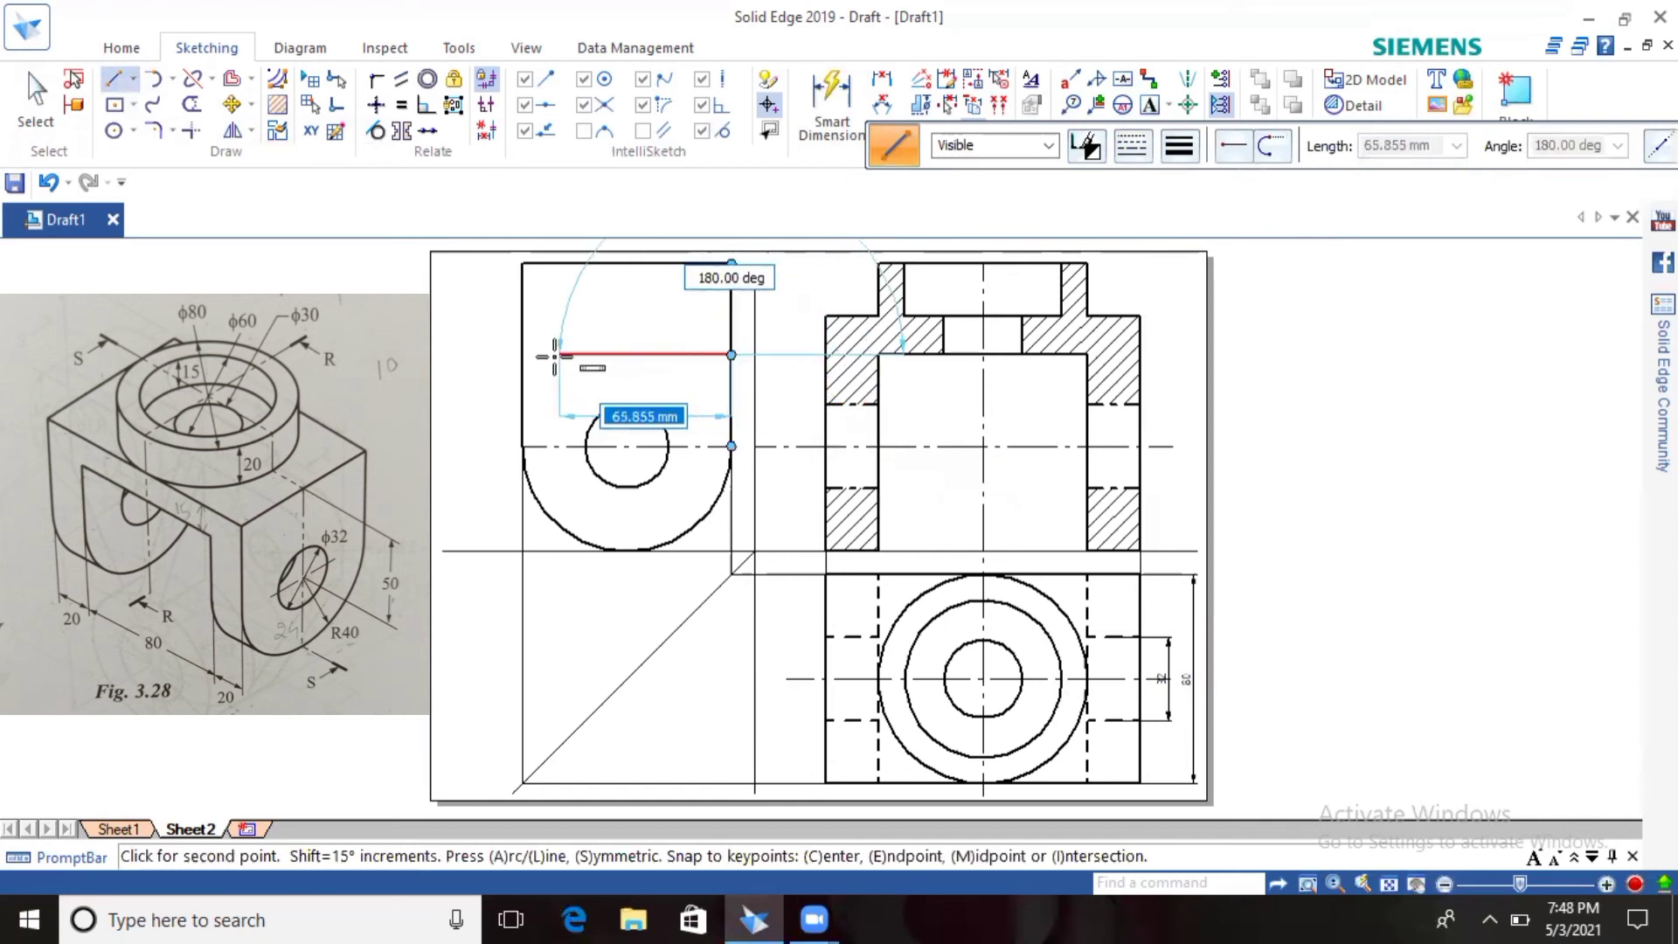
{"action": "left_click", "coordinate": [522, 355]}
{"action": "right_click", "coordinate": [647, 334]}
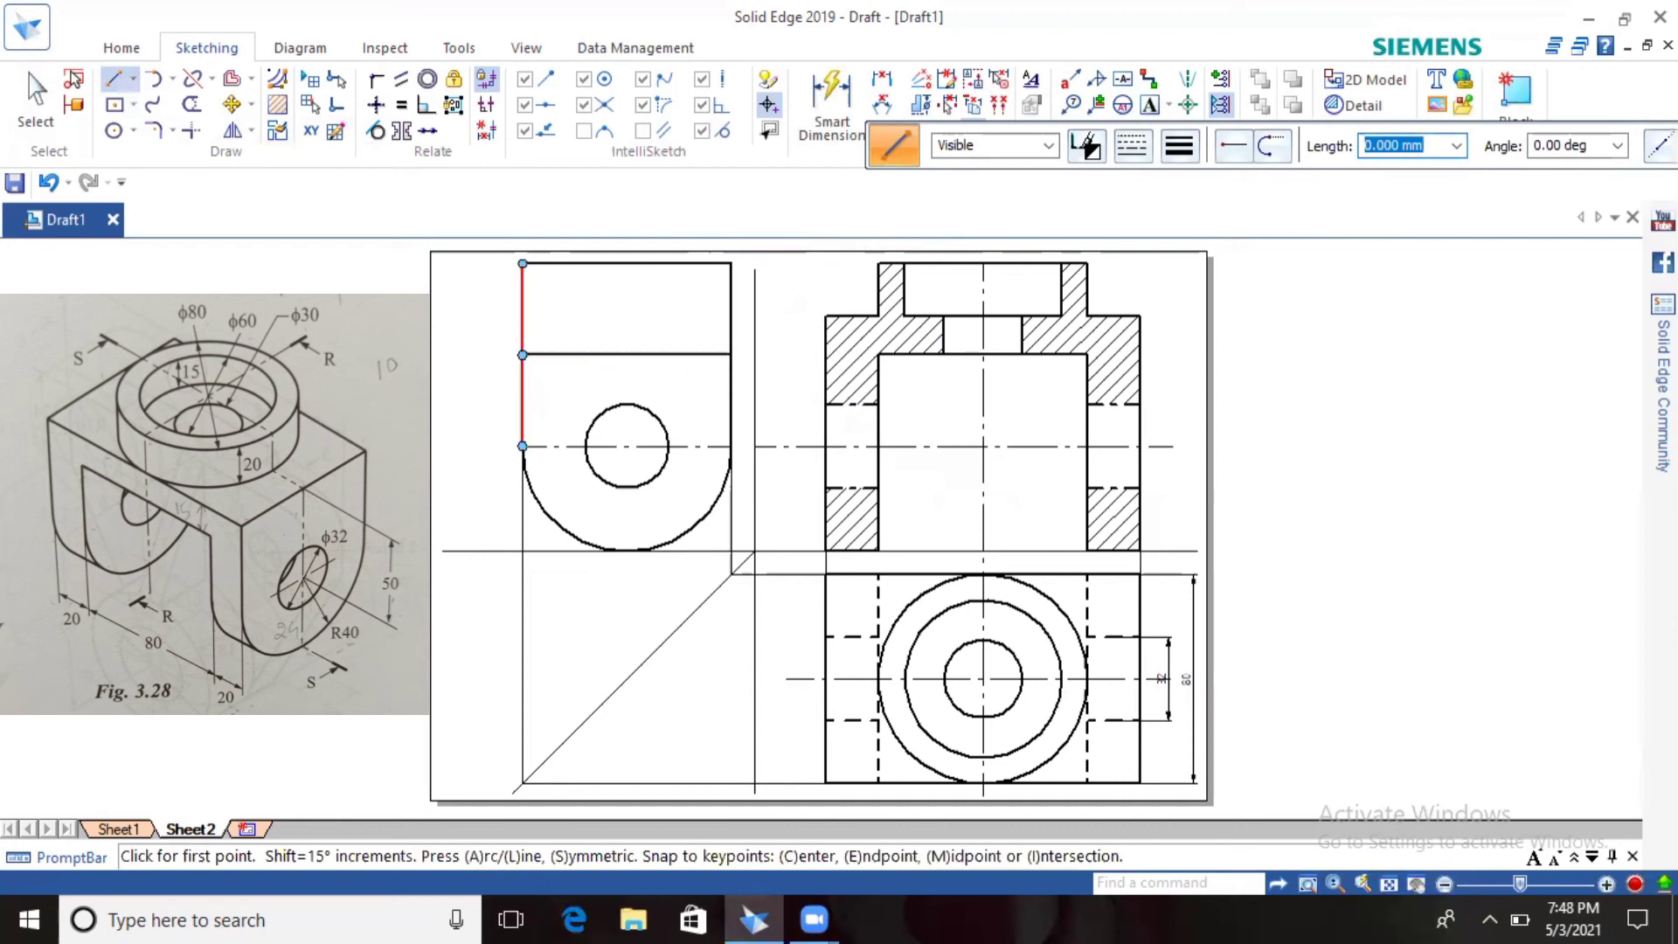
Step: Draw the side view's vertical centerline as a 0.25 mm chain line from above the top edge to about 28 mm below the hole's center
{"action": "left_click", "coordinate": [1133, 147]}
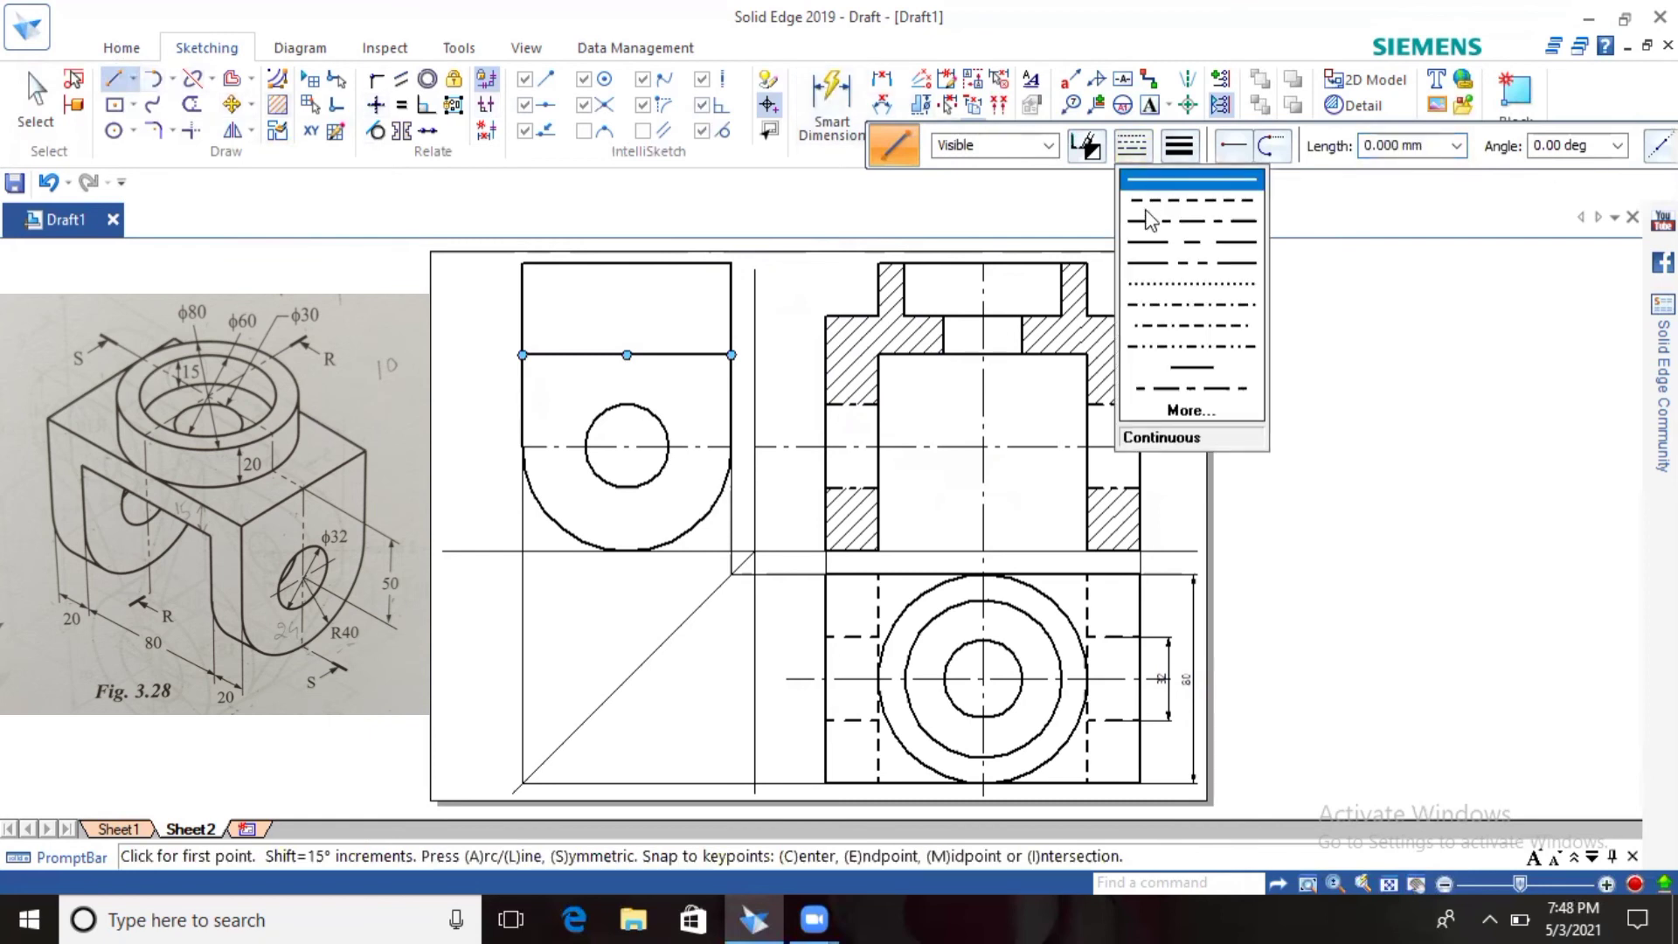
{"action": "left_click", "coordinate": [1179, 145]}
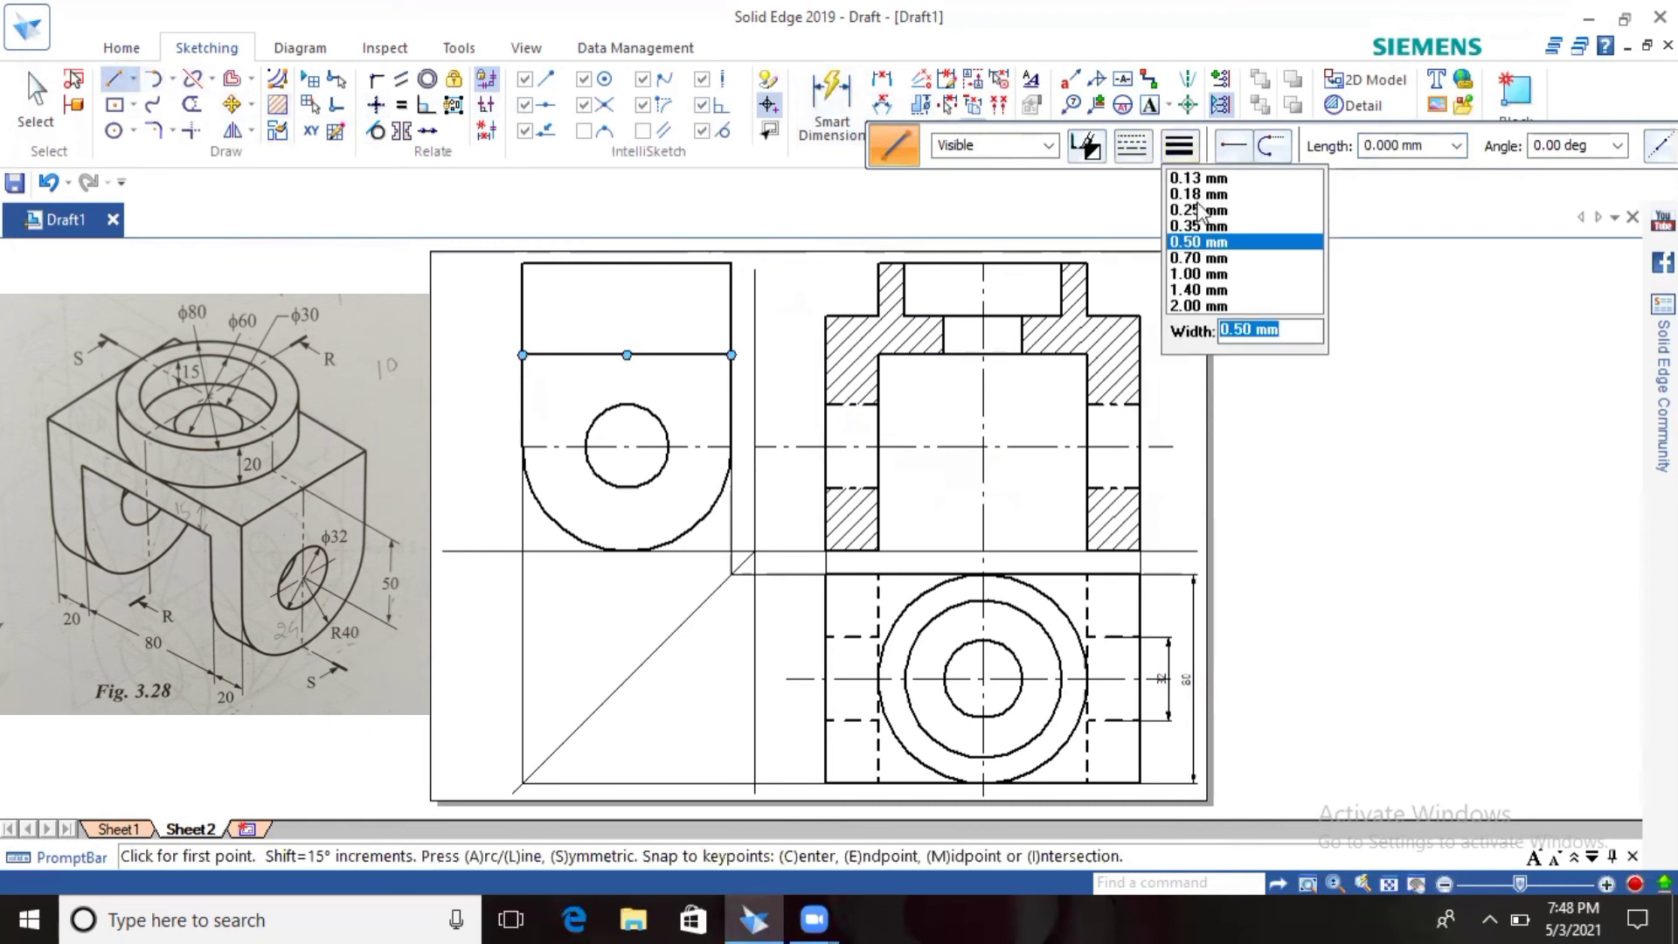
{"action": "left_click", "coordinate": [1199, 210]}
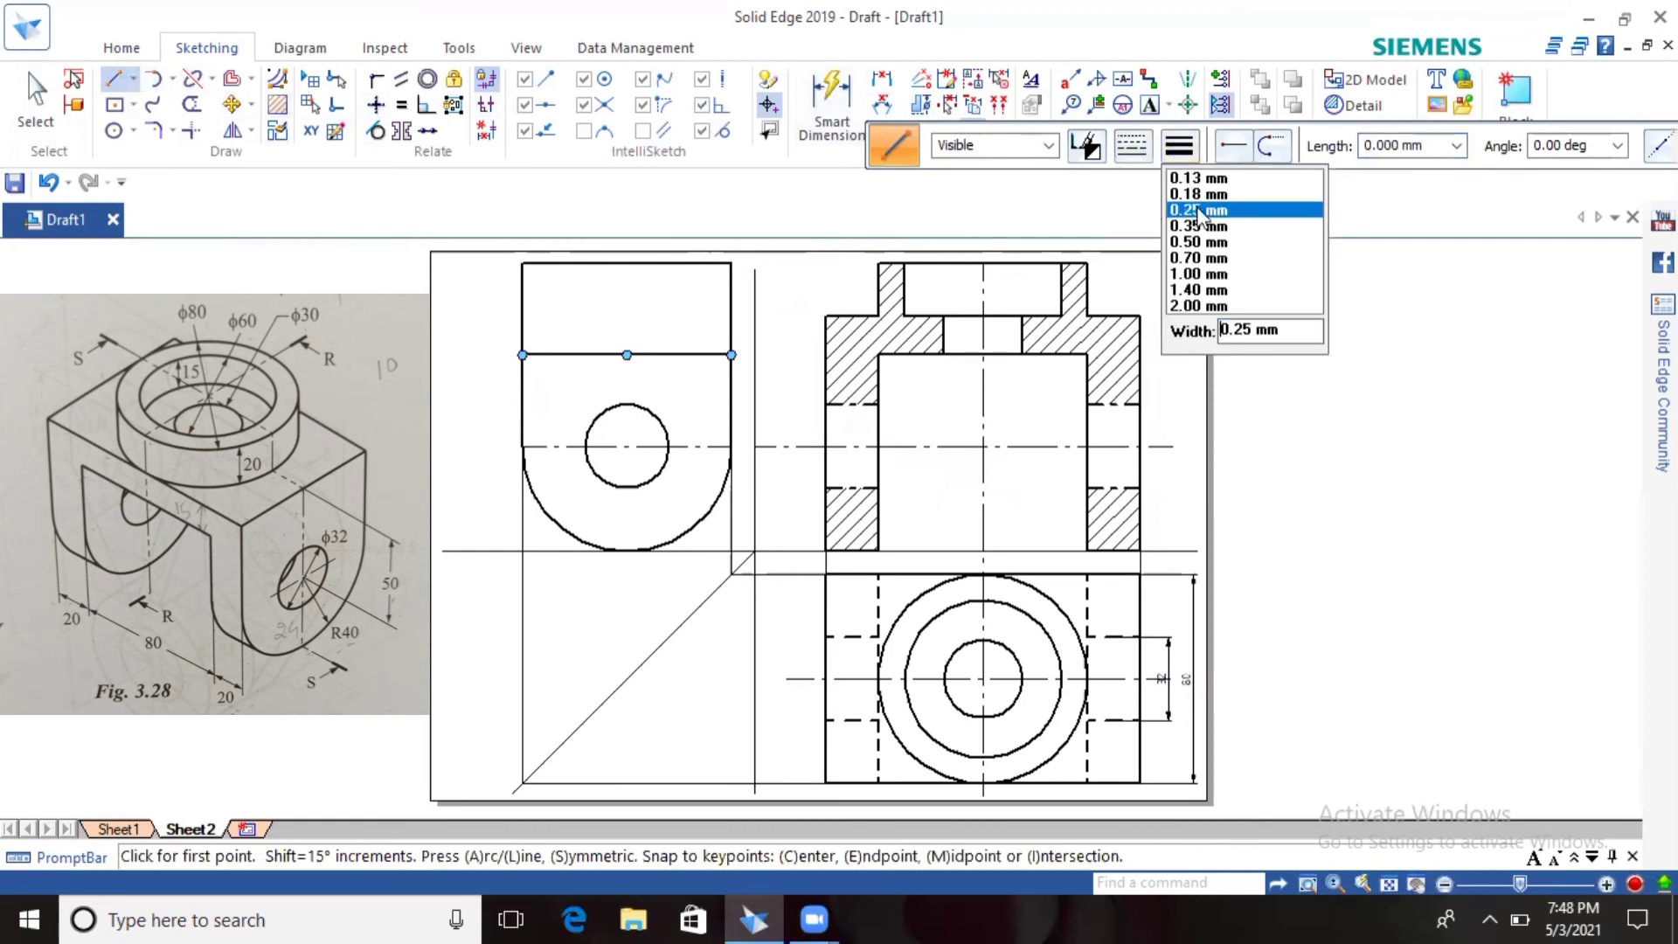
{"action": "left_click", "coordinate": [626, 262]}
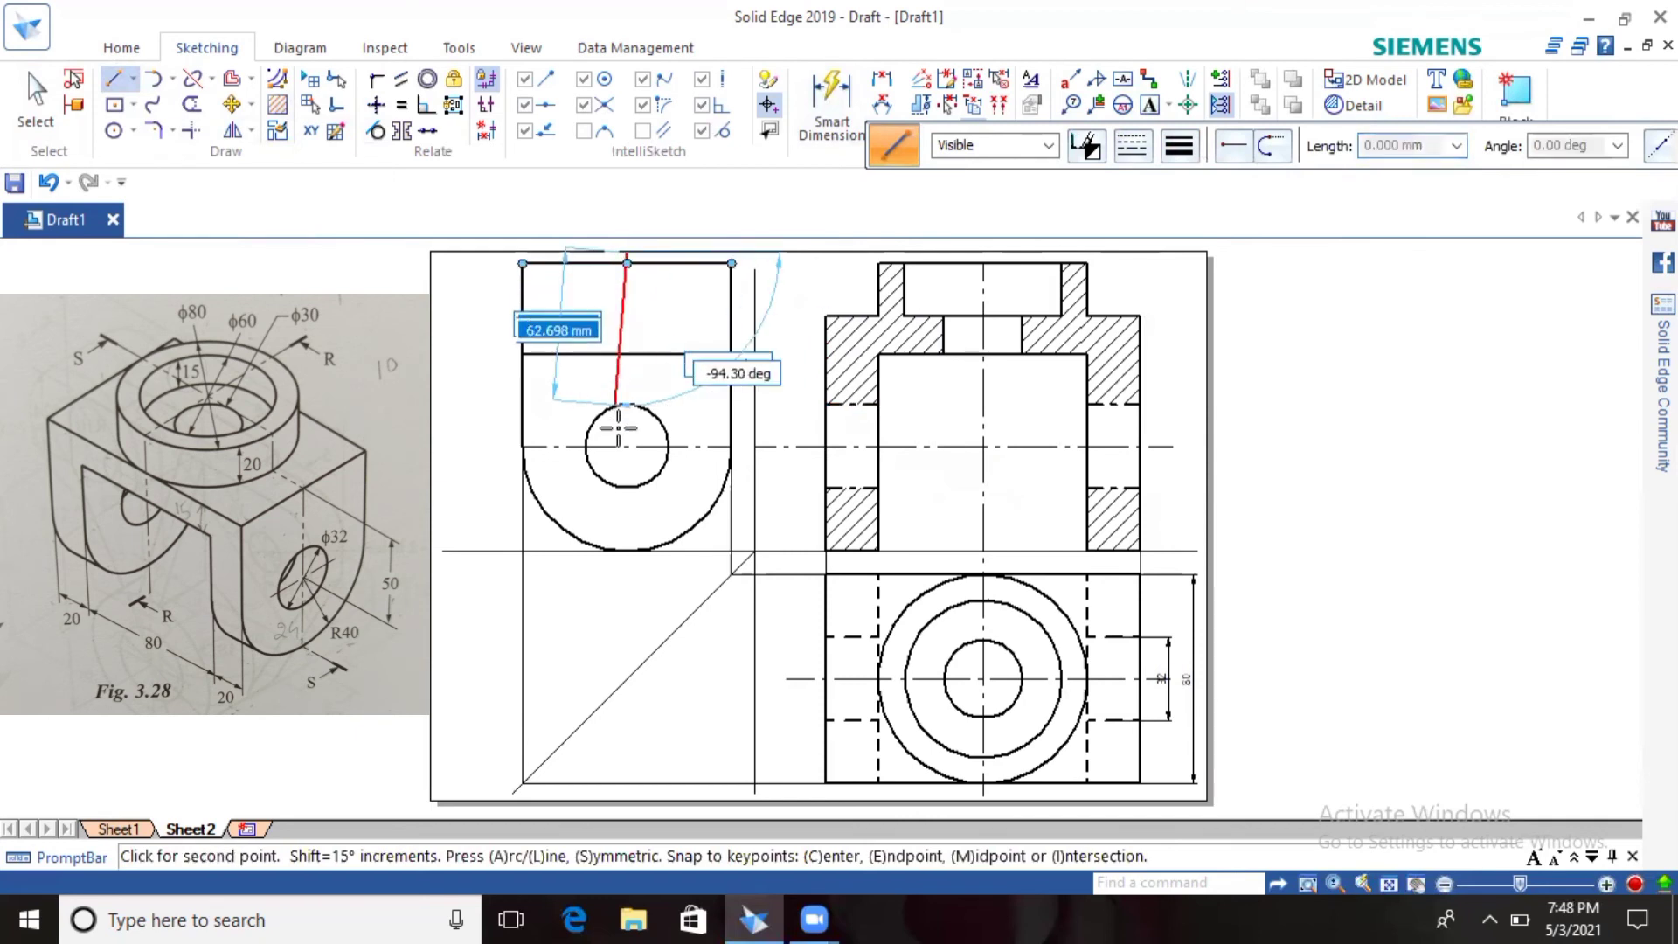
{"action": "left_click", "coordinate": [625, 354]}
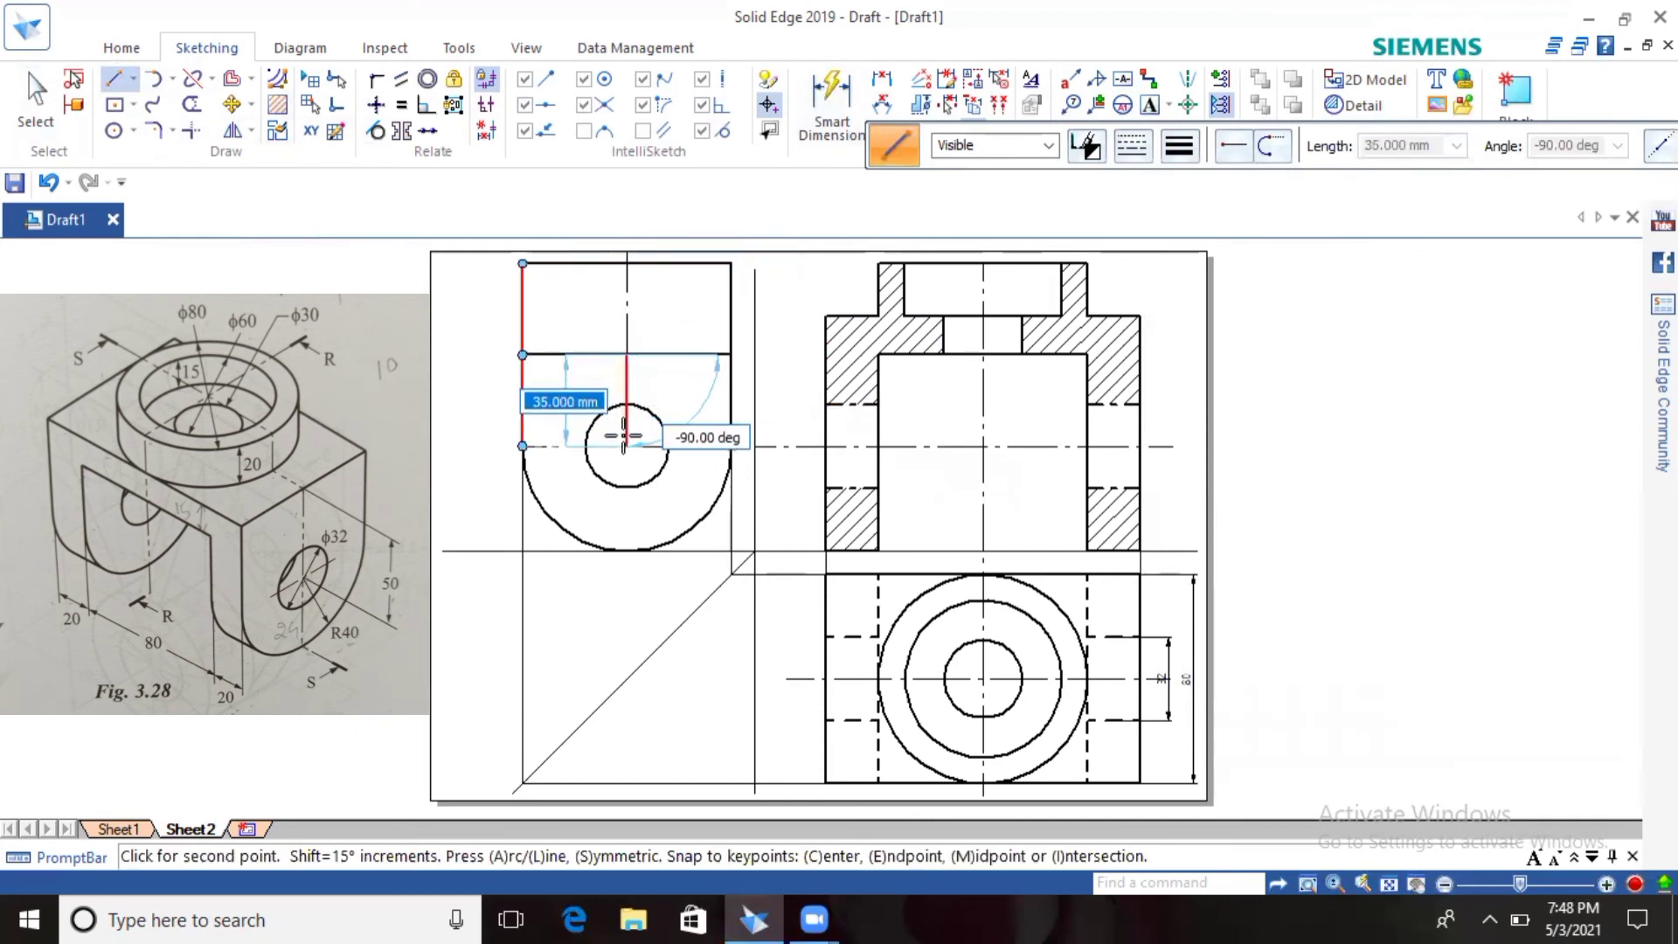
{"action": "left_click", "coordinate": [626, 446]}
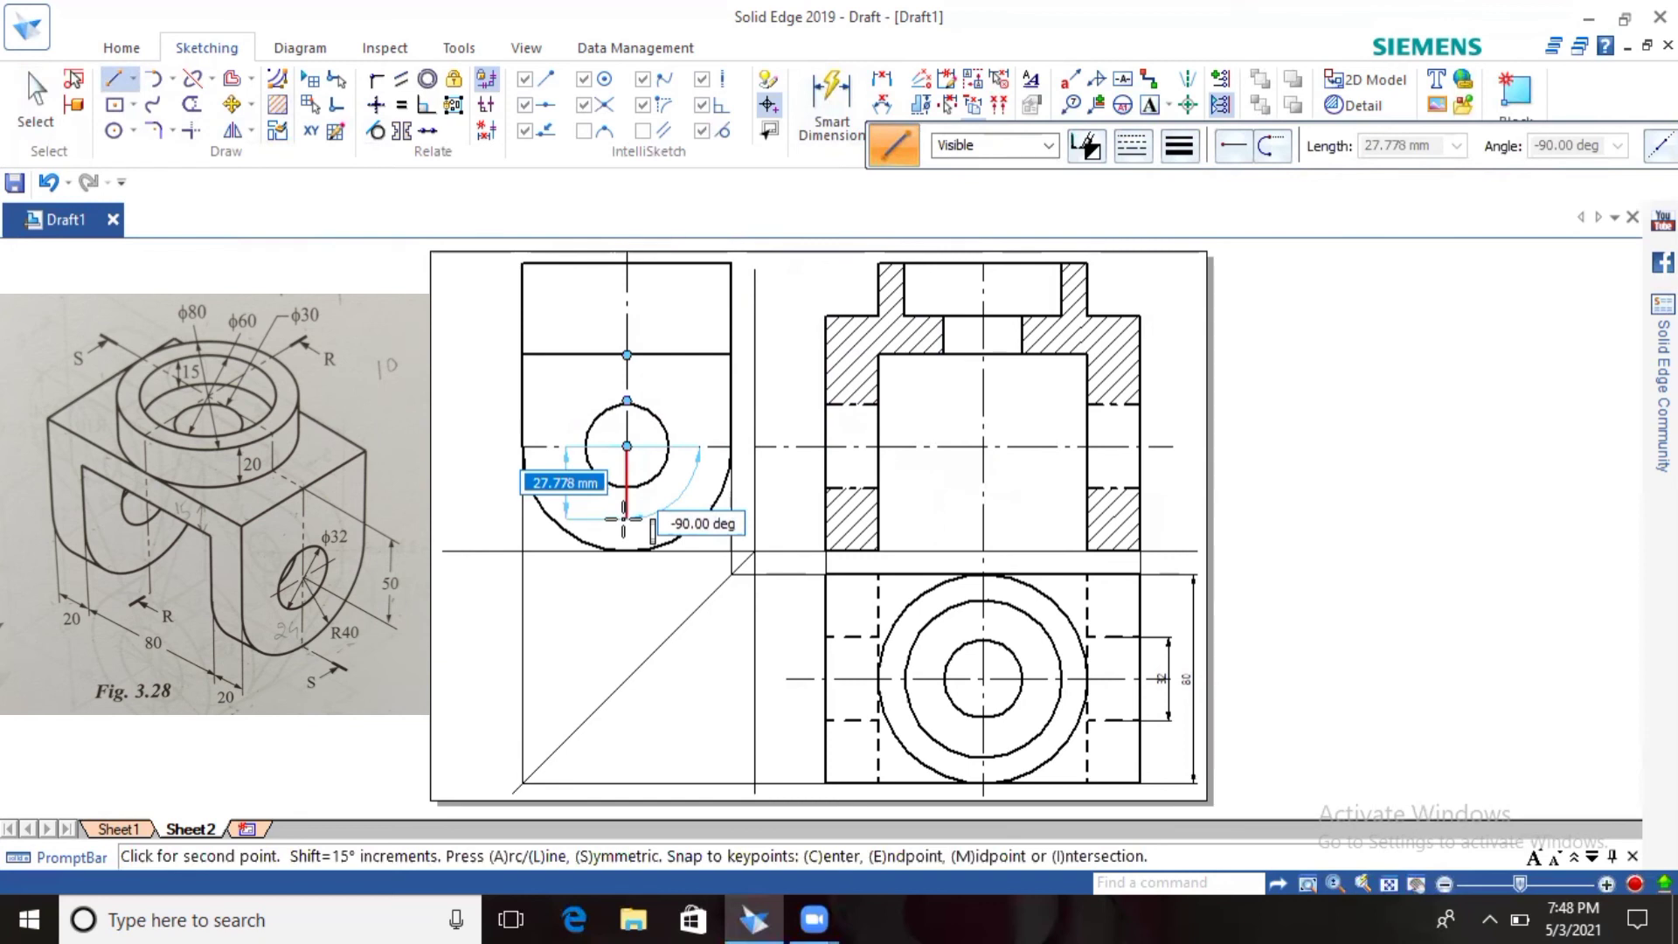
{"action": "left_click", "coordinate": [626, 520]}
{"action": "right_click", "coordinate": [393, 417]}
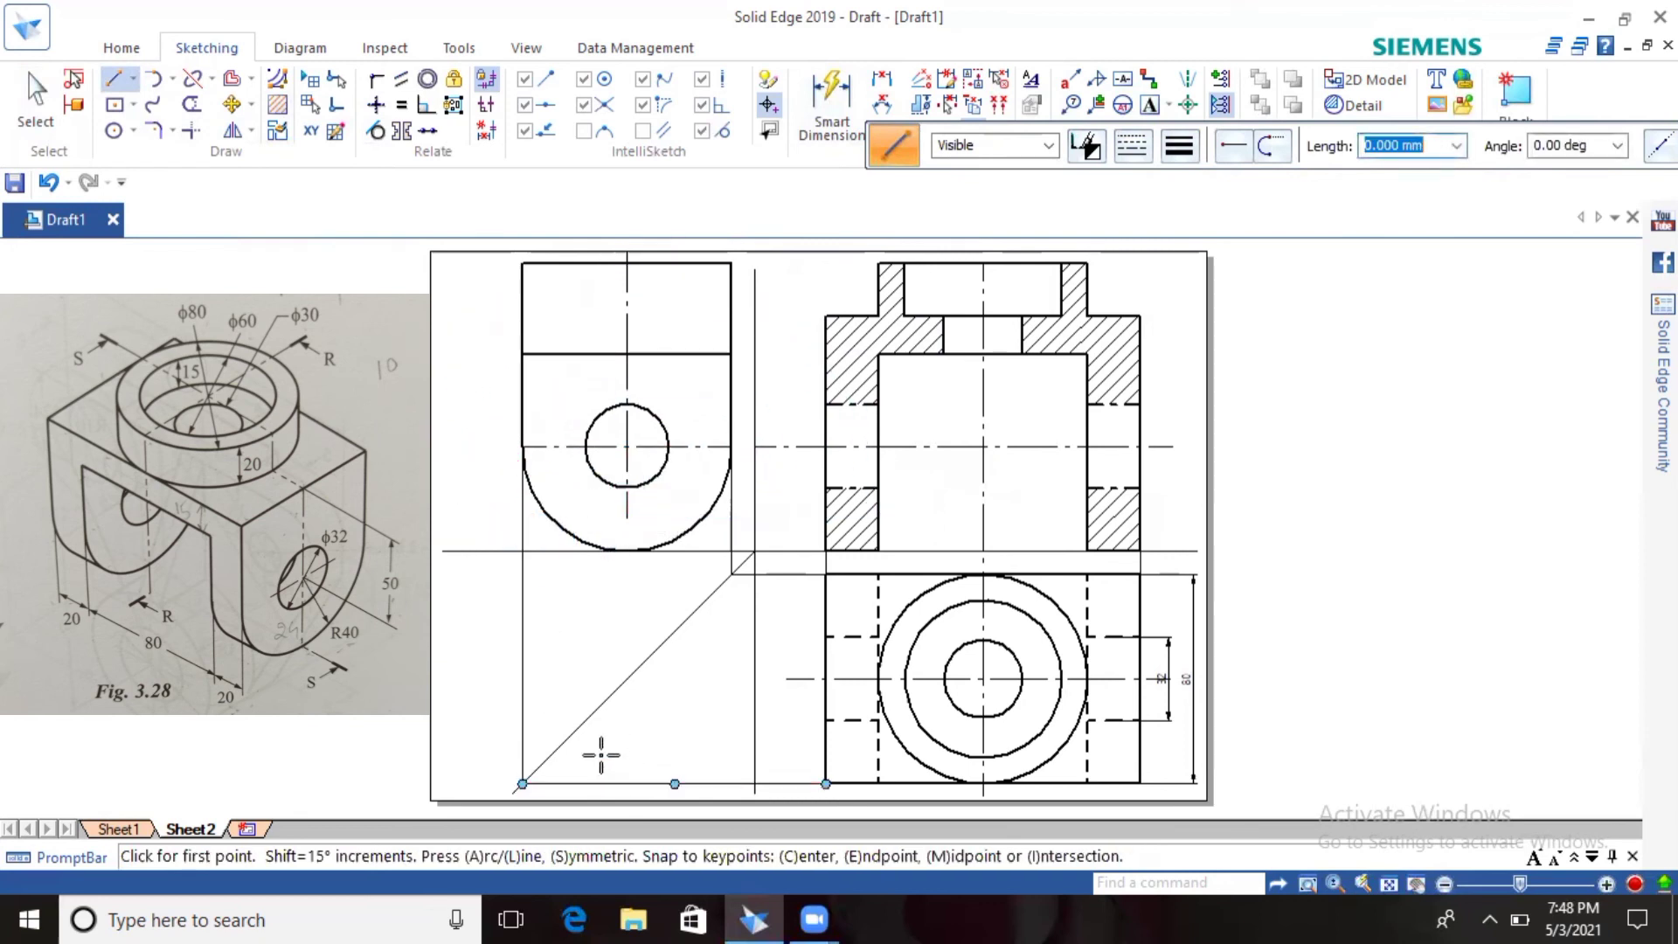
Step: Draw continuous 0.50 mm lines from the side view's upper-left corner, 10 mm along the top edge and 20 mm straight down as the recess wall
{"action": "left_click", "coordinate": [37, 109]}
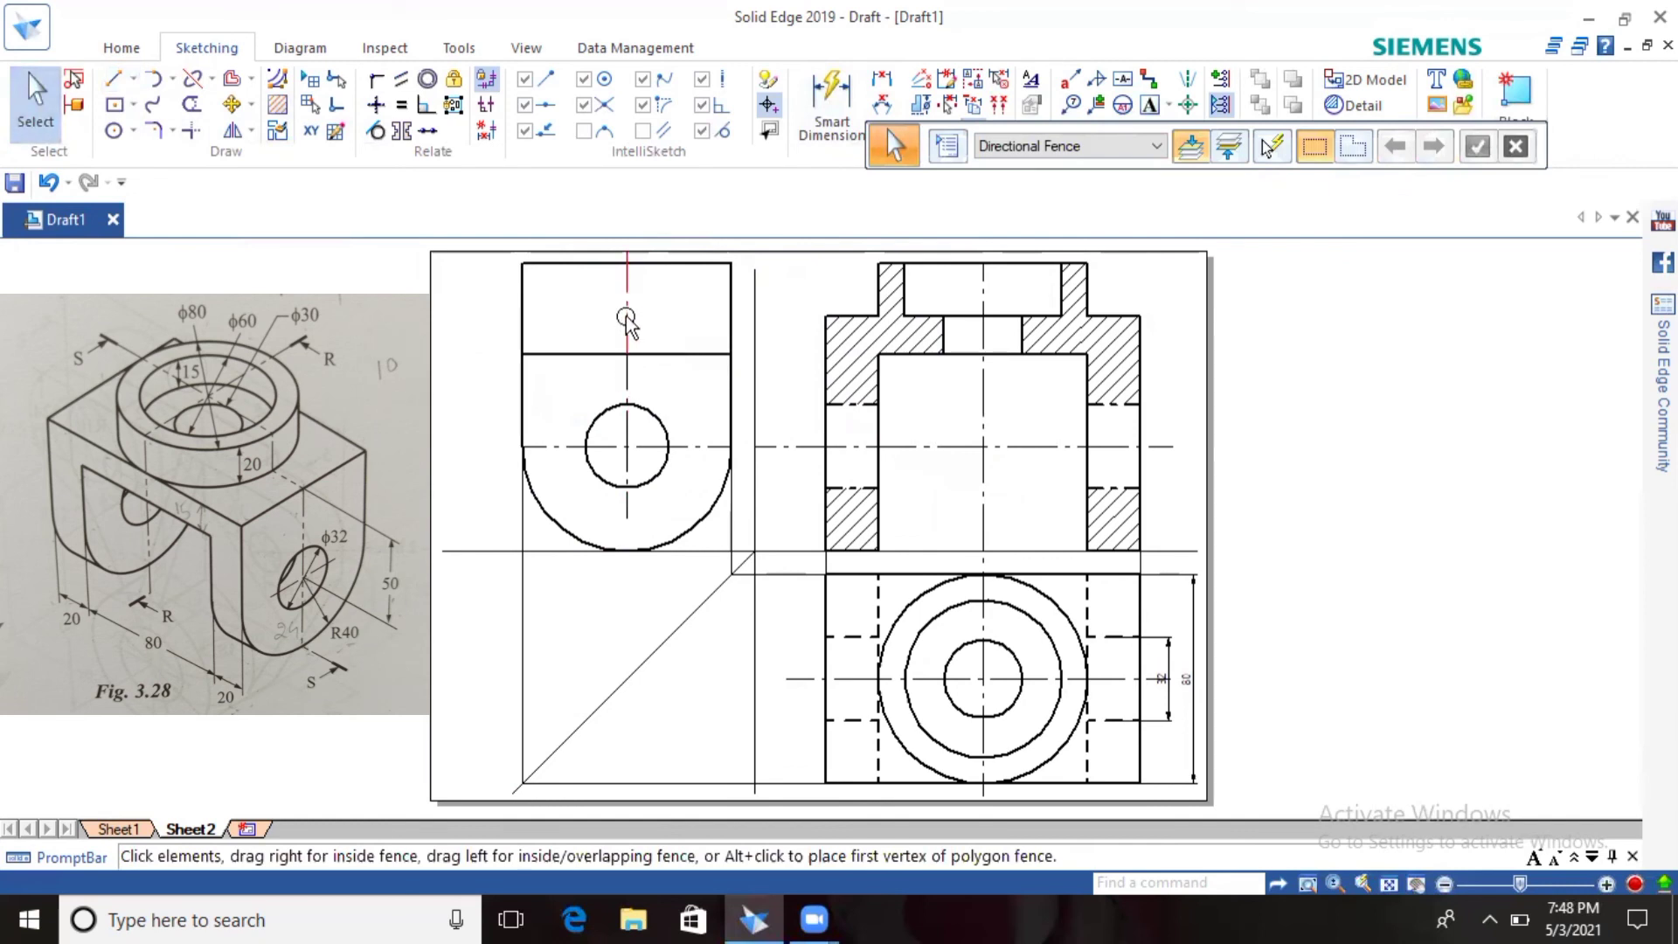
{"action": "left_click", "coordinate": [114, 79]}
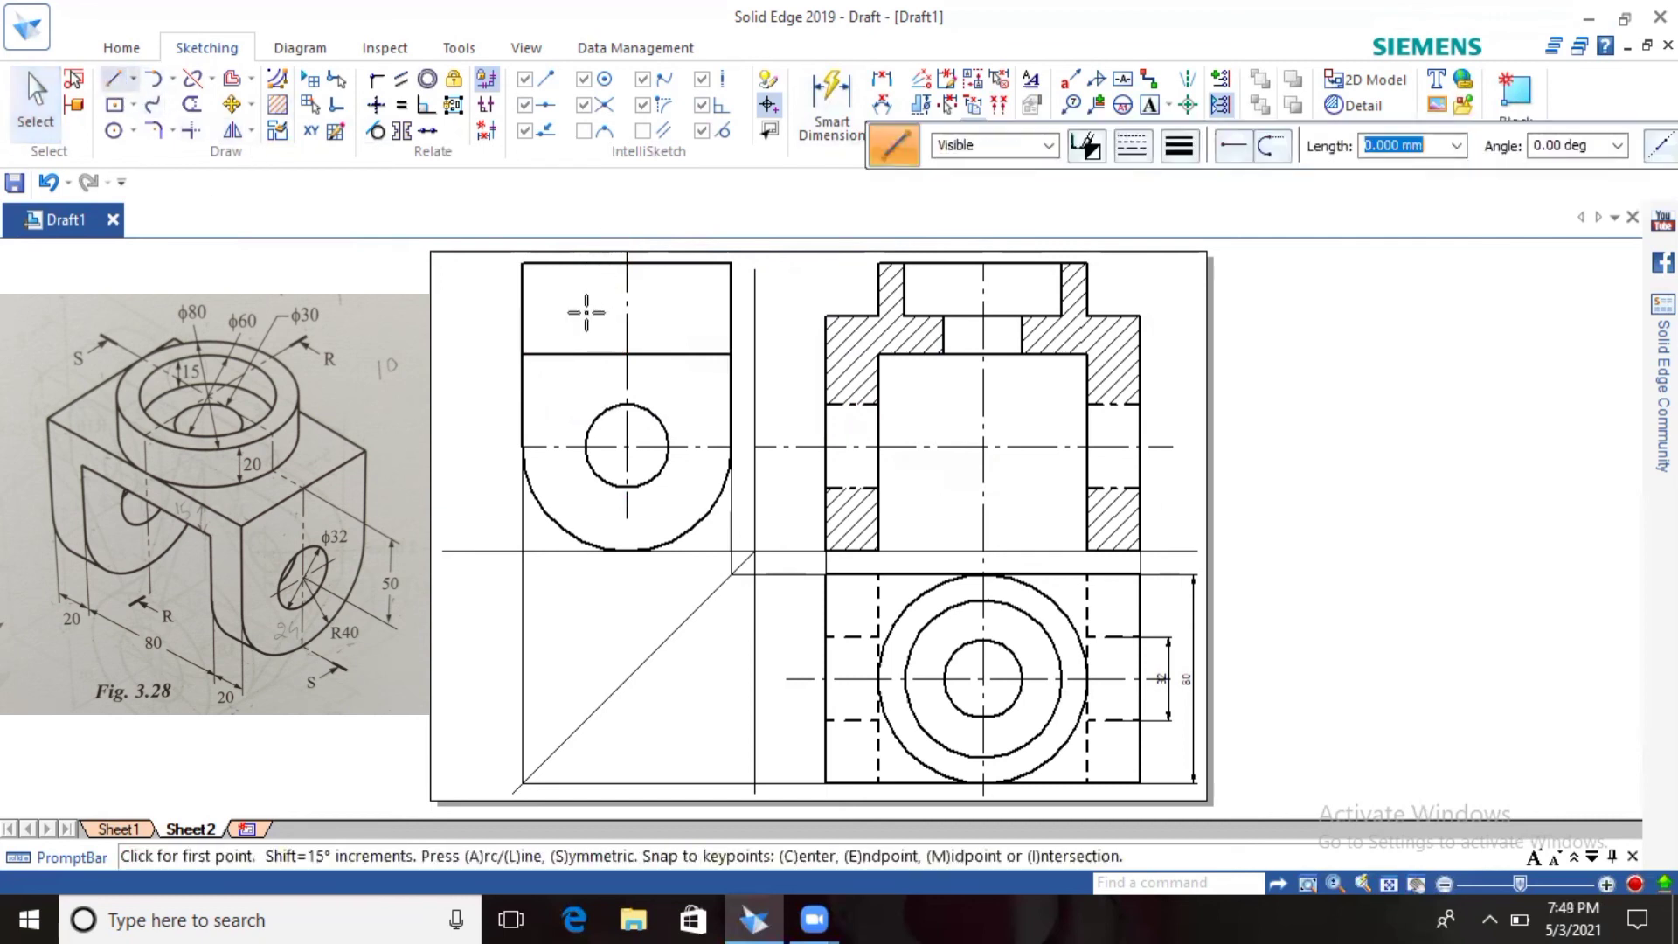
{"action": "left_click", "coordinate": [1132, 146]}
{"action": "left_click", "coordinate": [1140, 188]}
{"action": "left_click", "coordinate": [1173, 150]}
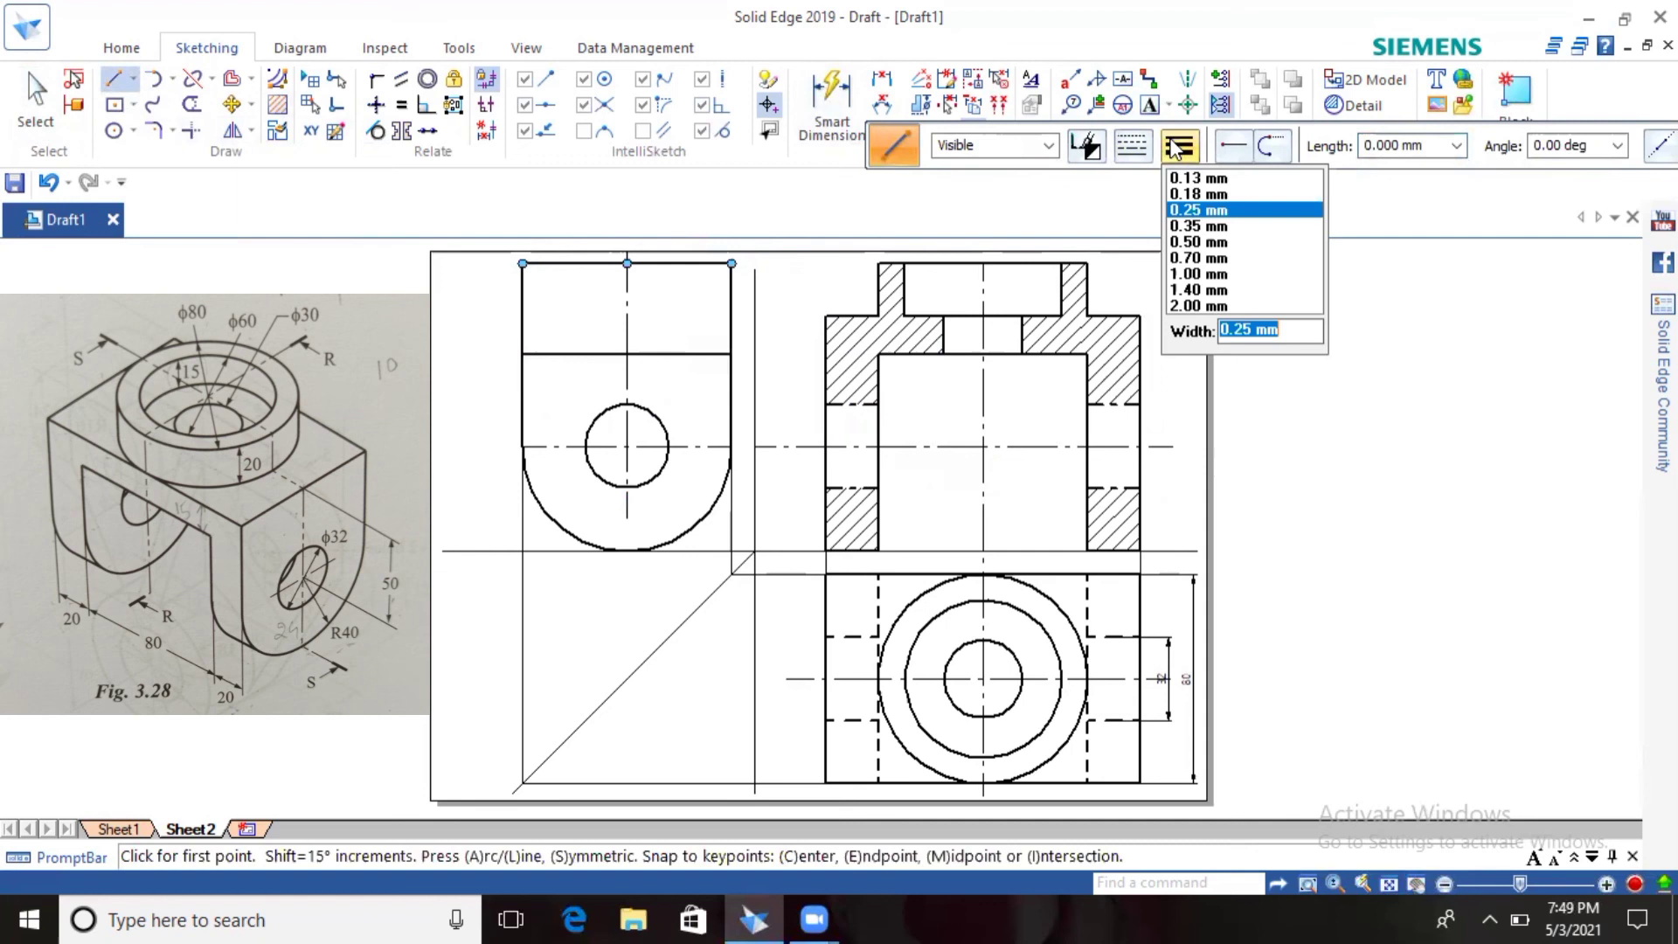
{"action": "left_click", "coordinate": [1197, 242]}
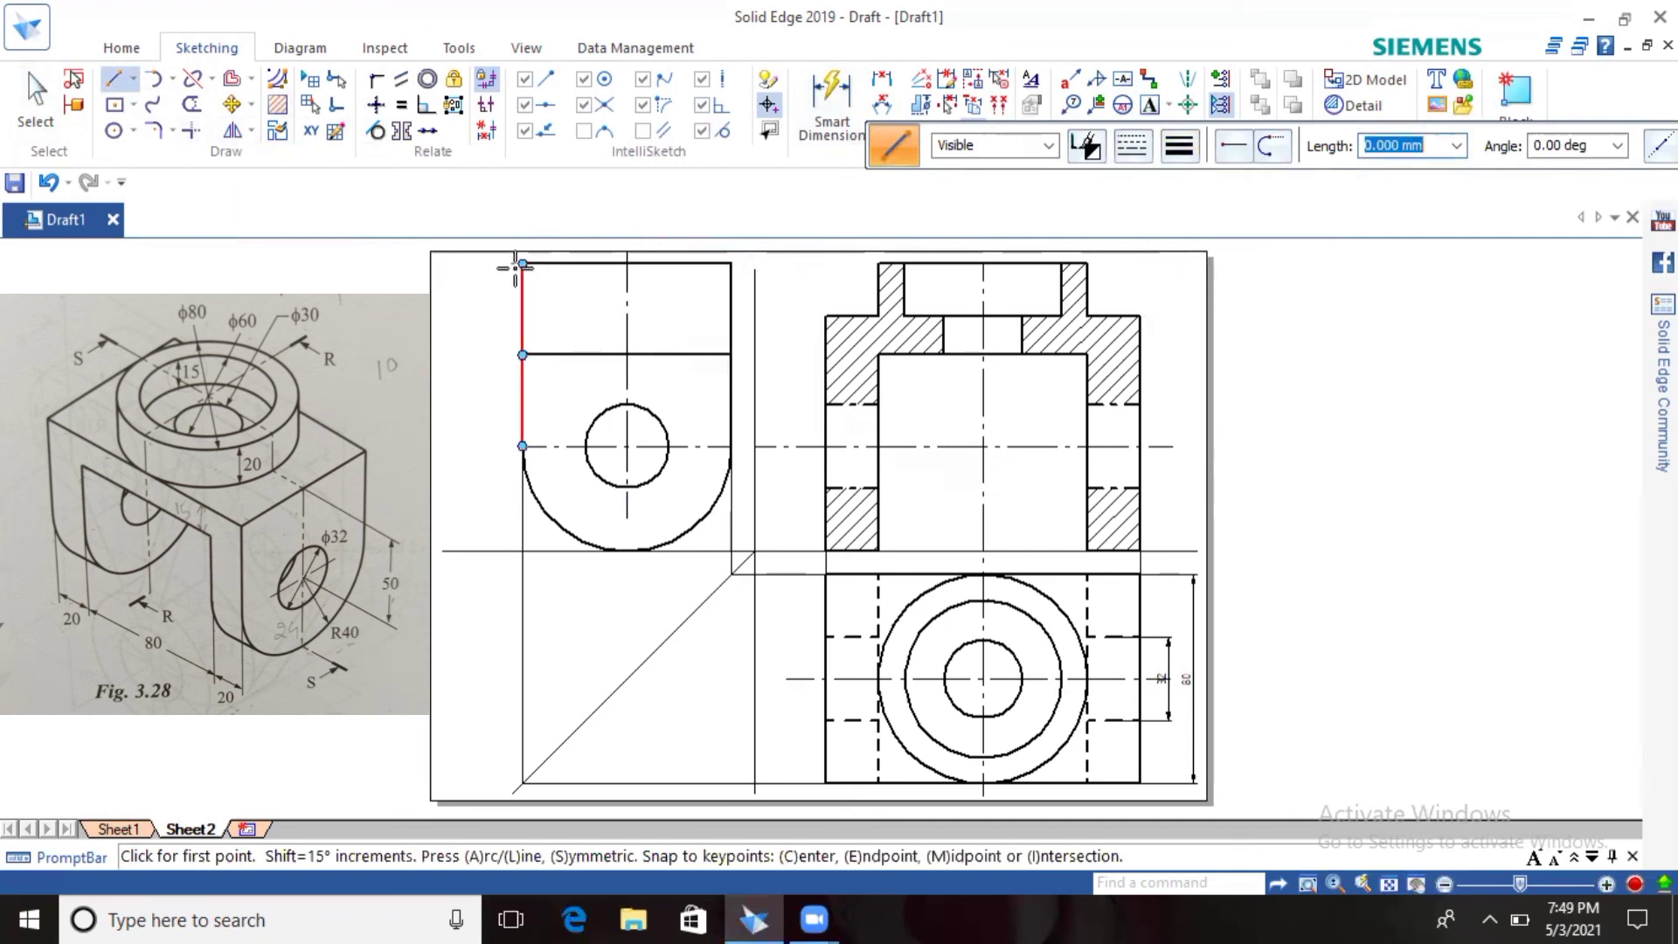
{"action": "left_click", "coordinate": [522, 263]}
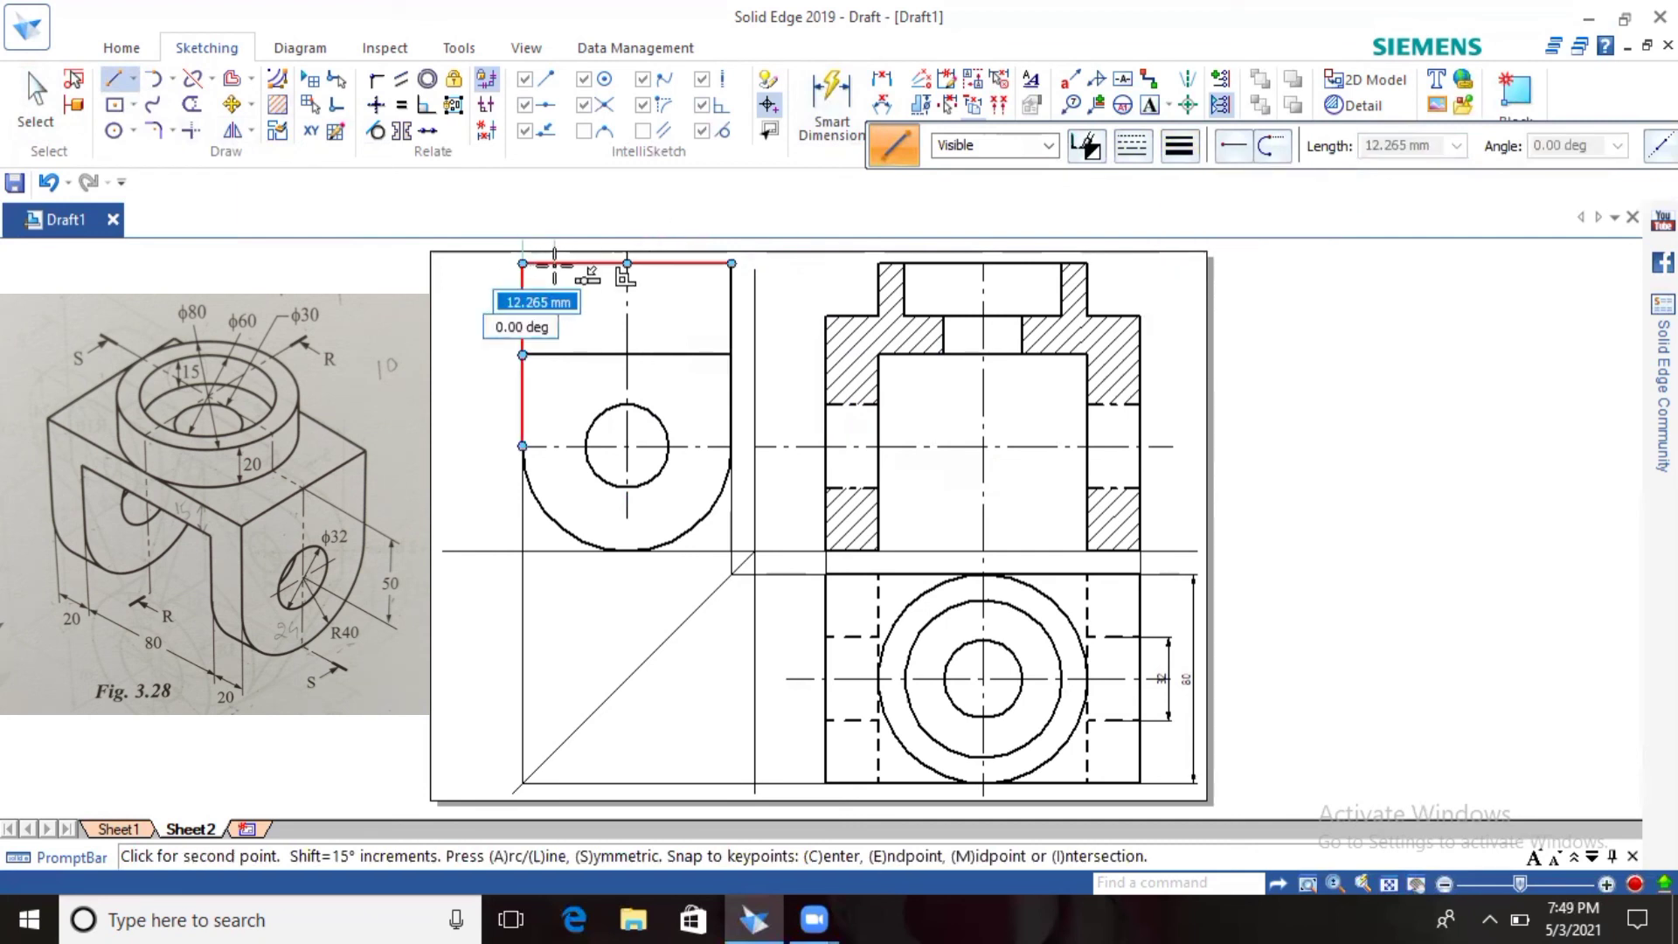
{"action": "type", "text": "10"}
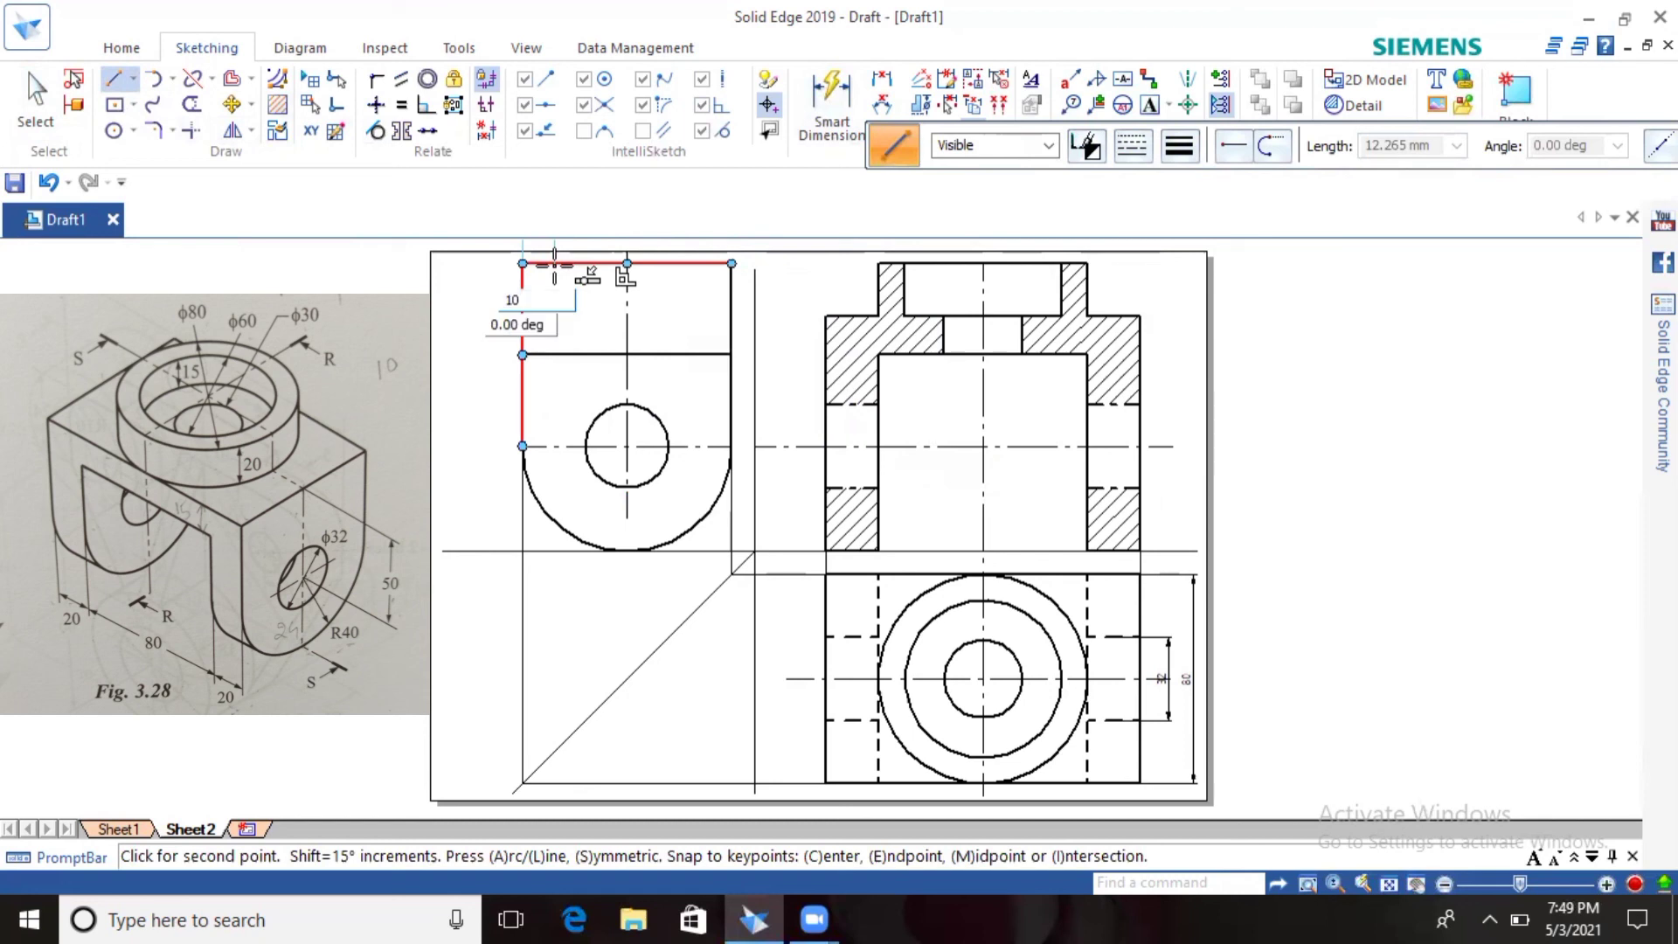
{"action": "key", "text": "Tab"}
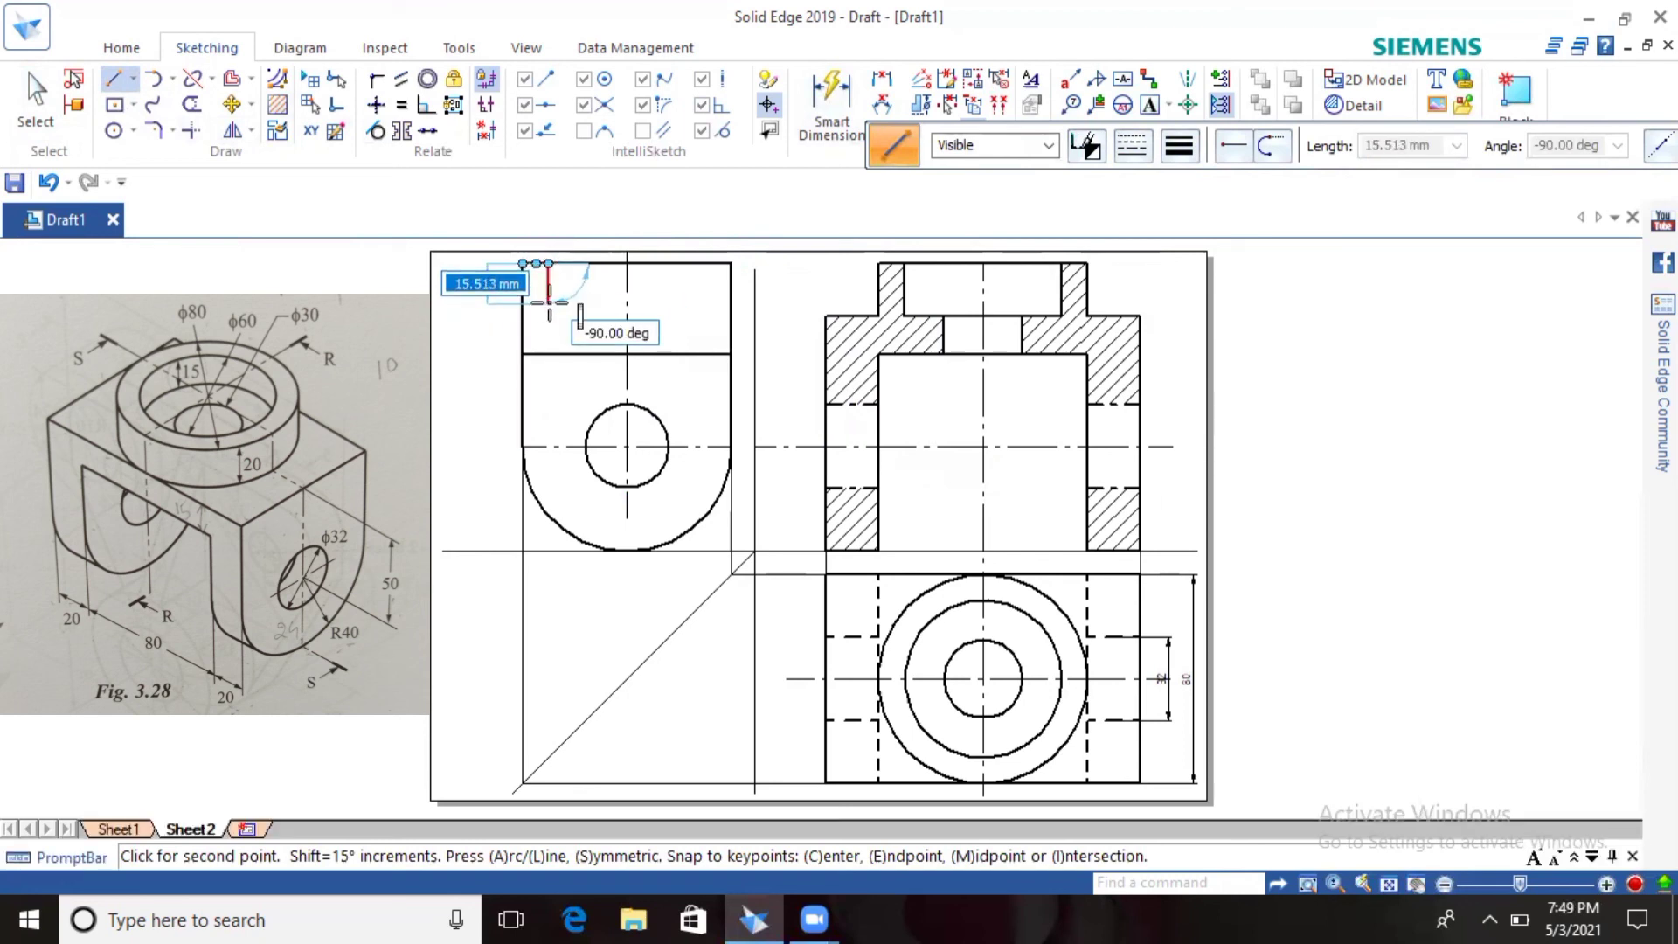
{"action": "type", "text": "20"}
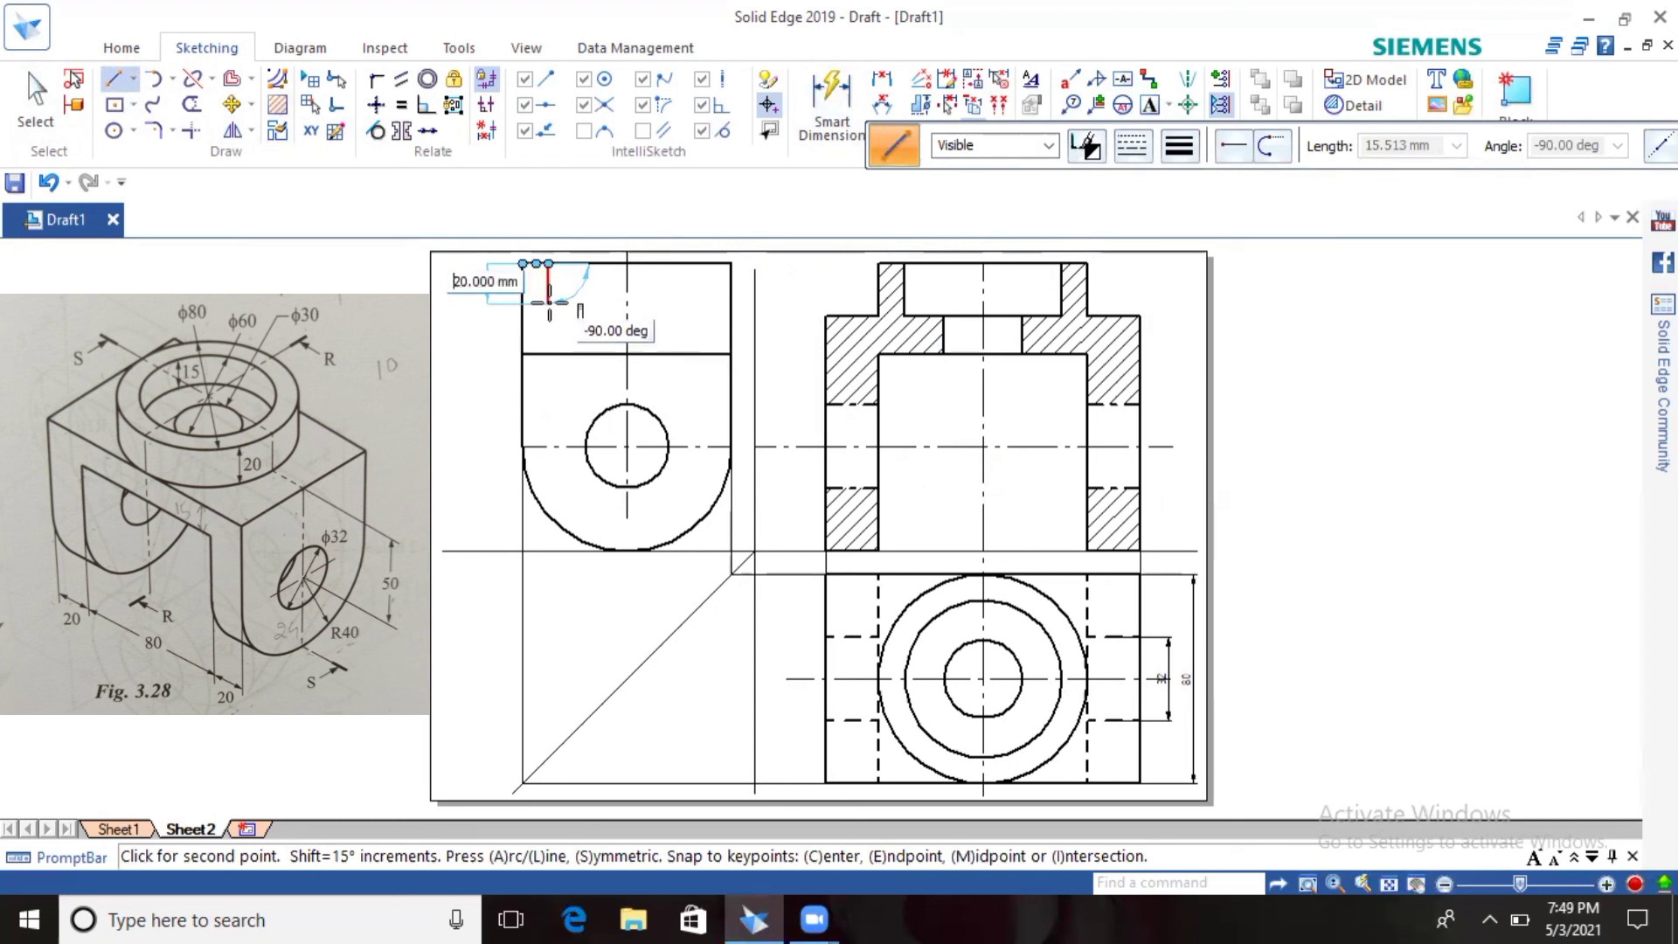
{"action": "left_click", "coordinate": [549, 301]}
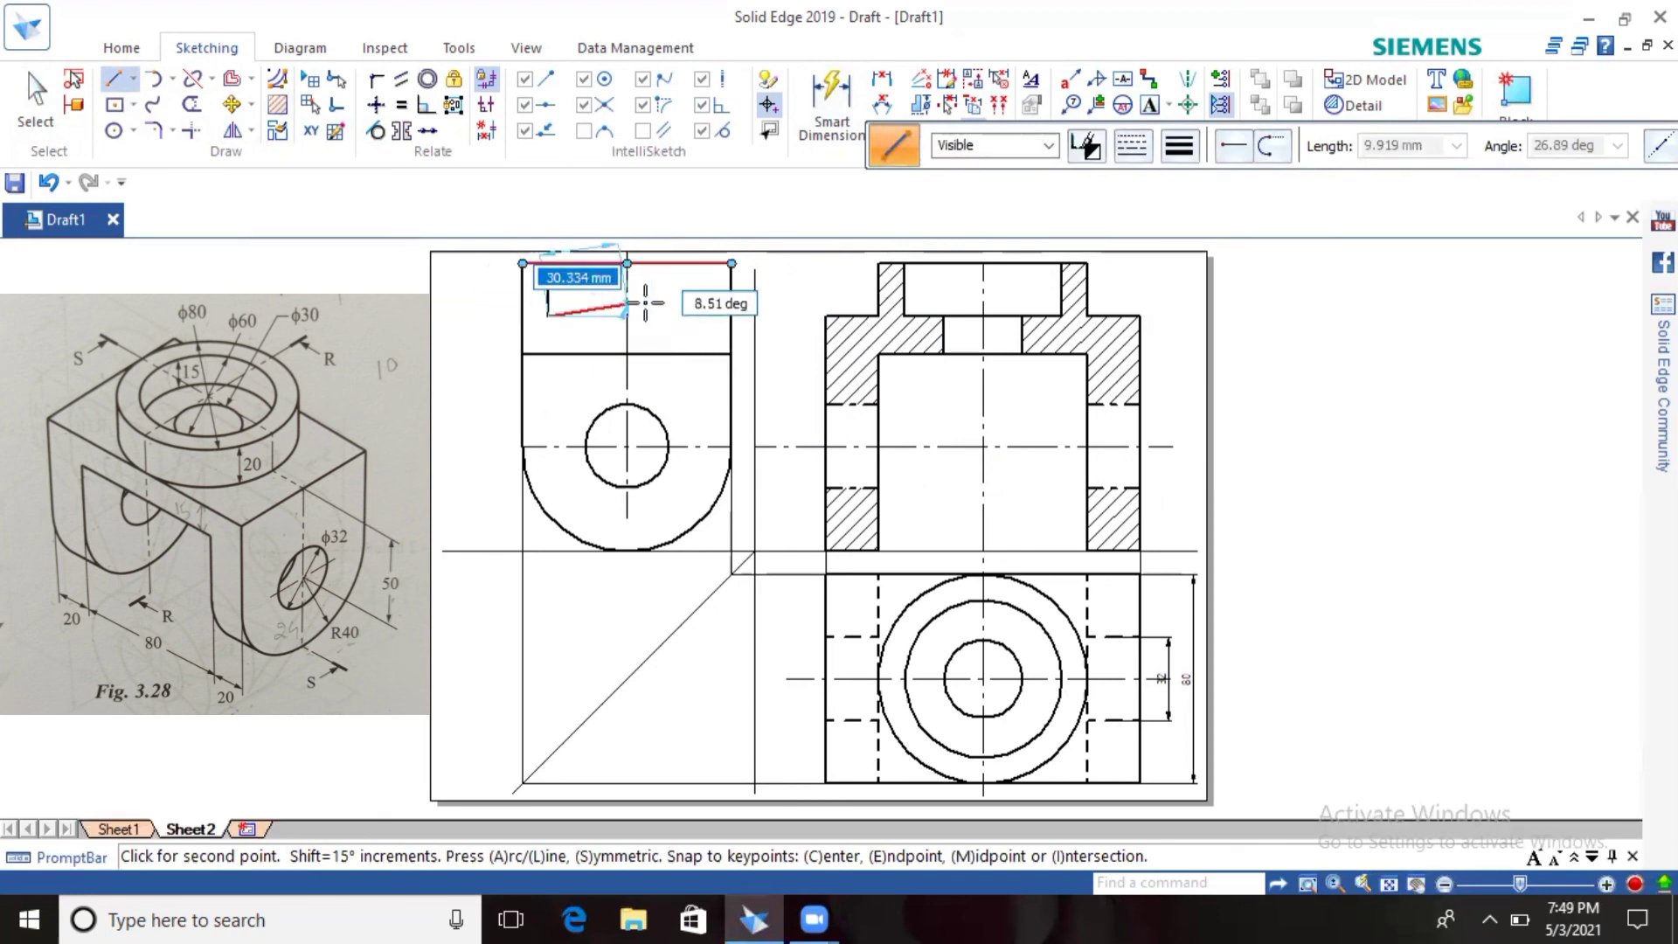
Step: Draw the recess floor as 30 mm horizontal segments on both sides of the centerline, ending with a vertical wall up to the top edge
{"action": "type", "text": "30"}
{"action": "key", "text": "Return"}
{"action": "left_click", "coordinate": [692, 308]}
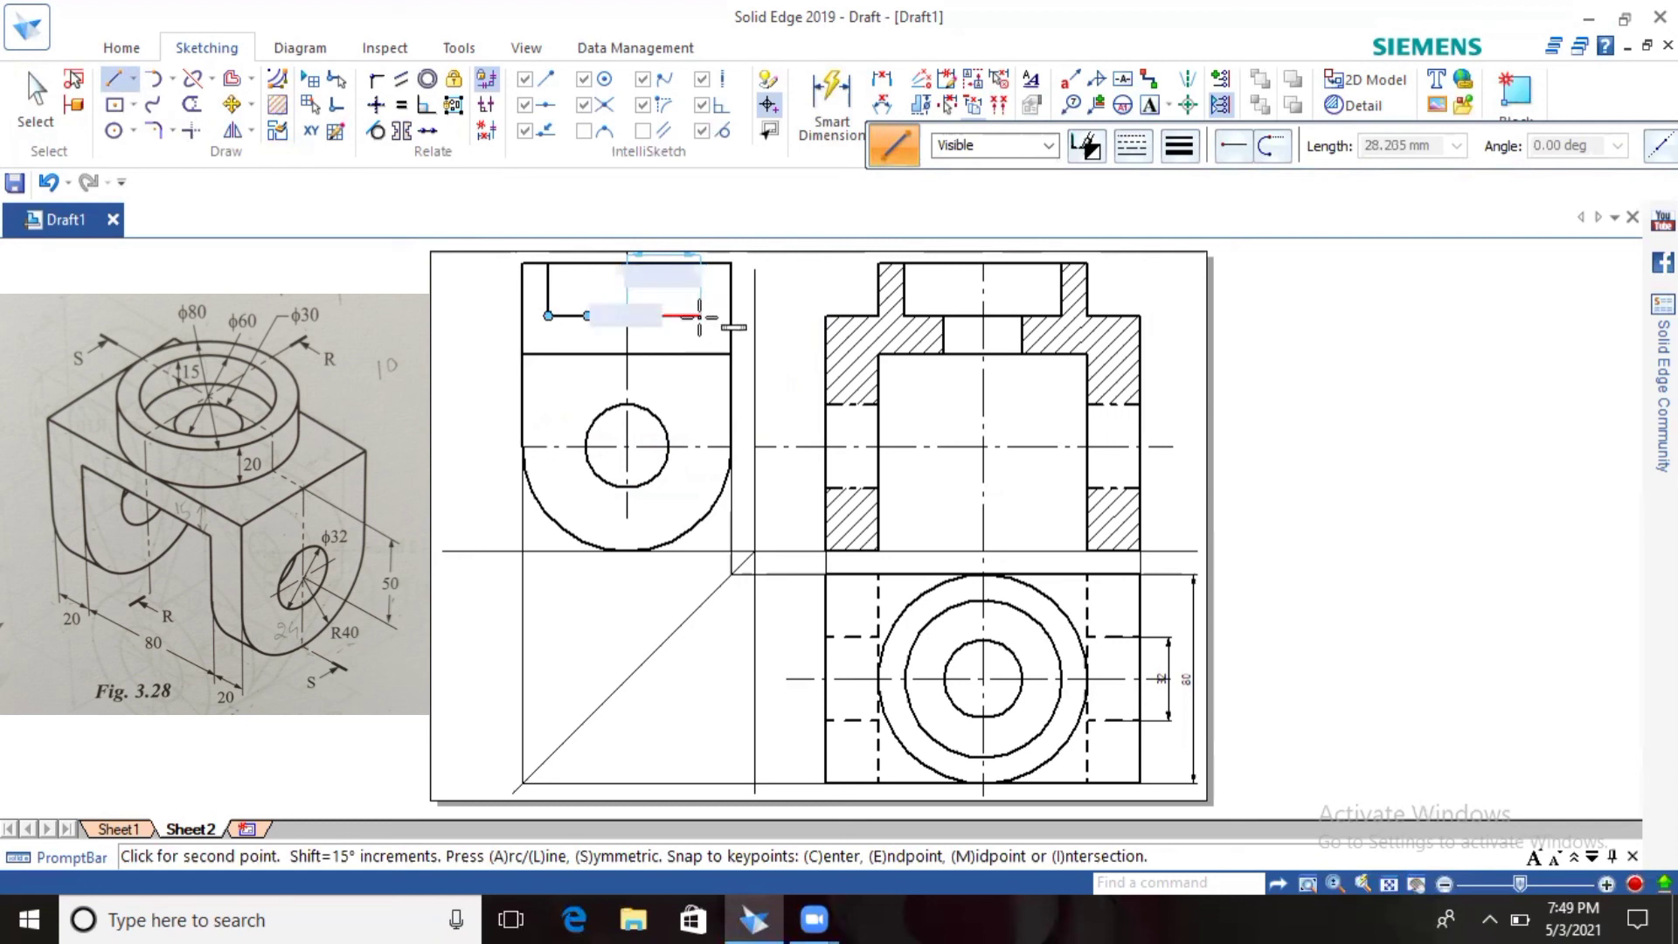
{"action": "left_click", "coordinate": [699, 317]}
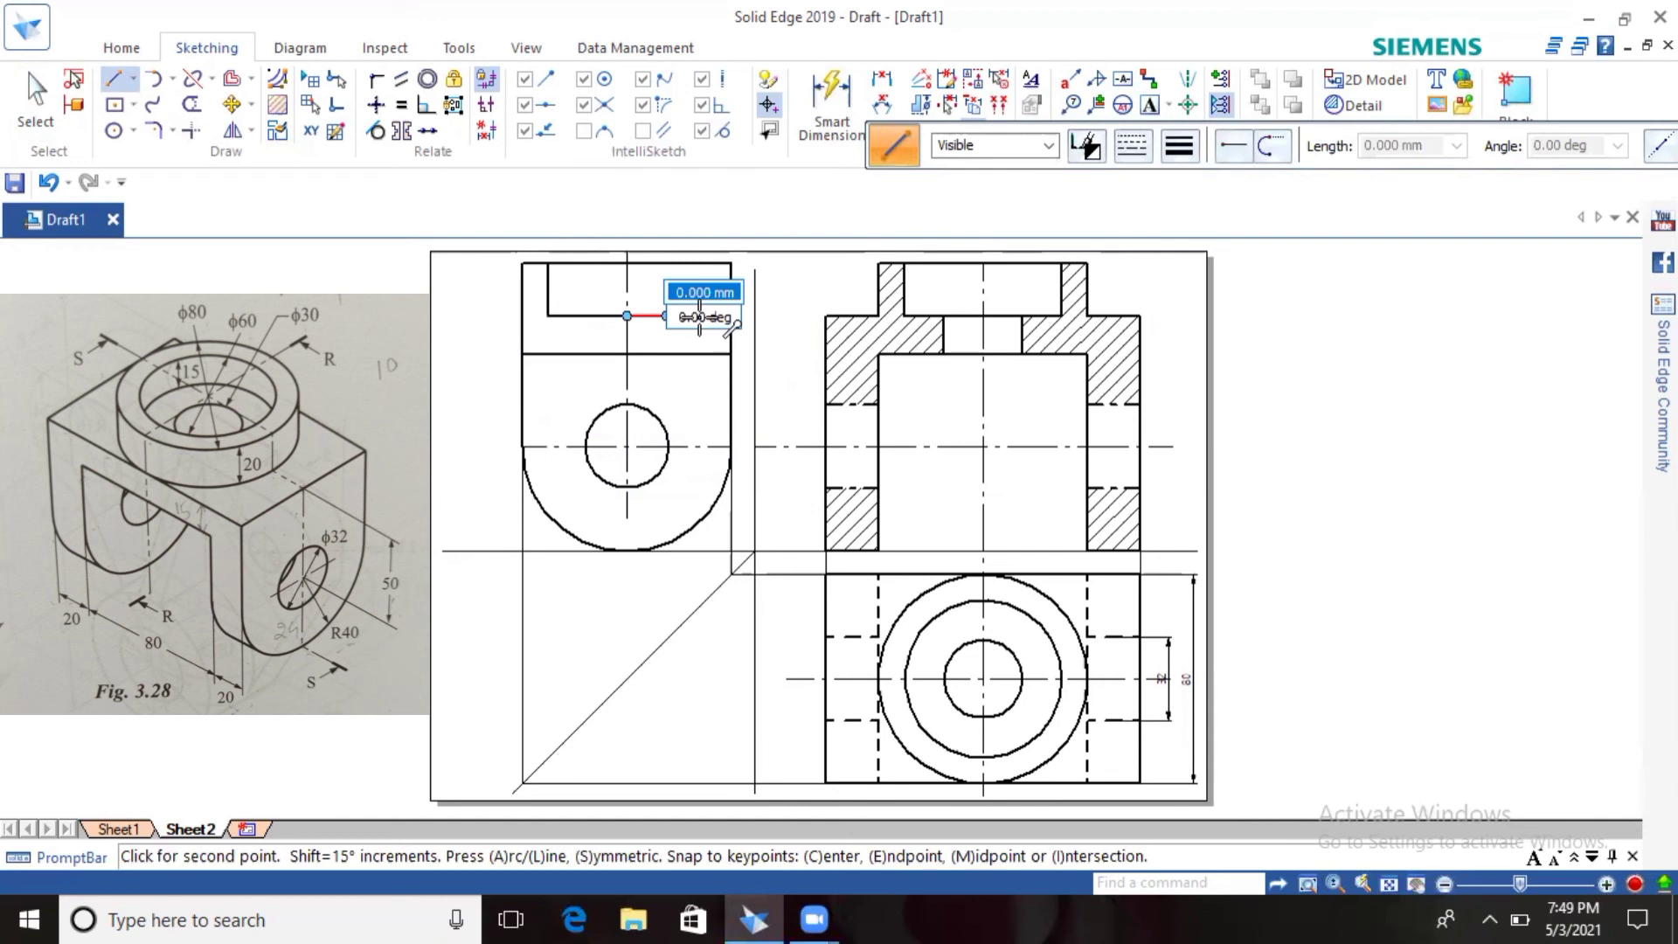
{"action": "left_click", "coordinate": [700, 263]}
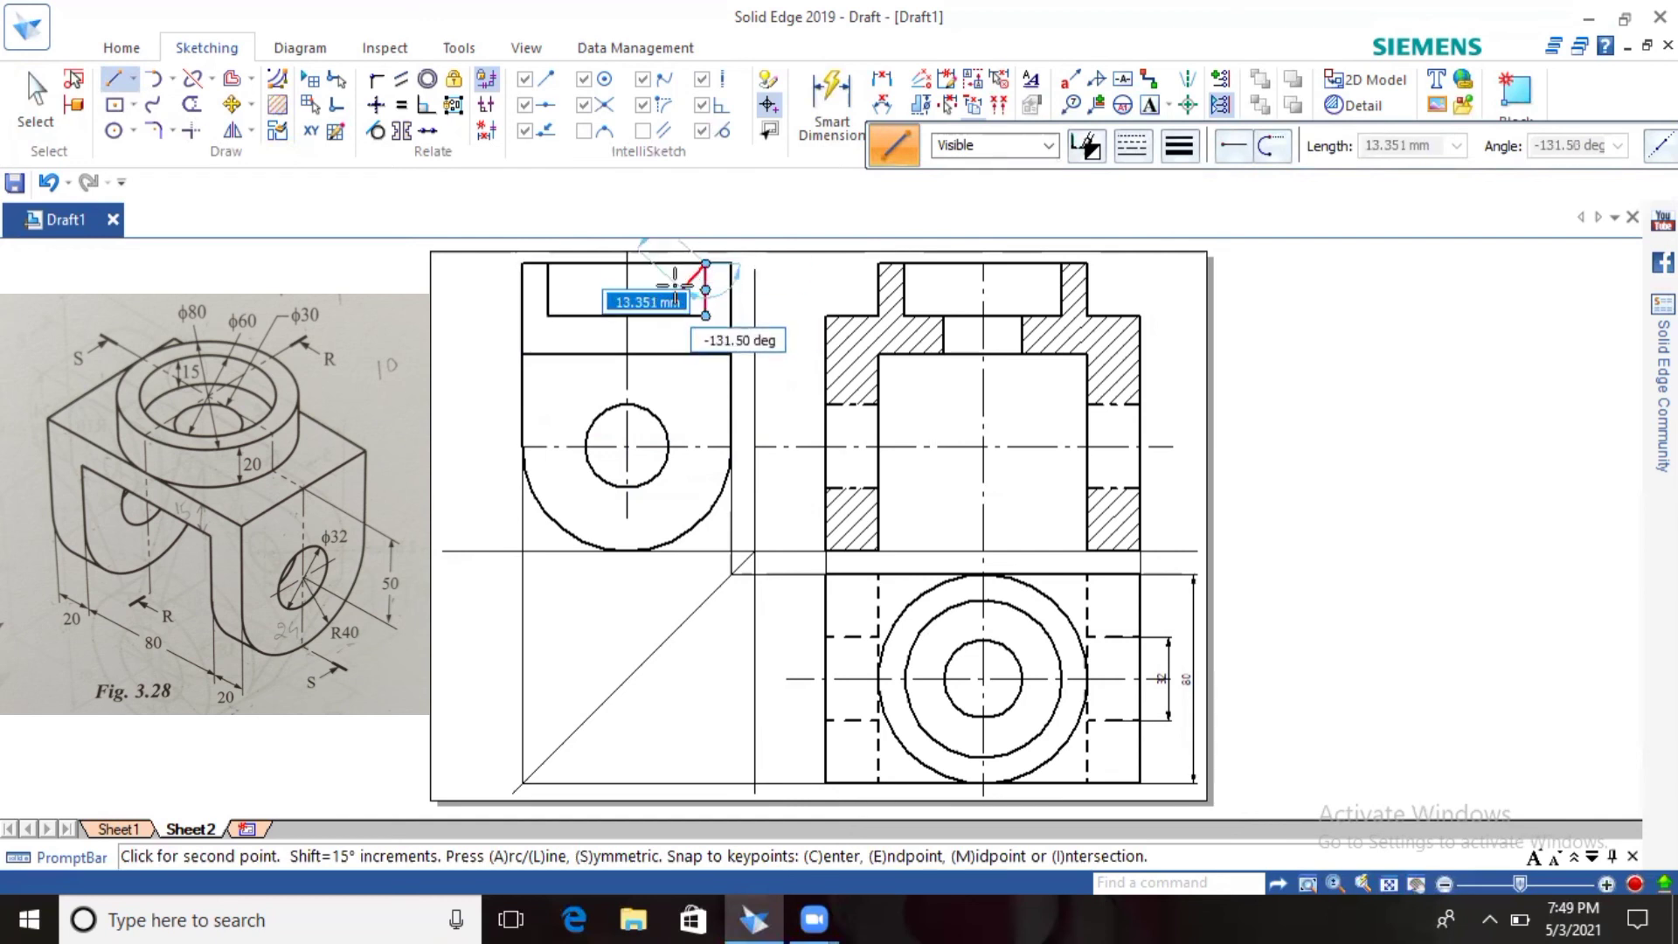
{"action": "right_click", "coordinate": [699, 315]}
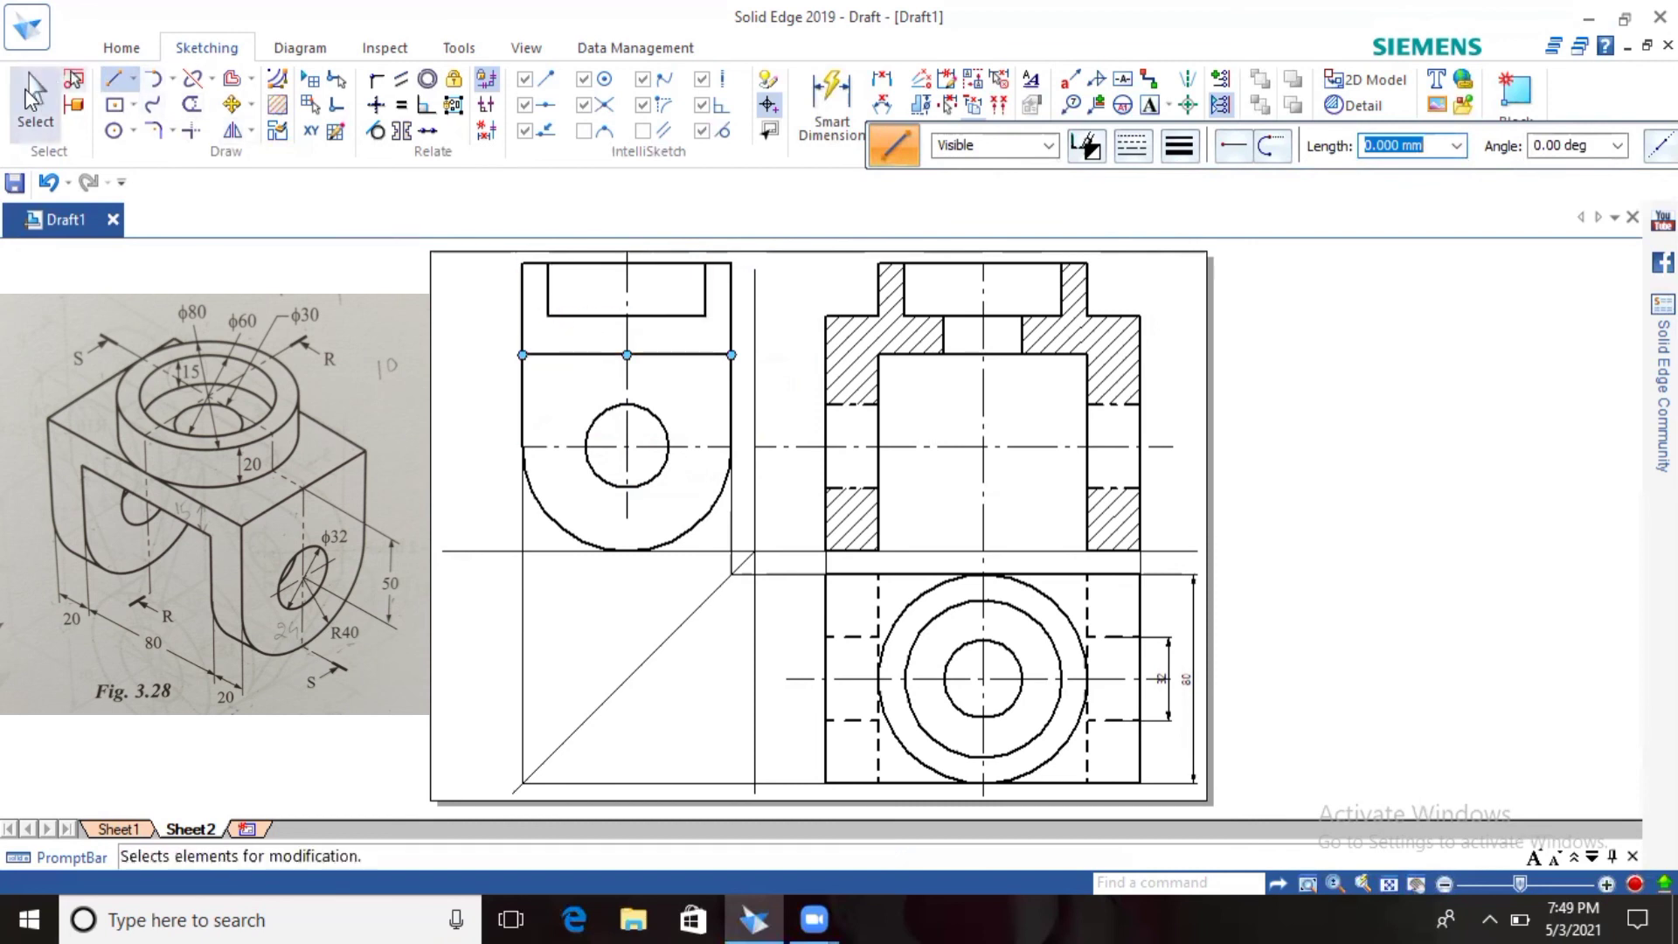
{"action": "left_click", "coordinate": [35, 98]}
{"action": "key", "text": "l"}
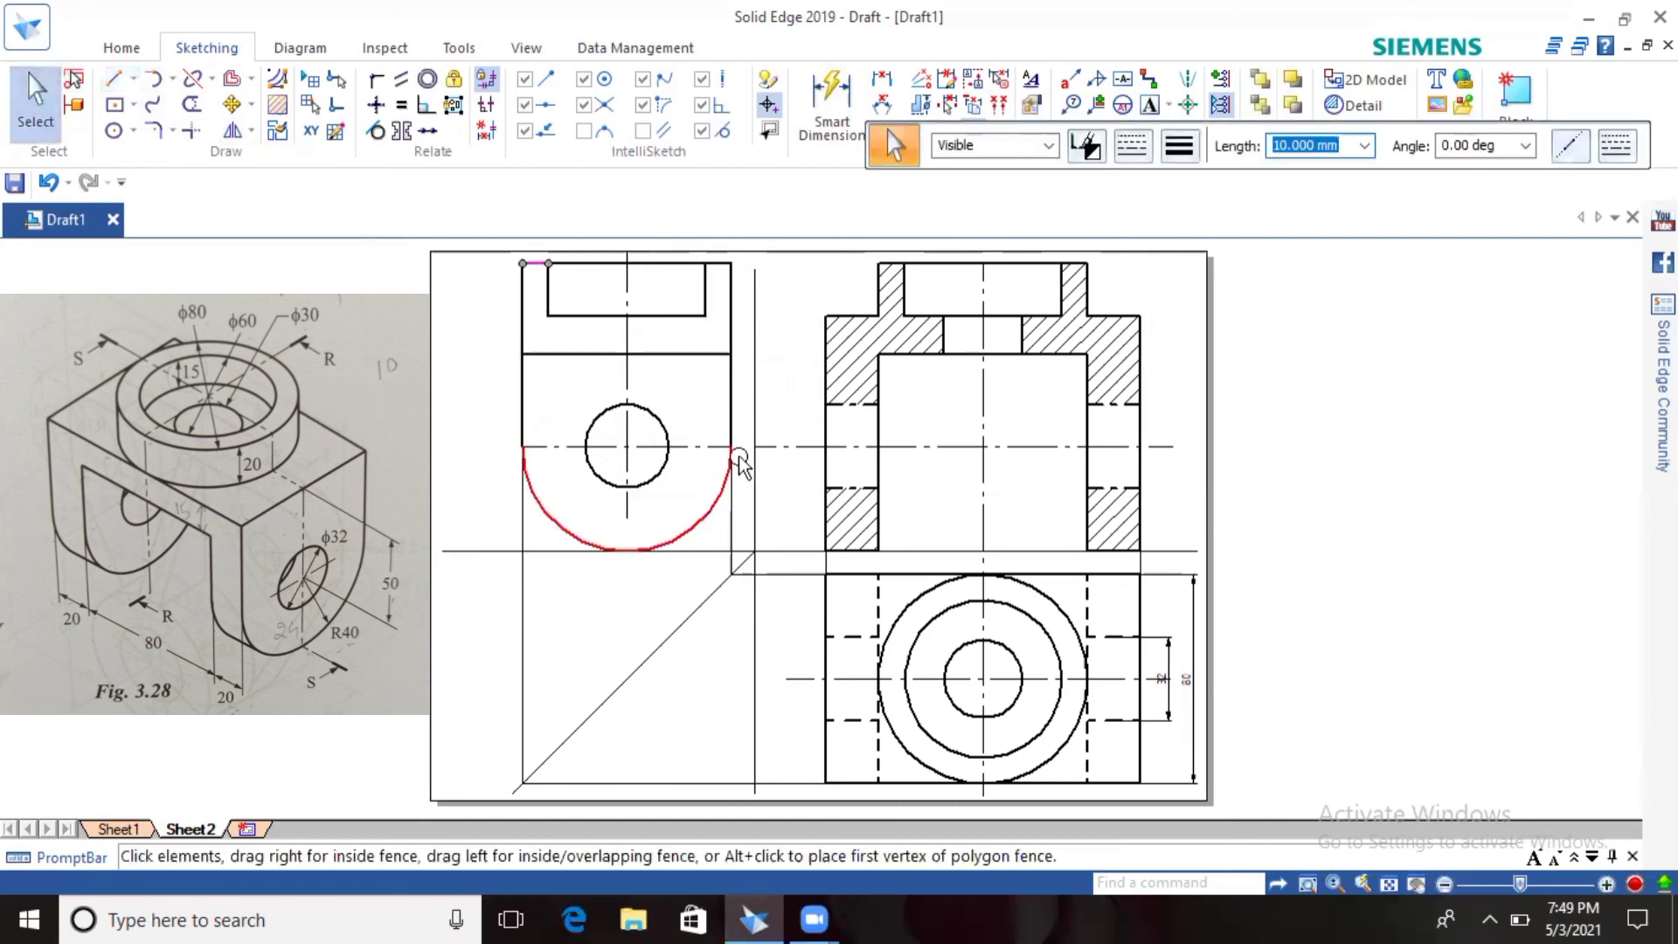
{"action": "key", "text": "Escape"}
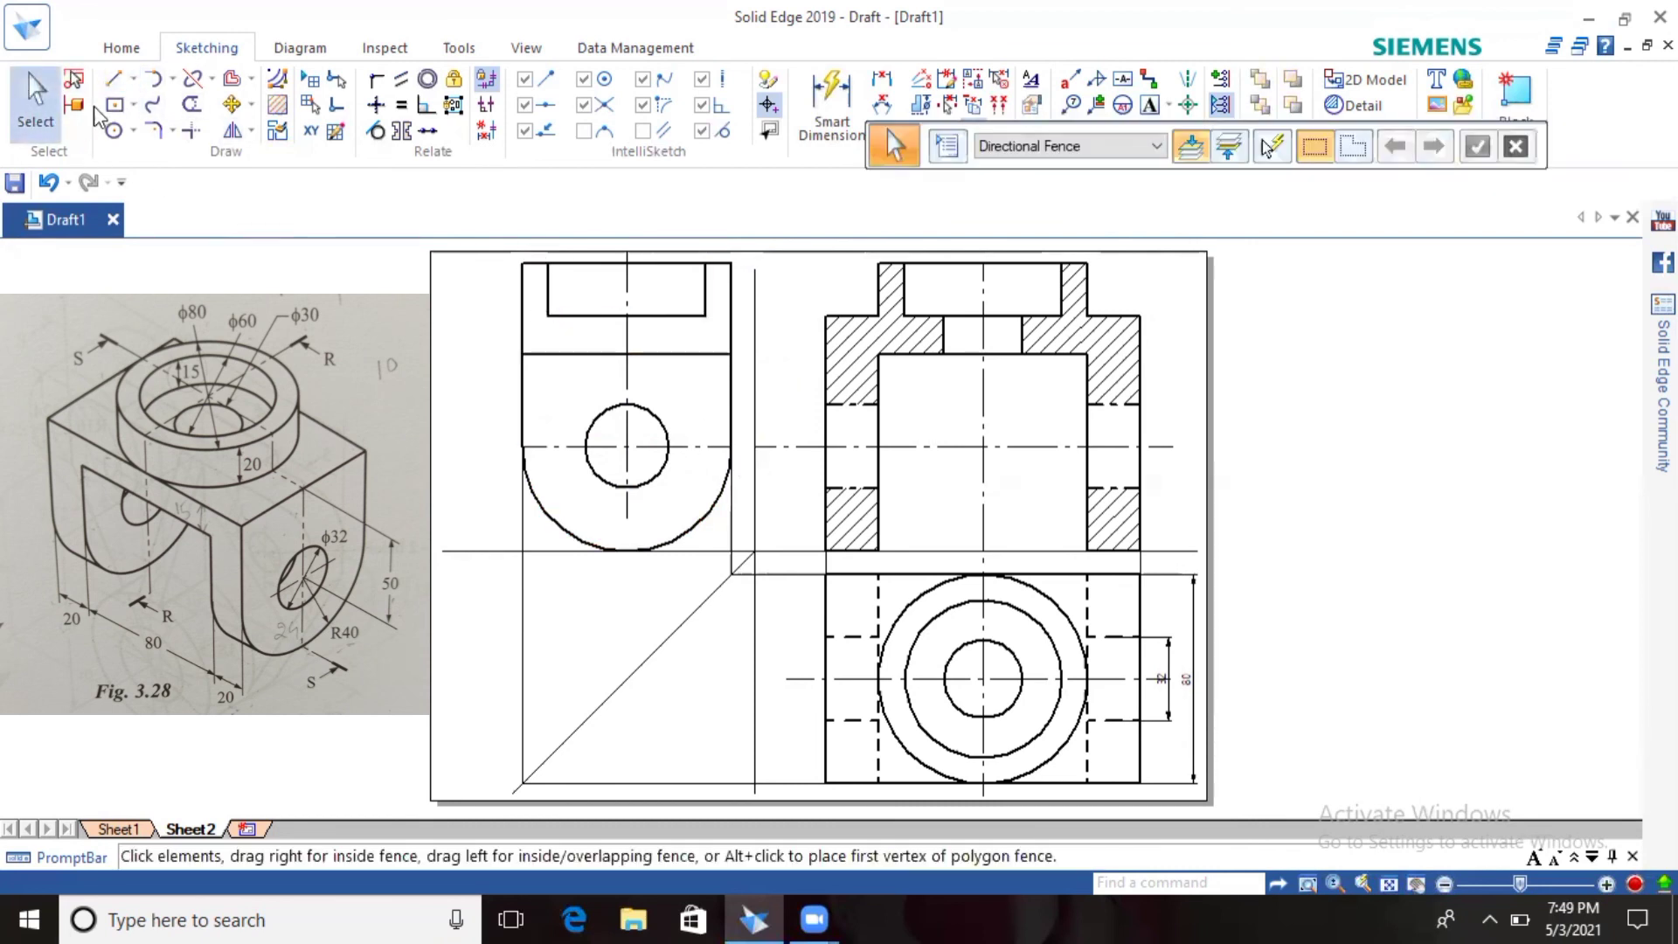
Step: Draw the bore's left edge from 15 mm left of the centerline on the inner horizontal line, vertically up to the recess floor
{"action": "left_click", "coordinate": [116, 83]}
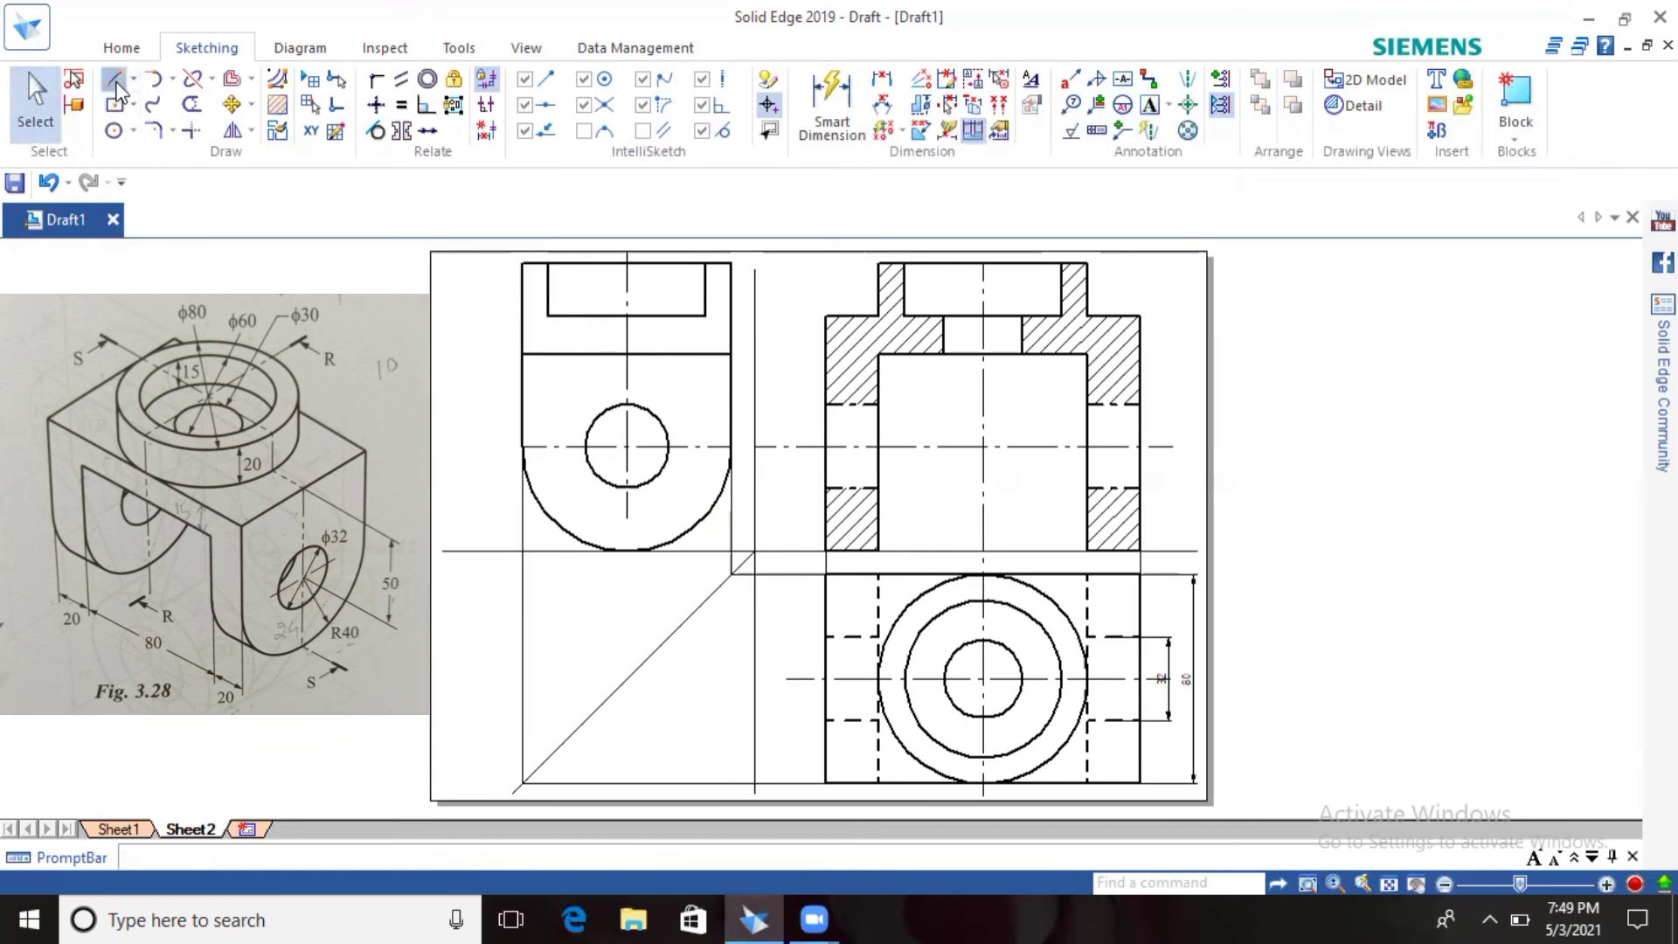
{"action": "left_click", "coordinate": [627, 355]}
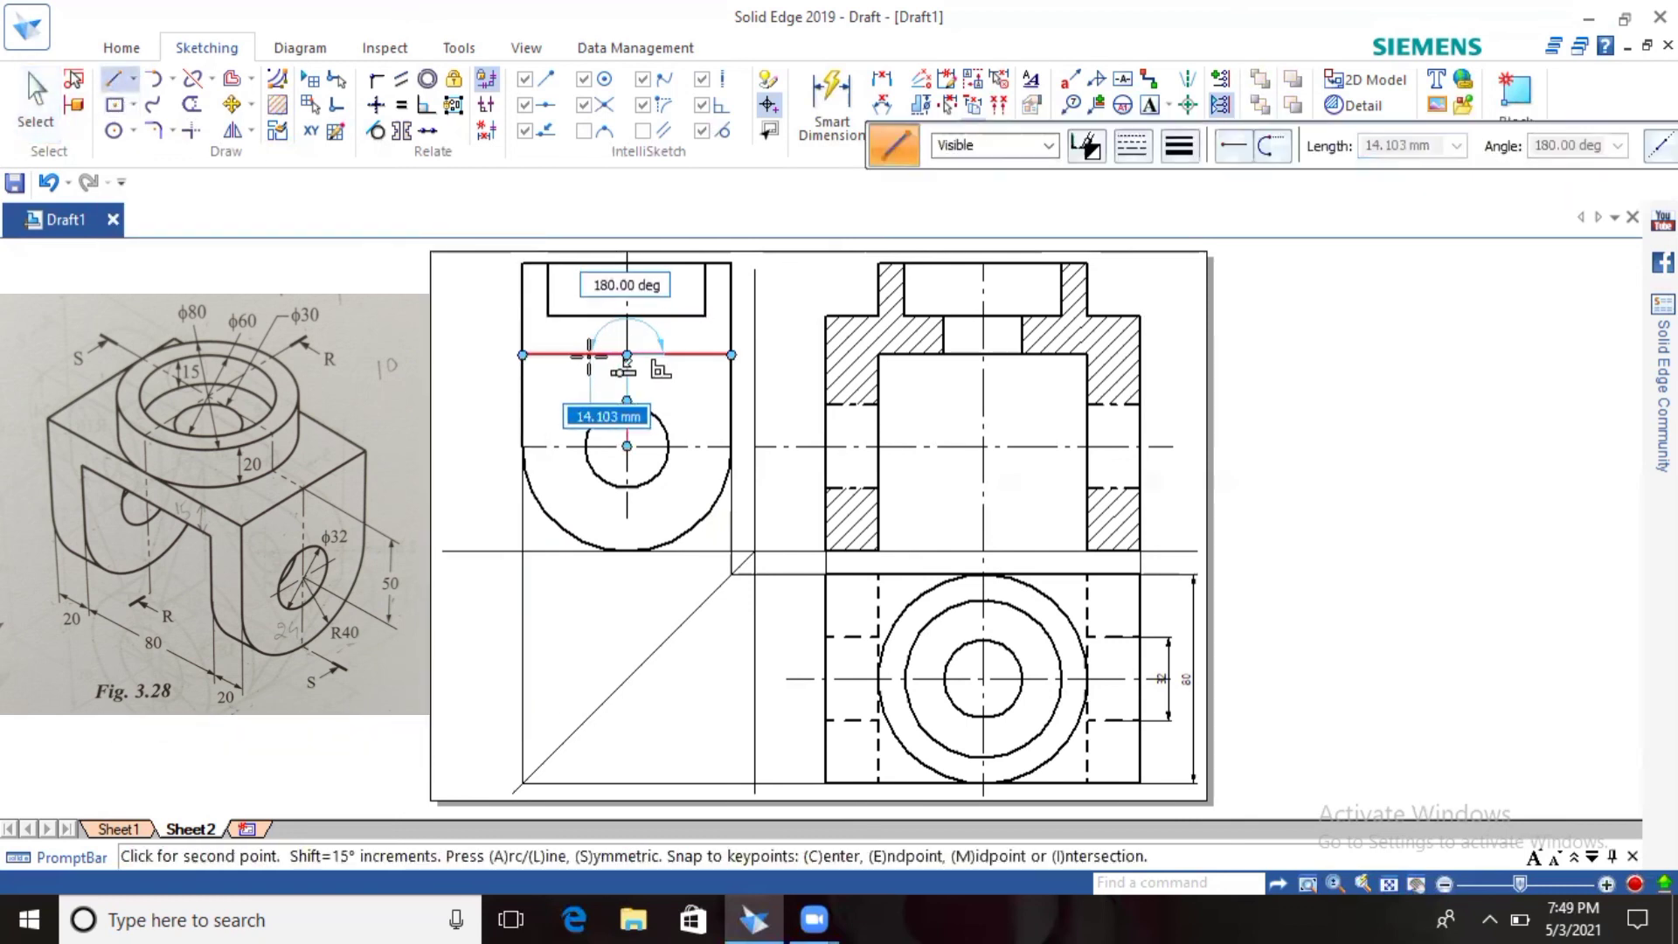
{"action": "type", "text": "15"}
{"action": "key", "text": "Tab"}
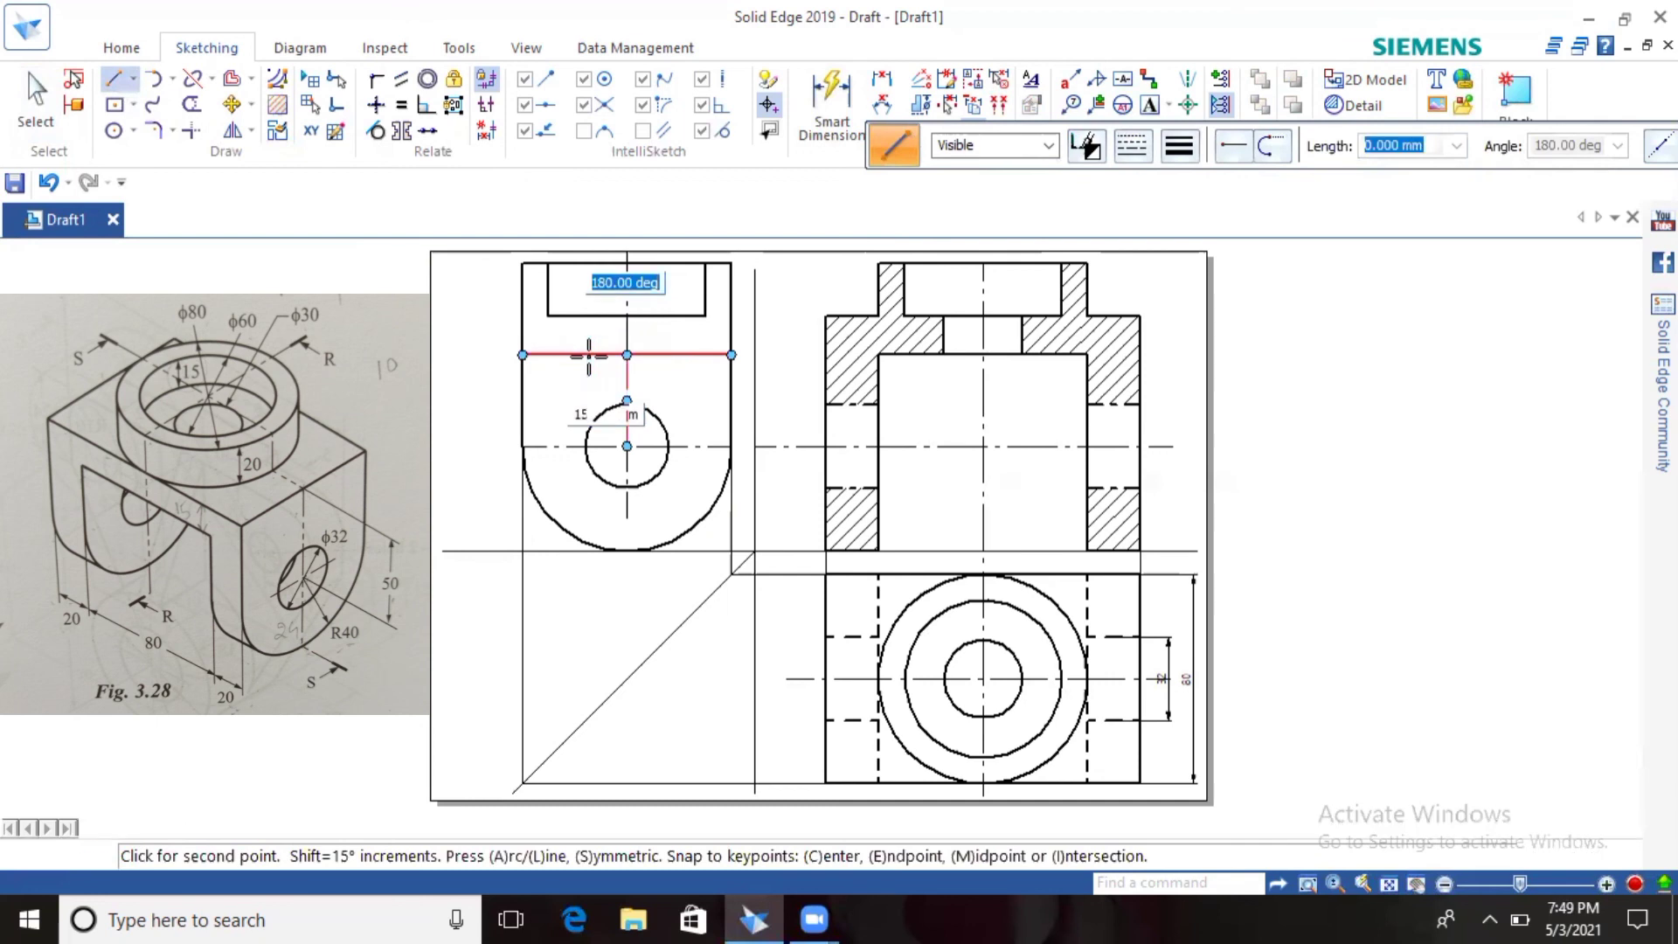
{"action": "key", "text": "Return"}
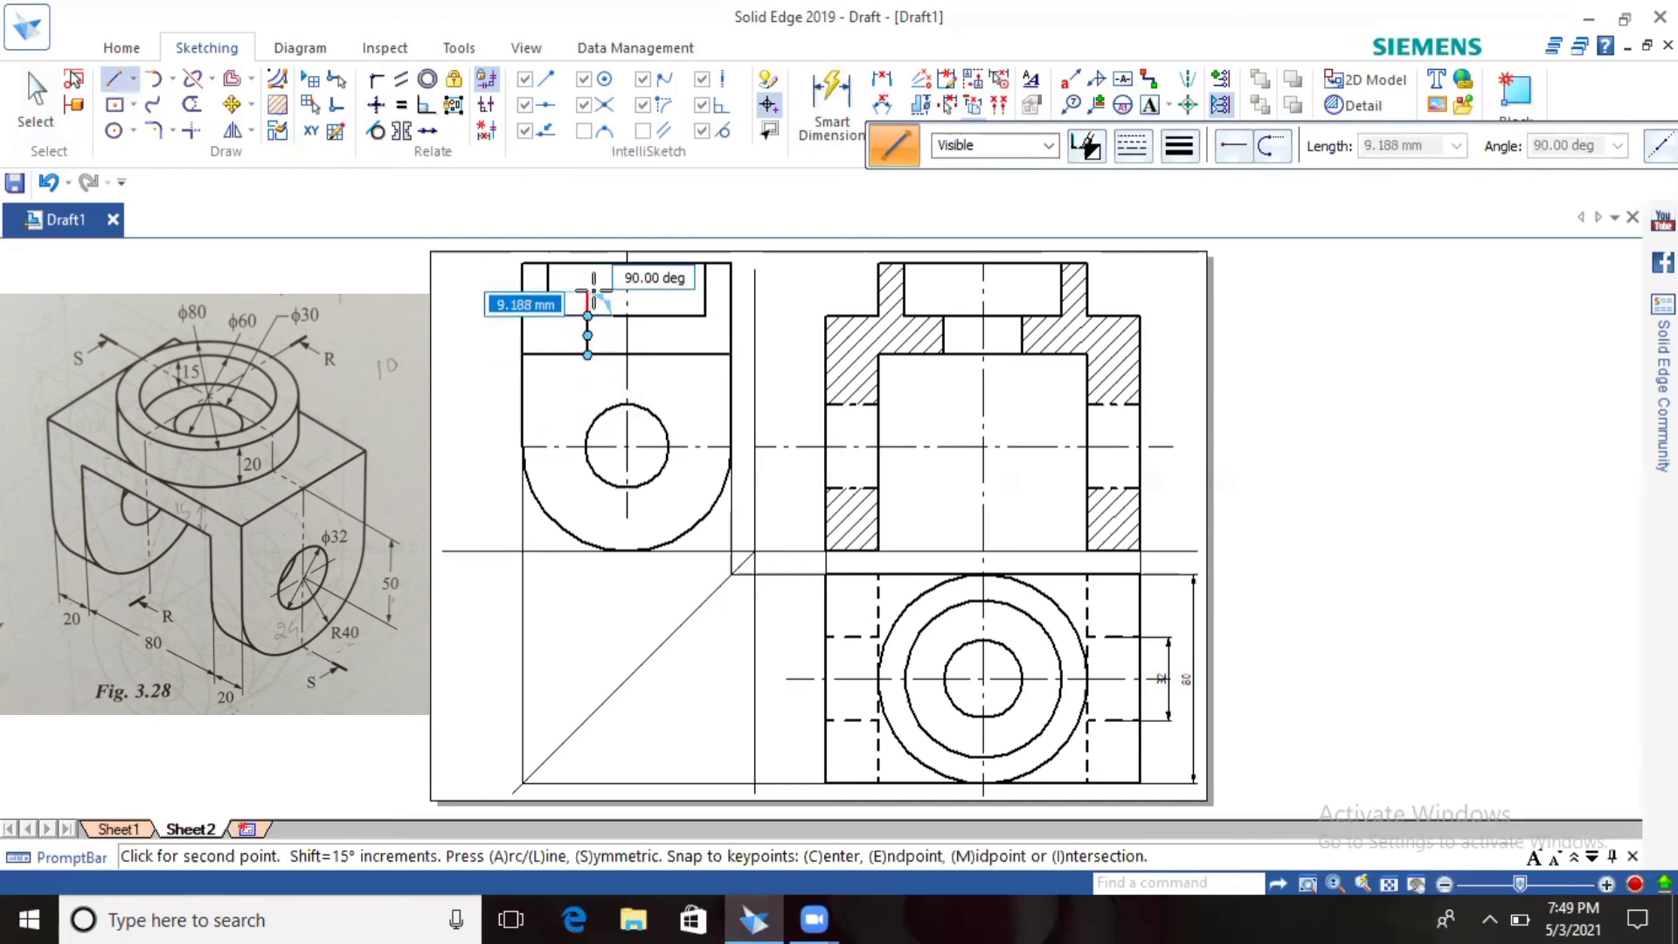
{"action": "key", "text": "Escape"}
Step: Draw the bore's right edge from 15 mm right of the centerline on the inner horizontal line, vertically up to the recess floor
{"action": "left_click", "coordinate": [627, 354]}
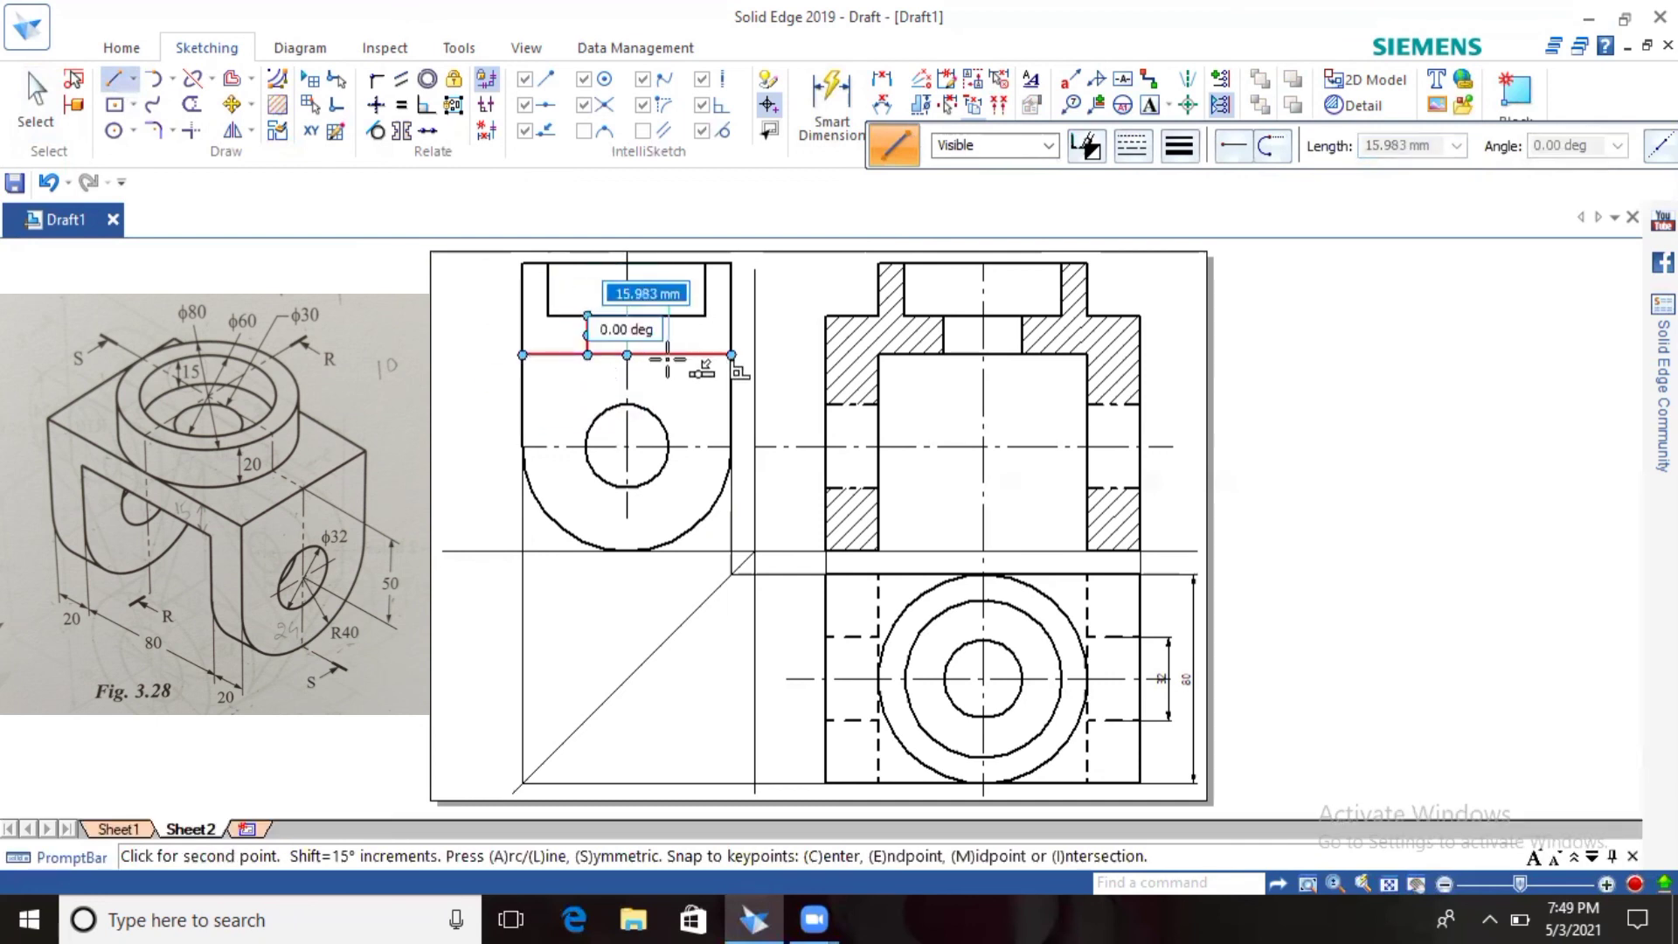
{"action": "type", "text": "15"}
{"action": "key", "text": "Tab"}
{"action": "key", "text": "Return"}
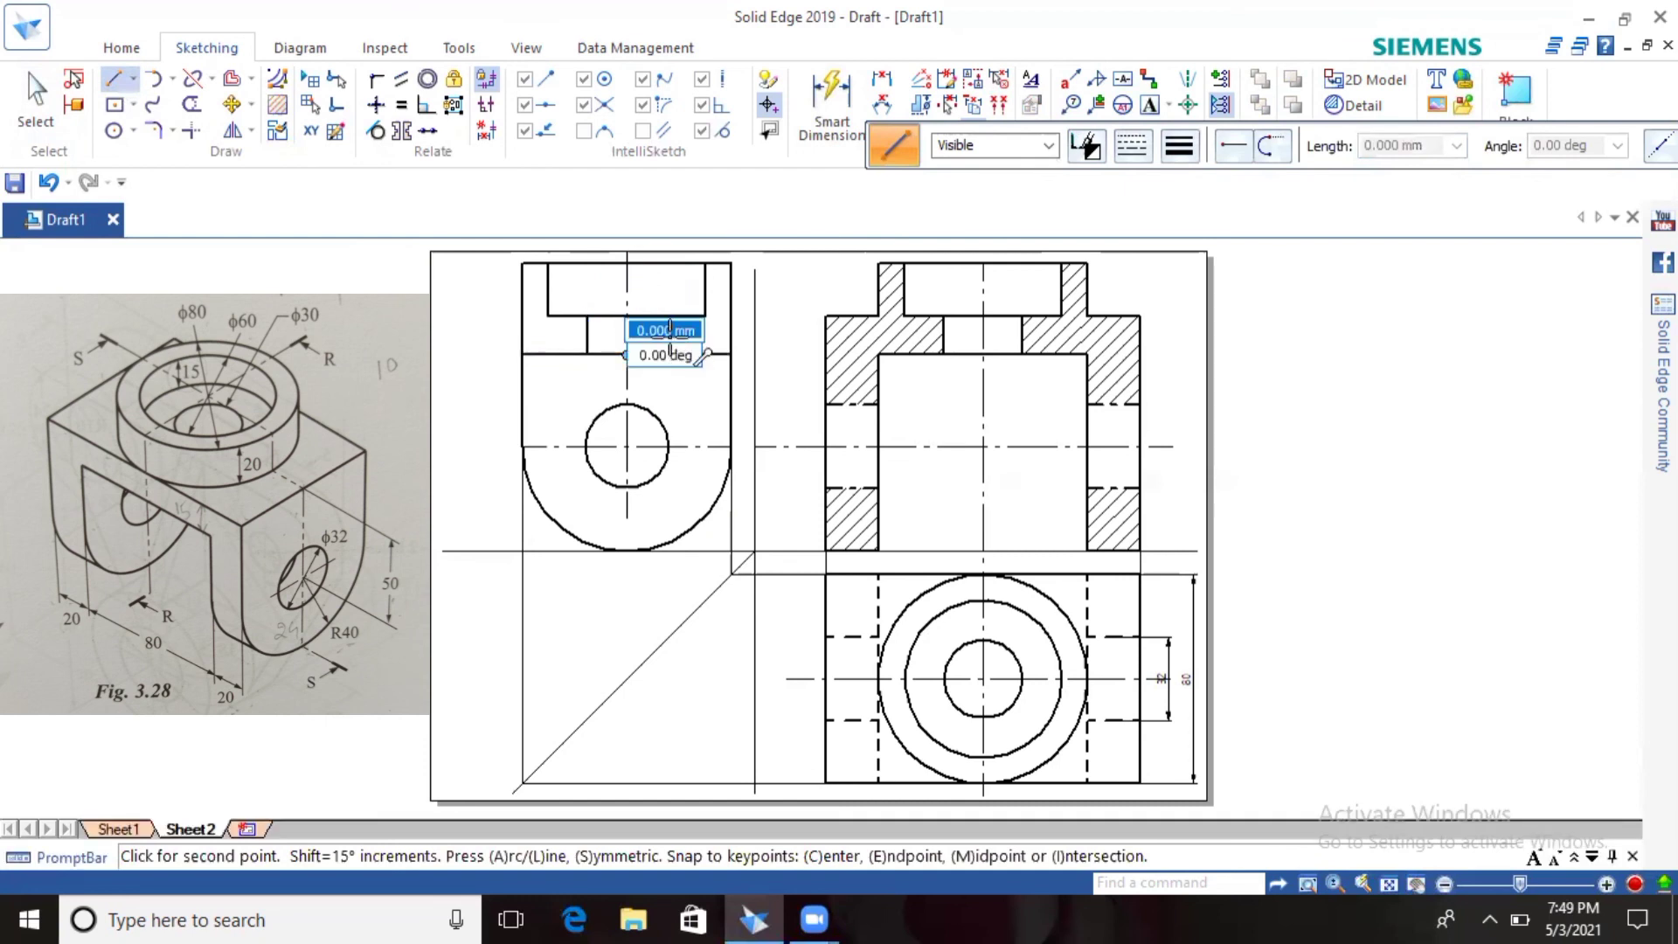
{"action": "left_click", "coordinate": [666, 316]}
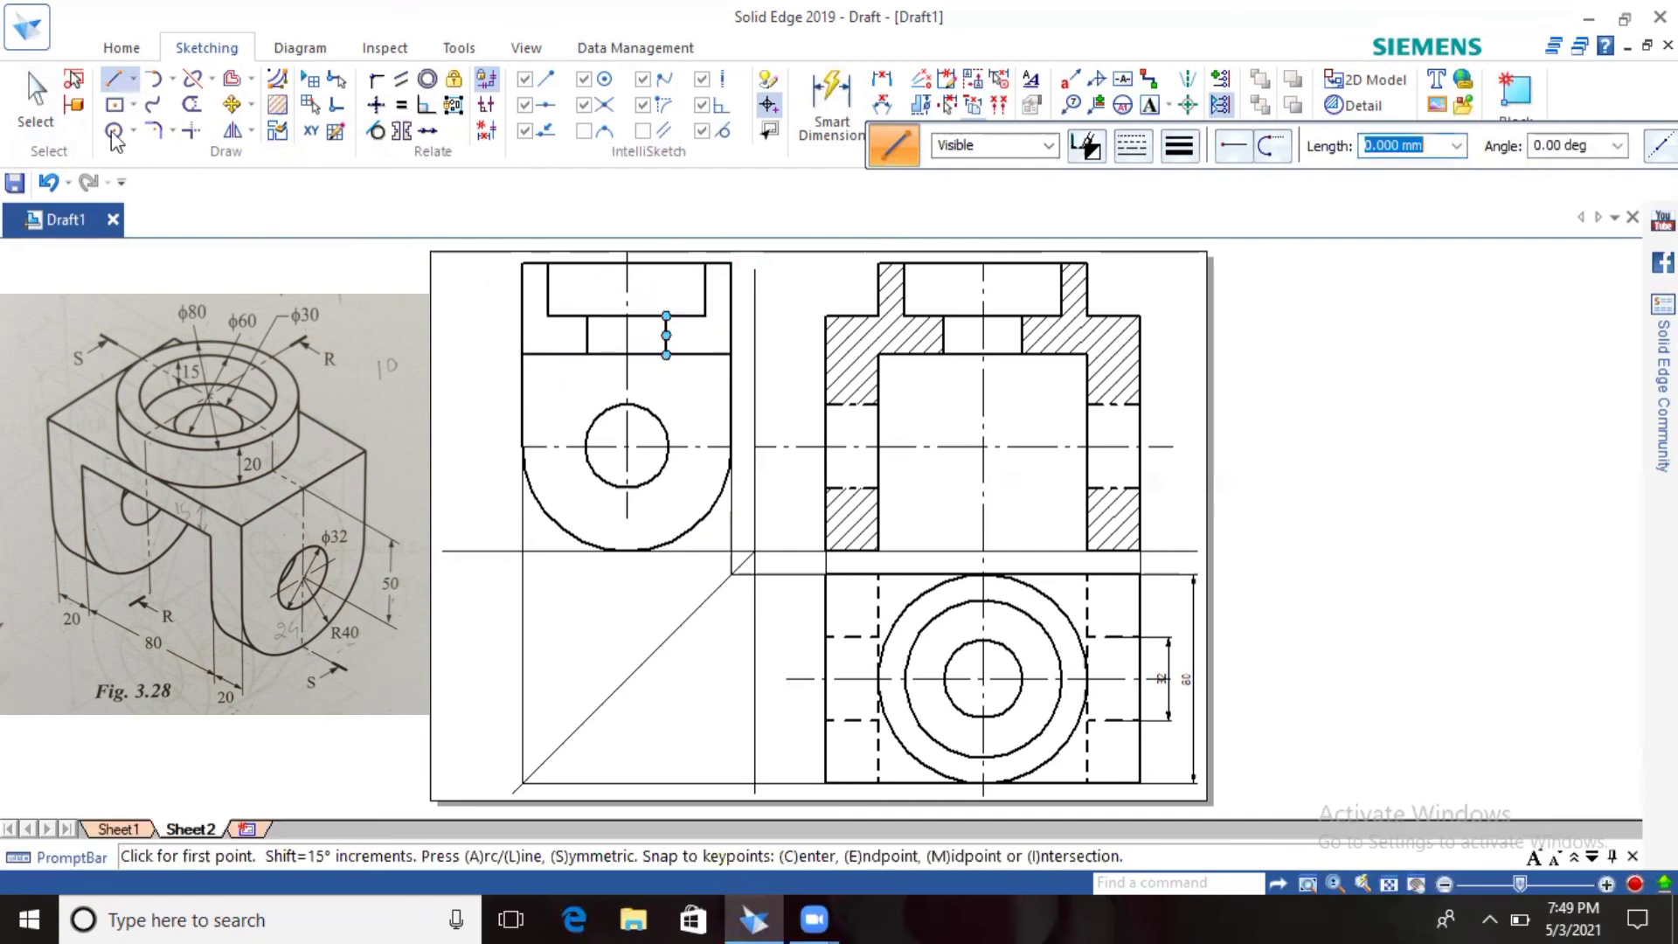
{"action": "left_click", "coordinate": [36, 96]}
{"action": "left_click", "coordinate": [646, 354]}
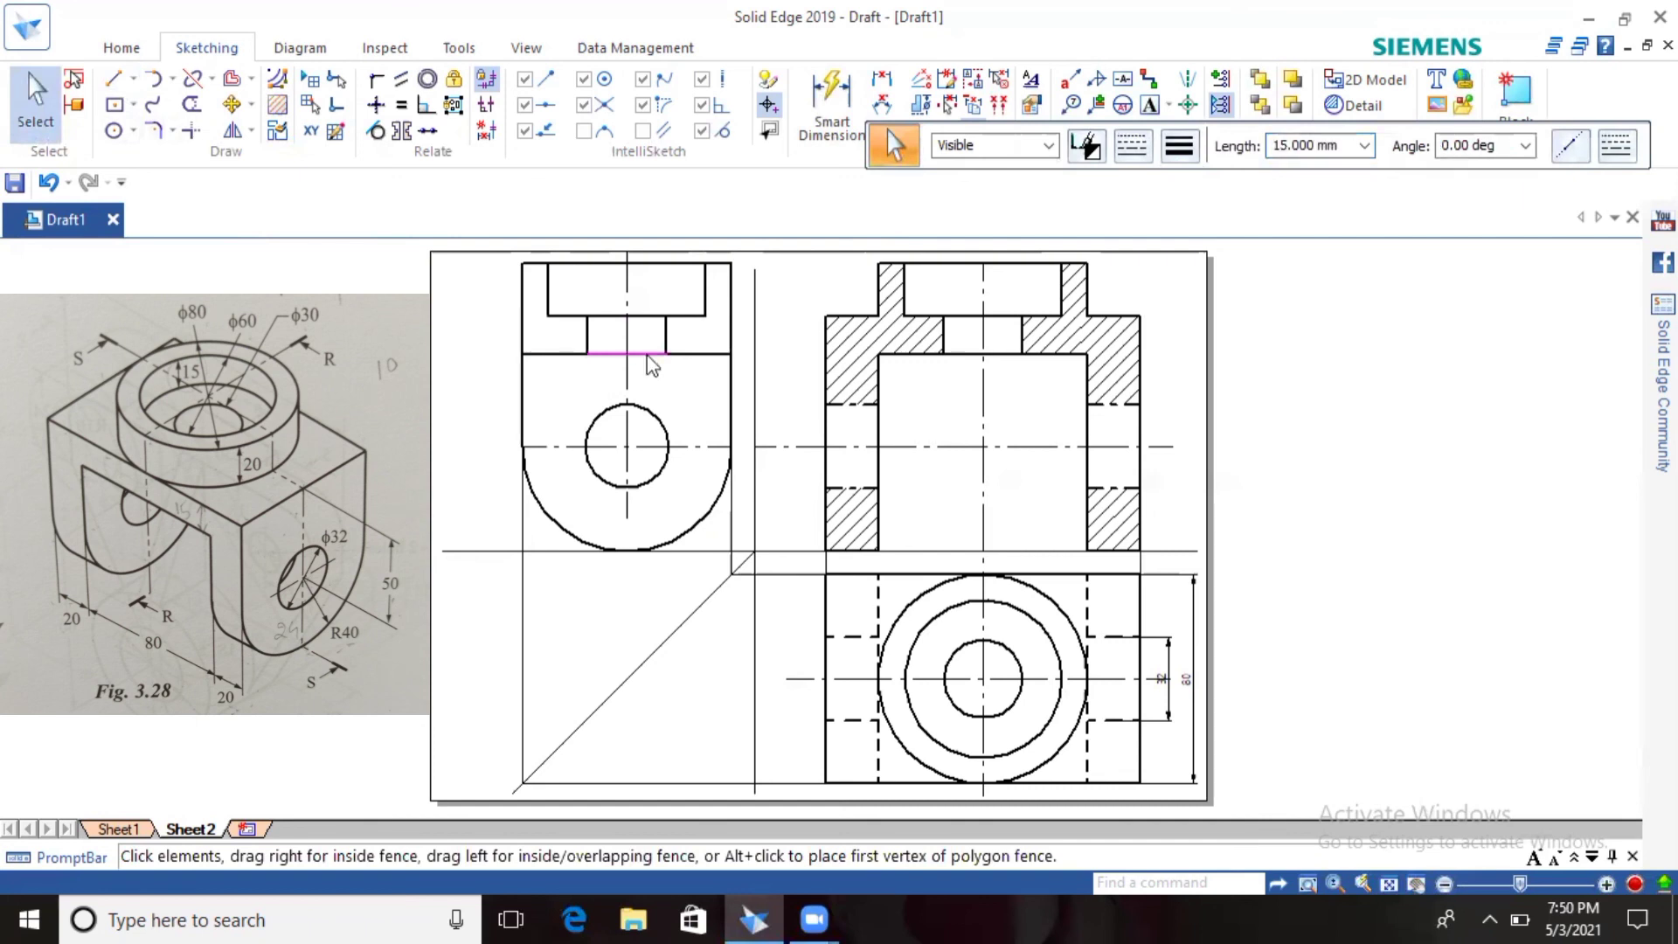
{"action": "key", "text": "Escape"}
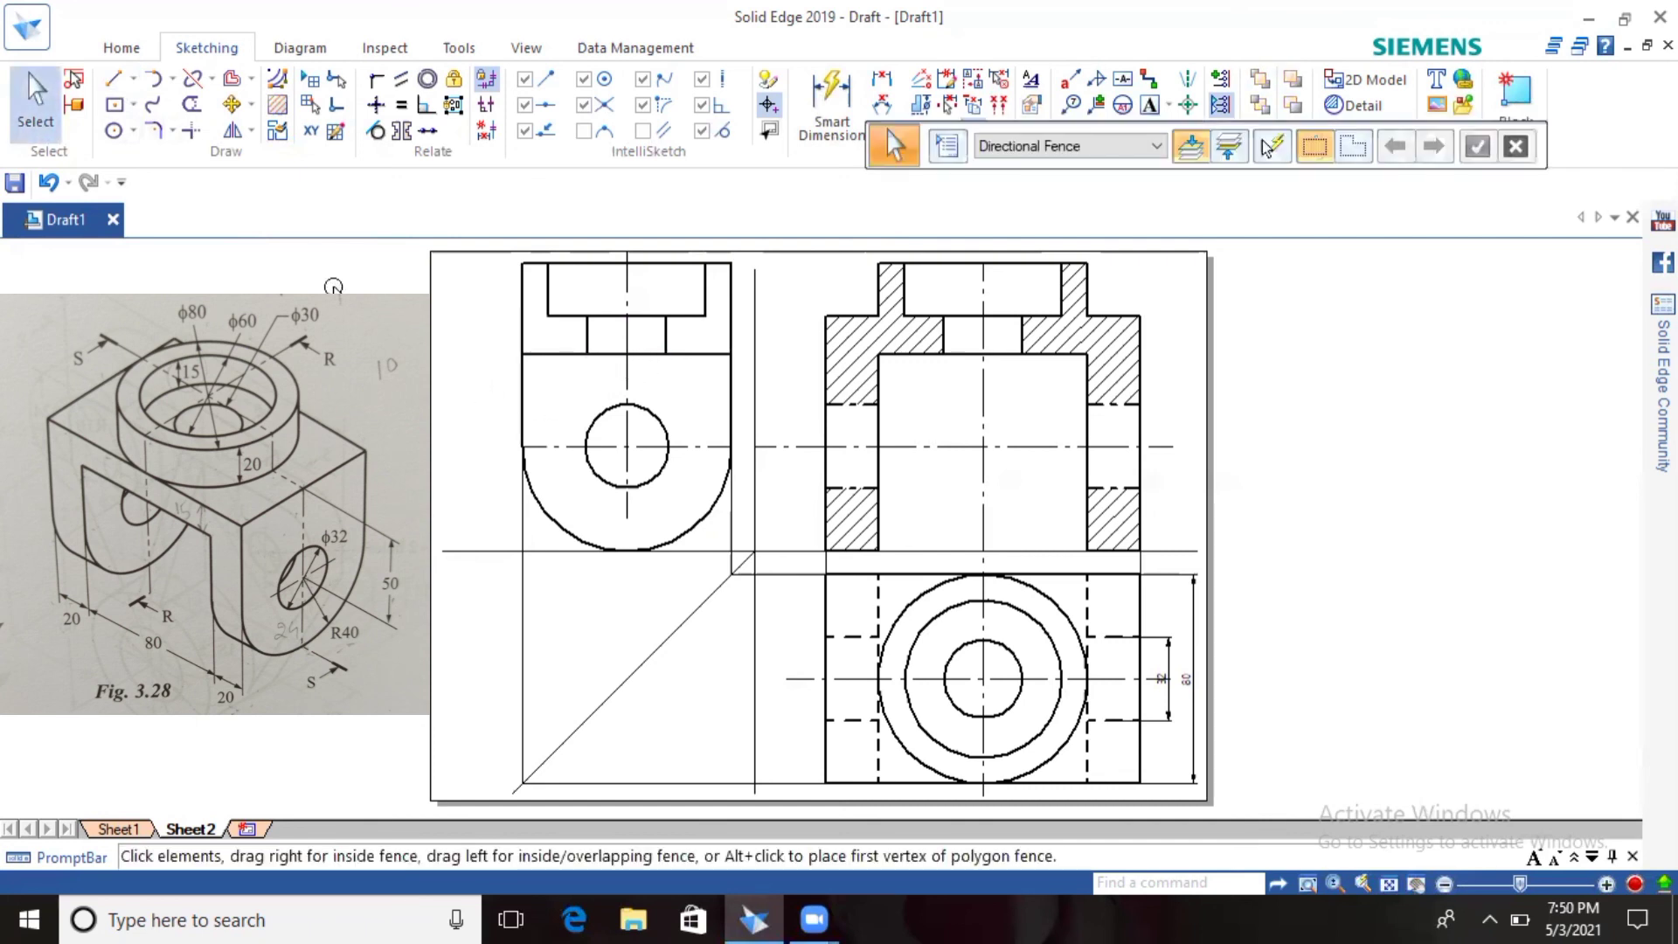
Step: Hatch the cut areas on both sides of the side view's recess and bore with the Normal fill at 45° and 3.175 mm spacing
{"action": "left_click", "coordinate": [277, 104]}
{"action": "left_click", "coordinate": [537, 339]}
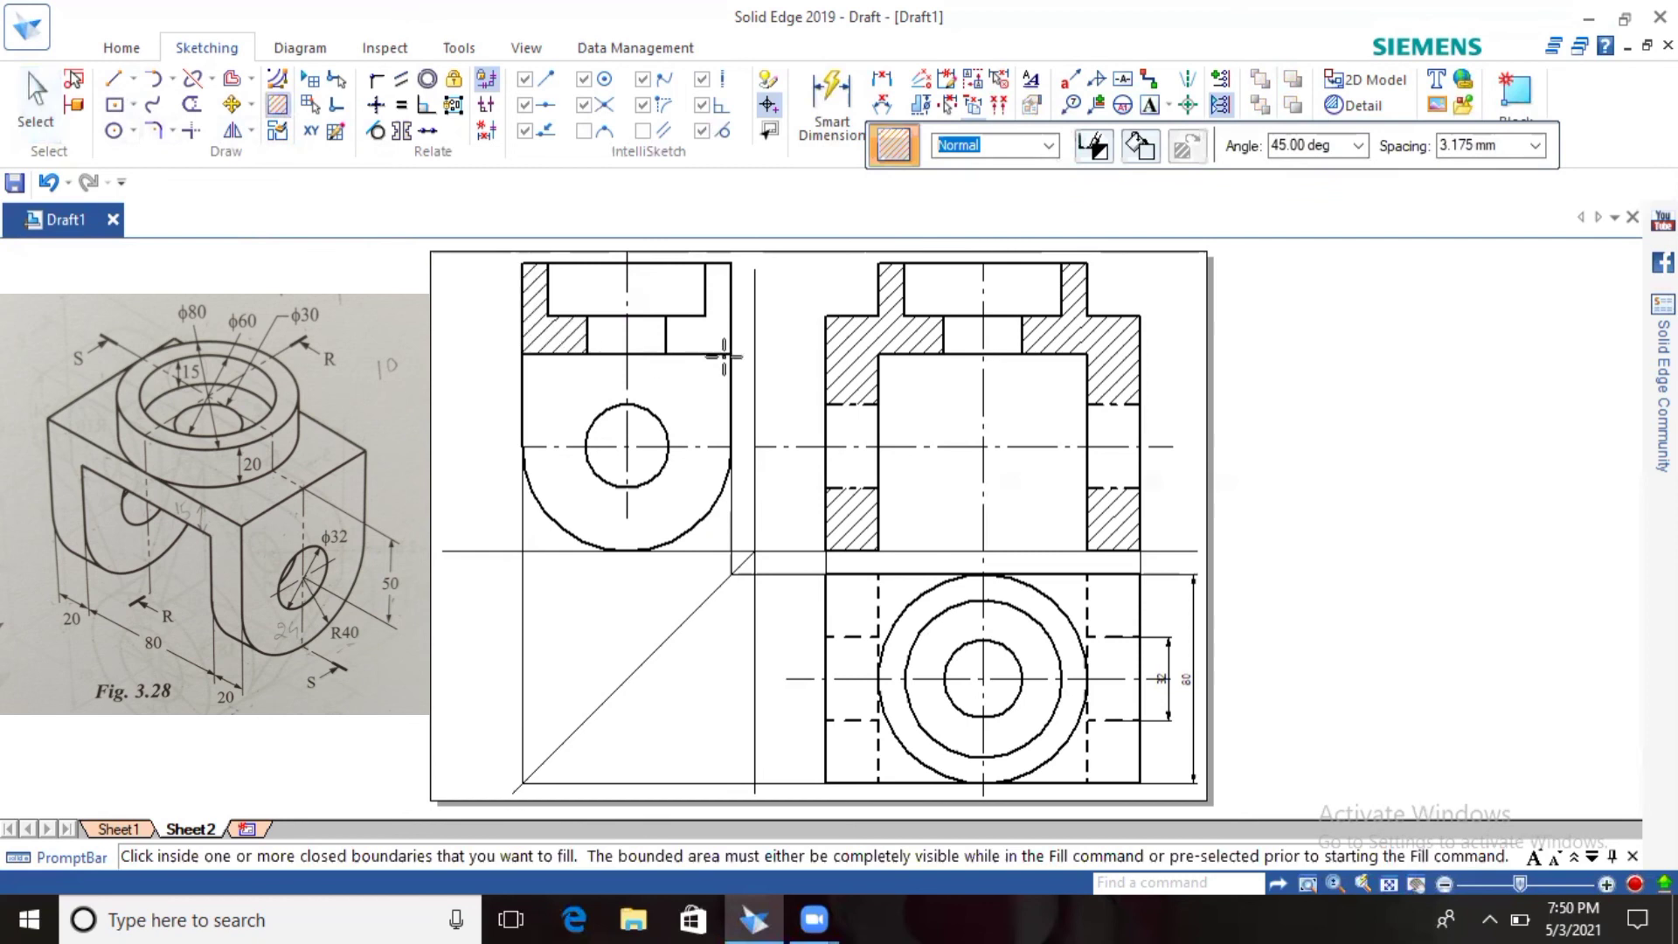
{"action": "left_click", "coordinate": [702, 333]}
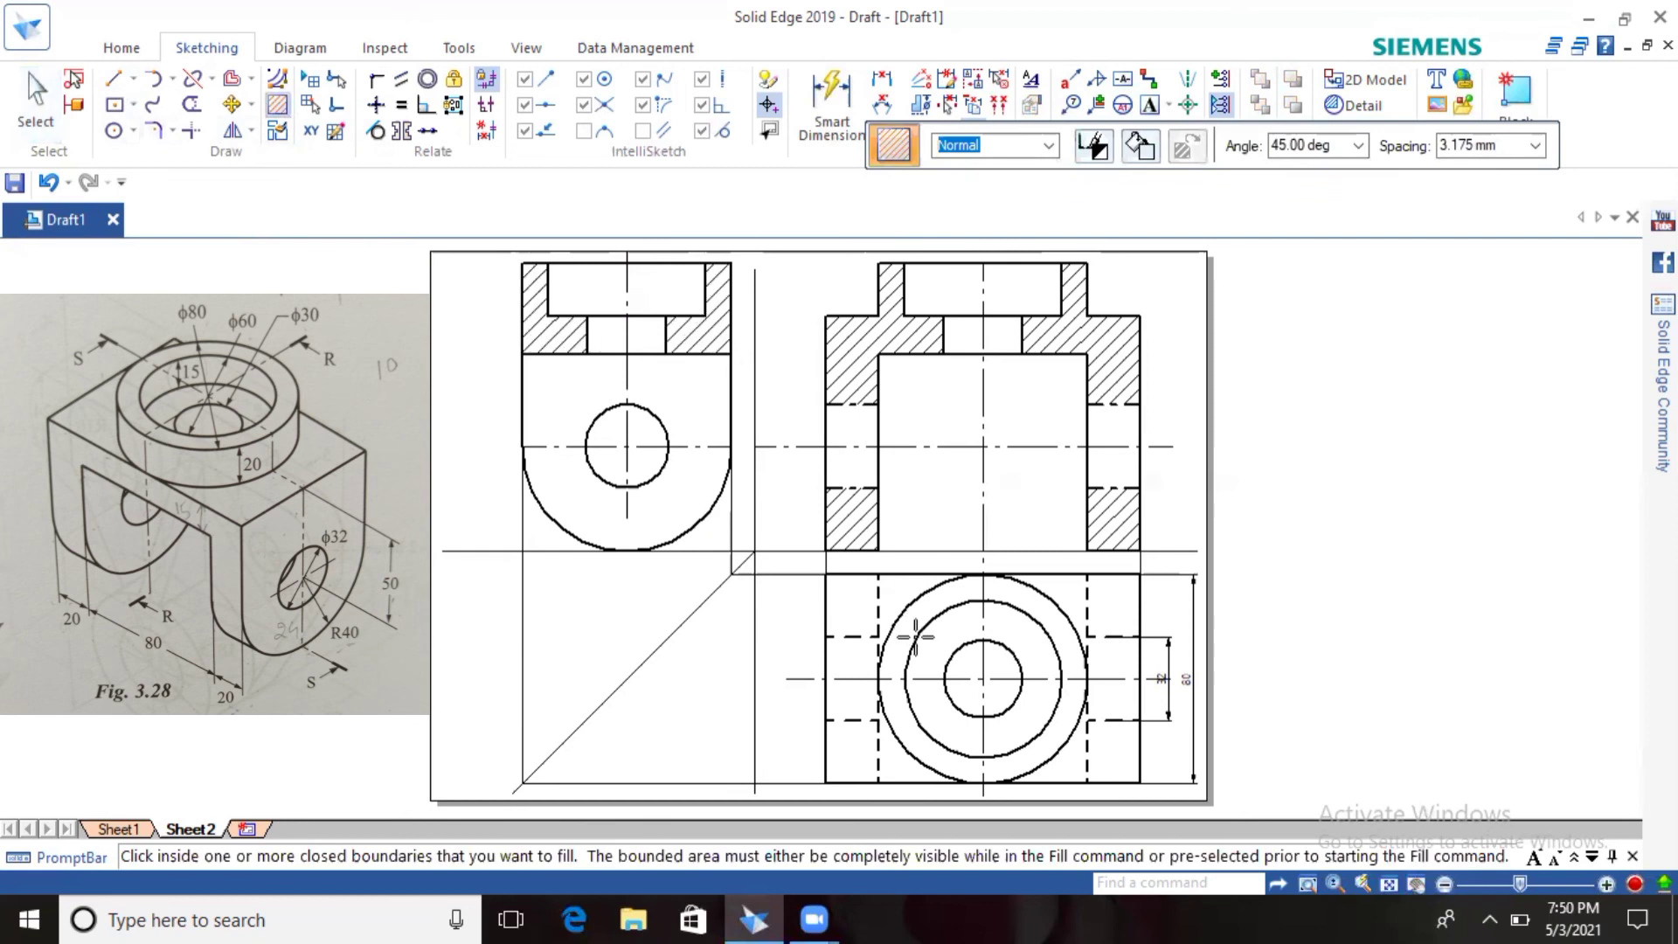